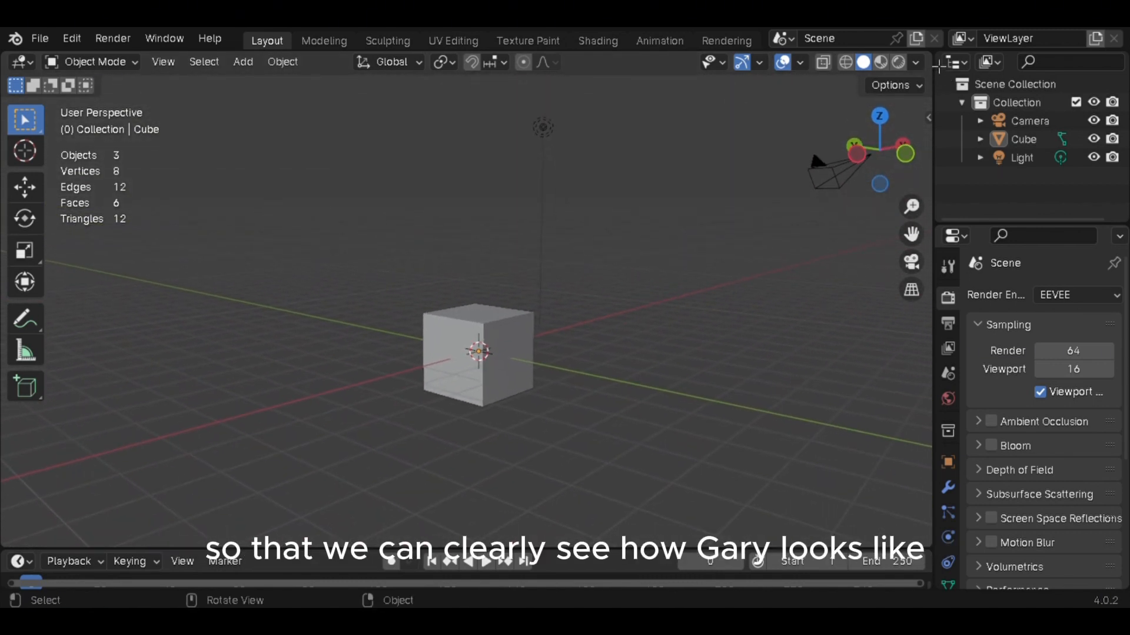
Split the 3D viewport and show the snail reference image in an Image Editor beside it
drag(933, 68, 656, 98)
click(673, 63)
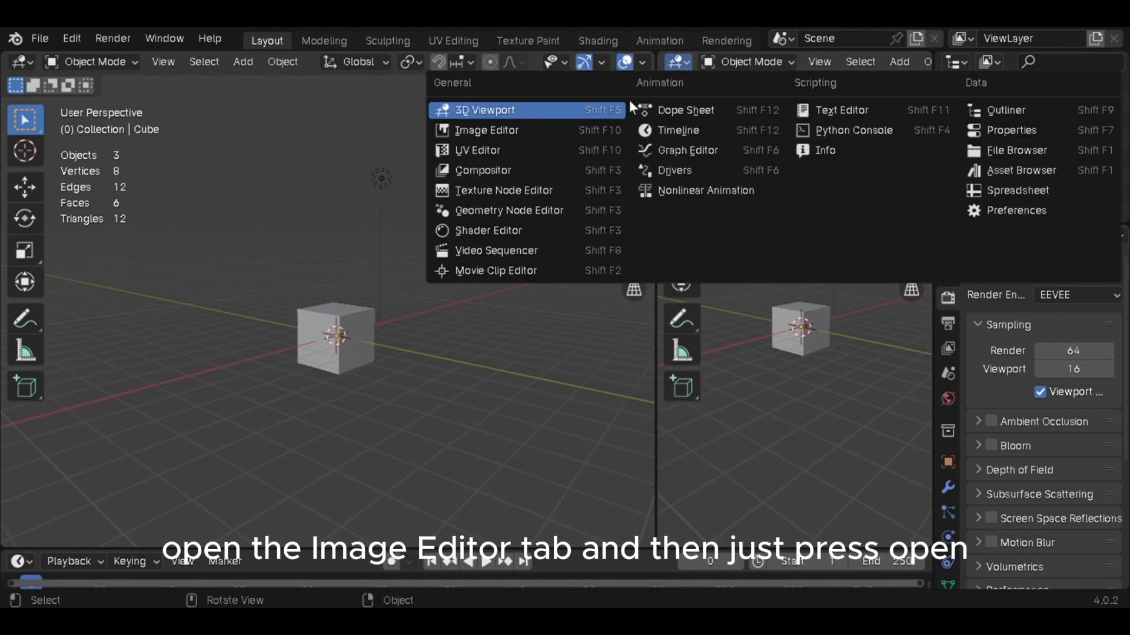
click(514, 131)
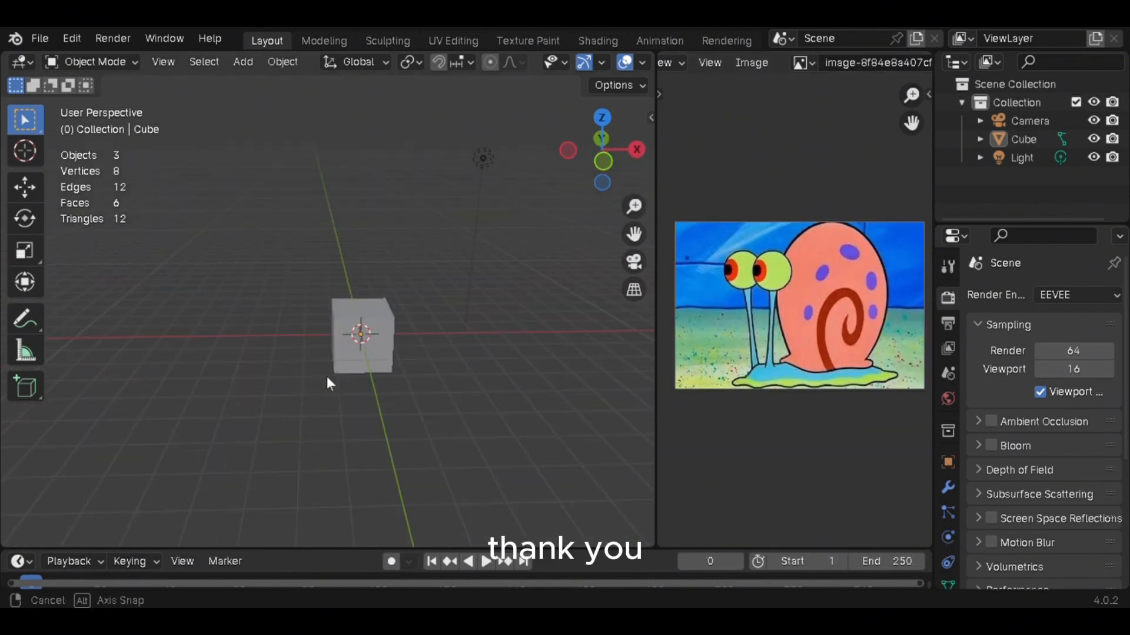
Add a Subdivision Surface modifier to the default cube with 2 viewport levels, working in the right orthographic view
click(591, 164)
click(635, 155)
shift+middle_drag(452, 389, 450, 287)
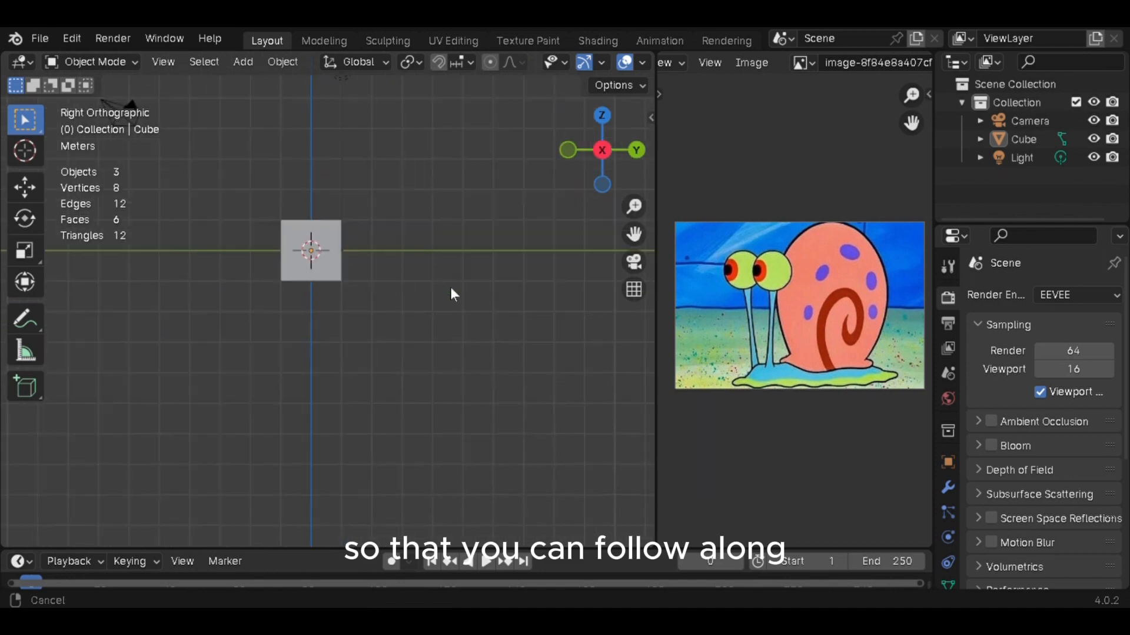
middle_drag(380, 272, 448, 302)
click(610, 159)
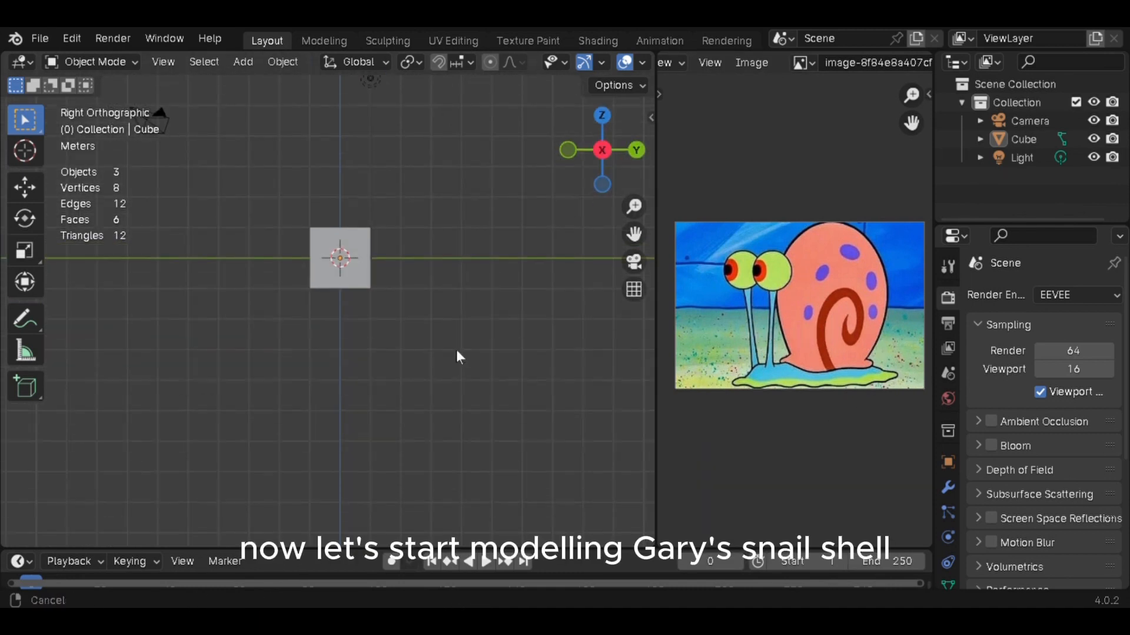
click(1052, 294)
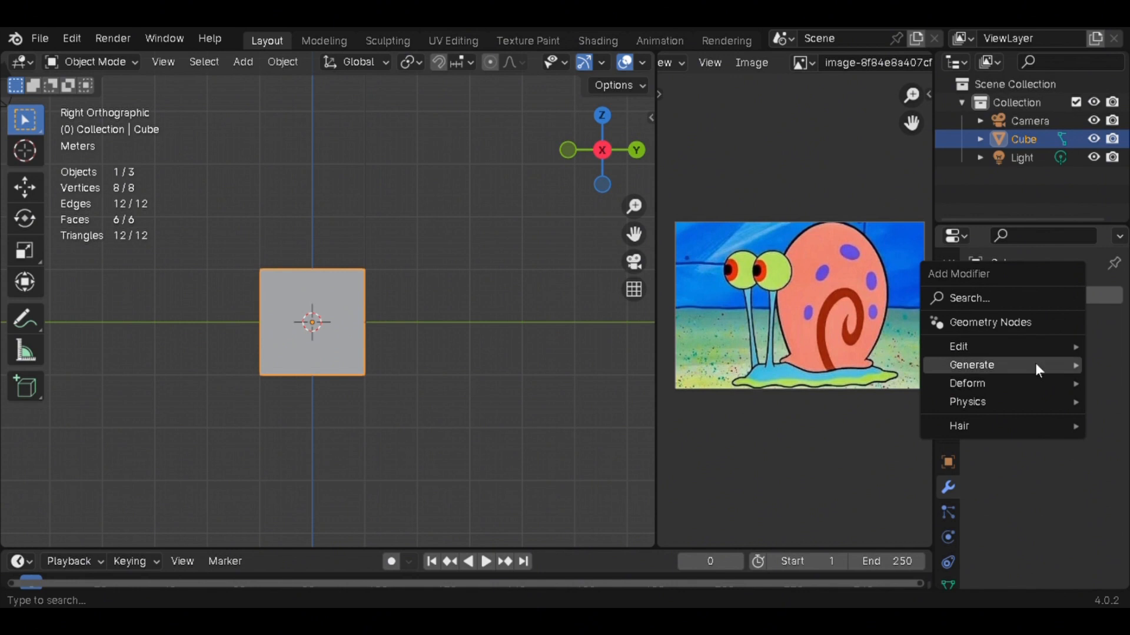
click(1035, 362)
click(894, 291)
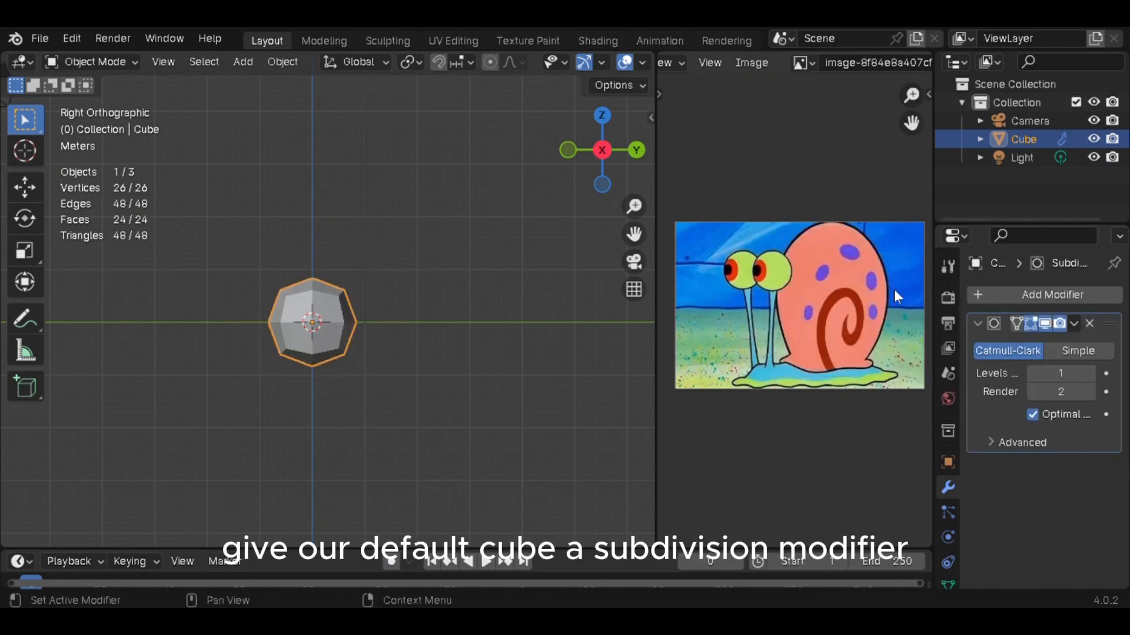
click(1091, 373)
Stretch the whole cube mesh along the Y axis into a long, low snail body
shift+middle_drag(531, 362, 556, 379)
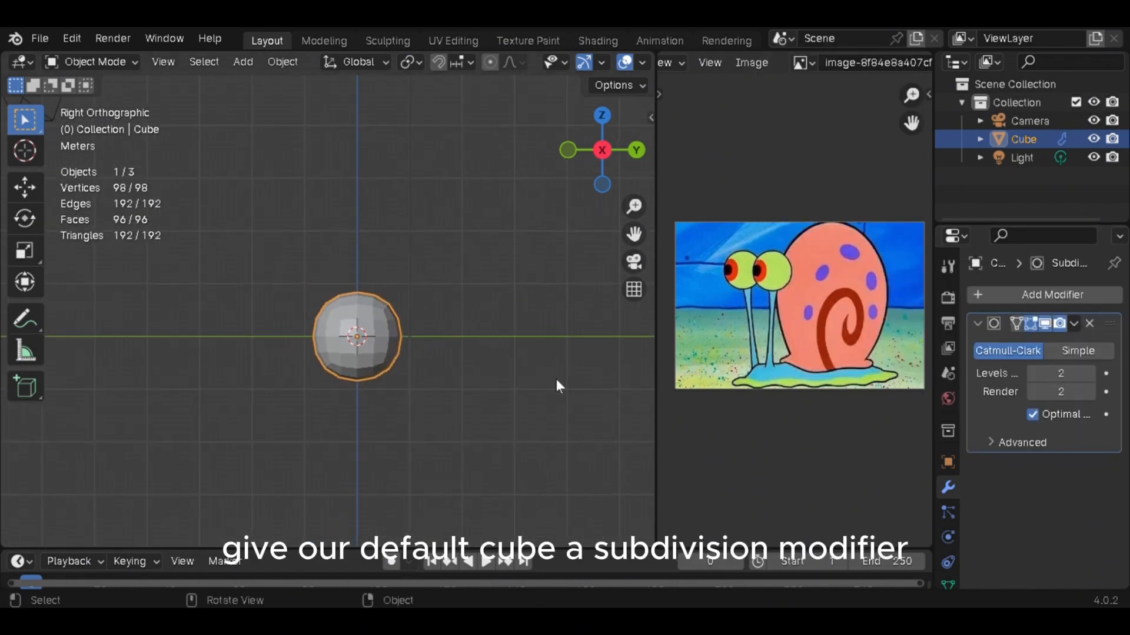
shift+middle_drag(438, 392, 442, 389)
shift+middle_drag(504, 411, 487, 389)
key(Tab)
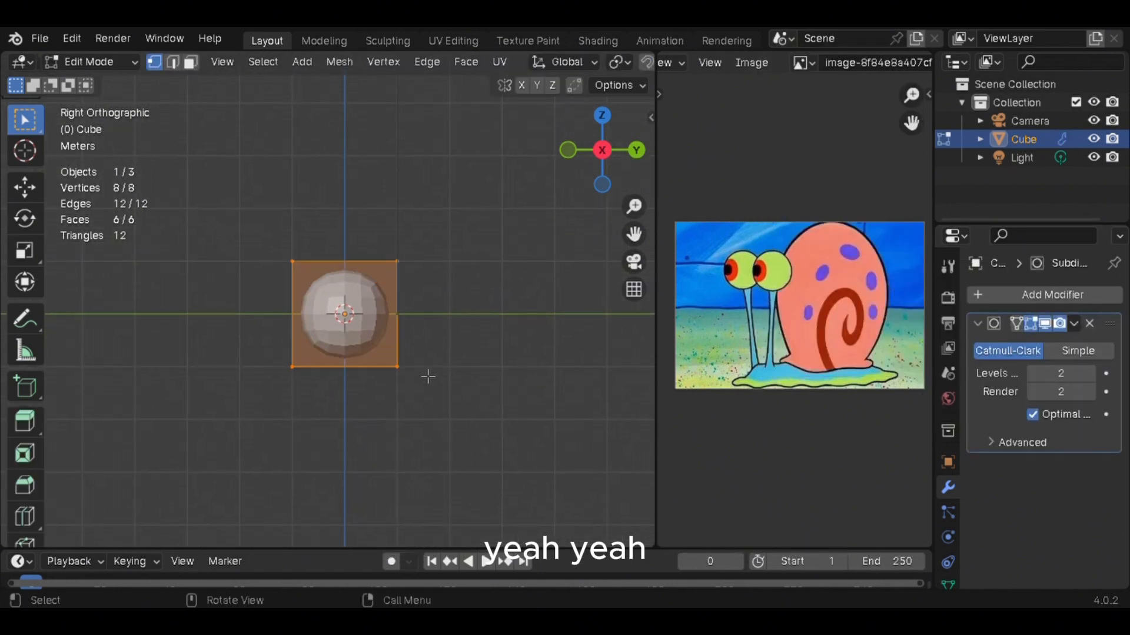
key(s)
key(x)
key(y)
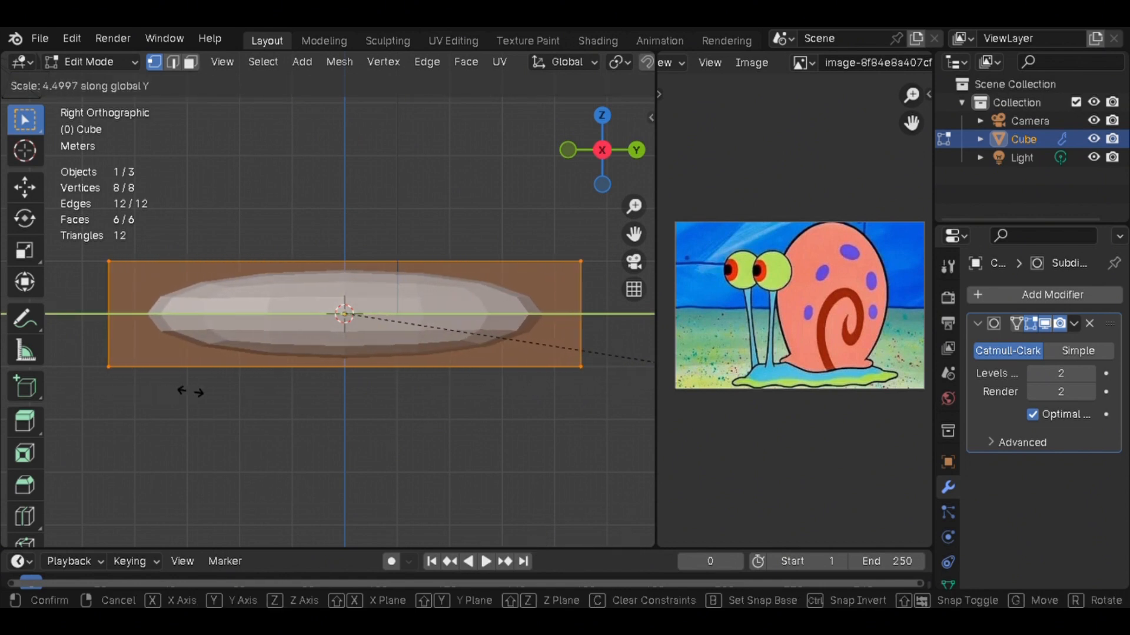
click(125, 383)
Add a horizontal loop cut slid down close to the body's base, and a centred vertical loop cut
click(580, 335)
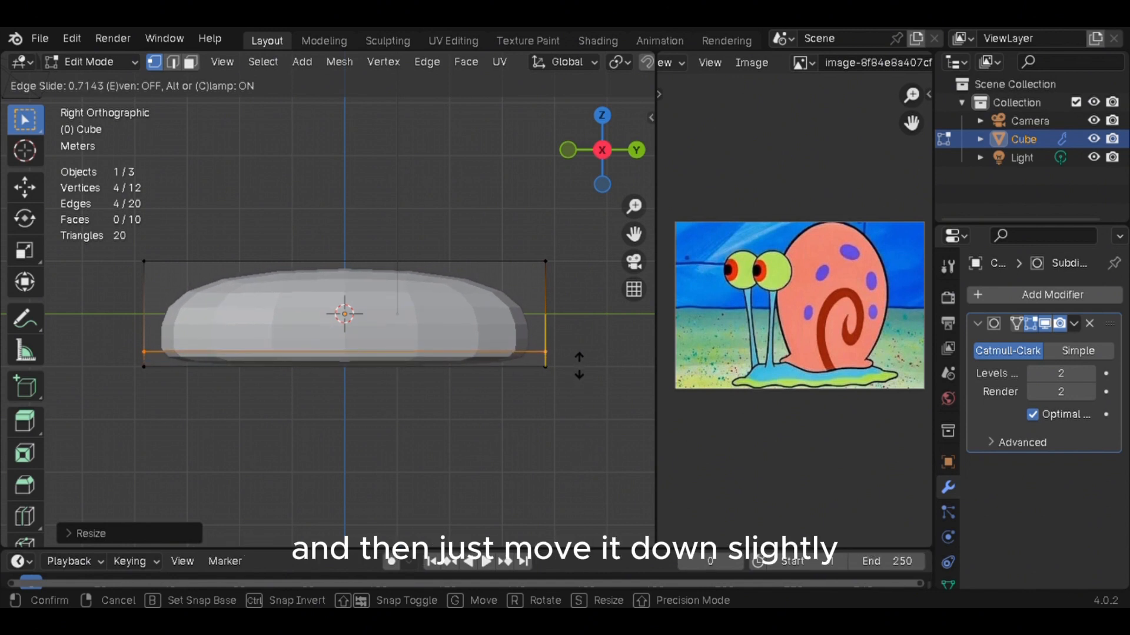
click(579, 365)
key(ctrl+r)
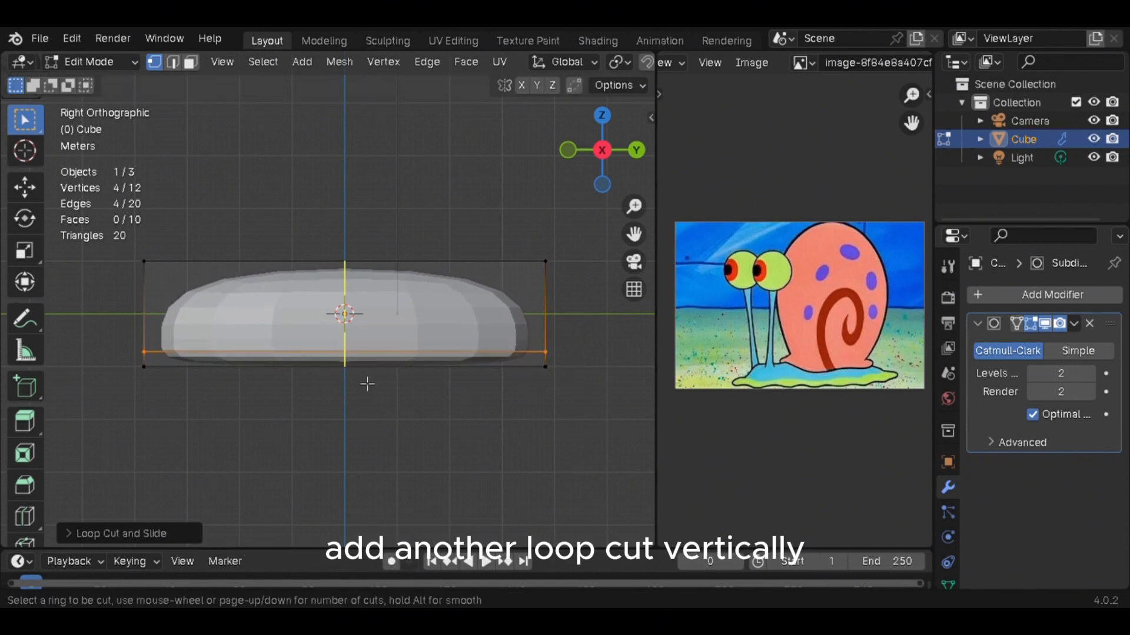
click(367, 383)
right_click(371, 421)
Turn on X-ray and slope both ends of the body by moving their top corner vertices inward and down
shift+middle_drag(186, 331, 218, 341)
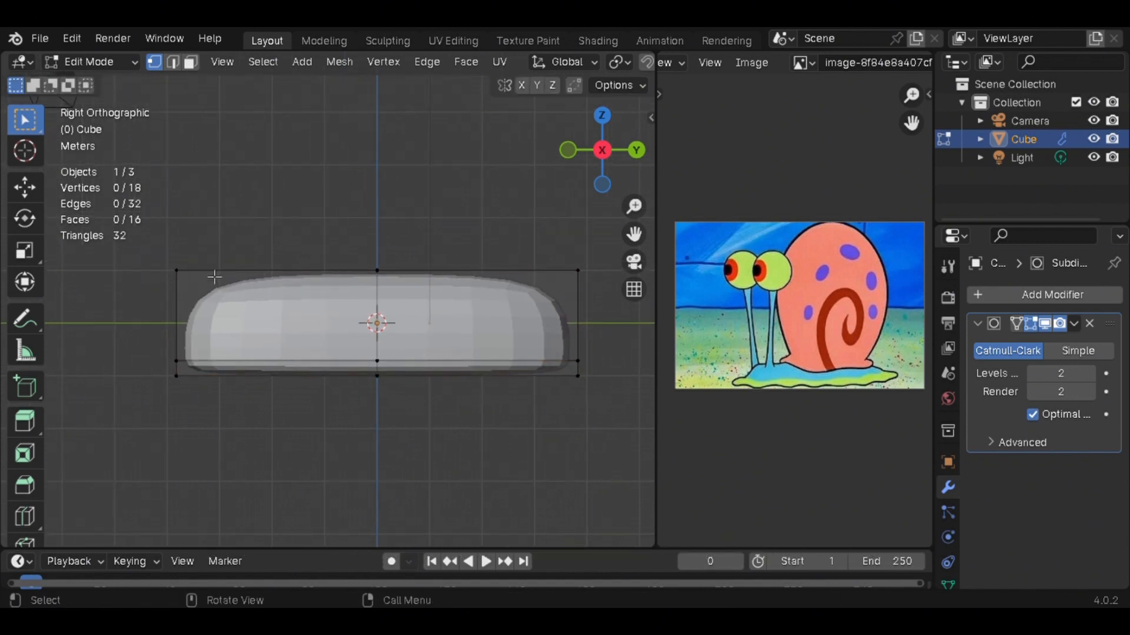
key(alt+z)
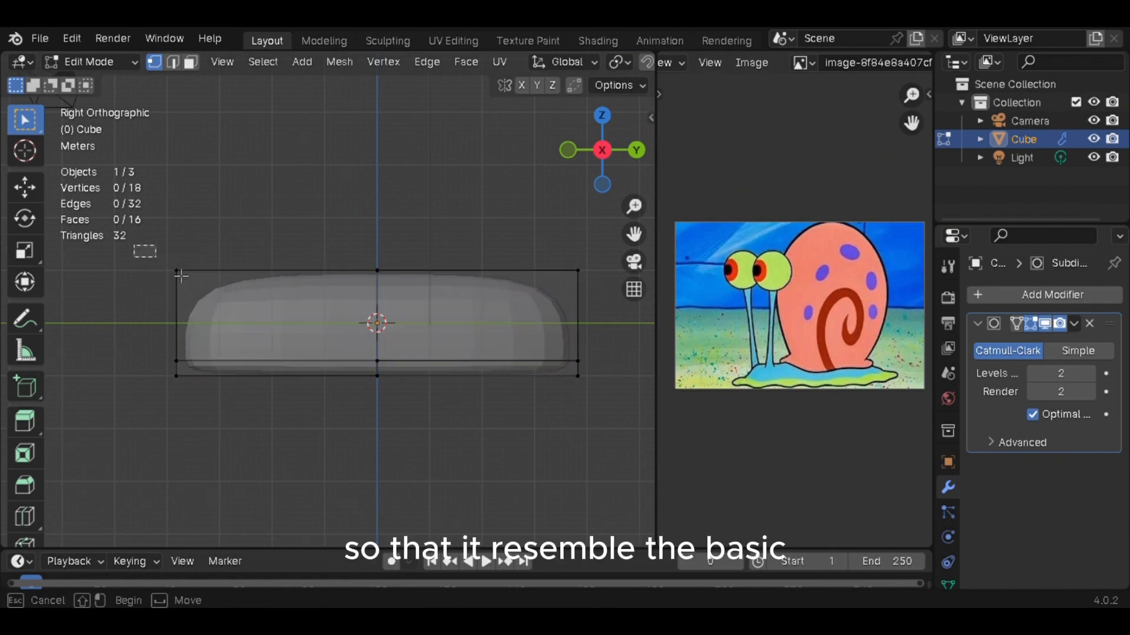
drag(181, 276, 170, 266)
key(g)
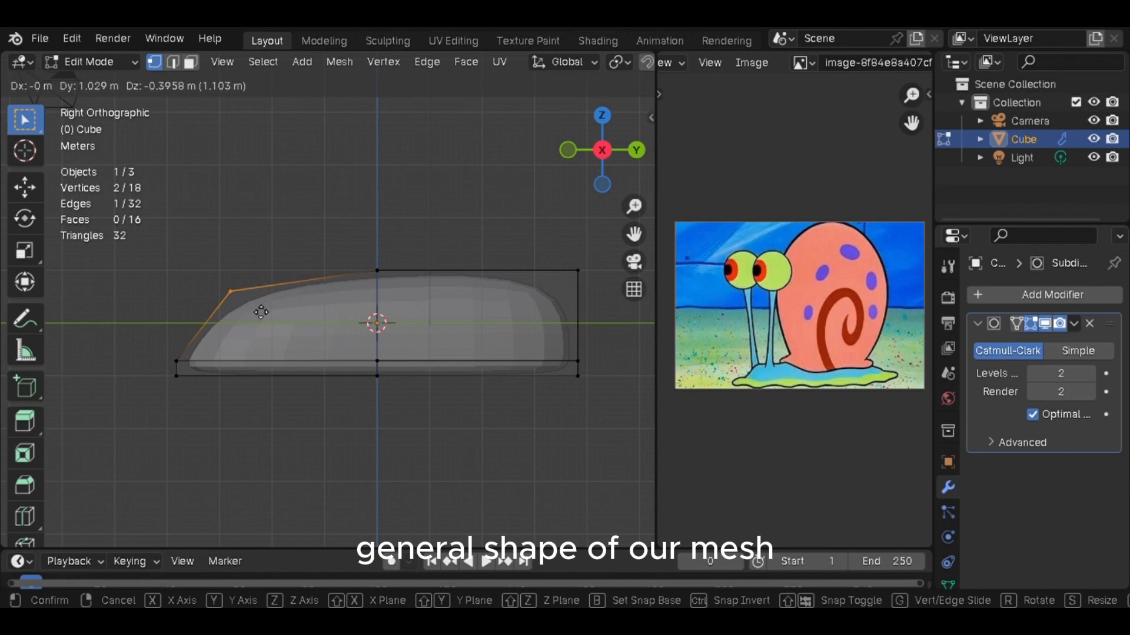
click(263, 316)
drag(562, 256, 590, 284)
key(g)
click(493, 306)
Shift the body's middle vertical edge loop slightly toward positive Y
drag(356, 250, 405, 402)
key(g)
key(y)
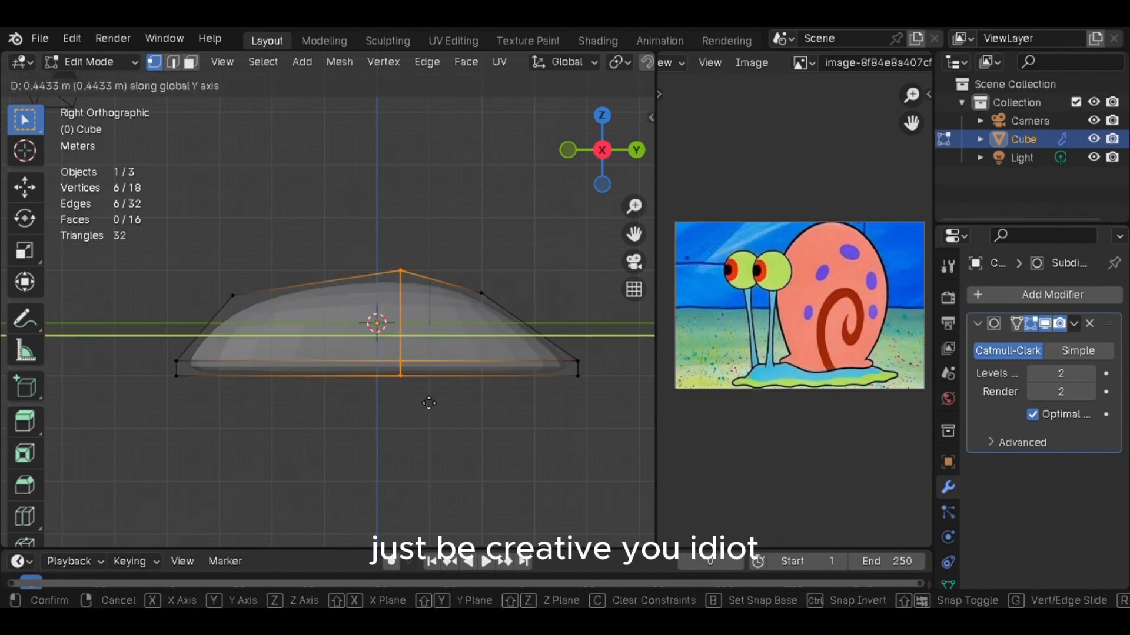
click(450, 398)
Refine the top profile by lowering its front and middle vertices and moving the rear ones outward about 0.55 m and down about 0.2 m
drag(210, 271, 262, 307)
key(g)
click(266, 316)
drag(385, 252, 449, 313)
key(g)
click(449, 322)
drag(464, 271, 527, 321)
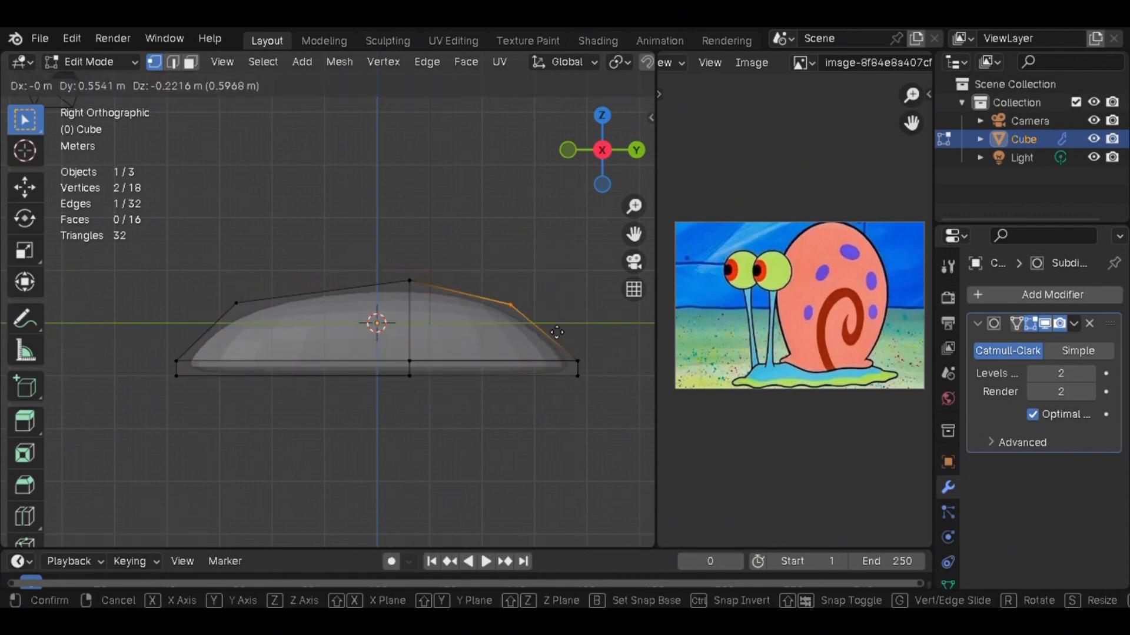
click(553, 330)
Check the body from the front and widen the whole mesh along X by a factor of about 1.36
middle_drag(553, 330, 588, 214)
click(601, 162)
click(99, 63)
click(94, 82)
click(471, 236)
middle_drag(436, 206, 516, 232)
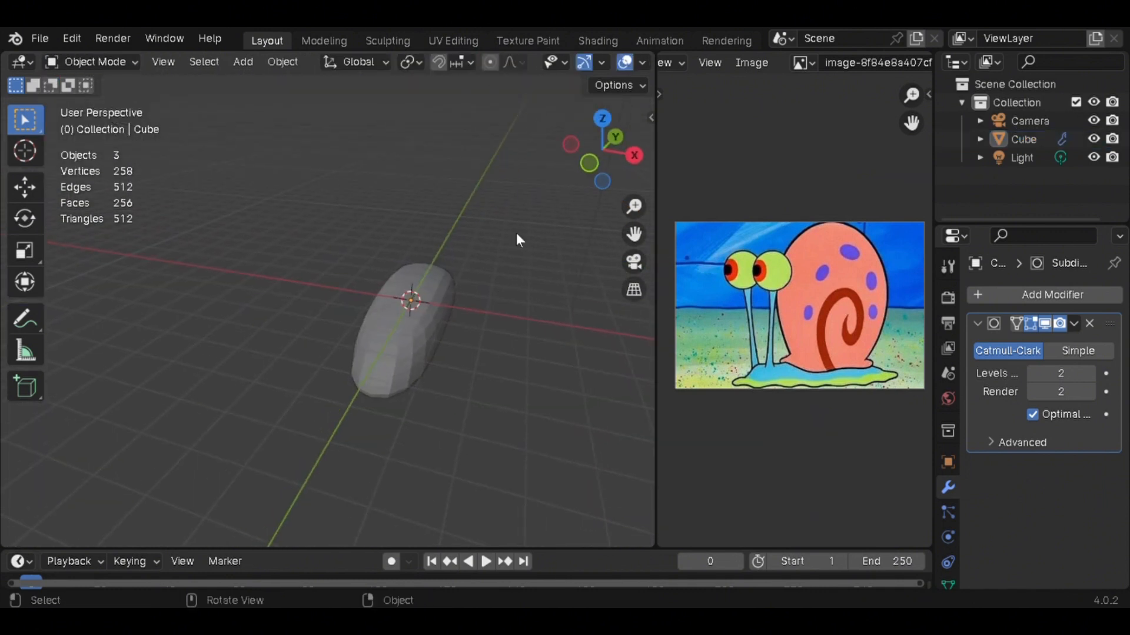
click(574, 171)
key(Tab)
key(a)
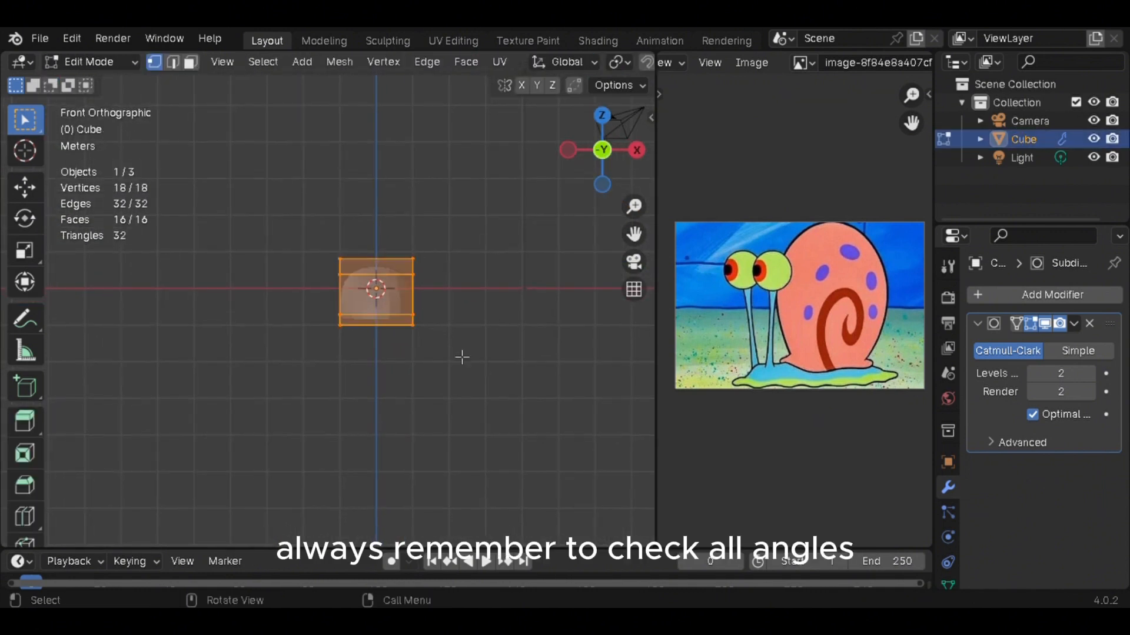
key(s)
key(x)
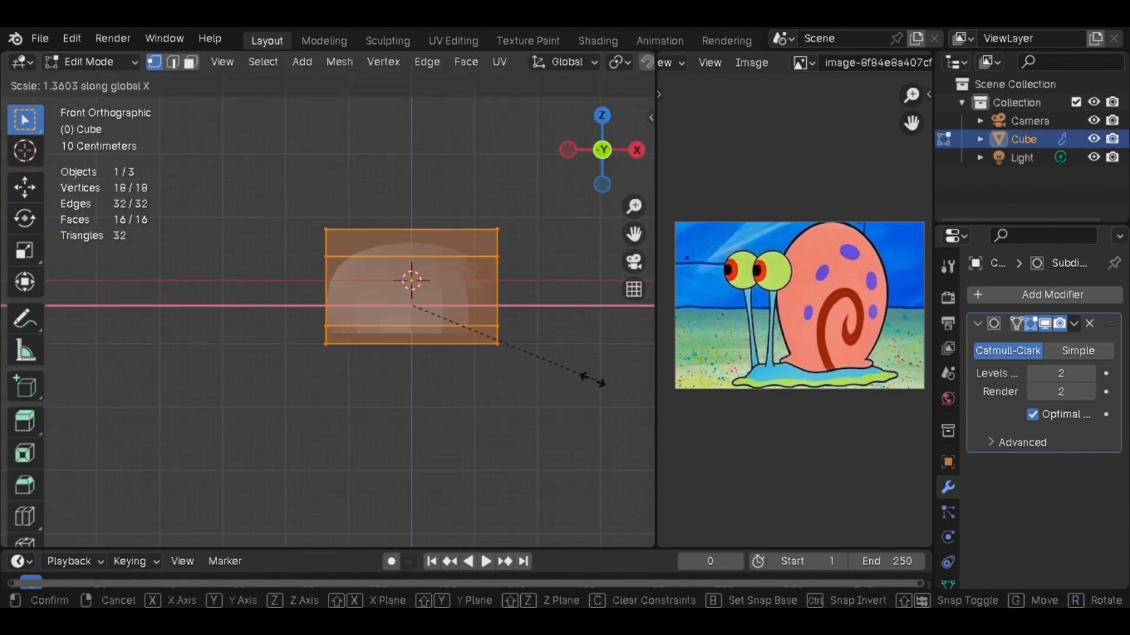
click(593, 381)
Add a centred loop cut running lengthwise around the body
middle_drag(593, 381, 386, 428)
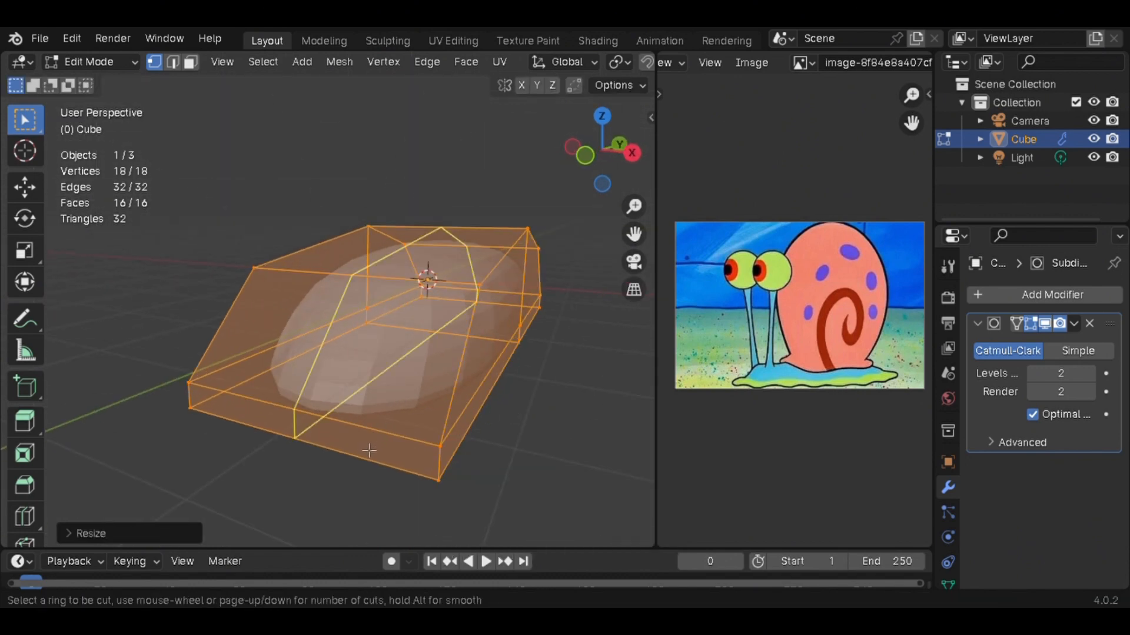
click(369, 451)
right_click(433, 405)
Scale the lengthwise centre loop up slightly along Y and by about 1.5 along Z
click(632, 153)
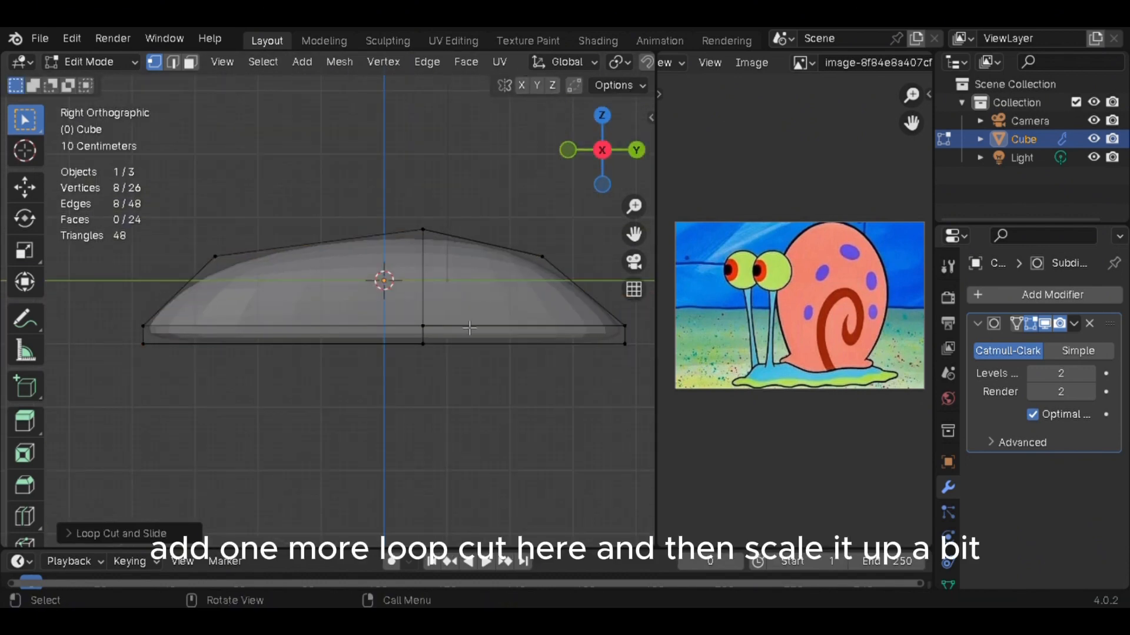
key(s)
key(y)
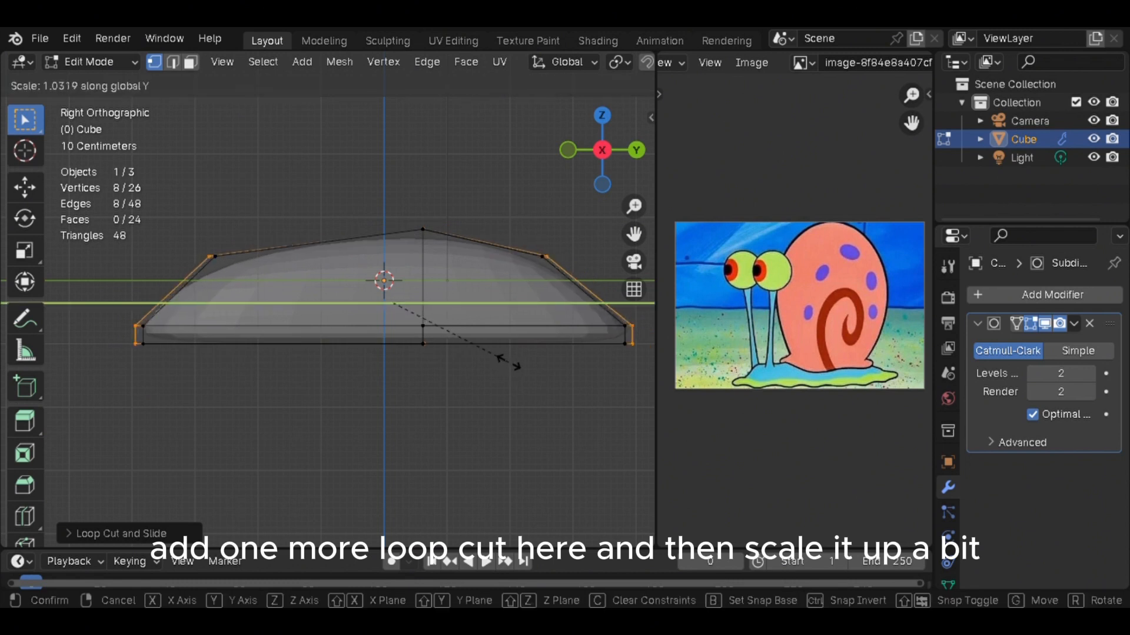
click(529, 366)
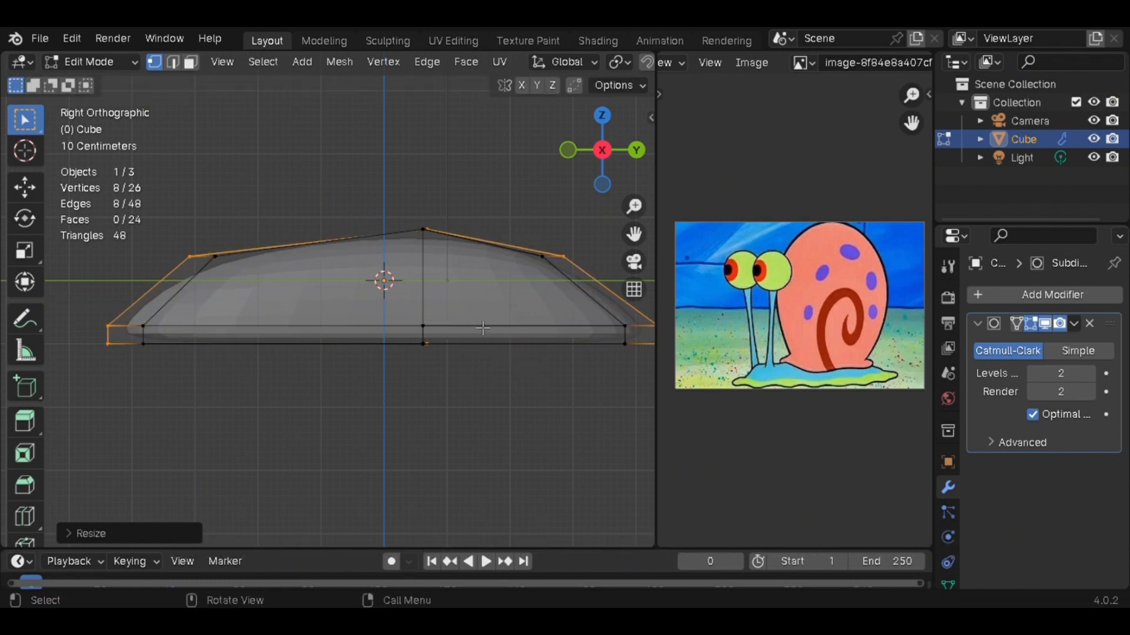
key(s)
key(z)
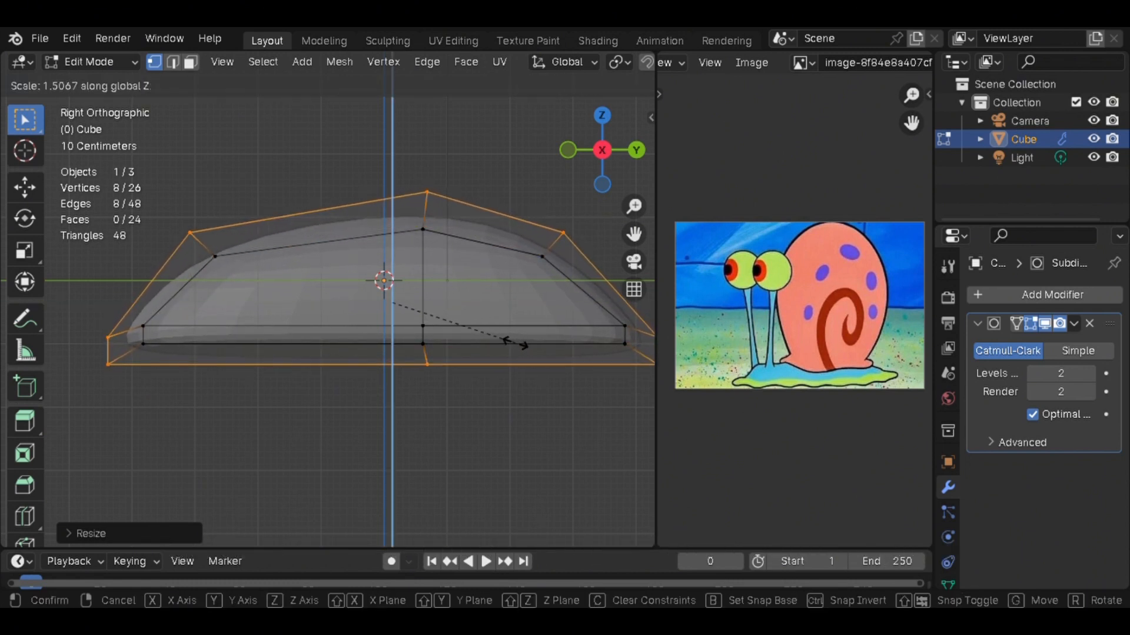
click(518, 344)
click(489, 413)
Select the four underside faces and flatten them by scaling to 0 along Z
middle_drag(490, 413, 348, 321)
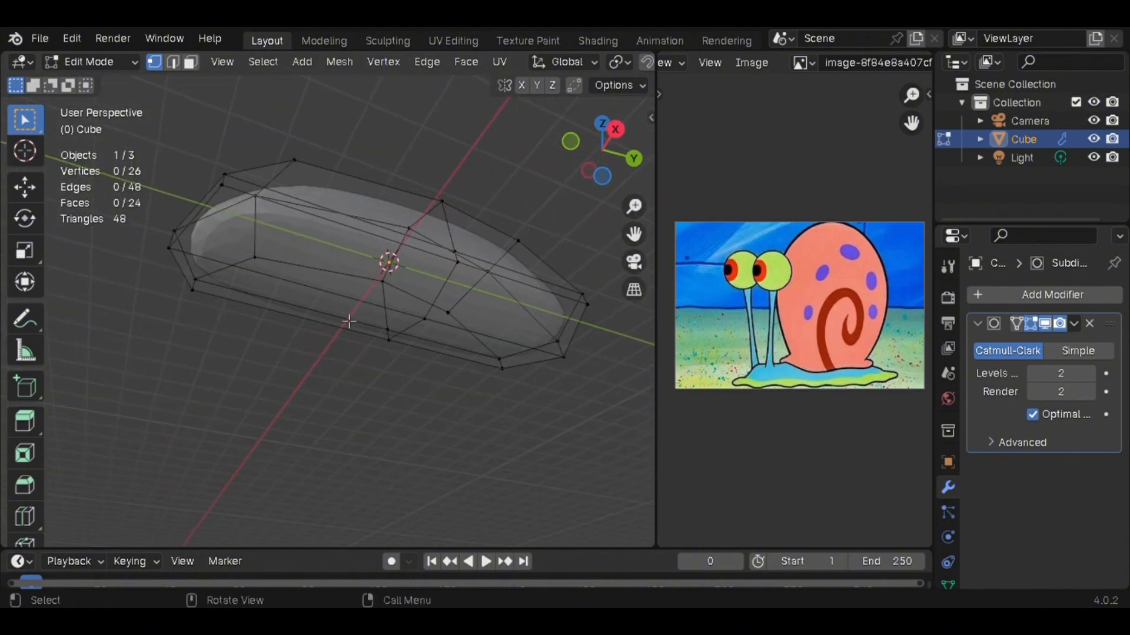
click(190, 62)
middle_drag(438, 312, 438, 277)
click(328, 239)
shift+click(471, 297)
shift+click(469, 330)
shift+click(356, 301)
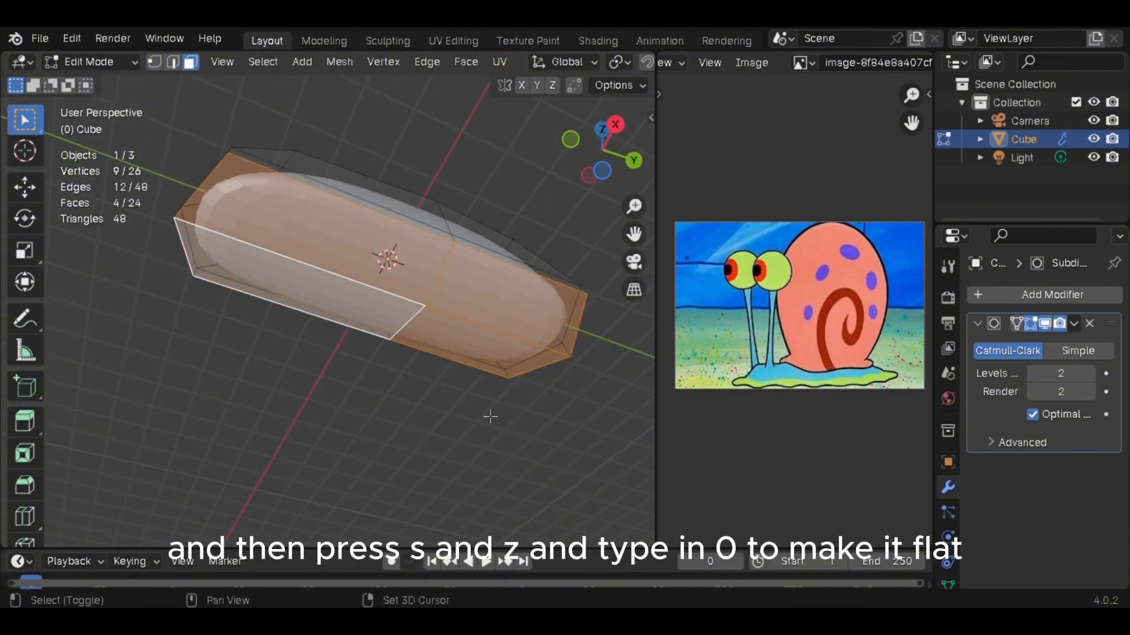
text(sz0)
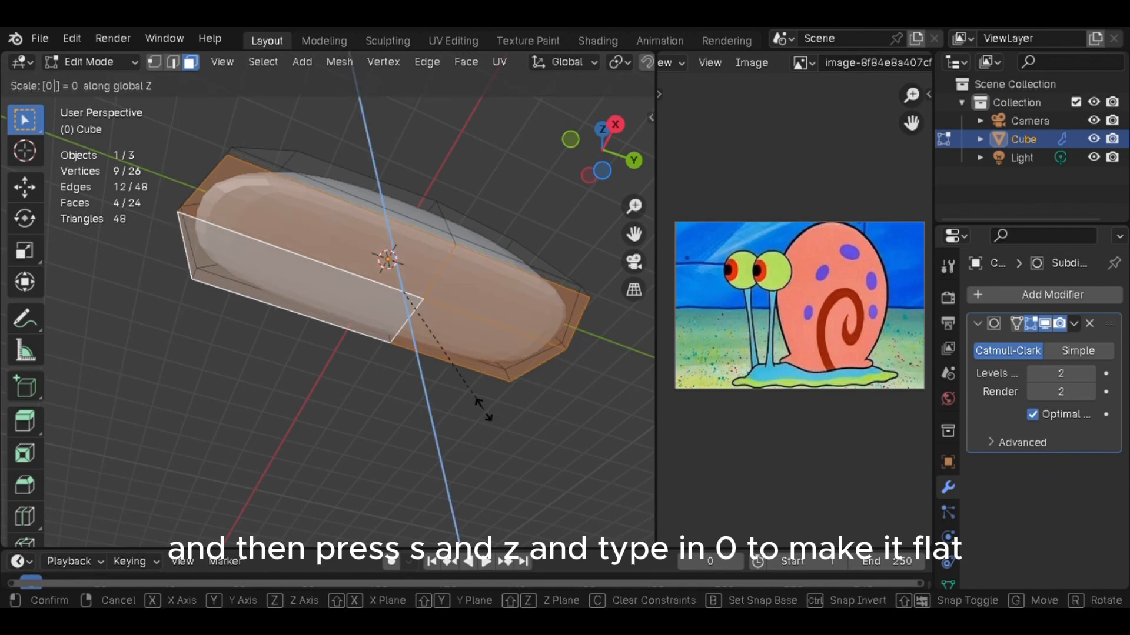
key(Return)
click(490, 416)
Inspect the flat-bottomed body in Object Mode from the side and from an angle
middle_drag(490, 416, 443, 411)
click(607, 159)
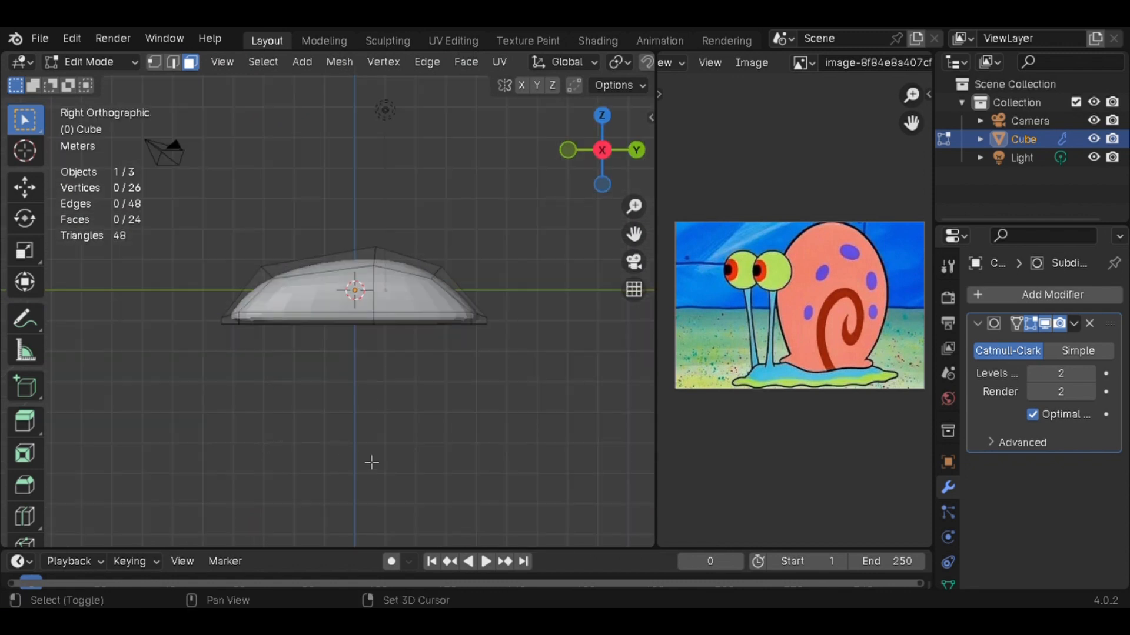
scroll(373, 463, up, 3)
click(91, 62)
click(117, 83)
click(285, 371)
scroll(298, 323, down, 1)
middle_drag(298, 323, 460, 348)
Widen the whole body mesh along the X axis in the front orthographic view
click(585, 162)
click(436, 327)
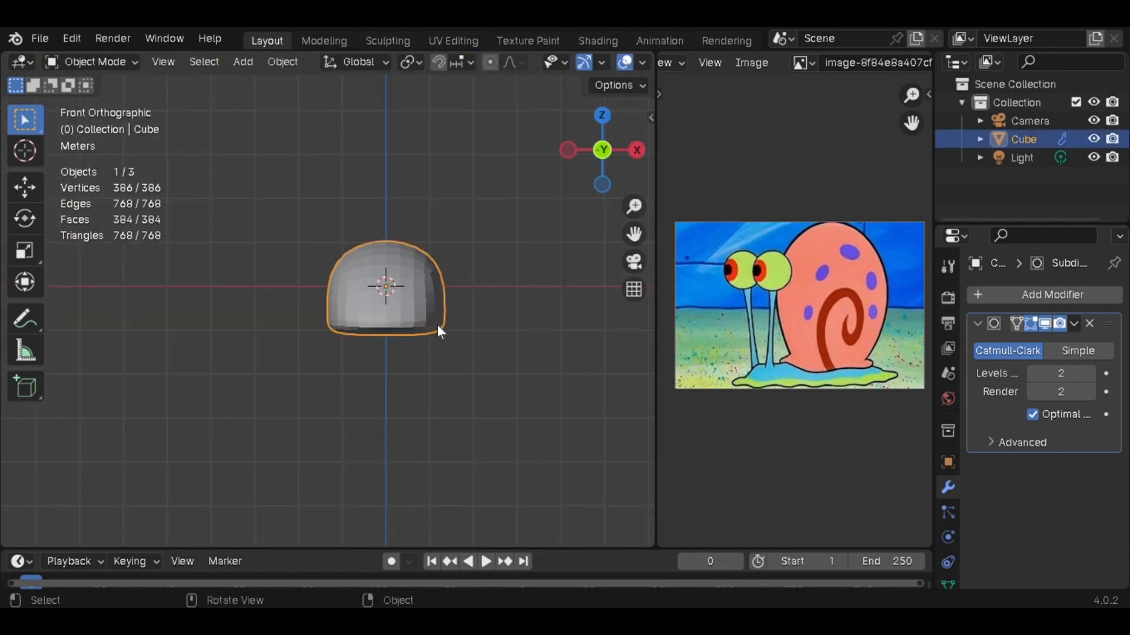
key(Tab)
key(a)
key(s)
key(x)
click(467, 345)
click(537, 356)
Select the four top faces of the body and flatten them by scaling to 0 along Z
middle_drag(538, 355, 330, 382)
click(596, 183)
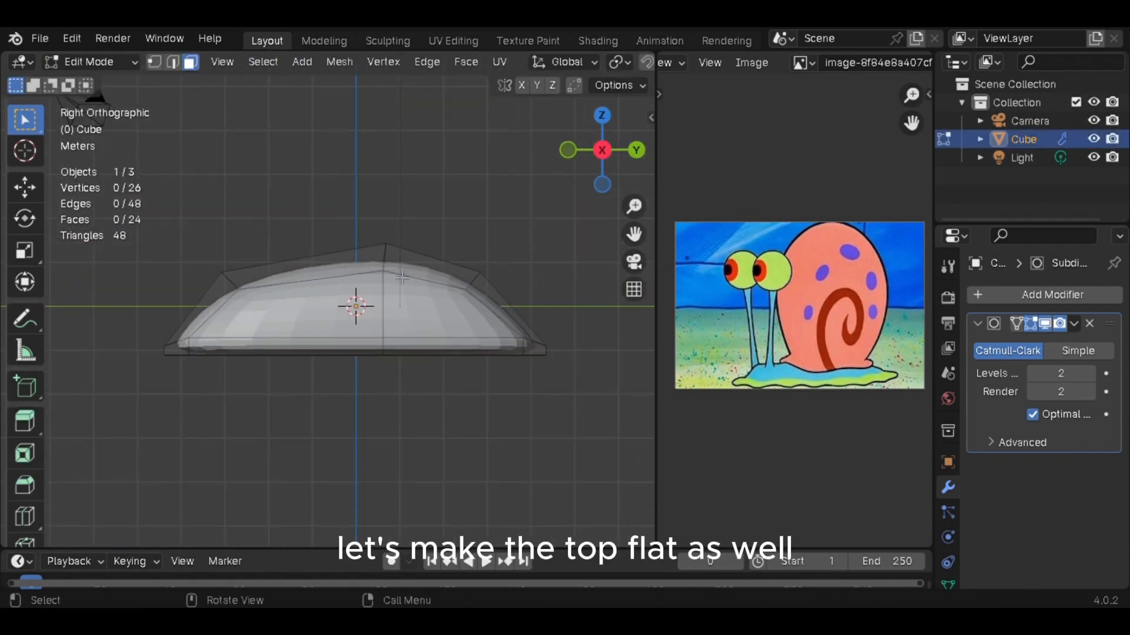
middle_drag(355, 305, 356, 296)
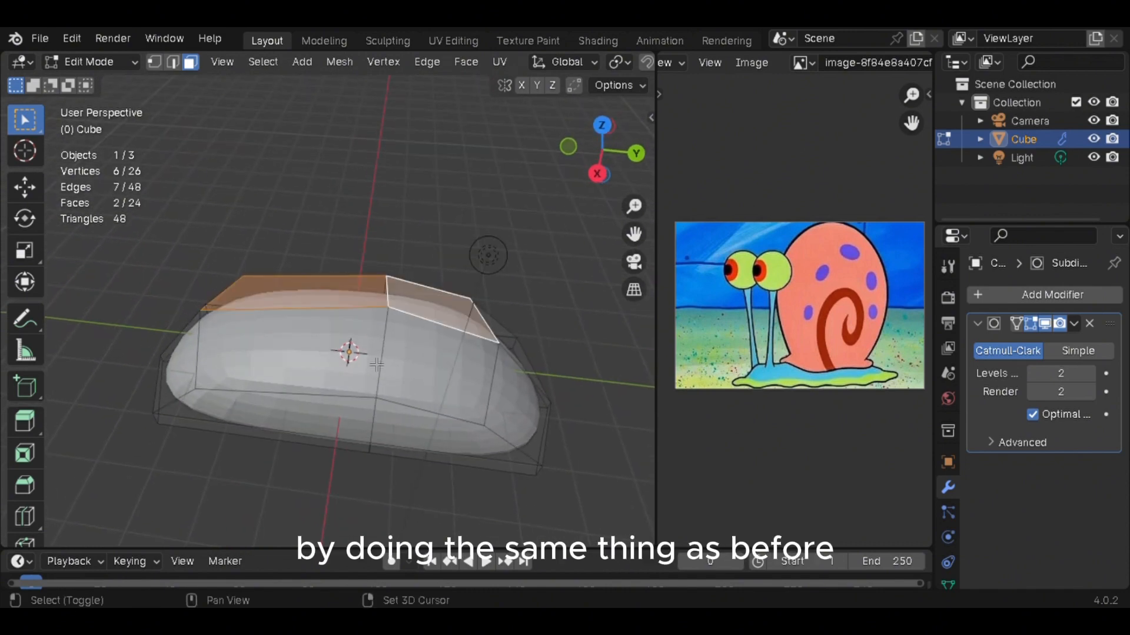
shift+click(377, 364)
key(s)
key(z)
key(0)
click(407, 351)
Scale the flattened top faces along the X axis after checking the body from several angles
middle_drag(430, 347, 476, 237)
click(567, 150)
middle_drag(568, 154, 618, 203)
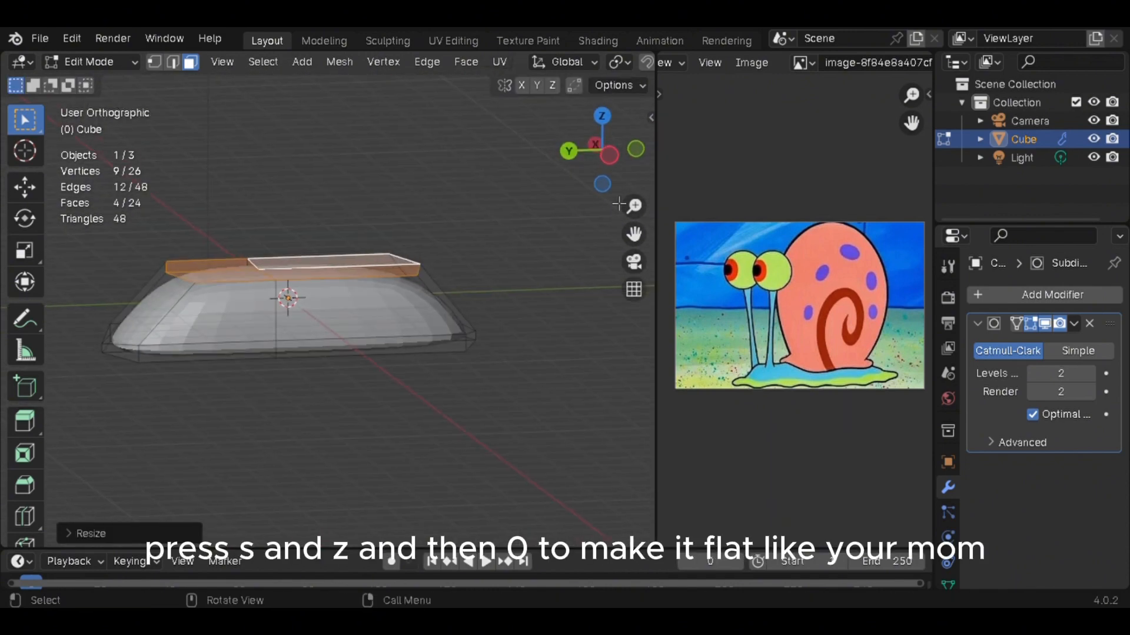
drag(656, 154, 652, 154)
click(631, 151)
click(630, 288)
middle_drag(630, 288, 491, 394)
key(s)
key(x)
click(507, 391)
click(524, 425)
Move two crosswise edges of the flat top toward negative Y in the right orthographic view
click(173, 63)
click(605, 157)
key(g)
key(y)
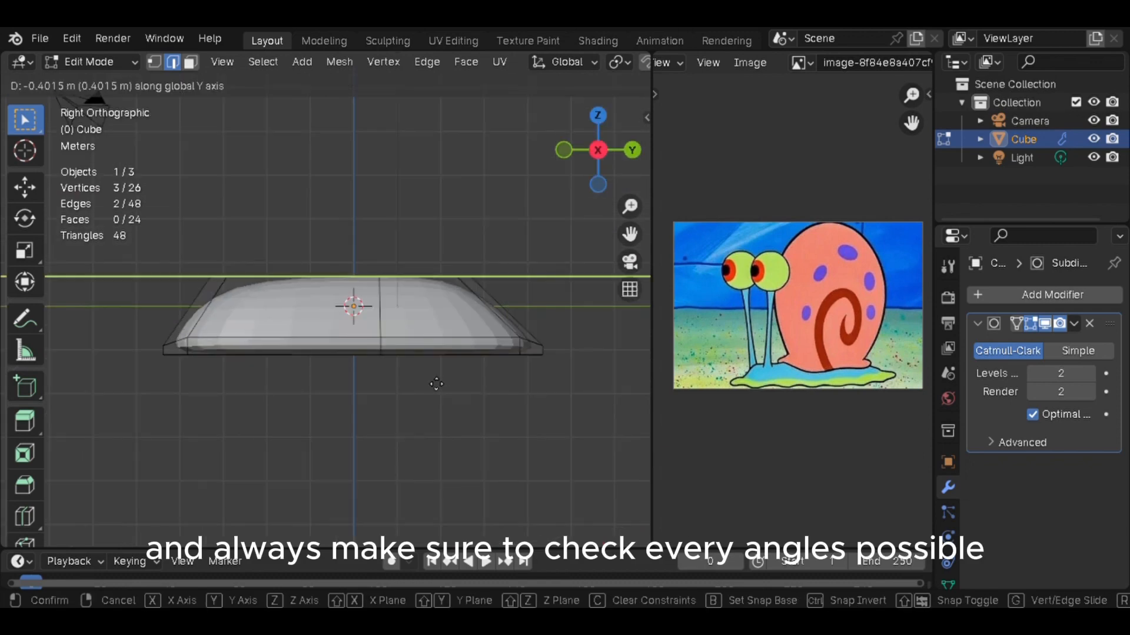
click(448, 403)
Select the entire flat top with X-ray, lower it about 0.3 m along Z, and return to Object Mode
key(alt+z)
drag(146, 235, 527, 282)
key(g)
key(z)
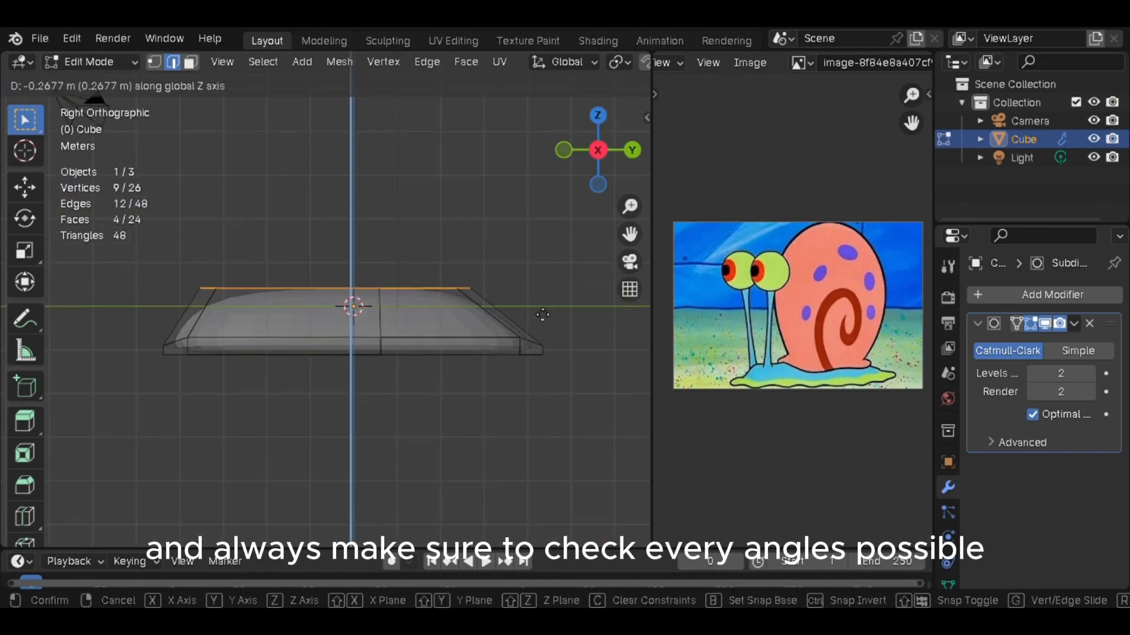
click(542, 318)
key(Tab)
click(471, 288)
scroll(418, 270, down, 2)
middle_drag(418, 270, 378, 187)
scroll(379, 188, up, 4)
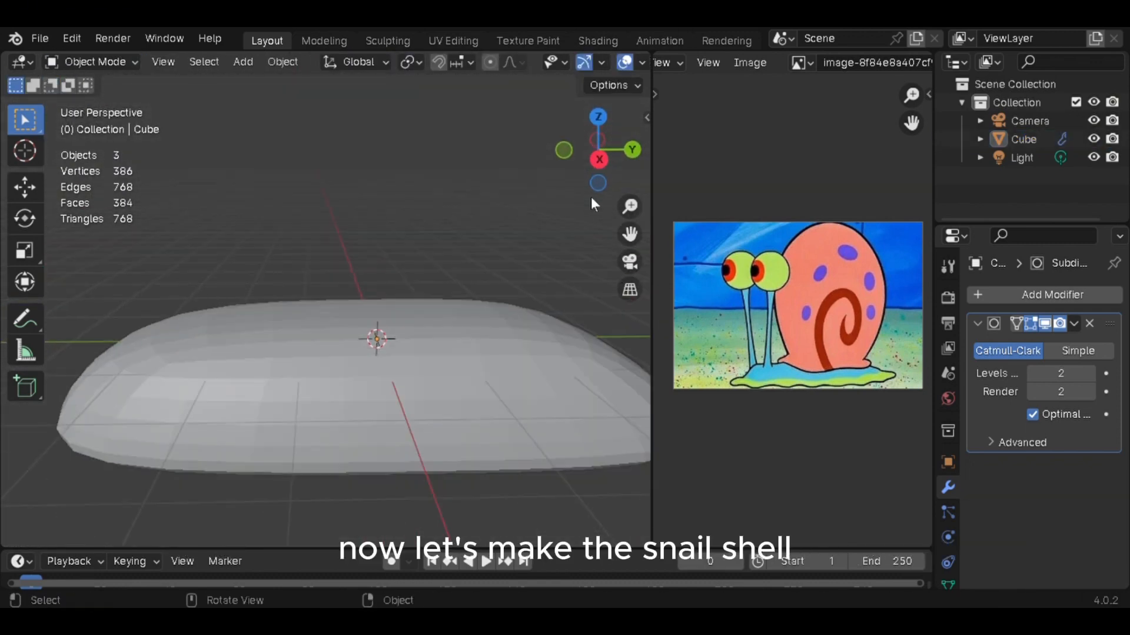
Add a new cube for the shell in the right orthographic view and raise it along Z above the body
click(598, 158)
shift+middle_drag(387, 355, 375, 373)
key(shift+a)
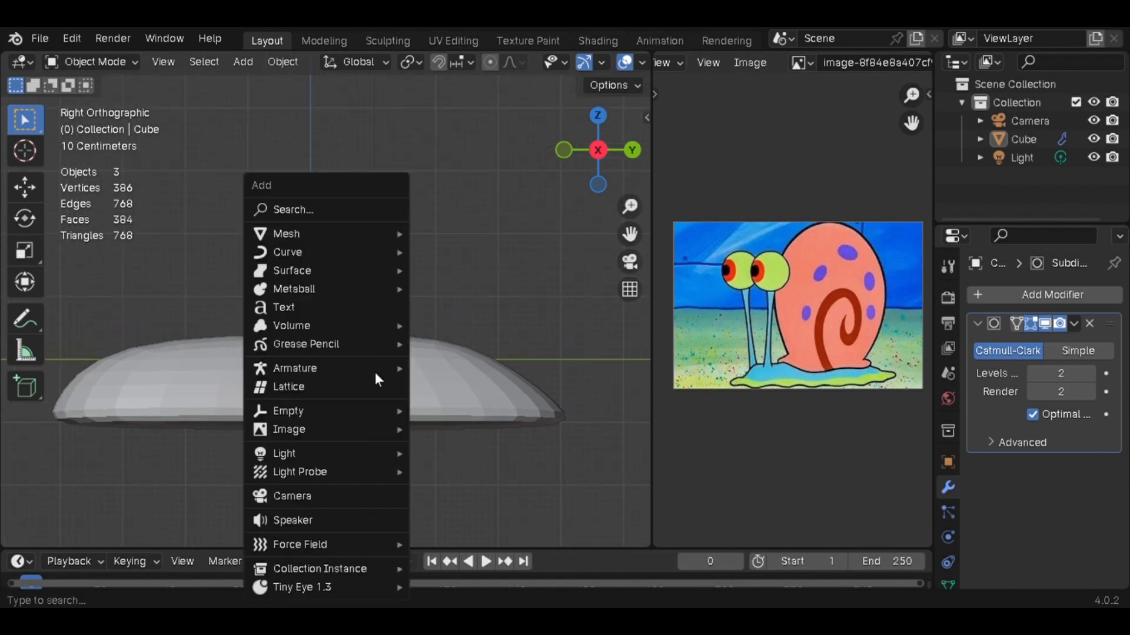
mouse_move(340, 237)
click(443, 246)
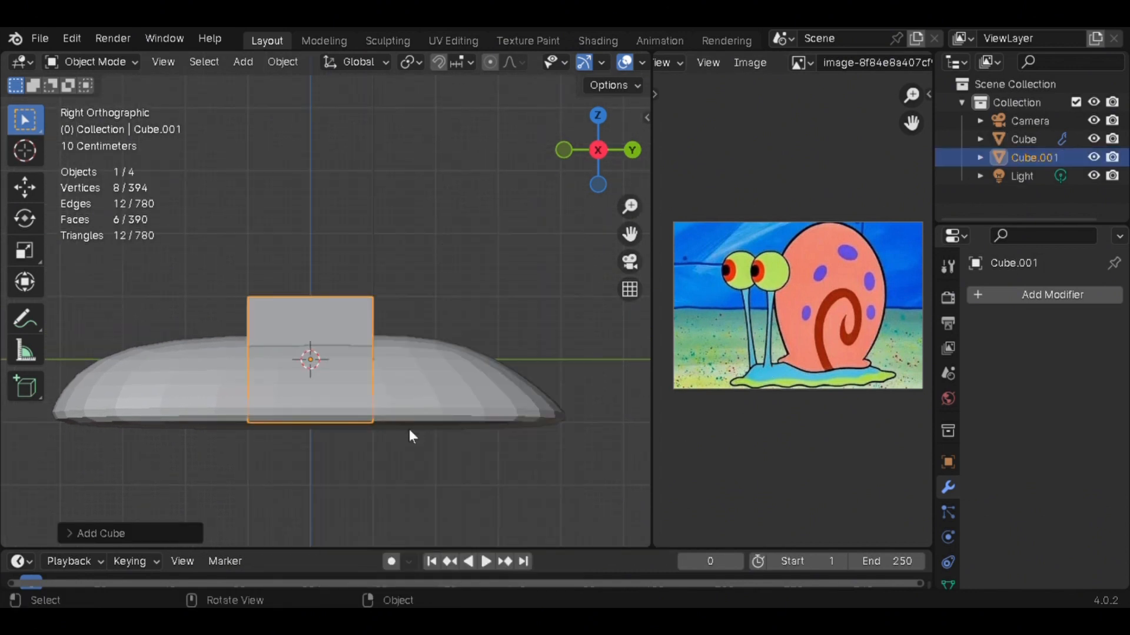
key(g)
key(z)
click(416, 328)
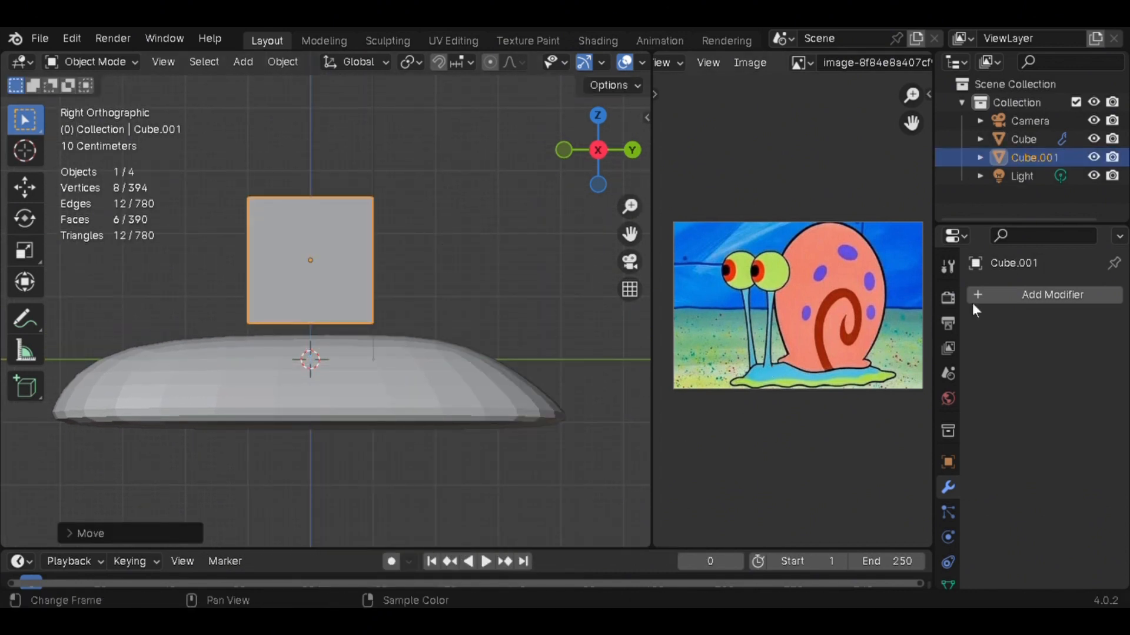
Give the shell cube a Subdivision Surface modifier with viewport levels set to 2
click(1082, 297)
mouse_move(1023, 316)
mouse_move(1009, 297)
click(862, 535)
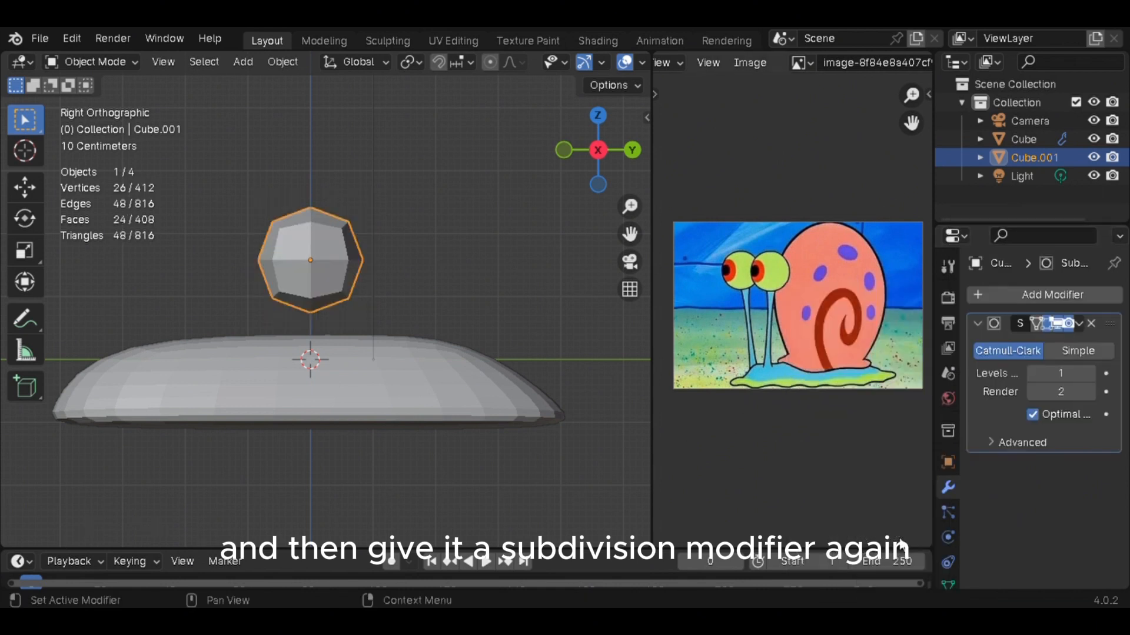
click(1090, 373)
Move the shell toward the rear of the body, scale it up, and raise it along Z to rest on the body
key(g)
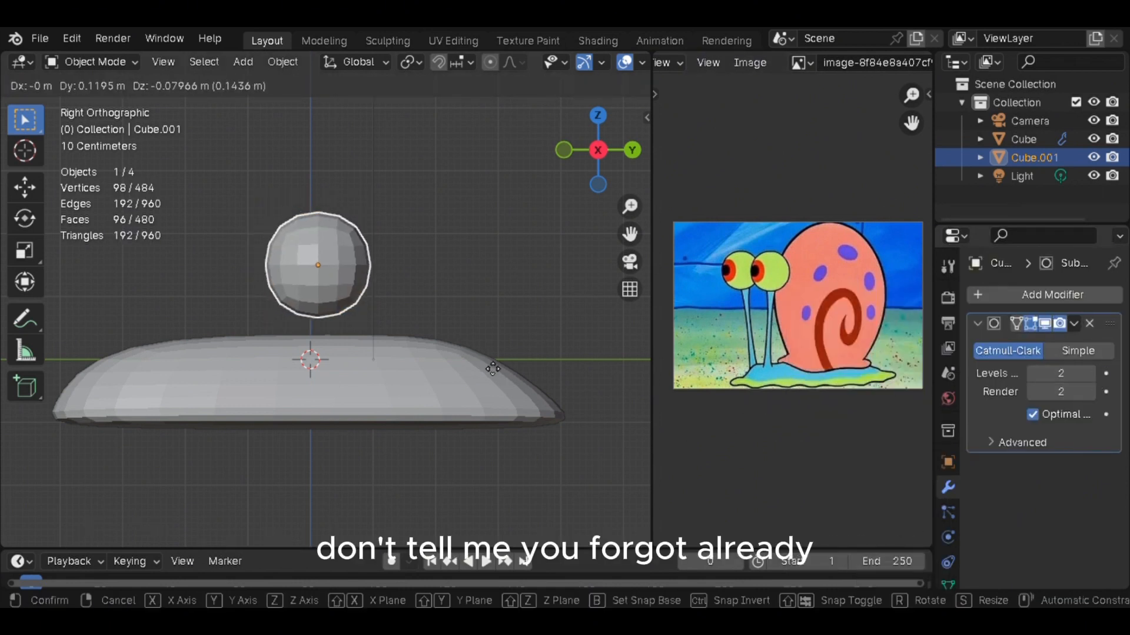
click(514, 389)
key(s)
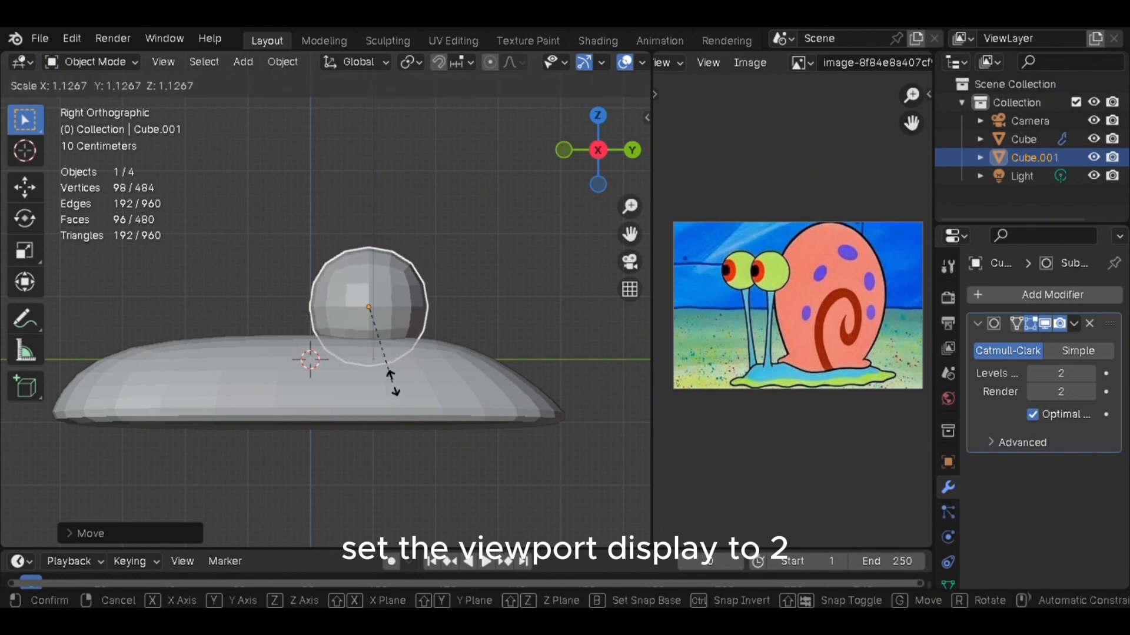
click(472, 419)
key(g)
key(z)
click(477, 329)
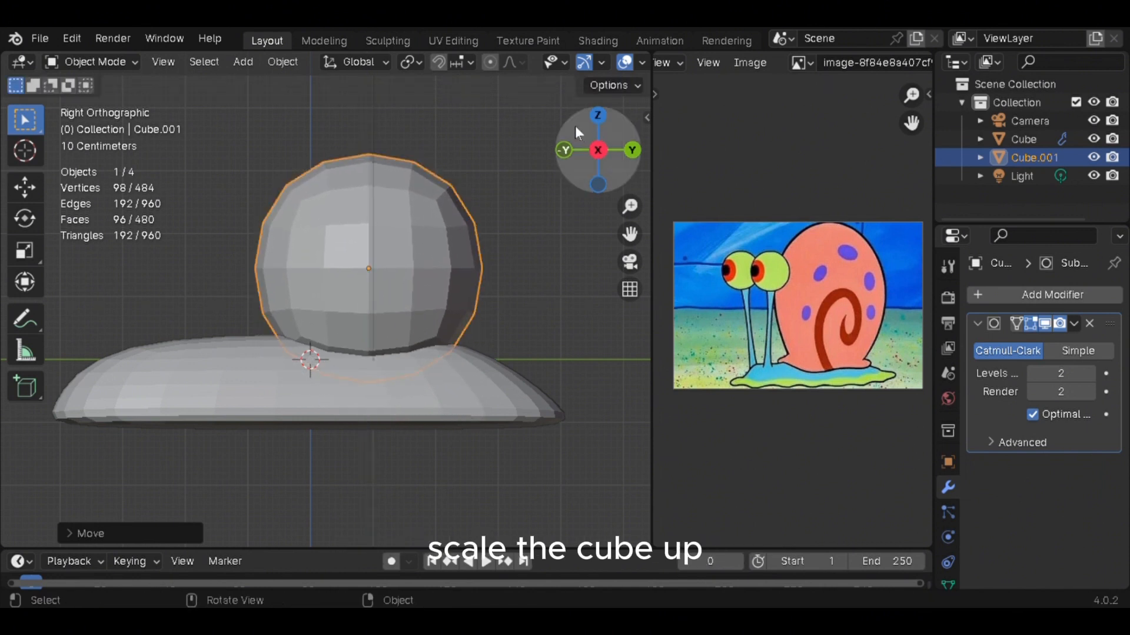
Narrow the shell along X in the front view and fine-tune its height along Z in the right view
click(564, 150)
key(s)
key(x)
click(497, 325)
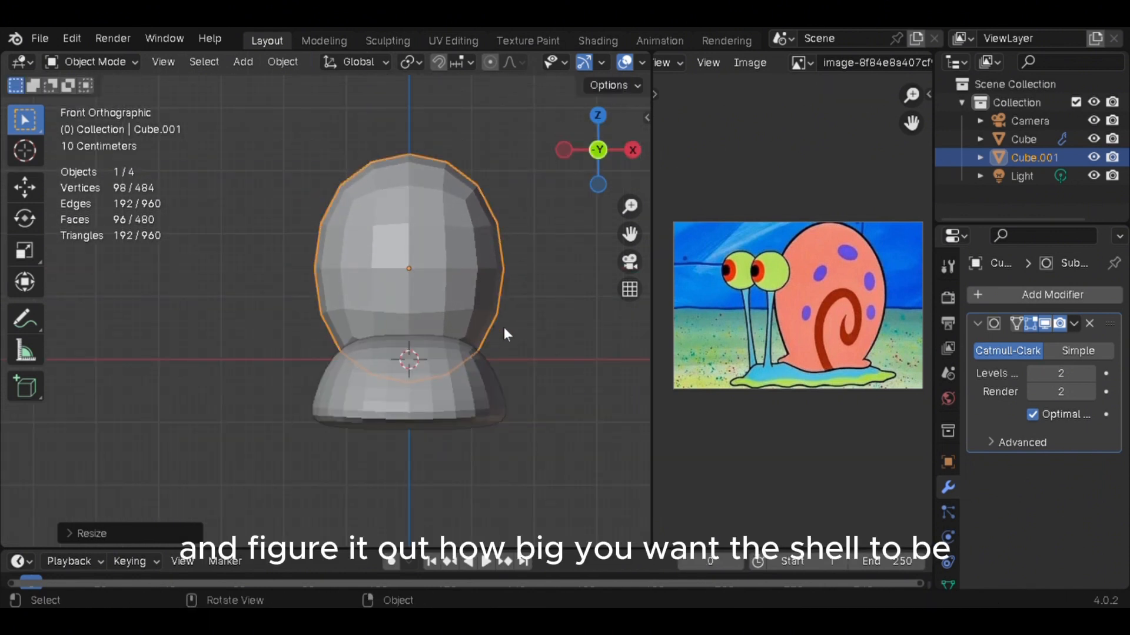
key(s)
click(518, 318)
click(631, 150)
key(g)
key(z)
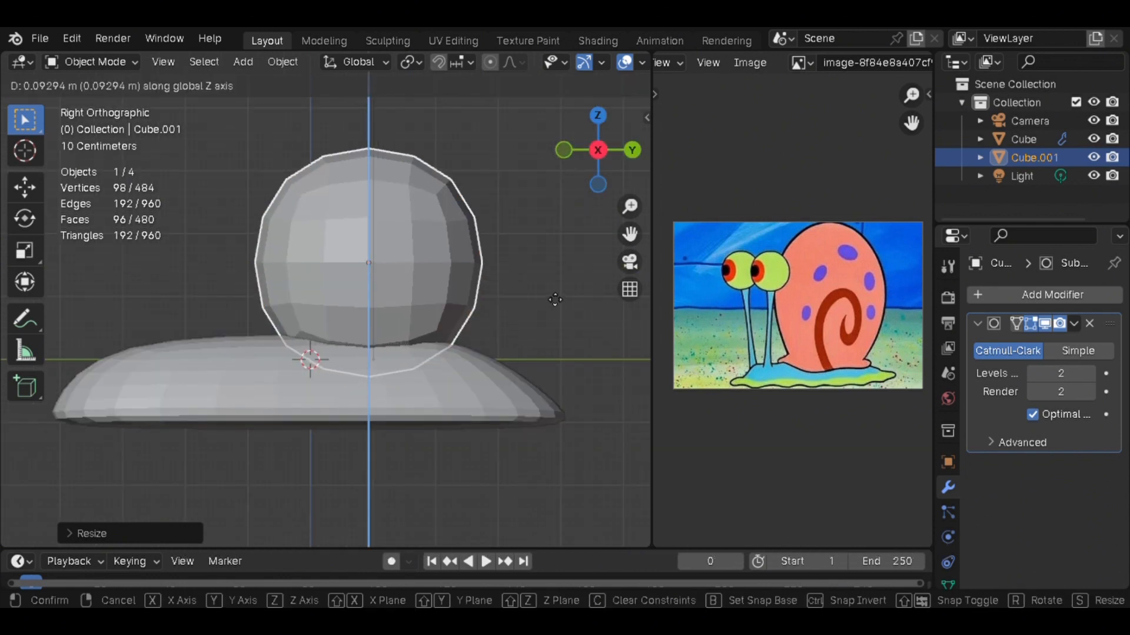
click(549, 298)
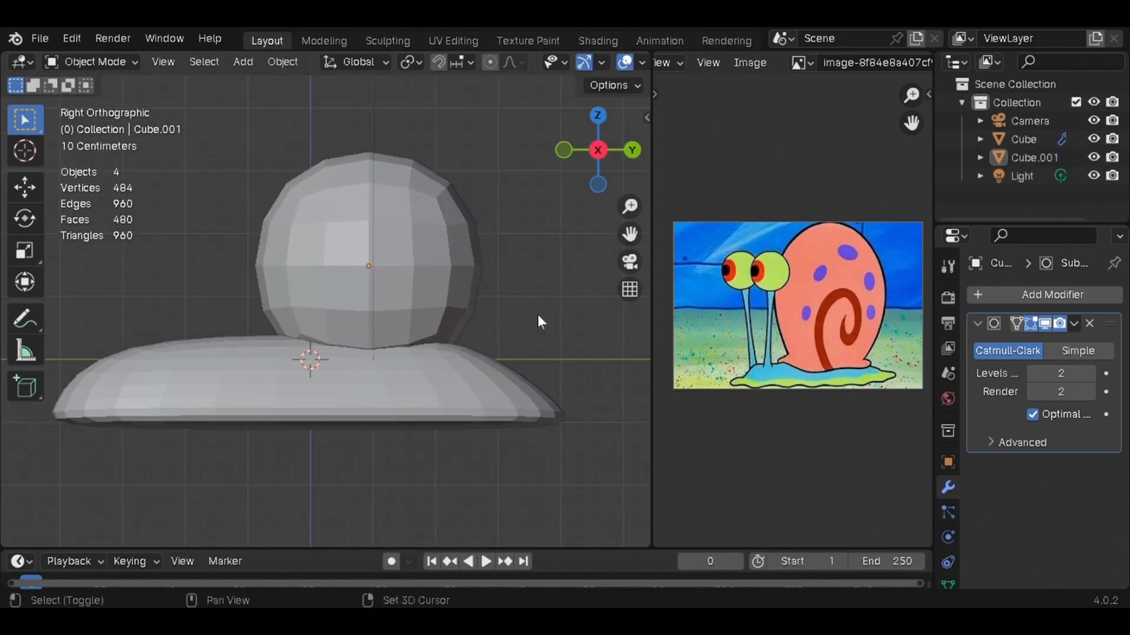
Enter Edit Mode on the shell and add a vertical loop cut through the middle of its side
shift+middle_drag(538, 314, 535, 337)
key(Tab)
click(382, 442)
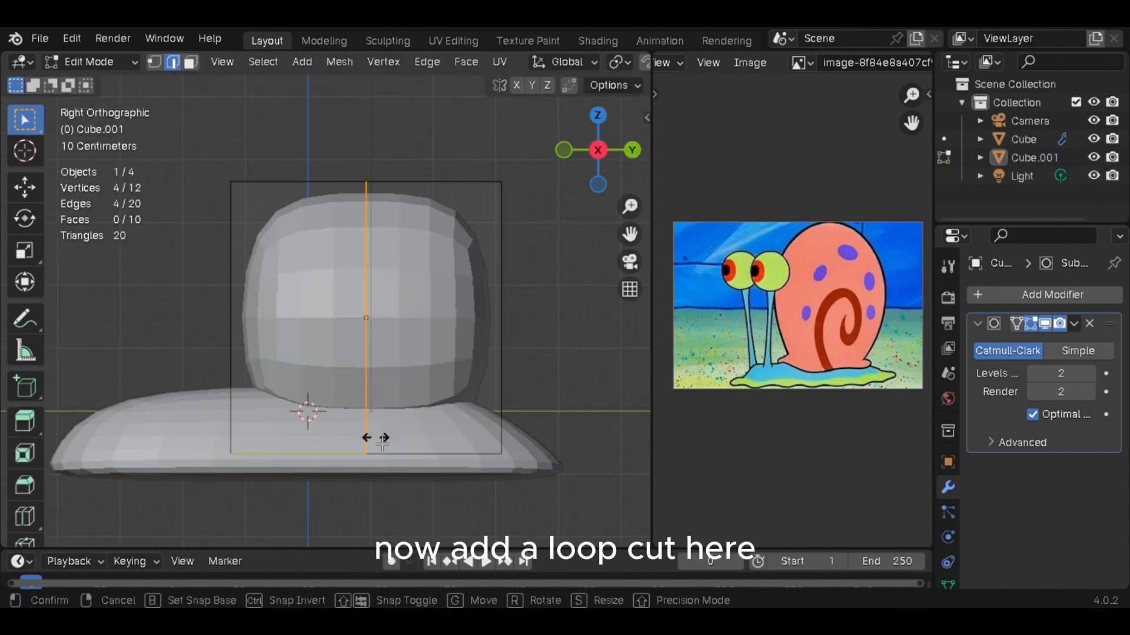
Turn on X-ray, select the top middle vertices of the shell, and raise them along Z to form a peak
key(alt+a)
key(alt+z)
drag(326, 127, 407, 228)
key(g)
key(z)
click(409, 173)
shift+middle_drag(409, 172, 377, 183)
scroll(400, 188, down, 2)
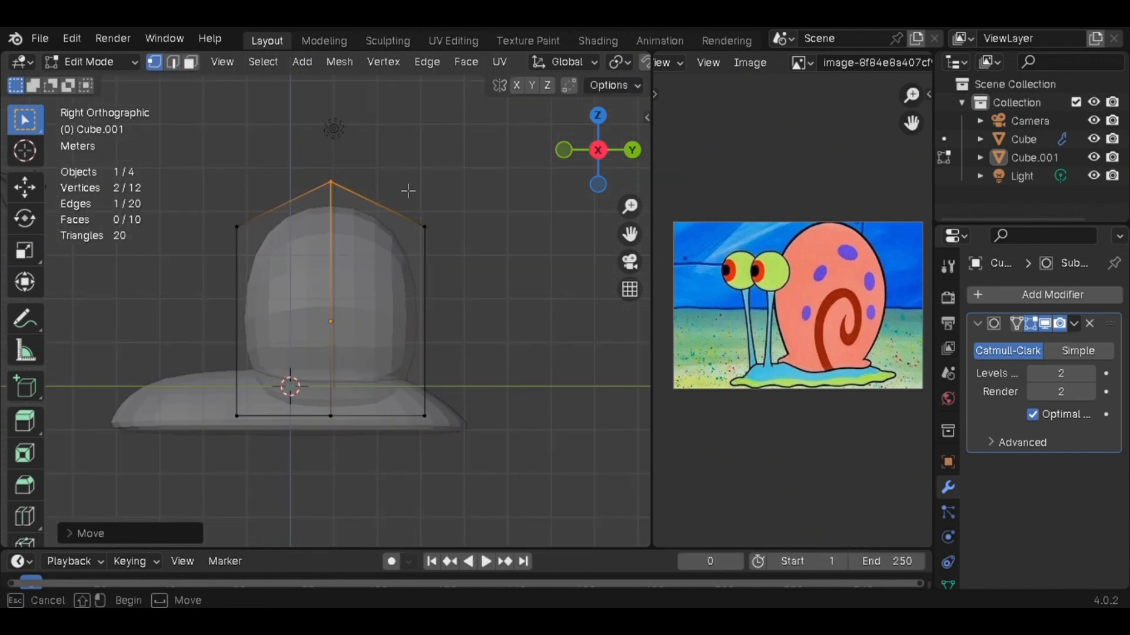
Move the shell's upper rear and upper front corner vertices outward and slightly up
drag(409, 189, 482, 259)
key(g)
click(483, 263)
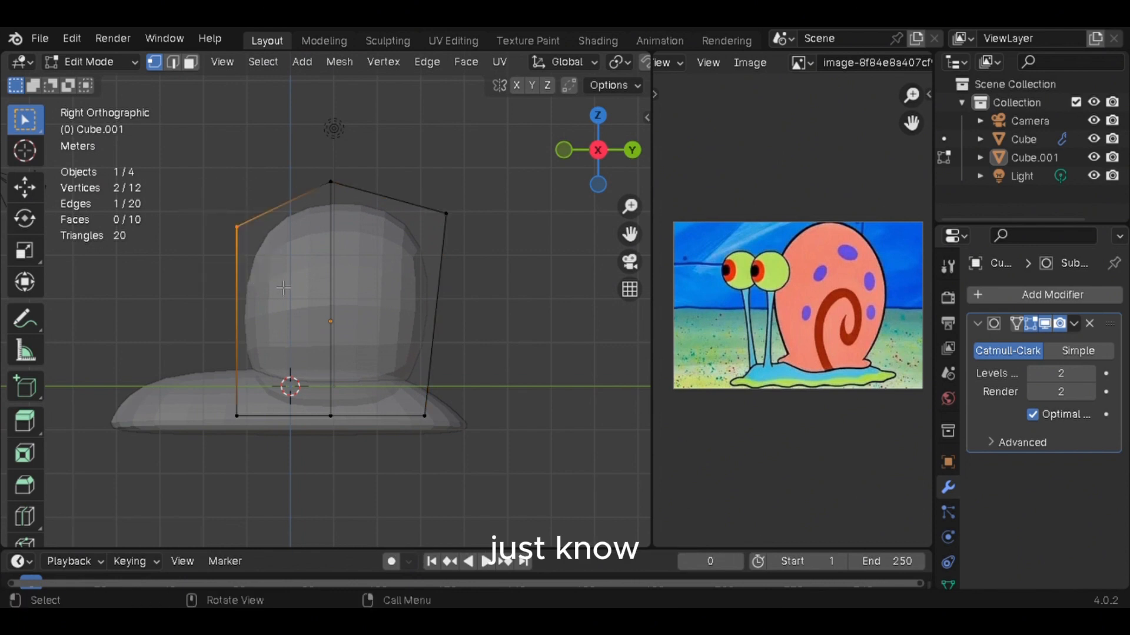
key(g)
click(253, 270)
Raise the shell's top middle vertices a further 0.78 m or so along Z
drag(294, 159, 350, 200)
key(g)
key(z)
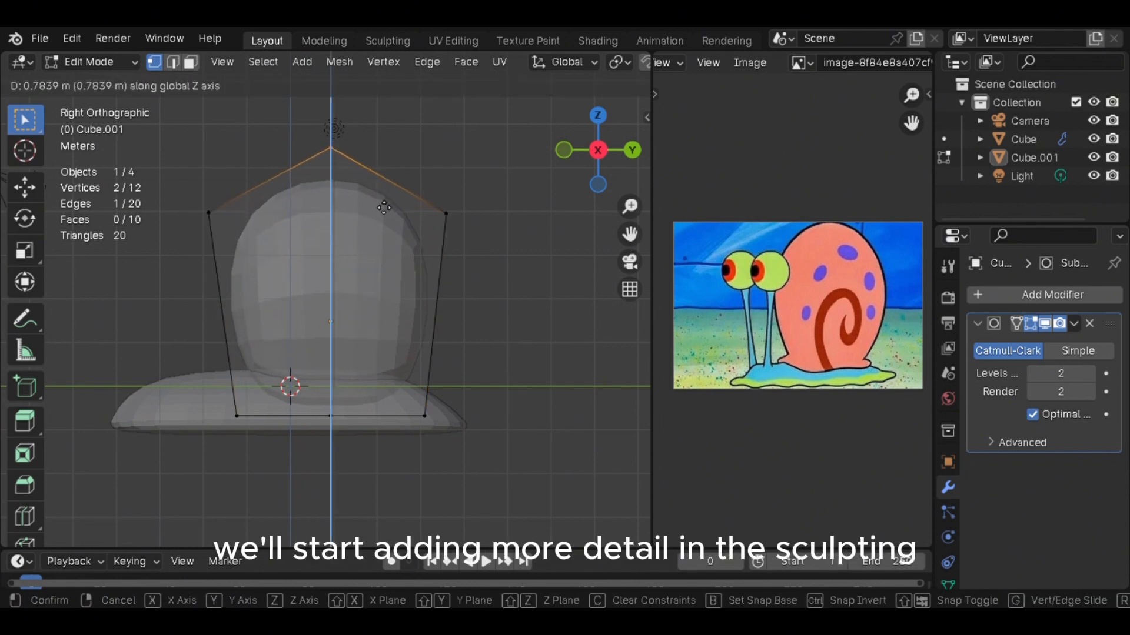
click(383, 207)
shift+middle_drag(384, 208, 382, 169)
Raise the shell's rear, front, and middle bottom vertex pairs slightly, one pair at a time
drag(393, 346, 446, 391)
key(g)
click(446, 374)
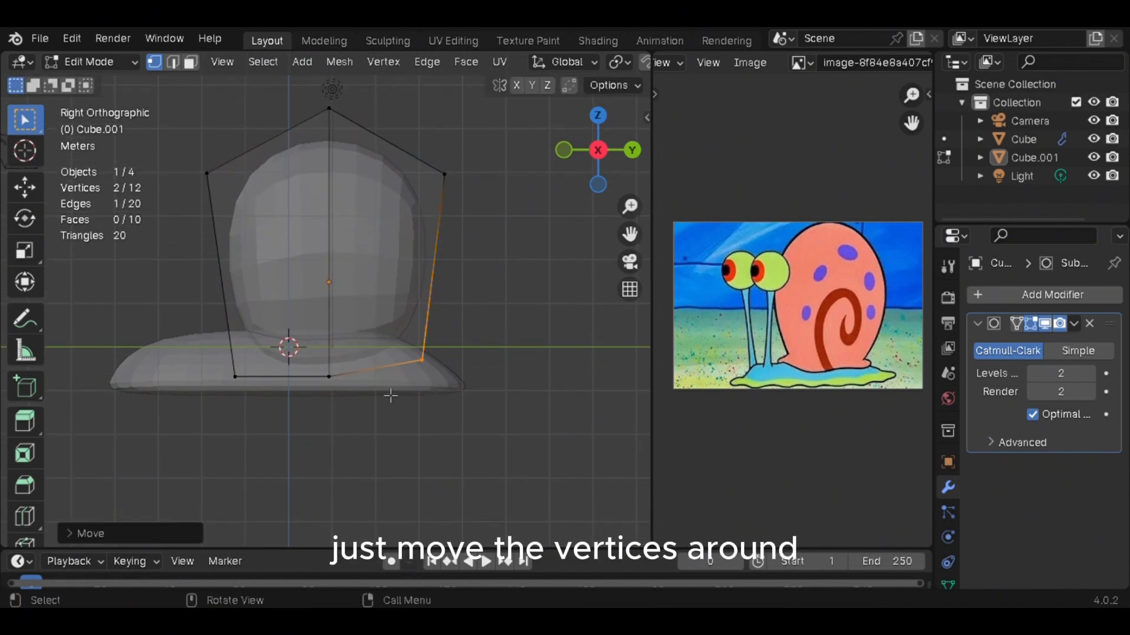
drag(242, 375, 265, 395)
key(g)
click(264, 382)
drag(310, 360, 347, 402)
key(g)
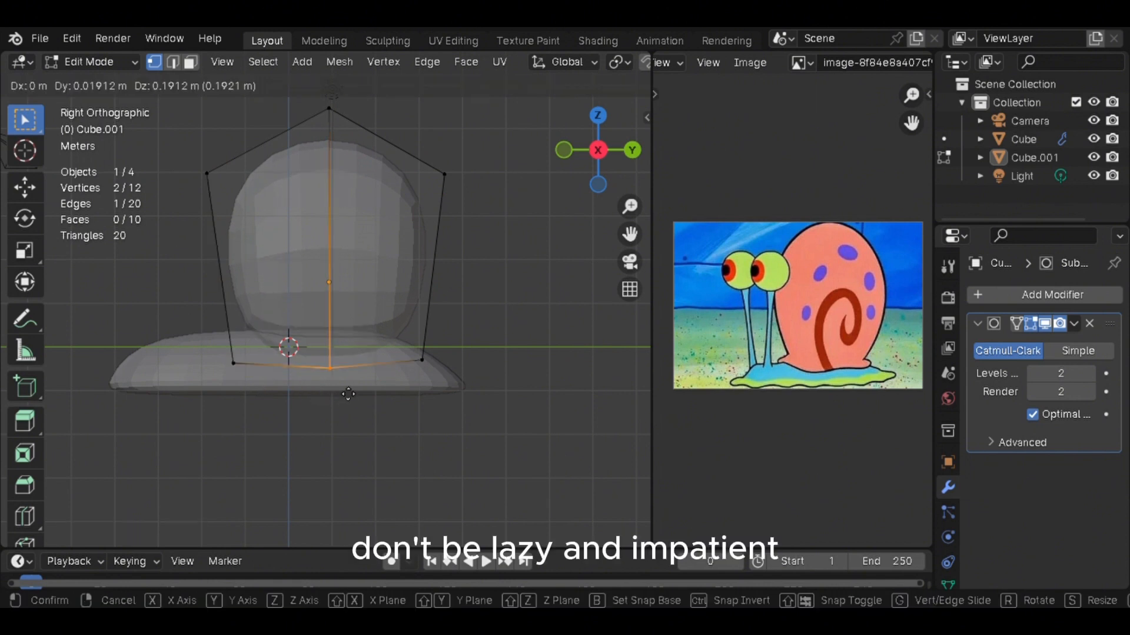
click(348, 398)
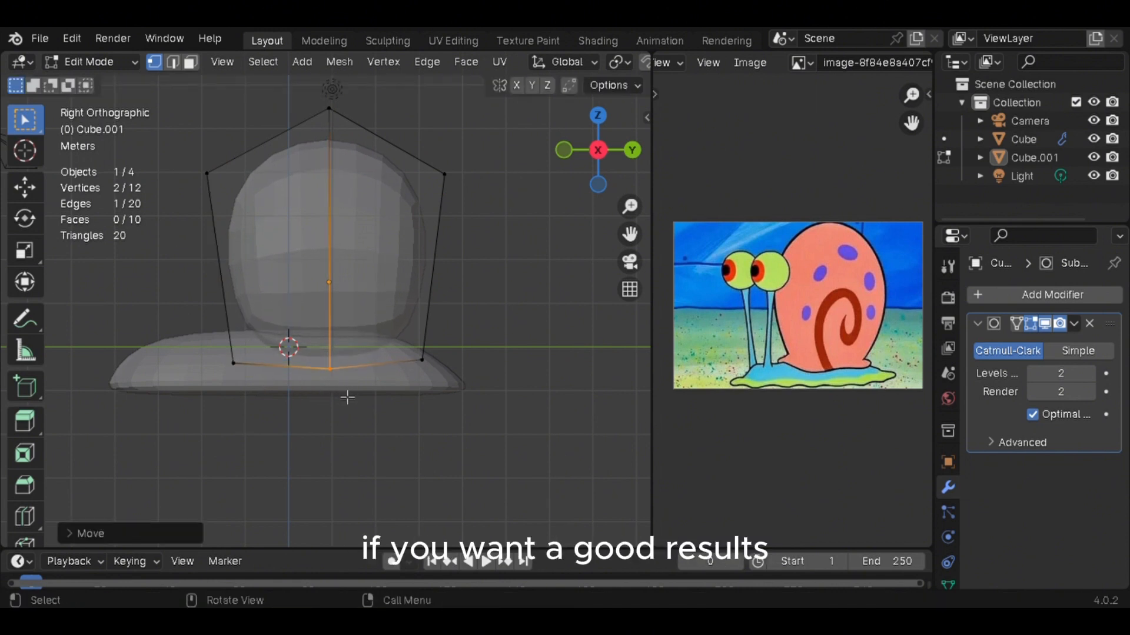
Add a horizontal loop cut near the shell's base and scale it inward to form a narrow neck
click(461, 353)
click(454, 395)
key(s)
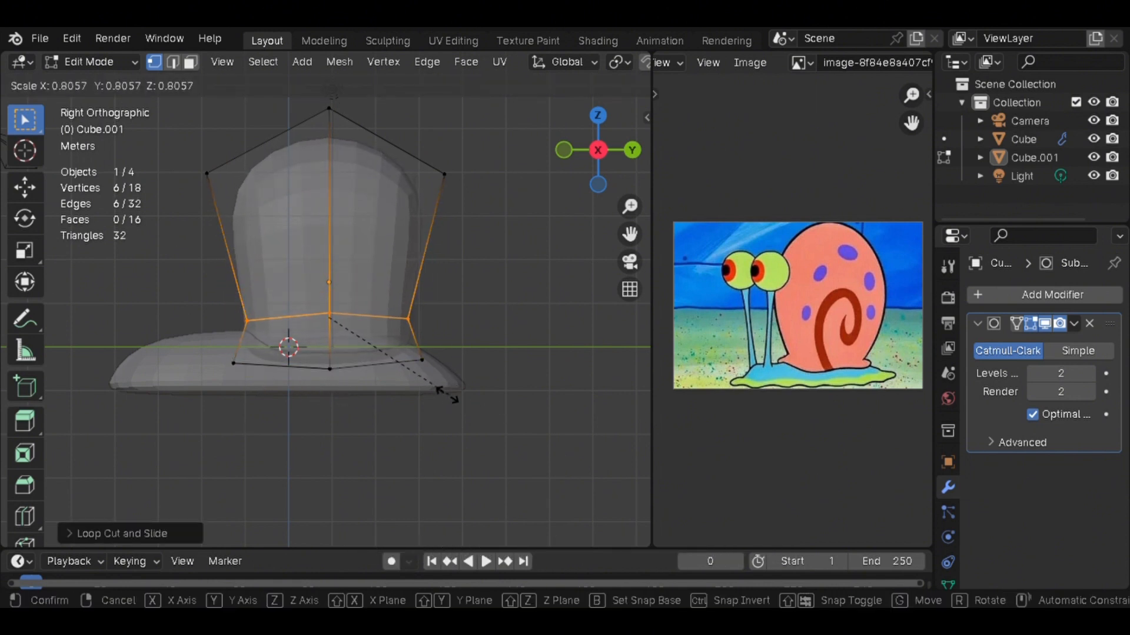
click(432, 395)
Flare the shell's base by moving its front and rear bottom vertices outward and up, and raise the middle bottom pair
drag(267, 394, 266, 391)
key(g)
click(241, 368)
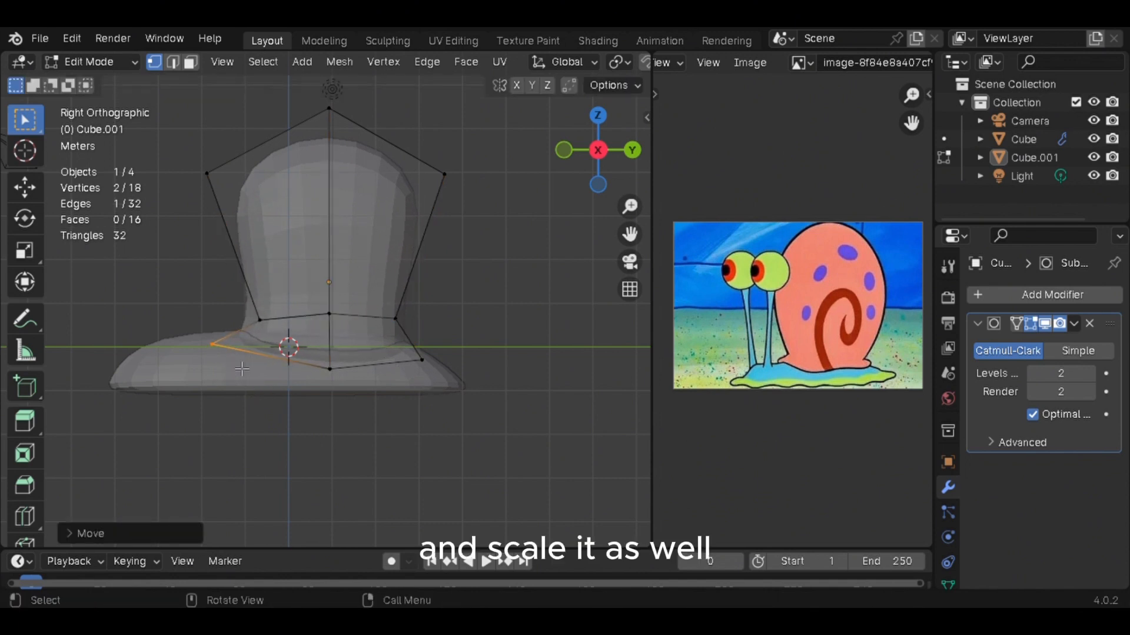
drag(450, 396, 458, 400)
key(g)
click(471, 381)
drag(316, 354, 368, 409)
key(g)
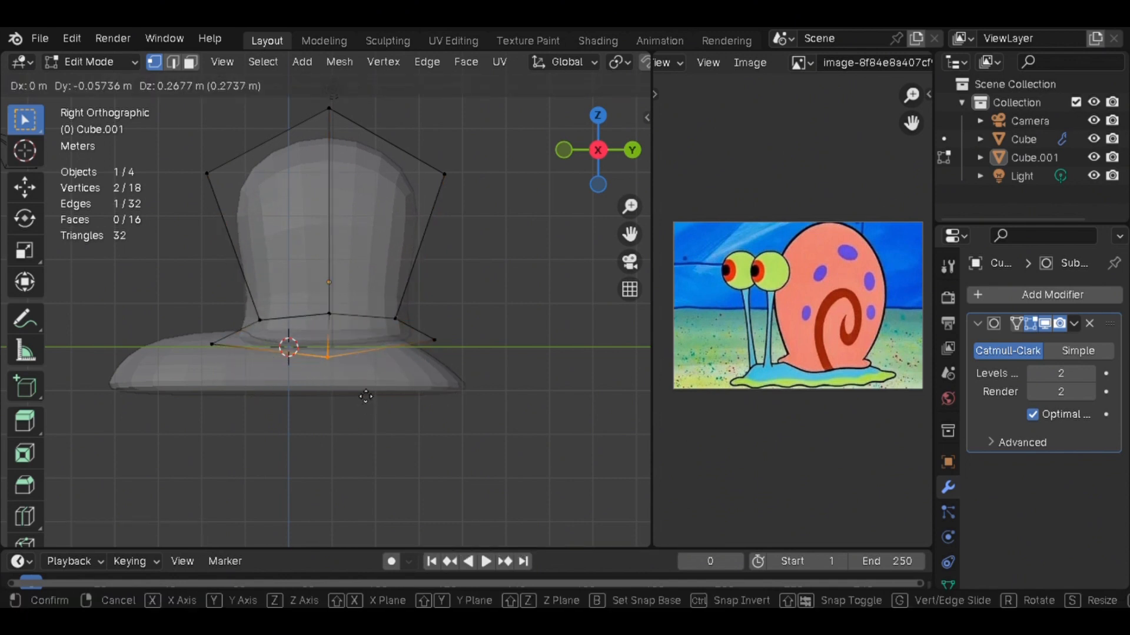
click(366, 393)
Select the loop around the shell's neck and bevel it with 2 segments
scroll(273, 349, up, 3)
drag(218, 323, 508, 356)
key(ctrl+b)
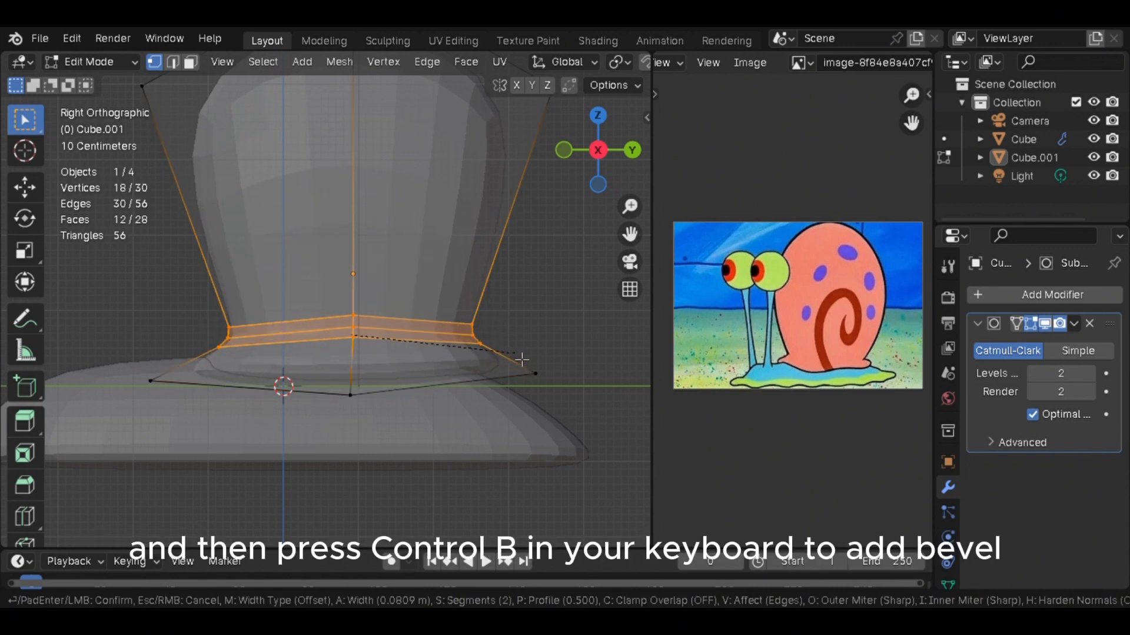
click(527, 375)
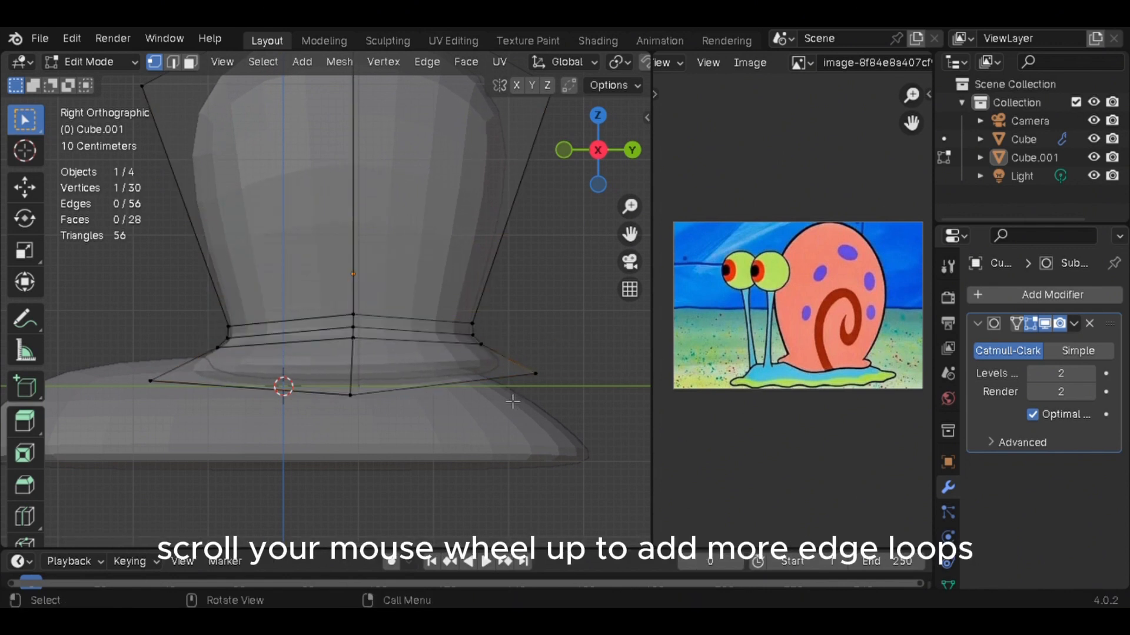
Lower the rear bottom vertex pair of the shell's flared base to follow the body's slope
scroll(305, 388, up, 2)
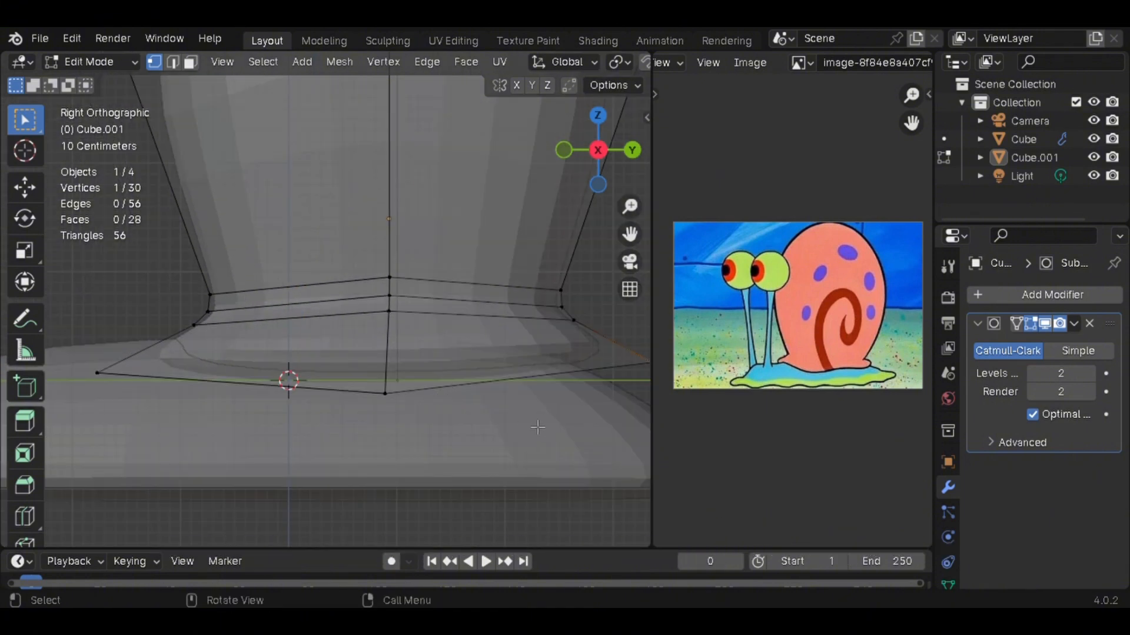
shift+middle_drag(538, 428, 453, 412)
drag(548, 323, 605, 414)
key(g)
click(591, 433)
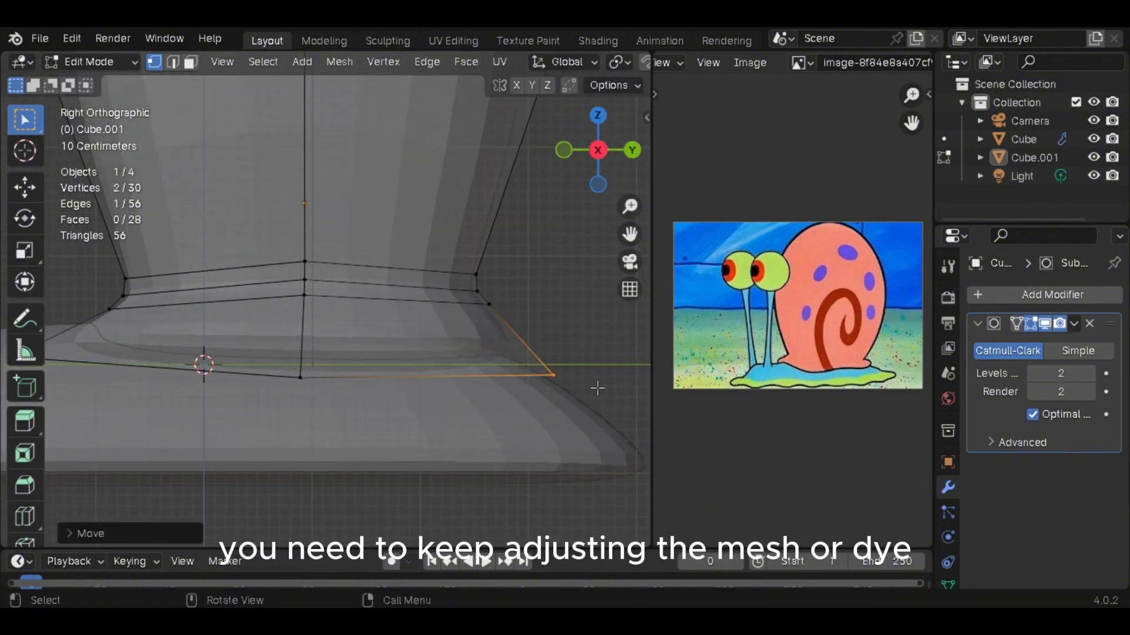
scroll(595, 388, down, 4)
middle_drag(509, 382, 575, 436)
click(578, 160)
scroll(552, 386, up, 2)
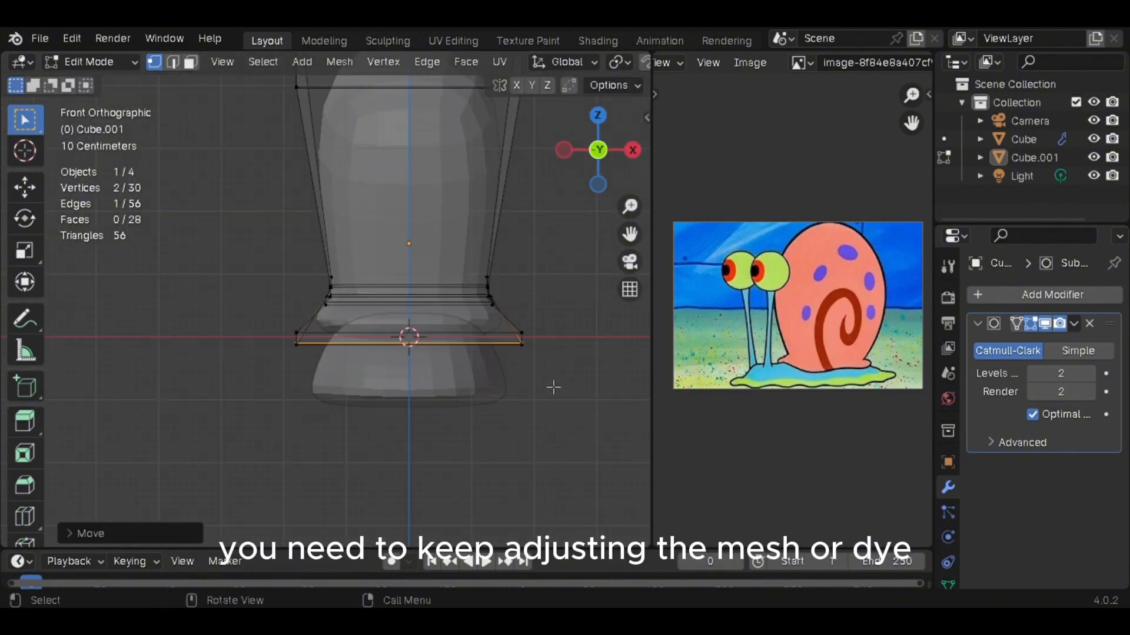
key(a)
shift+middle_drag(615, 393, 586, 434)
key(g)
right_click(587, 433)
Turn off X-ray, select the entire shell mesh in the front view, and narrow it along the X axis
key(Tab)
click(543, 62)
key(g)
key(x)
click(493, 319)
key(Tab)
click(551, 355)
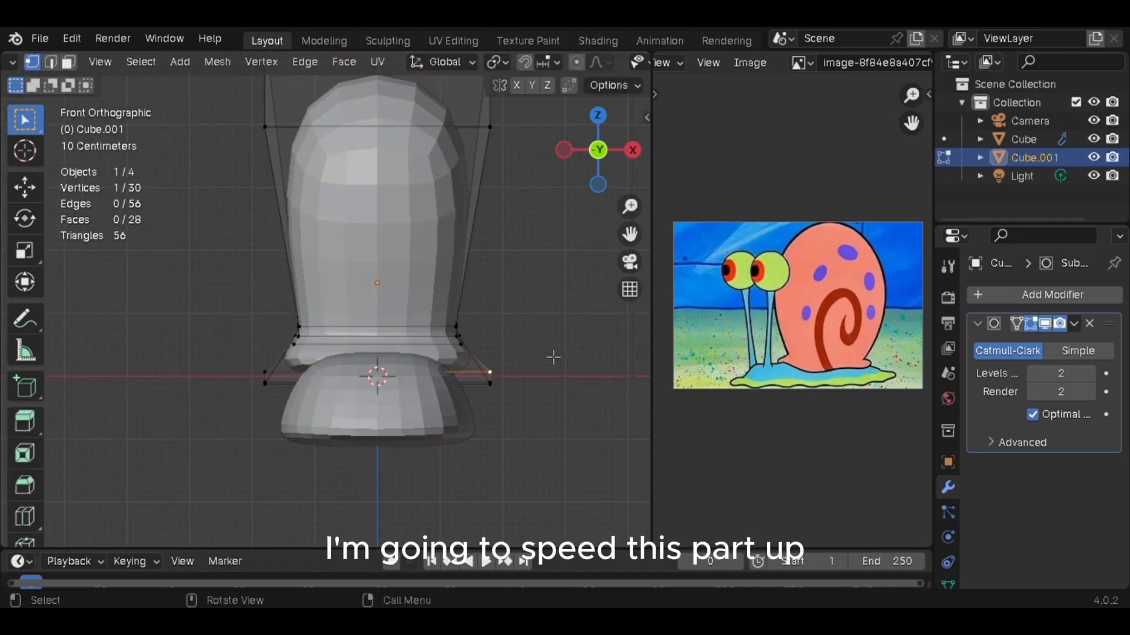
key(a)
key(s)
key(x)
click(519, 355)
click(519, 354)
Add a lengthwise loop cut down the centre of the shell and scale the new loop
middle_drag(519, 354, 386, 367)
scroll(386, 368, down, 5)
key(ctrl+r)
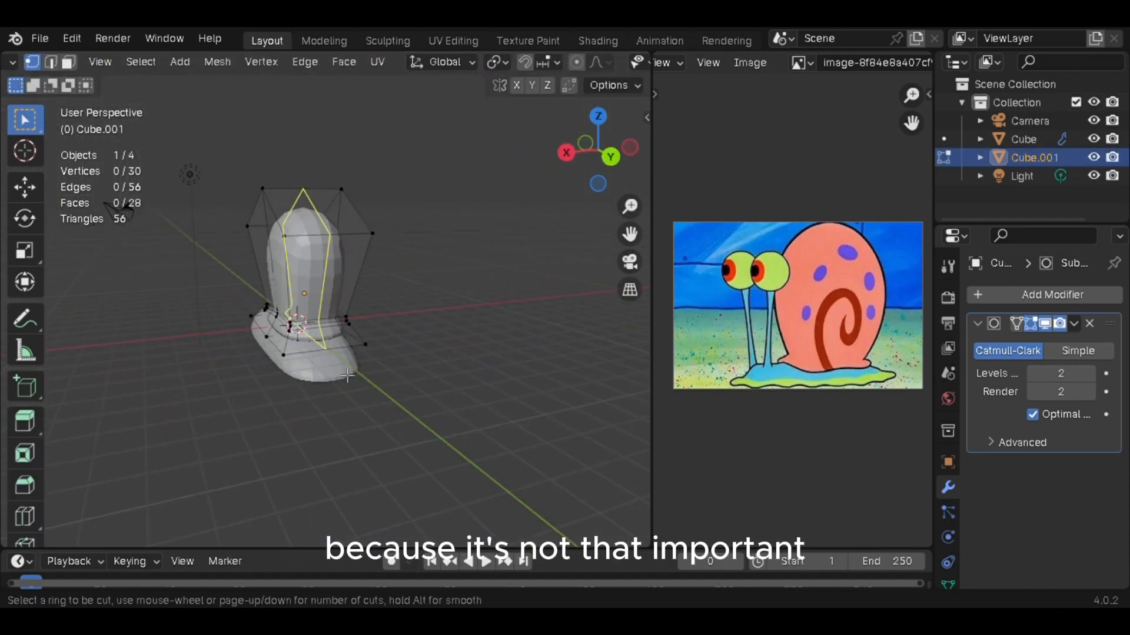
click(310, 230)
middle_drag(471, 283, 518, 265)
click(592, 156)
key(s)
click(504, 338)
Select several vertices along the shell's lower rim and adjust their height along Z
middle_drag(386, 421, 358, 416)
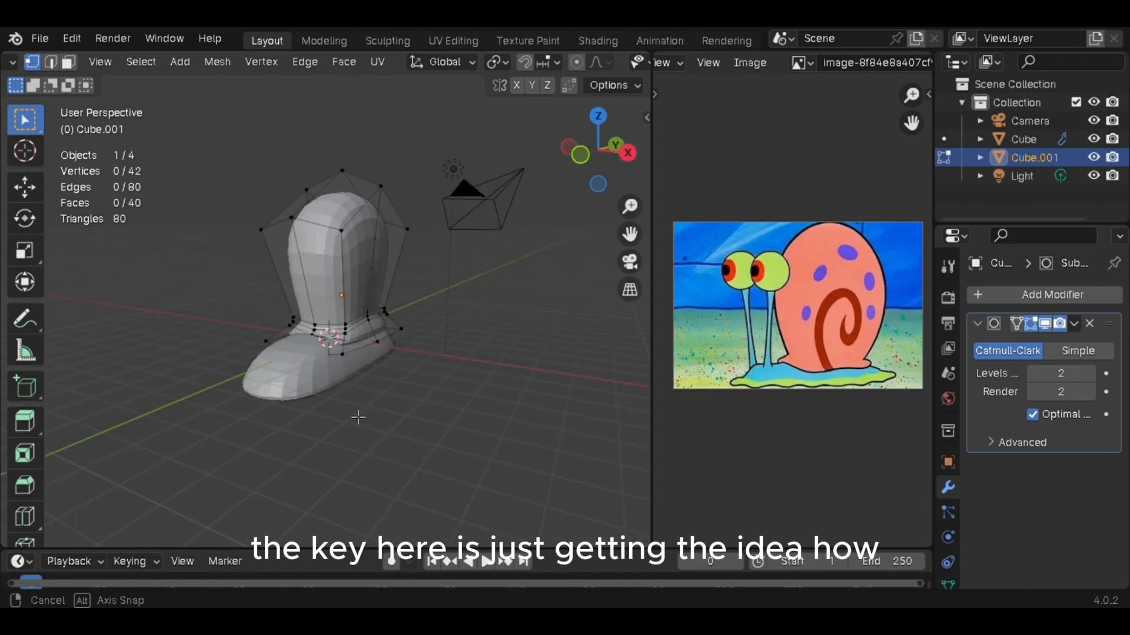
scroll(358, 416, up, 6)
click(130, 403)
shift+click(267, 529)
key(alt+z)
shift+click(160, 485)
middle_drag(171, 483, 271, 471)
key(alt+z)
key(g)
key(z)
click(274, 446)
click(590, 337)
Check the shell from several angles, return to Object Mode, and select the body
scroll(590, 338, down, 4)
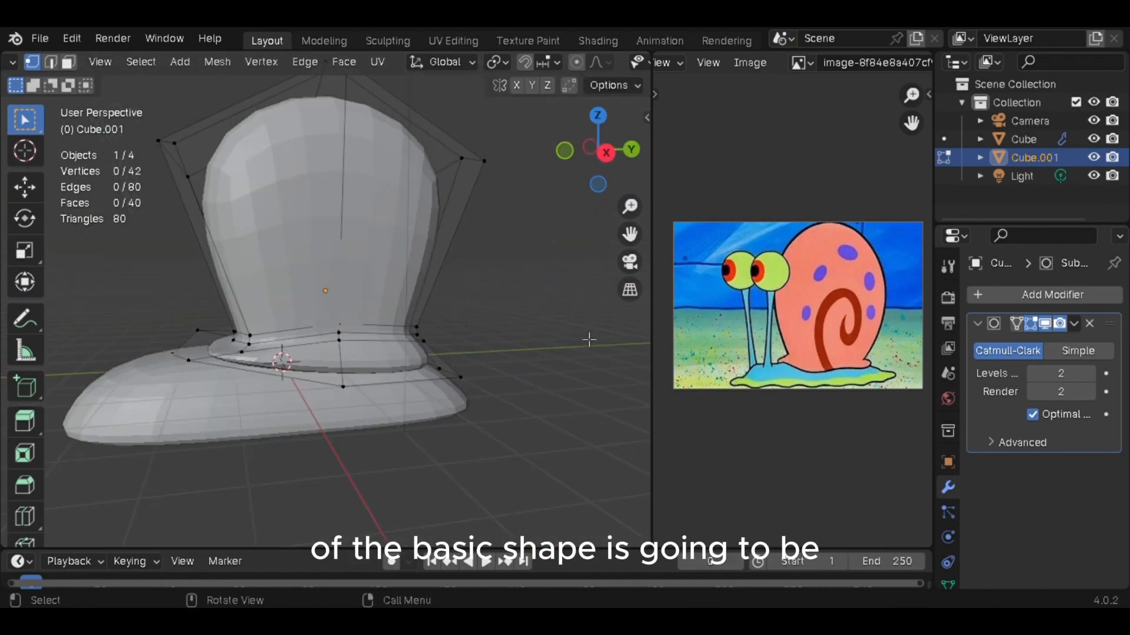
middle_drag(590, 338, 491, 356)
scroll(65, 68, up, 5)
click(66, 64)
click(82, 85)
click(365, 395)
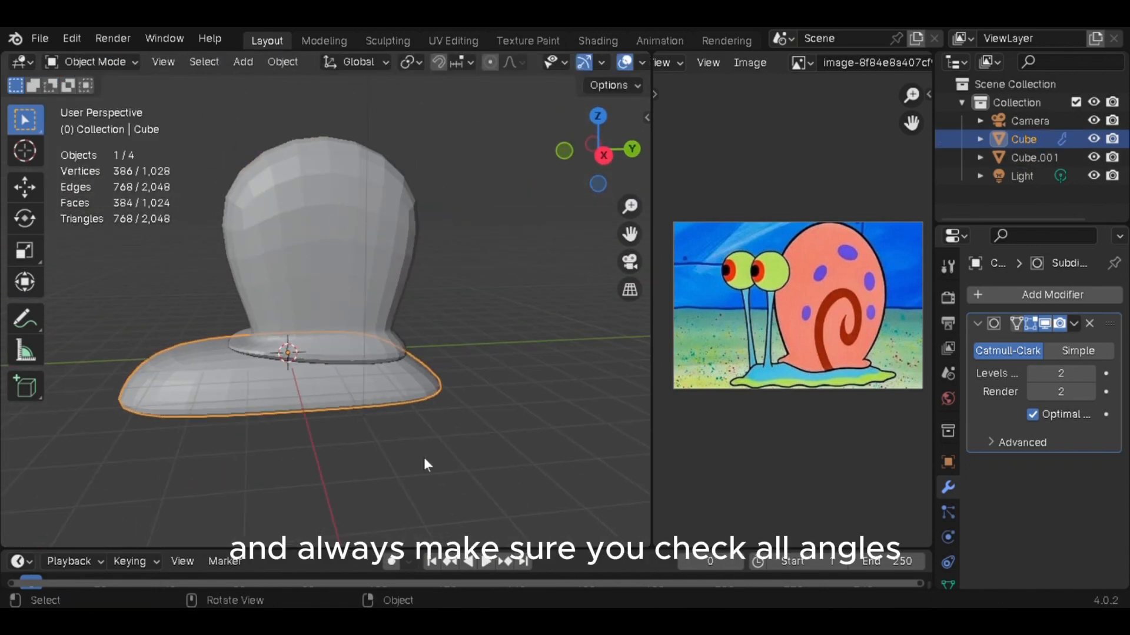
click(424, 457)
Reshape the front end of the body by moving its vertices in the right orthographic view with X-ray on
middle_drag(423, 457, 469, 416)
click(377, 253)
click(598, 154)
click(600, 158)
key(alt+z)
key(g)
key(y)
drag(250, 289, 335, 345)
click(317, 427)
key(g)
click(325, 351)
drag(212, 295, 310, 410)
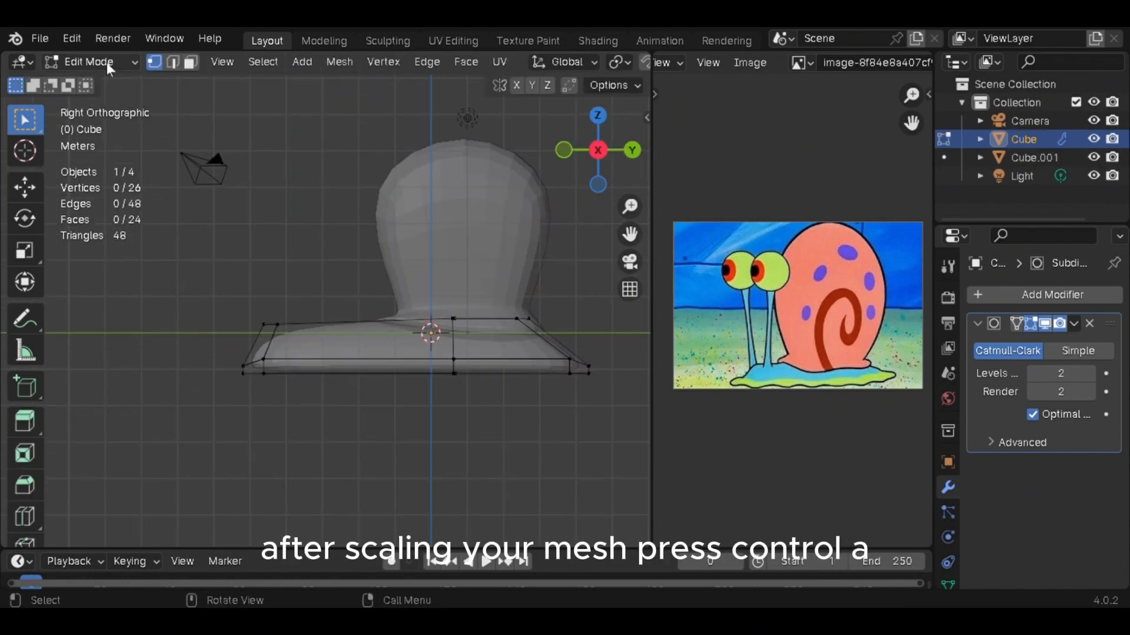
Widen the body along the X axis in Object Mode and apply its scale
key(s)
key(x)
click(438, 406)
key(ctrl+a)
click(450, 406)
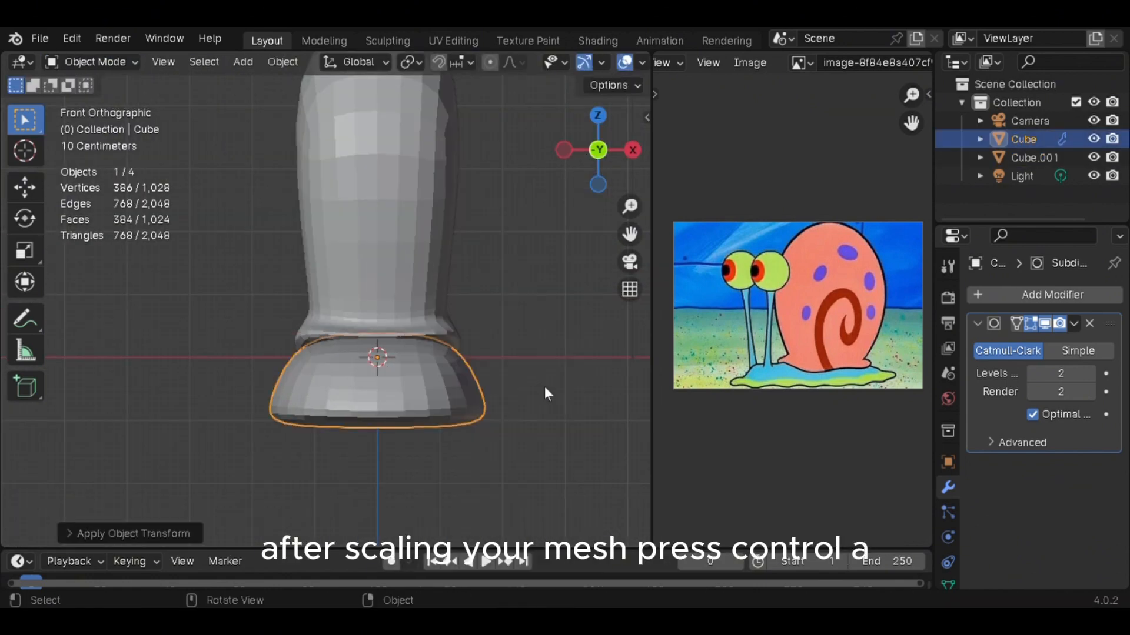
click(545, 387)
middle_drag(545, 386, 331, 425)
scroll(331, 425, down, 5)
middle_drag(573, 390, 382, 376)
scroll(383, 376, up, 4)
click(365, 355)
right_click(363, 348)
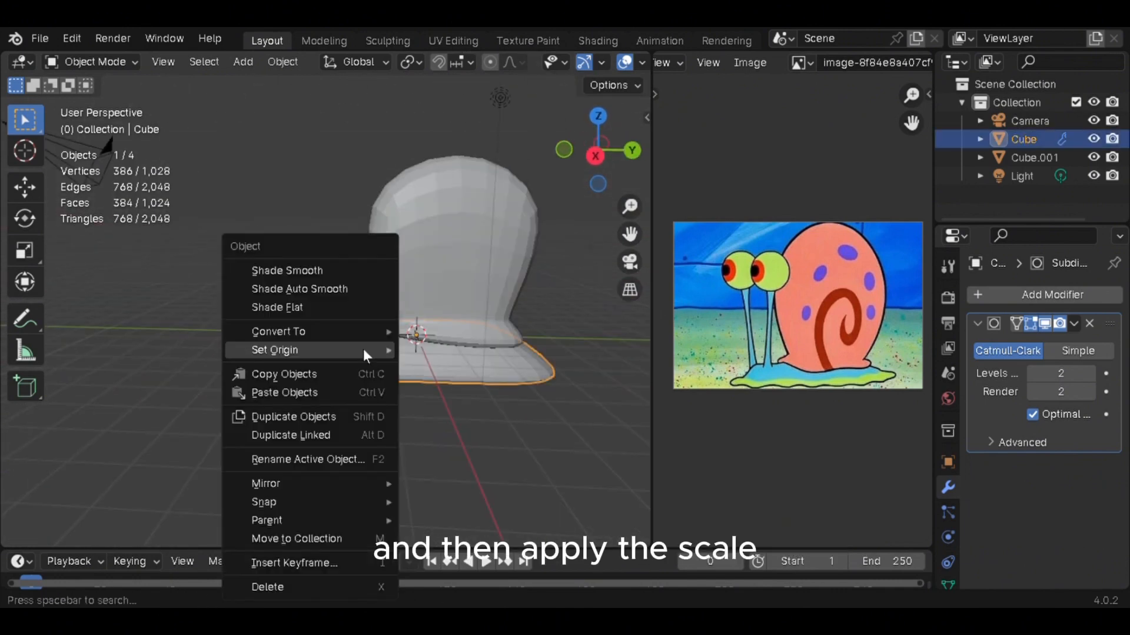
click(492, 331)
Select the front vertices of the body with X-ray on and move them along Y in the right orthographic view
click(564, 258)
click(595, 156)
click(377, 348)
key(Tab)
scroll(313, 488, up, 5)
key(alt+z)
drag(115, 312, 315, 492)
shift+middle_drag(315, 492, 384, 443)
key(alt+z)
key(g)
key(y)
click(288, 421)
Select the lower vertices at the body's rear end and adjust their position along the Y axis
scroll(288, 421, down, 4)
click(597, 150)
drag(475, 290, 559, 372)
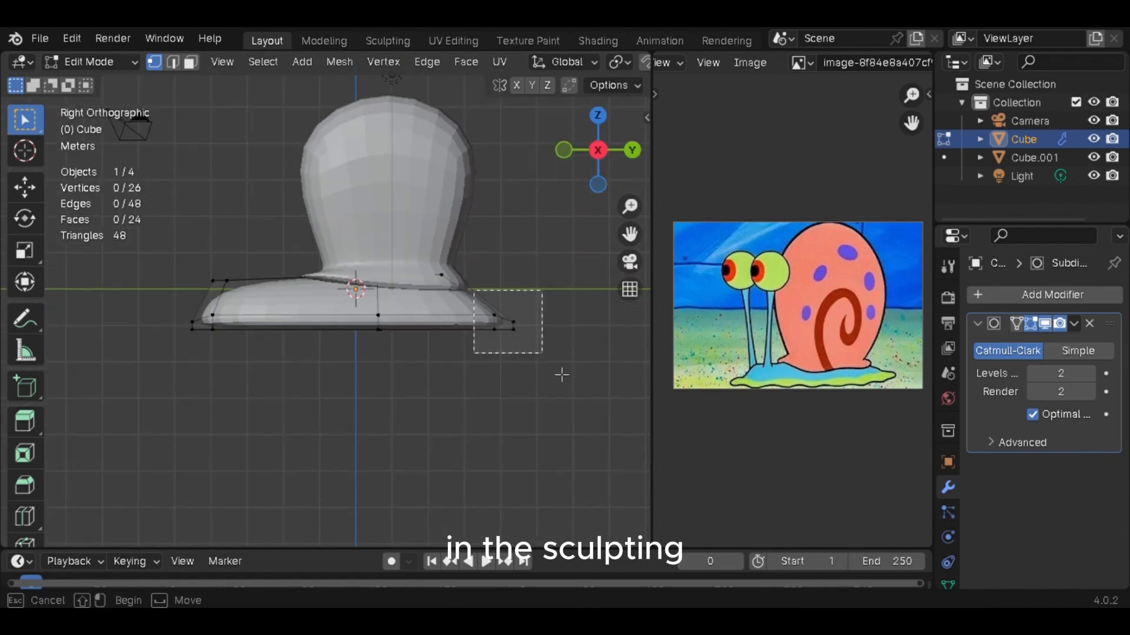
key(alt+z)
key(g)
key(y)
click(554, 380)
Move the upper vertices at the body's rear outward along Y and return to Object Mode
drag(439, 259, 478, 292)
key(g)
key(y)
click(517, 350)
key(alt+z)
scroll(518, 350, down, 4)
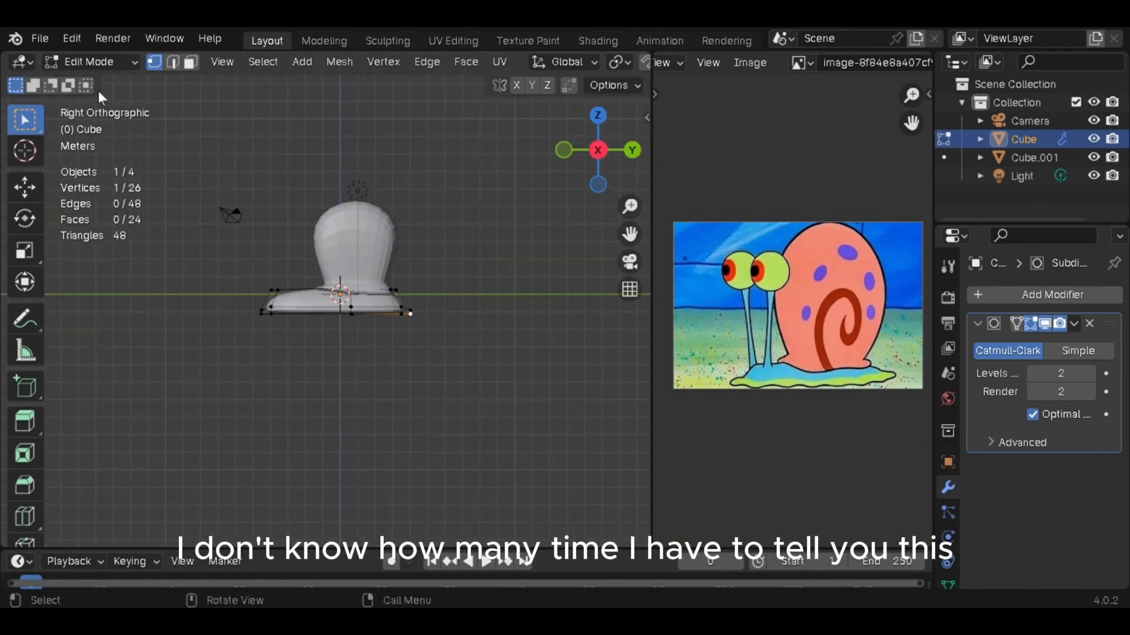
click(97, 62)
click(106, 83)
Select the shell and scale its mesh along the X axis in Edit Mode, ending in Object Mode
middle_drag(353, 376, 582, 394)
click(333, 224)
click(400, 256)
scroll(412, 259, down, 4)
middle_drag(447, 277, 365, 412)
click(368, 205)
click(586, 165)
key(Tab)
key(s)
key(x)
click(505, 285)
key(Tab)
click(504, 288)
middle_drag(504, 288, 411, 312)
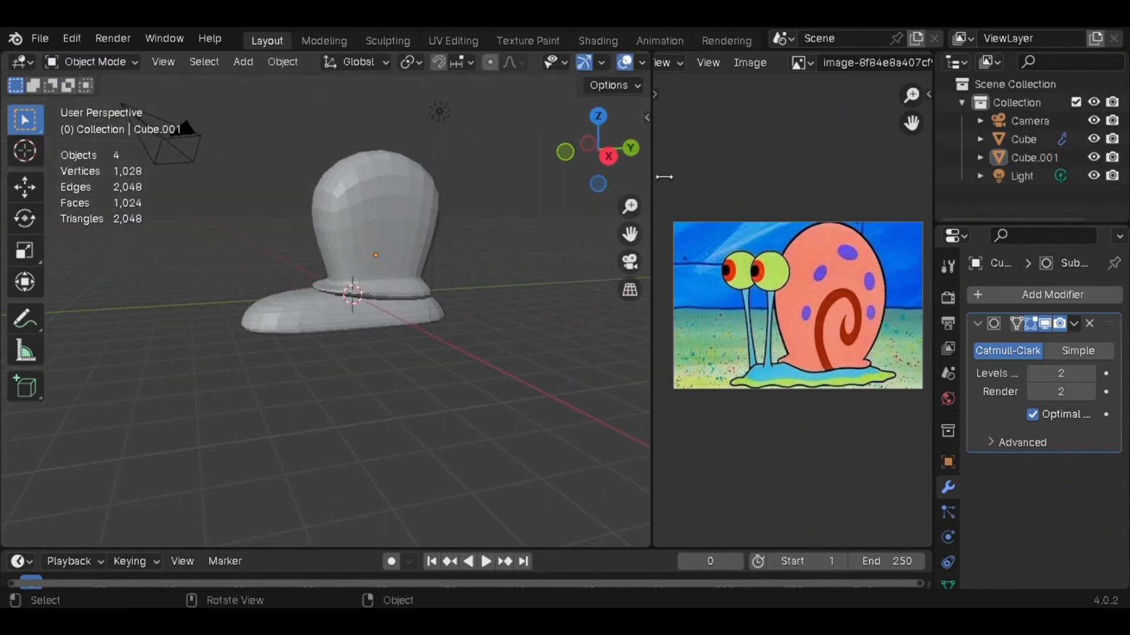
Add a cube for the eye stalk and give it a Subdivision Surface modifier with viewport level 2
click(610, 158)
key(shift+a)
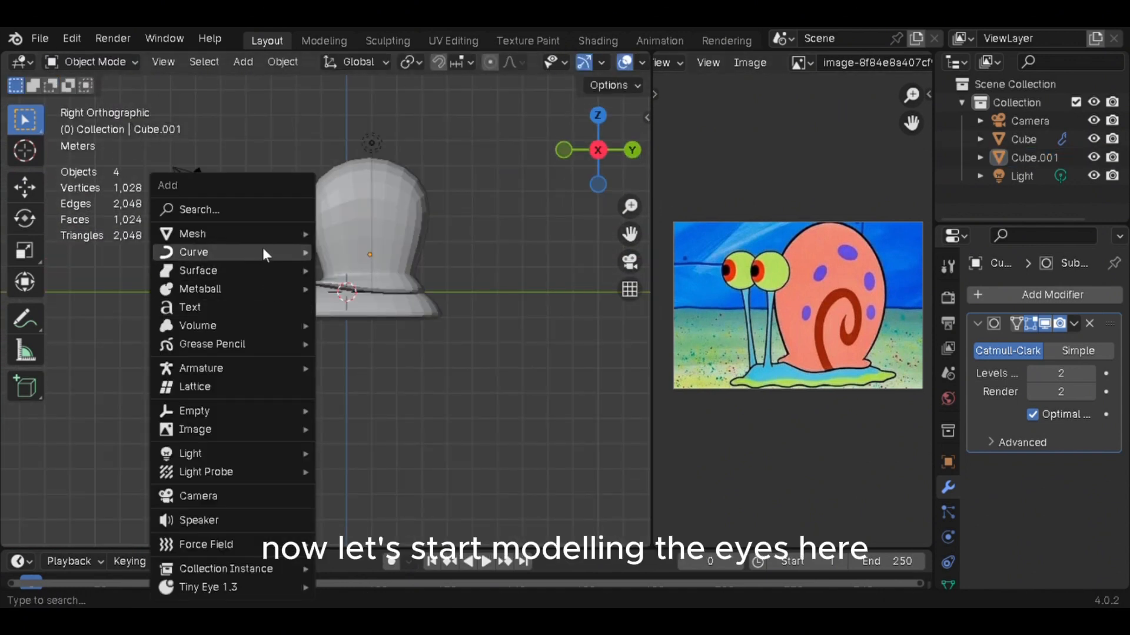
mouse_move(284, 233)
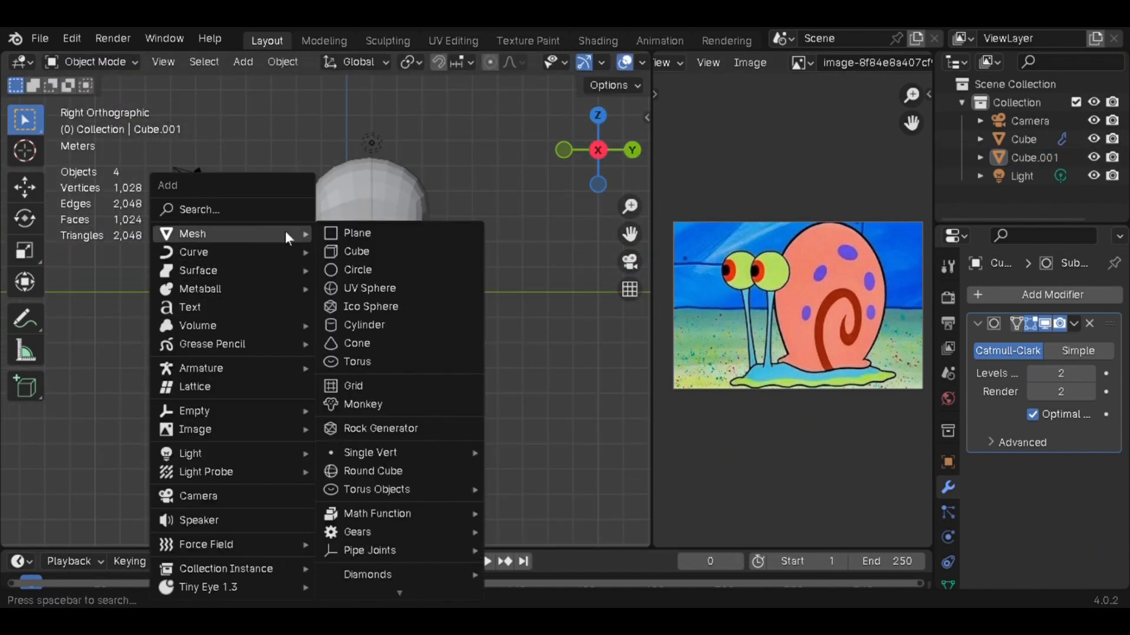
click(347, 252)
click(974, 297)
mouse_move(972, 301)
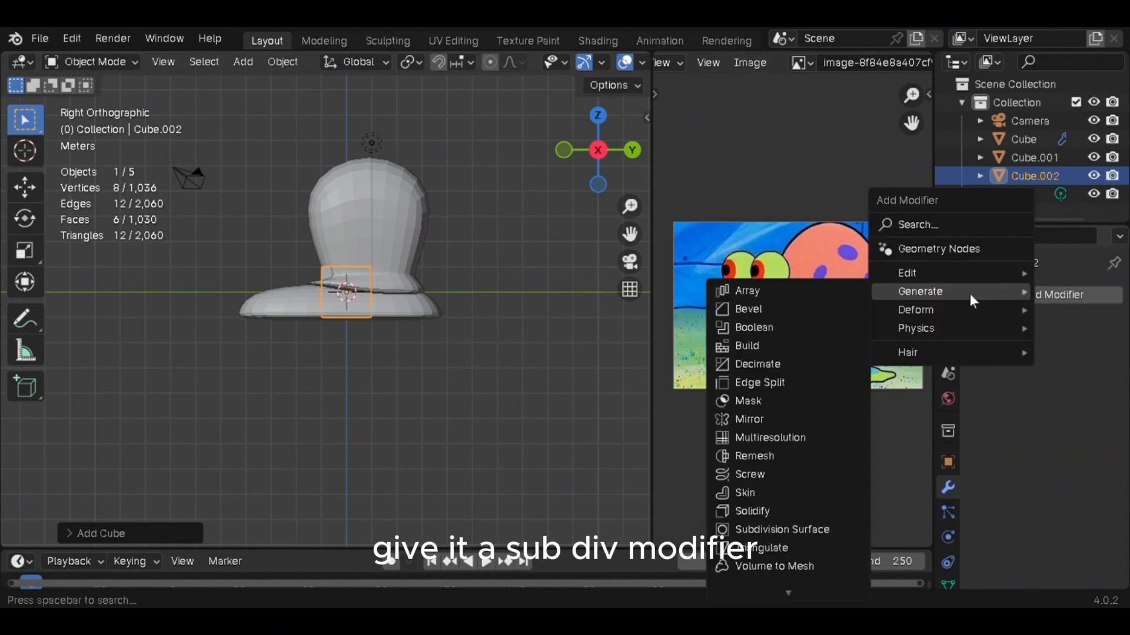
click(819, 529)
click(1090, 375)
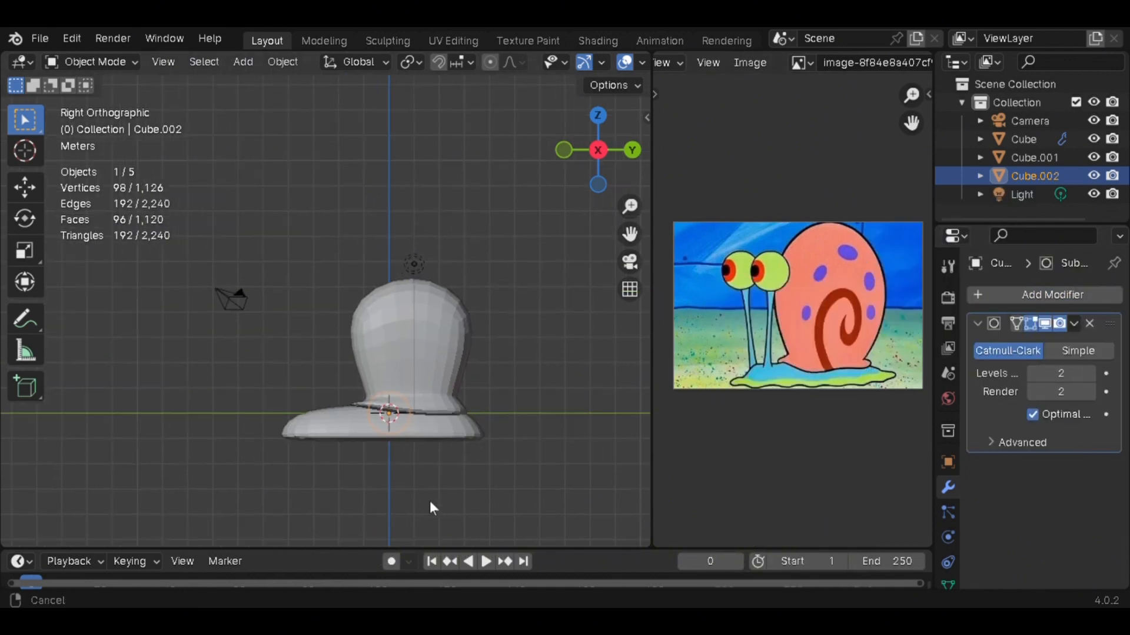
Move the new cube along the Y axis toward the front of the body
key(g)
key(y)
click(408, 443)
Scale the cube down and offset it to one side along X in the front orthographic view
middle_drag(407, 442, 567, 217)
click(578, 158)
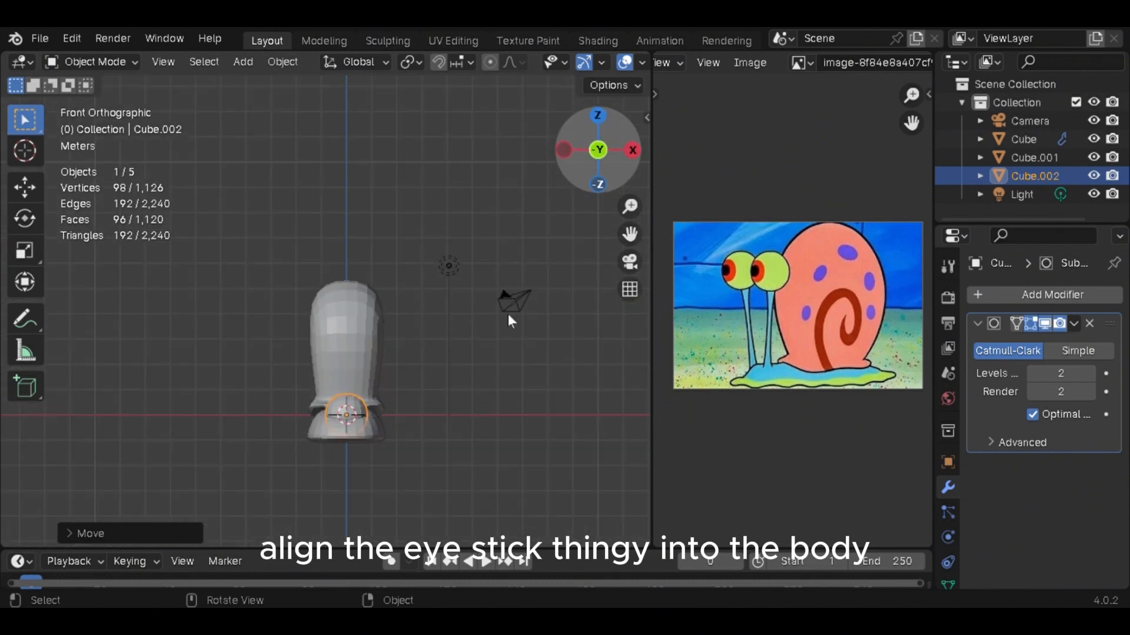
key(s)
key(x)
click(470, 409)
scroll(469, 408, up, 4)
shift+middle_drag(486, 432, 469, 270)
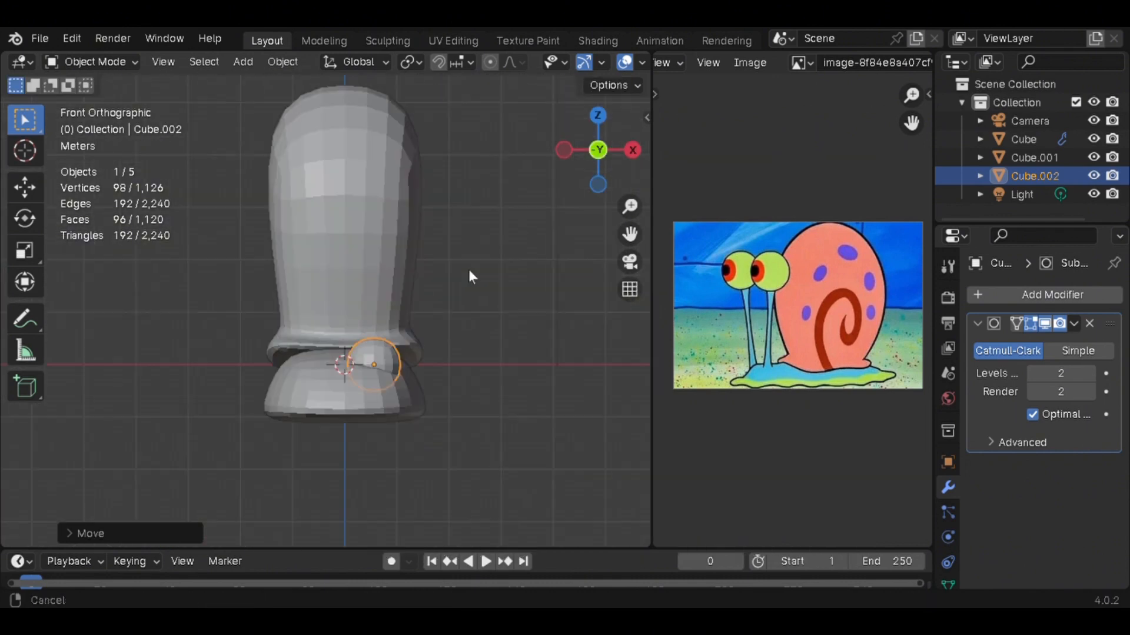
Shrink the cube further and position it on top of the body's front end, beside the centre line
key(s)
click(470, 407)
key(g)
click(469, 388)
key(g)
key(s)
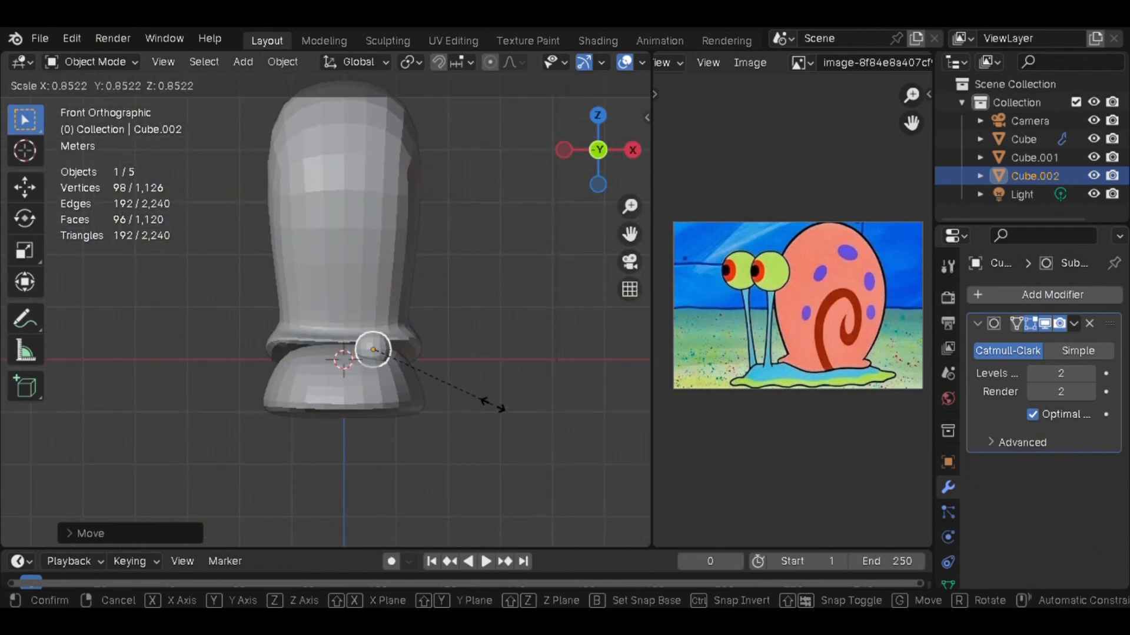
click(491, 409)
key(g)
key(x)
click(504, 403)
middle_drag(505, 405, 455, 414)
Add a Mirror modifier to the cube and place it above the Subdivision Surface modifier in the stack
mouse_move(997, 298)
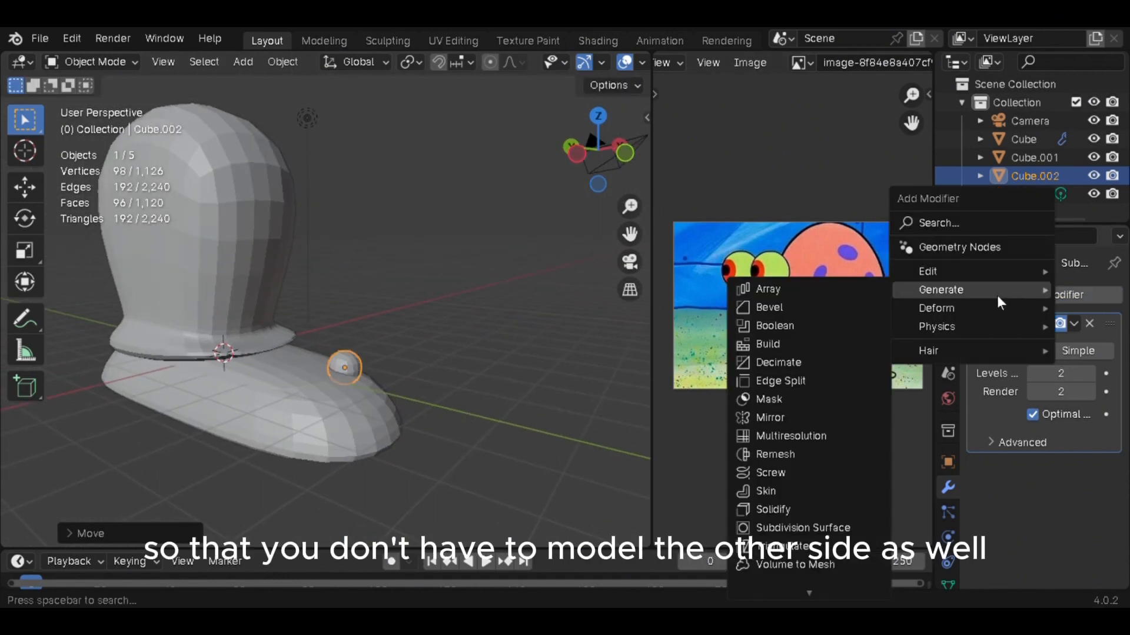
click(771, 417)
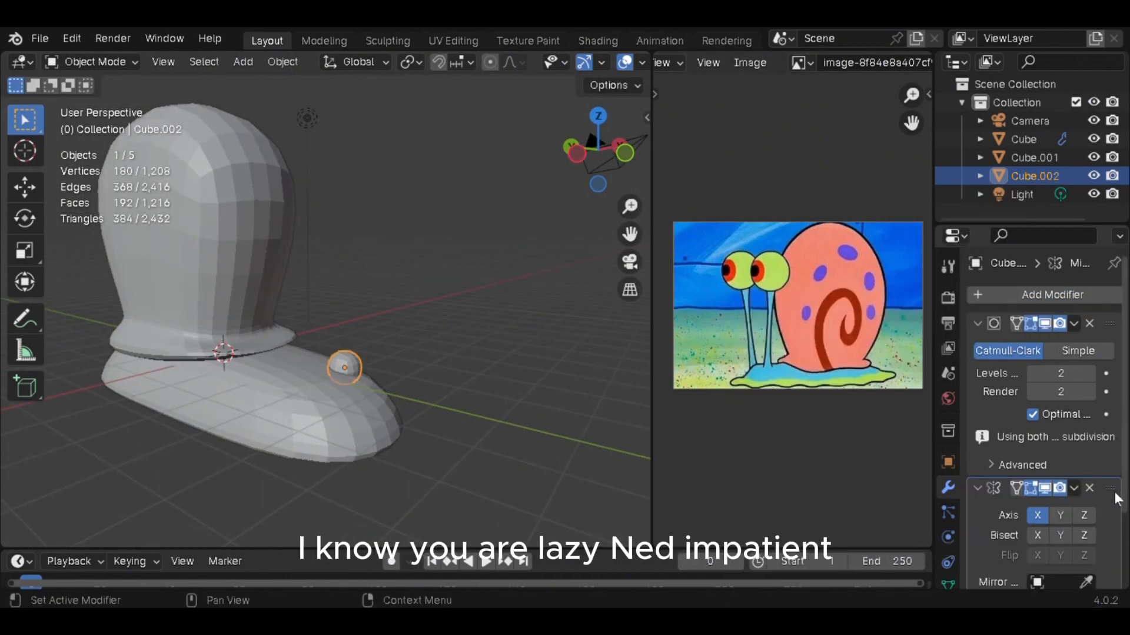
drag(1109, 488, 1110, 265)
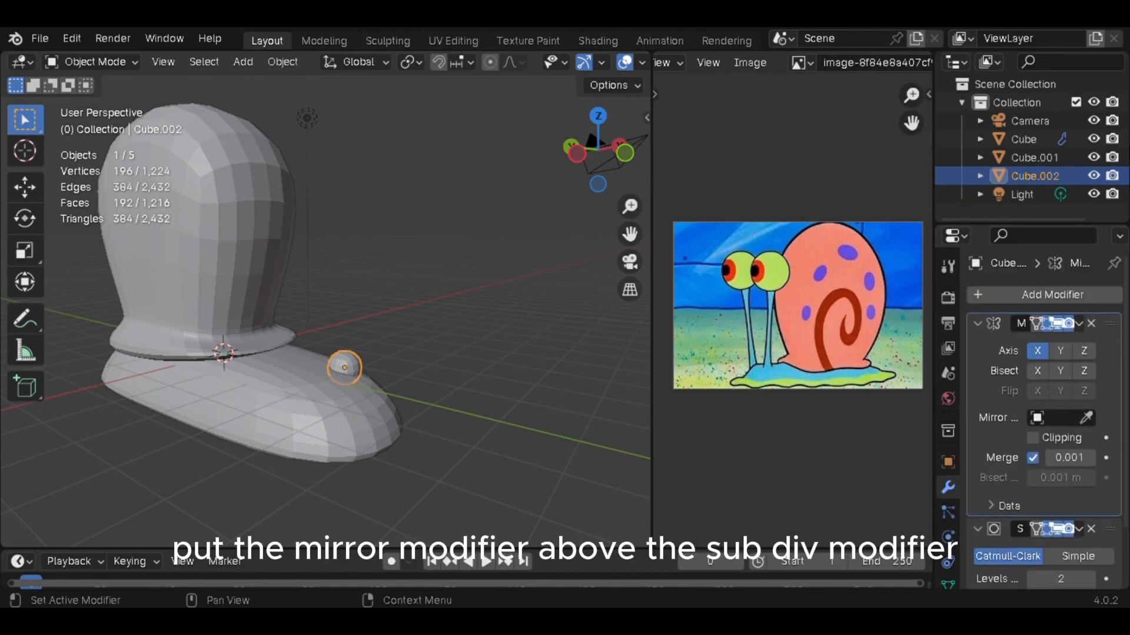
Set the body as the Mirror modifier's mirror object by picking it with the eyedropper
click(1088, 419)
click(403, 434)
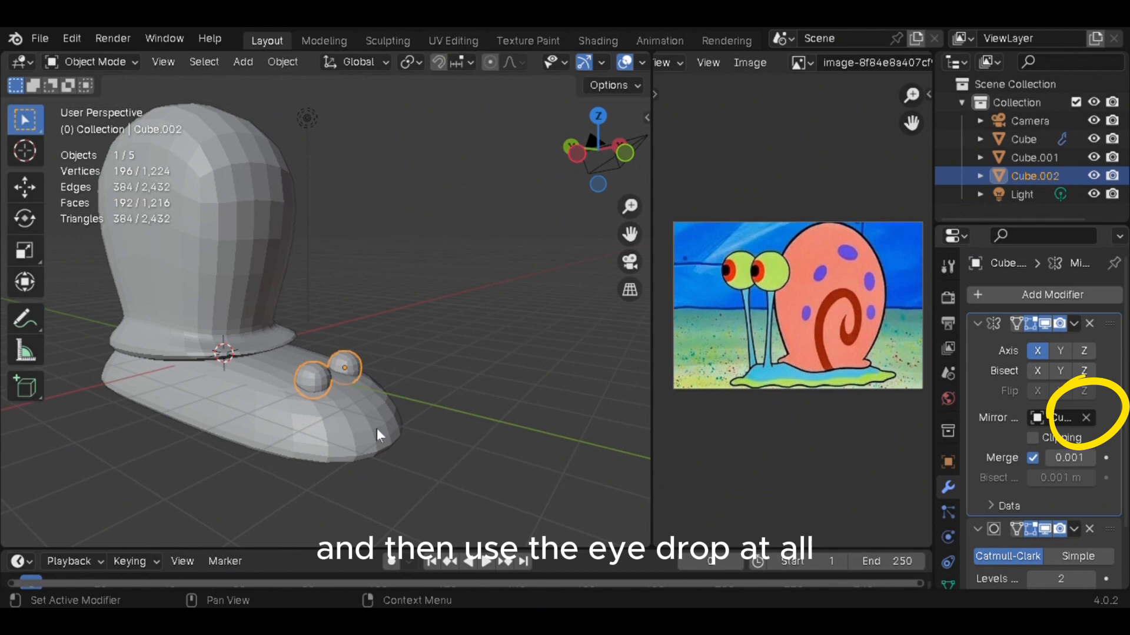
click(560, 383)
middle_drag(517, 376, 404, 362)
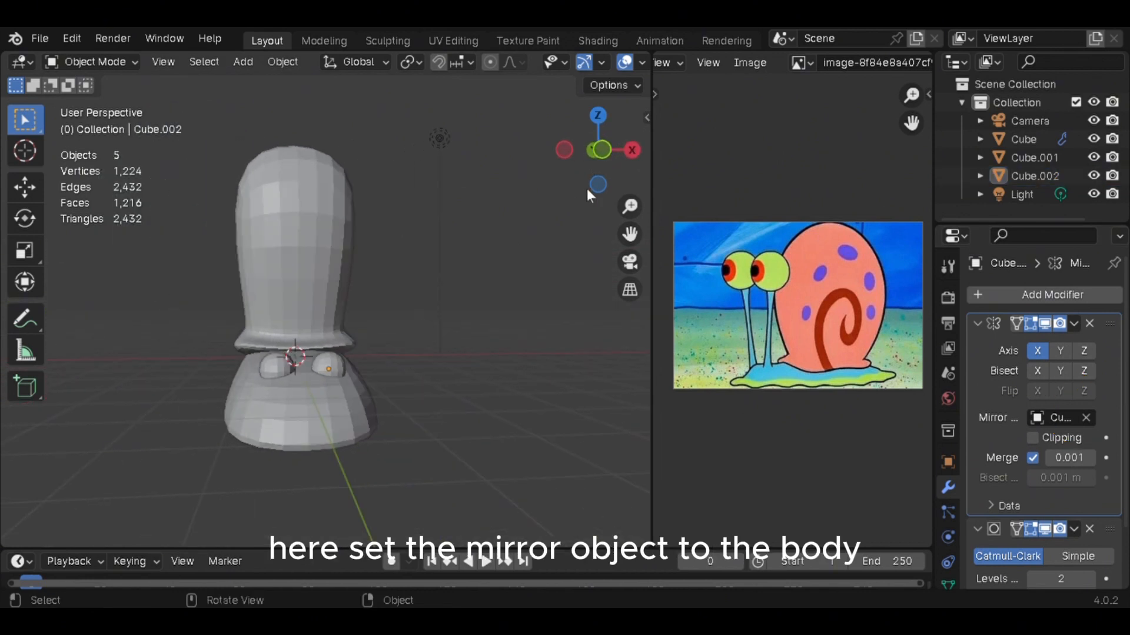
In Edit Mode, select the eye stalk's four top vertices and move them about 3.4 m up and 0.8 m outward in front view
click(598, 150)
click(334, 375)
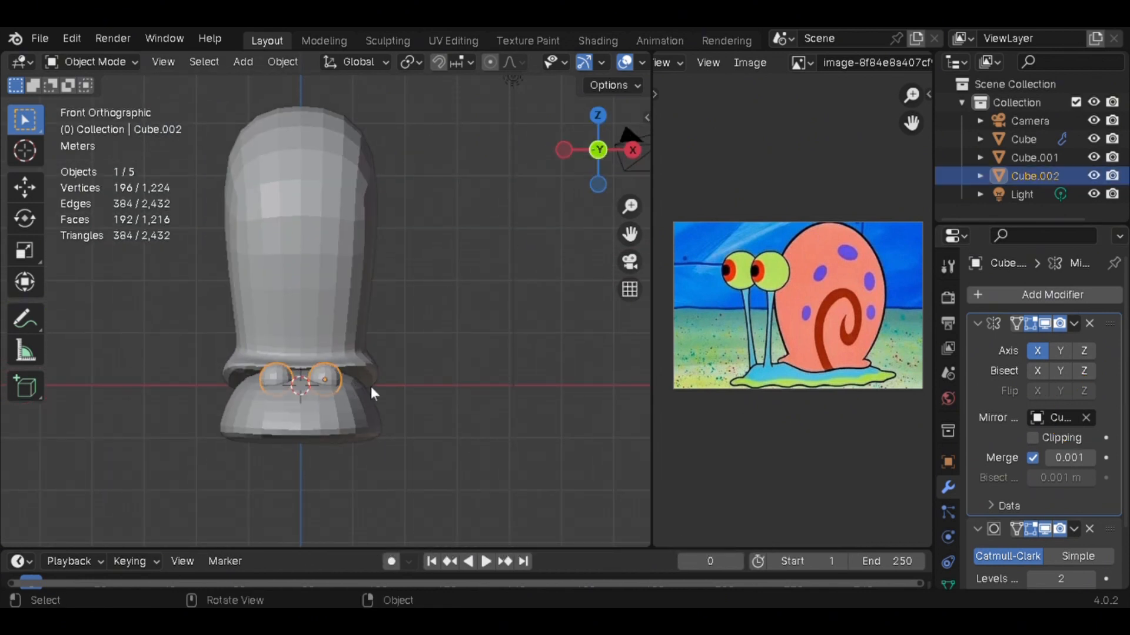
key(ctrl+Tab)
click(473, 388)
scroll(364, 390, up, 3)
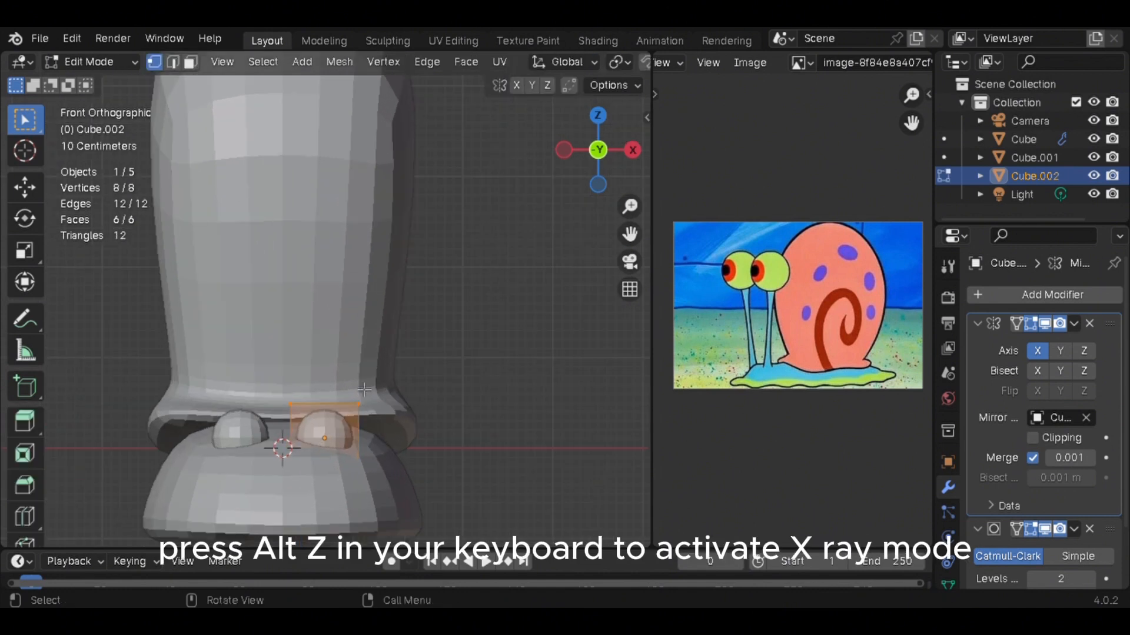
key(alt+z)
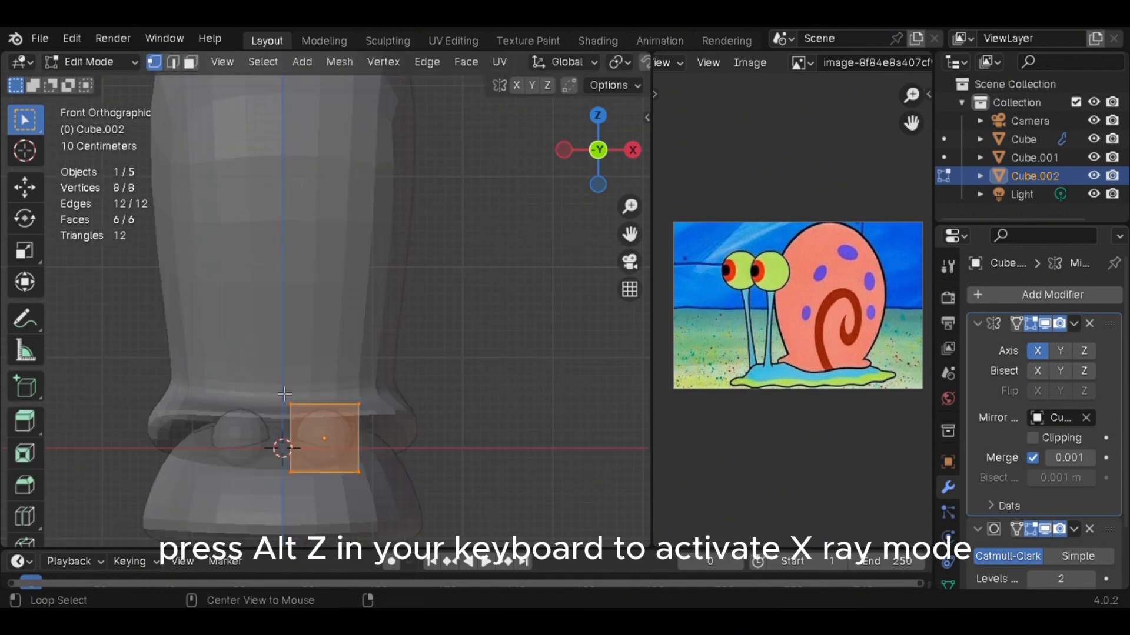
drag(254, 379, 399, 423)
key(alt+z)
scroll(431, 428, down, 4)
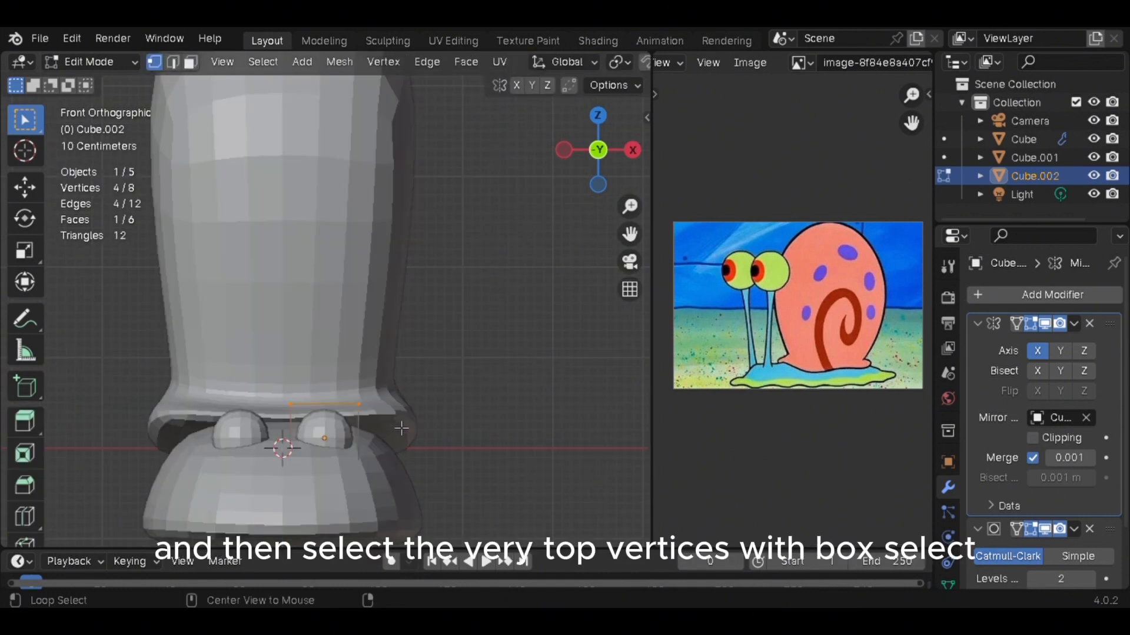
key(g)
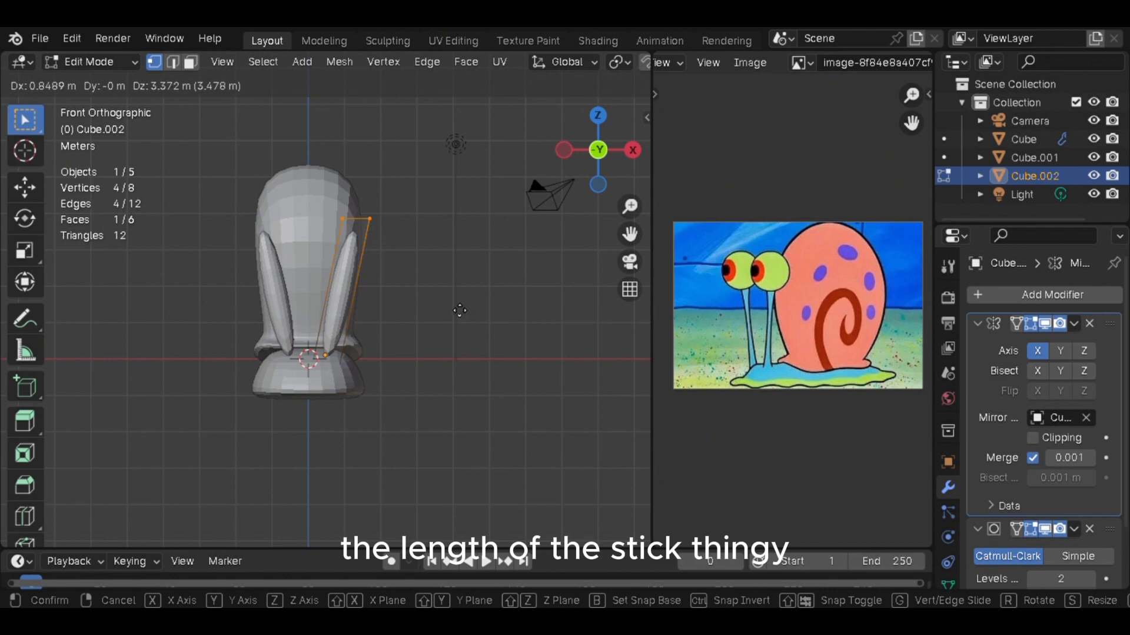
click(458, 311)
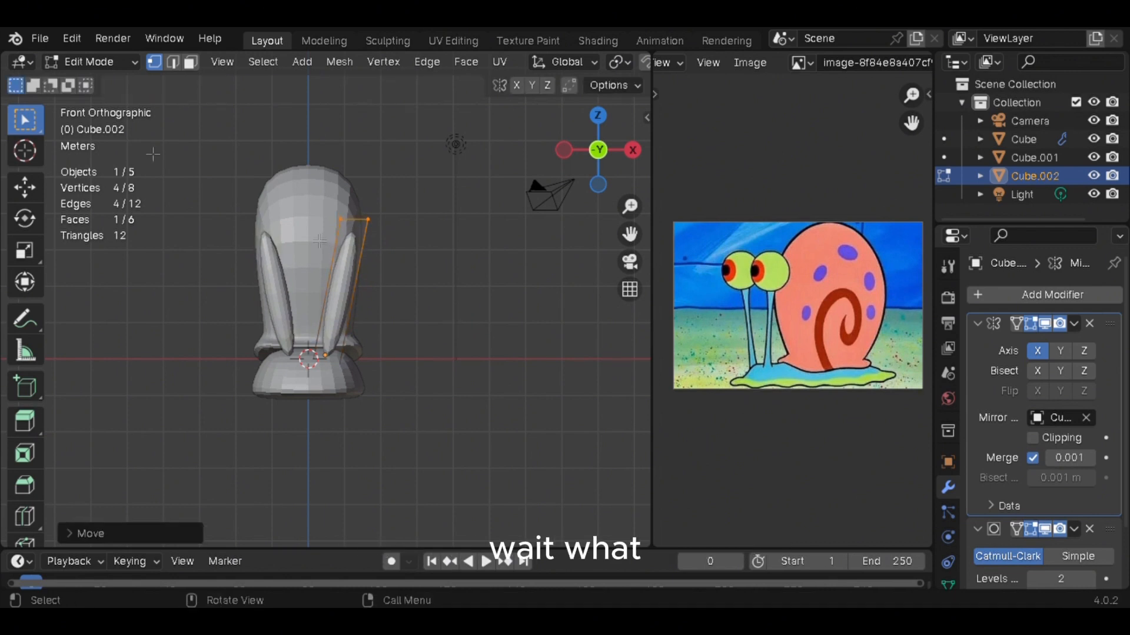
In Object Mode, move the eye stalks about 0.23 m closer along X and lower them about 0.23 m along Z
click(121, 62)
click(126, 83)
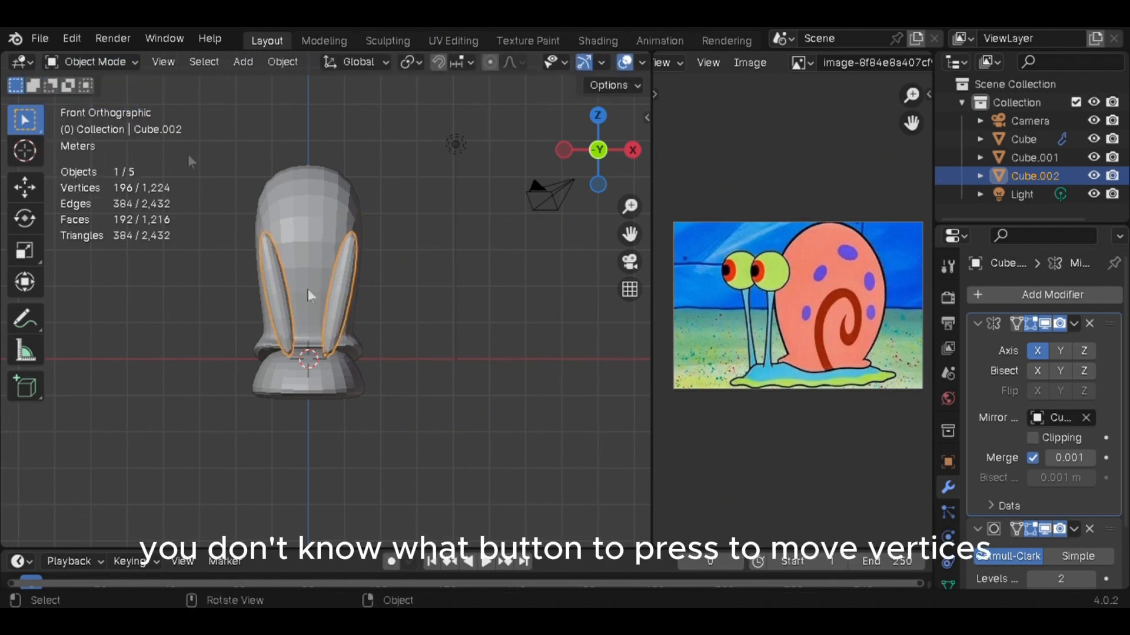
key(g)
key(x)
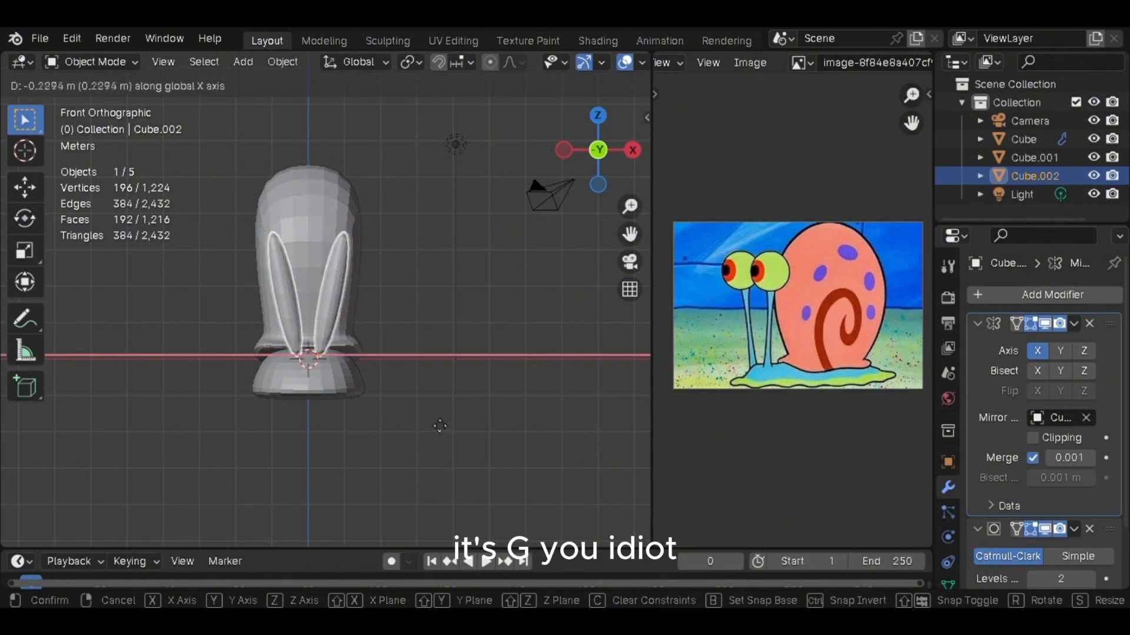
click(440, 425)
key(g)
key(z)
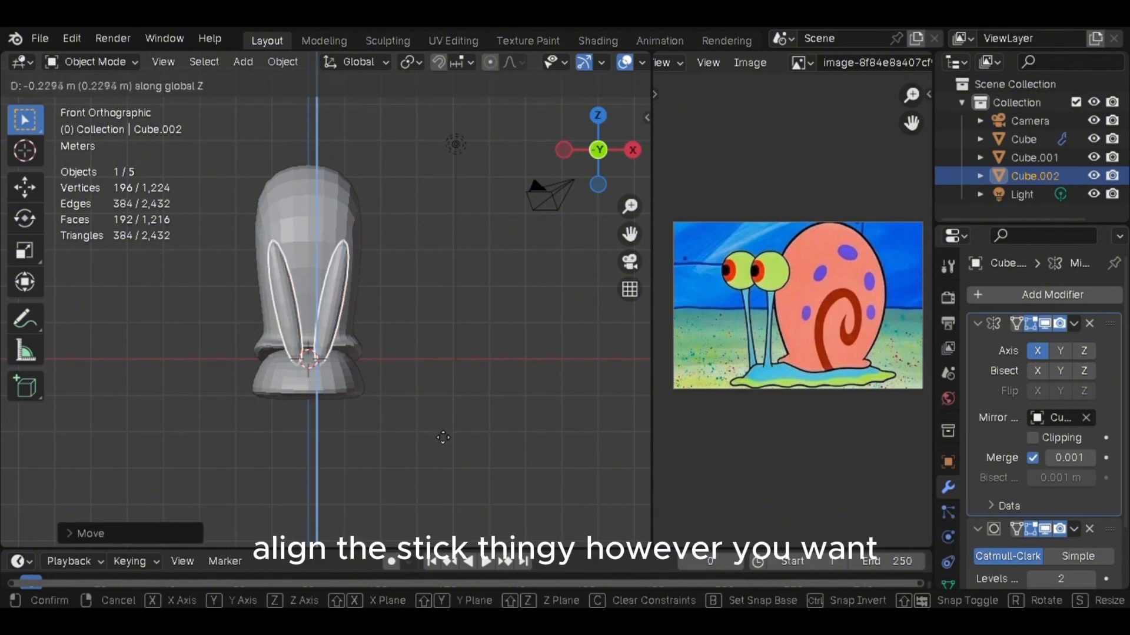
click(442, 439)
key(g)
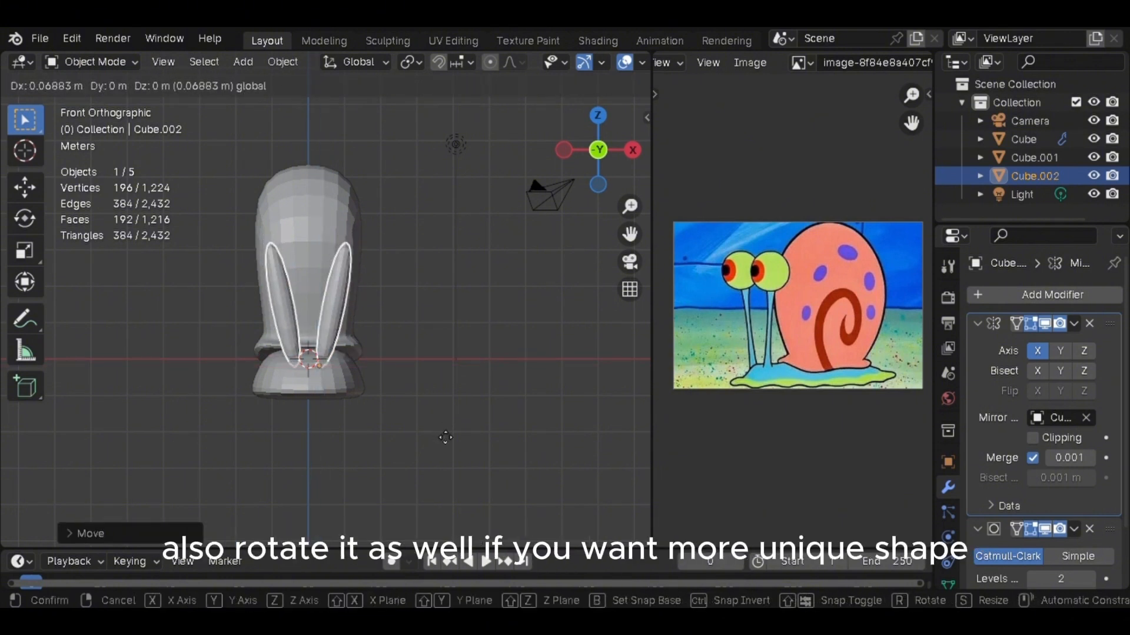
click(441, 436)
Add two evenly spaced horizontal loop cuts along the eye stalk in Edit Mode without sliding them
key(Tab)
scroll(429, 421, up, 2)
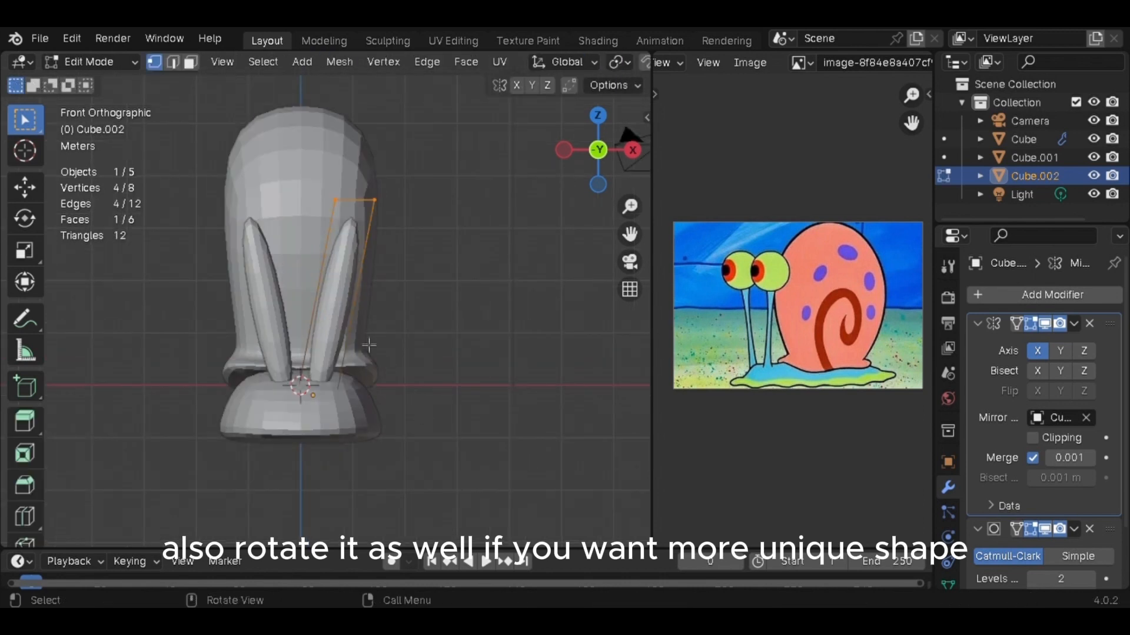
key(ctrl+r)
scroll(378, 350, up, 1)
click(376, 344)
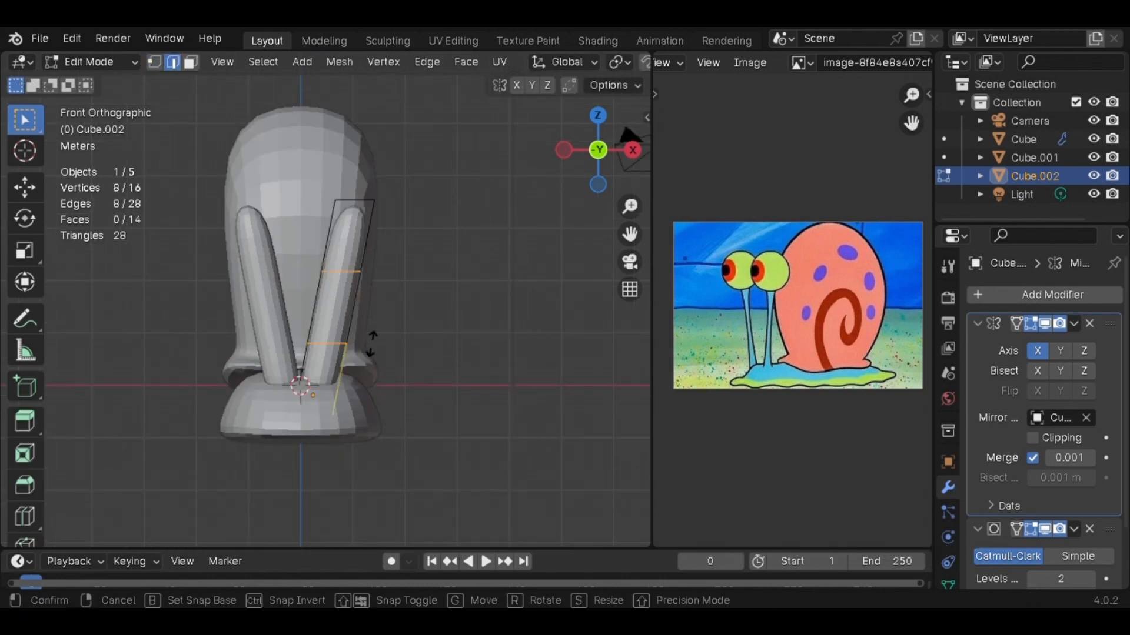
right_click(398, 371)
key(s)
key(z)
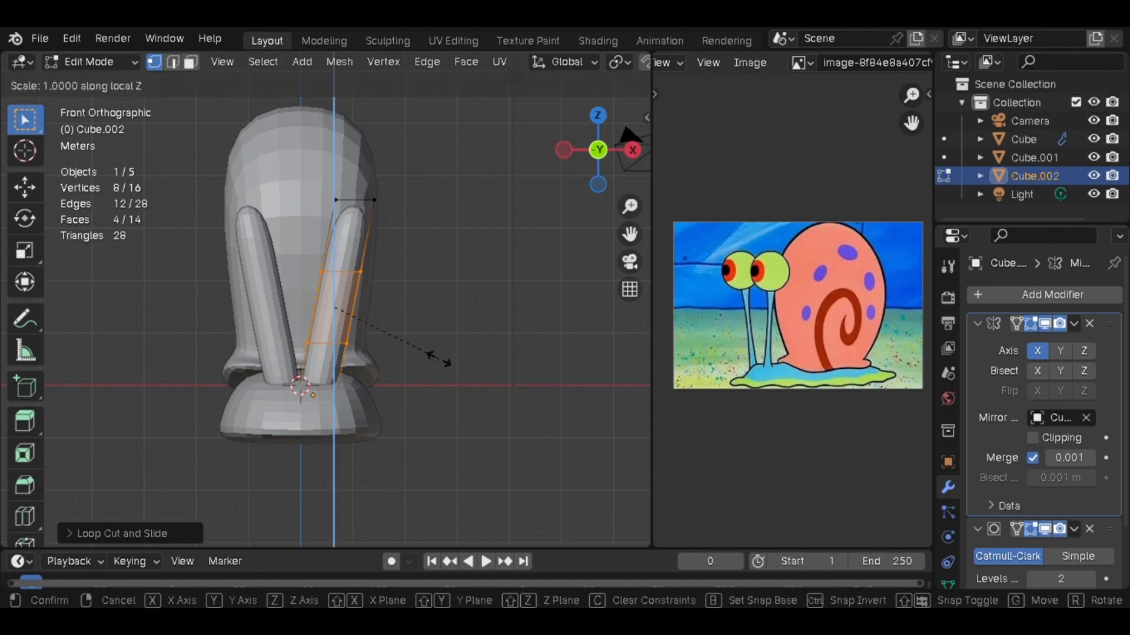
right_click(433, 358)
Select the whole eye stalk mesh and make it thinner along the X and Y axes
scroll(434, 358, up, 3)
key(a)
key(s)
key(x)
click(404, 377)
middle_drag(404, 377, 447, 412)
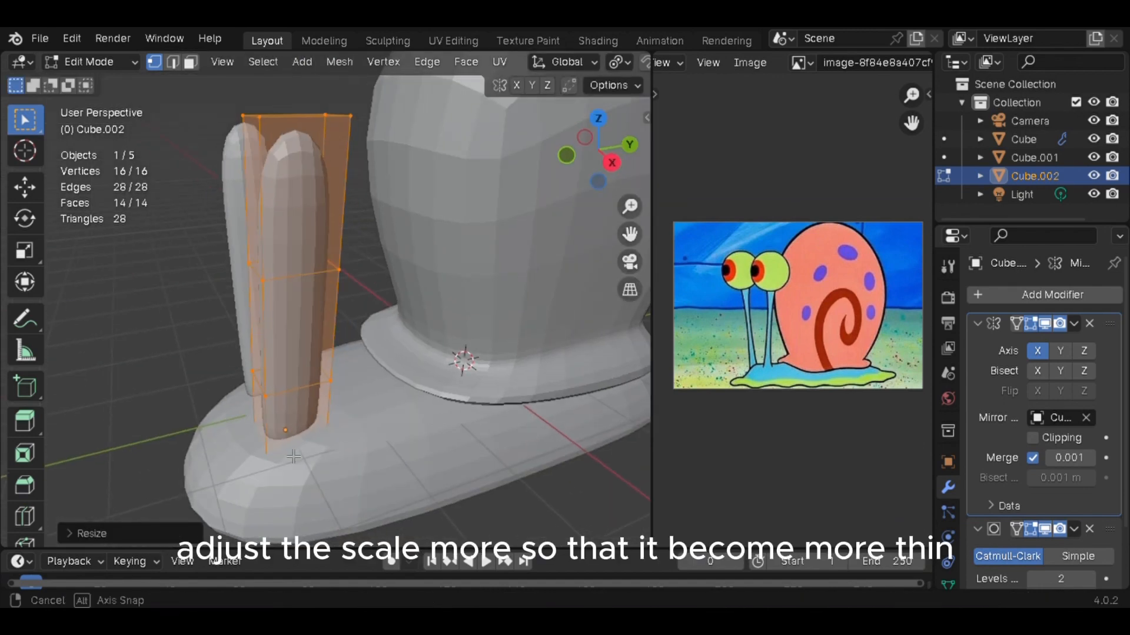
key(s)
key(y)
click(366, 404)
Thin the eye stalk further along X and Y, then scale it down slightly overall
middle_drag(366, 404, 335, 327)
key(s)
key(x)
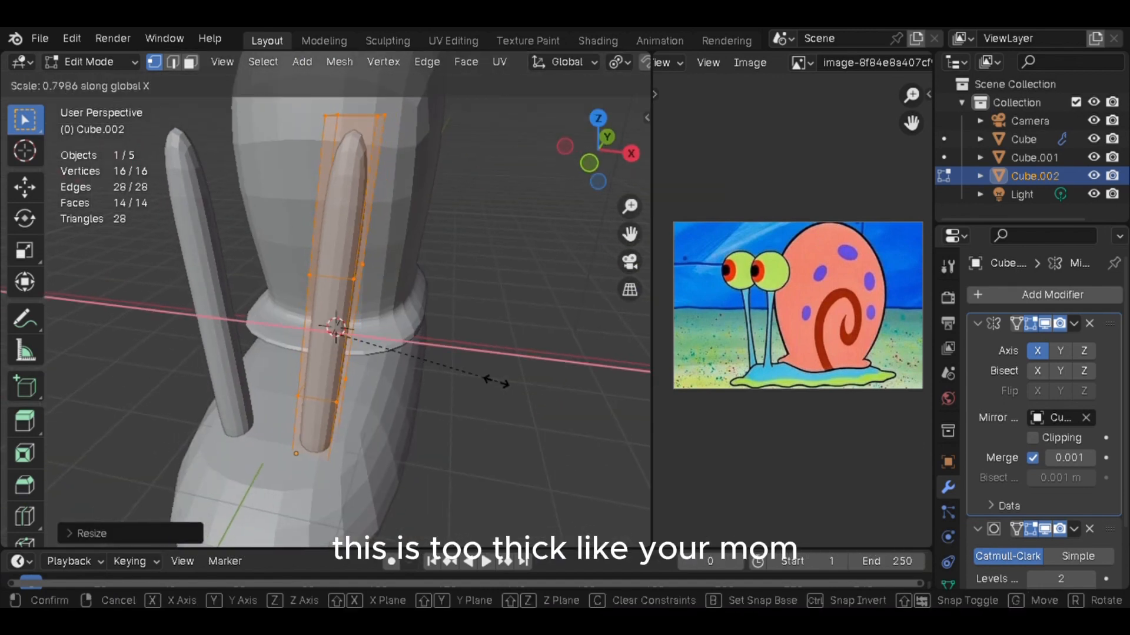
key(y)
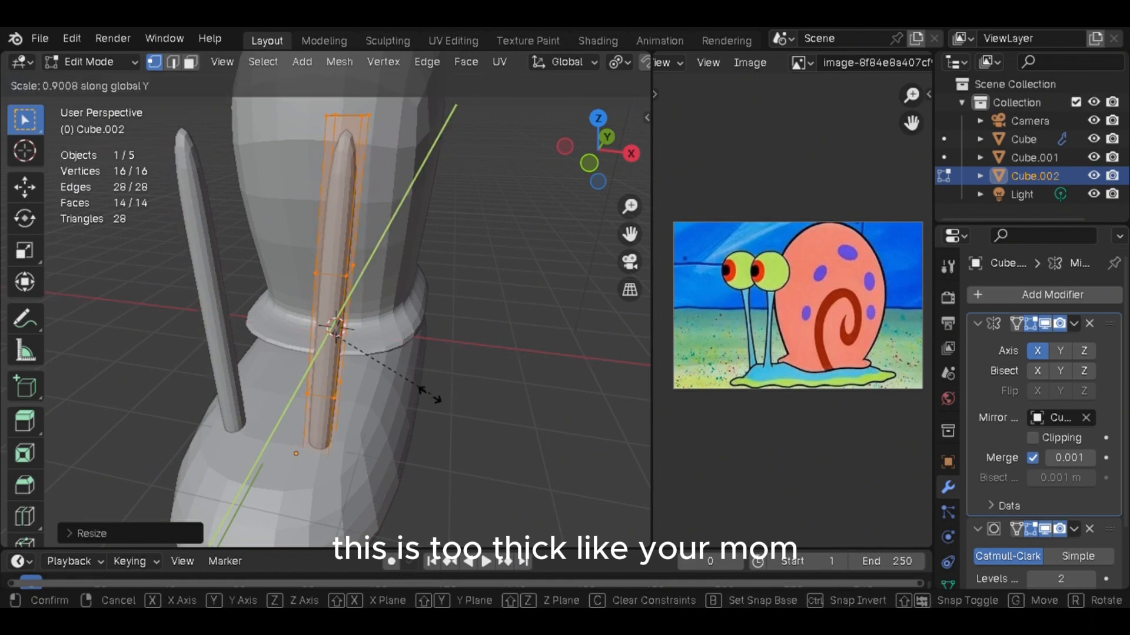
click(404, 408)
key(s)
click(400, 410)
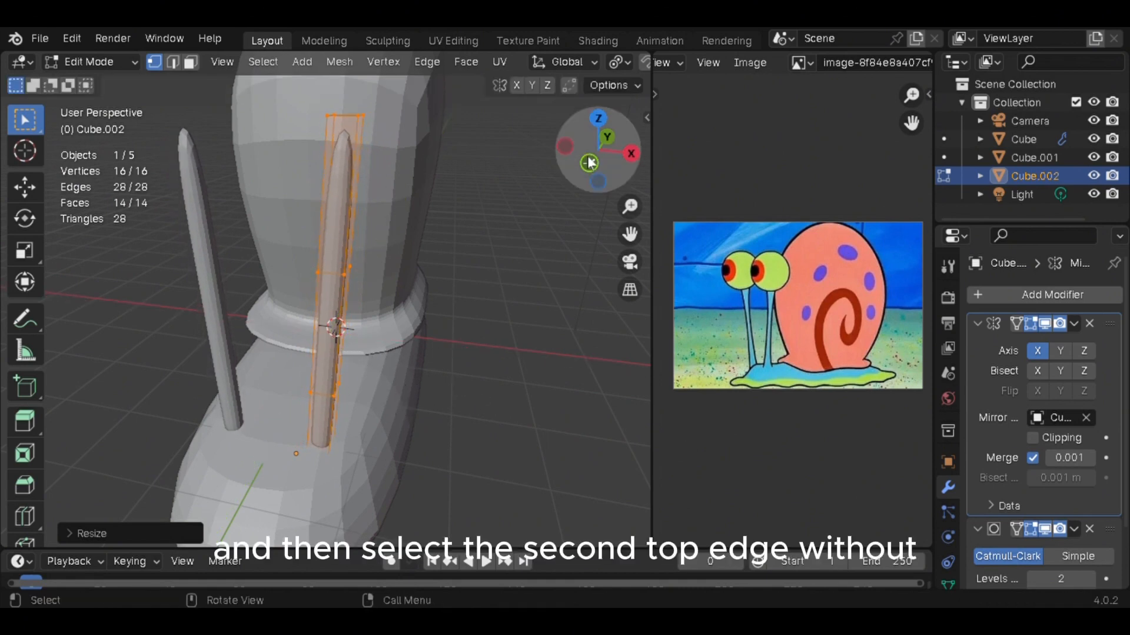
Select the eye stalk's upper edge loop in front view and edge-slide it up close to the tip
click(590, 163)
alt+click(348, 252)
key(g)
key(g)
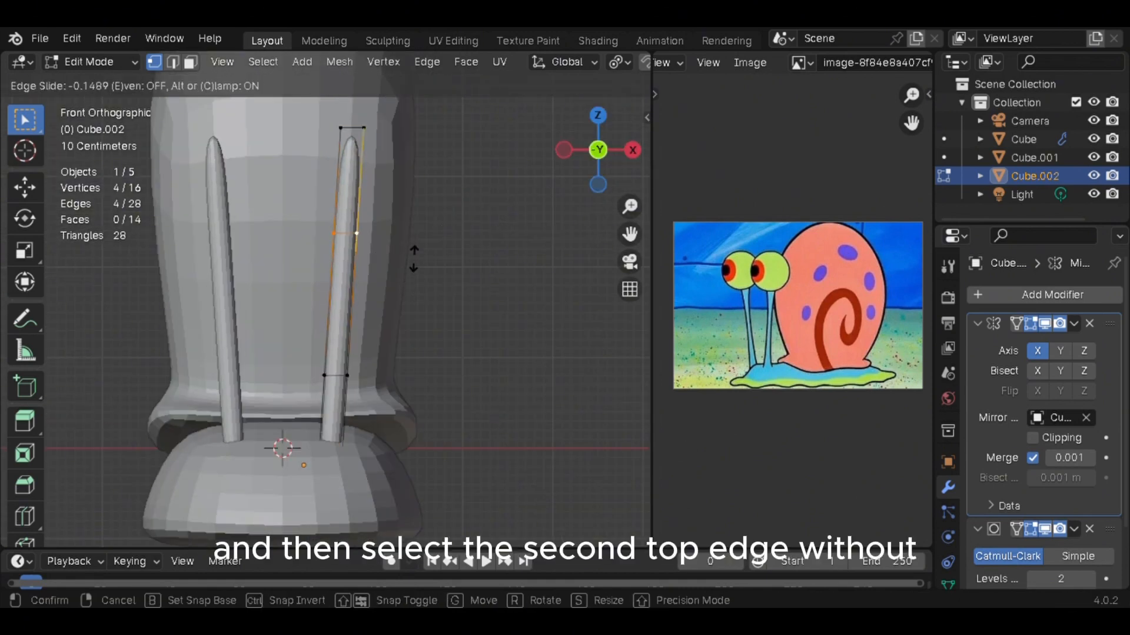
click(421, 171)
Select the eye stalk's lower edge loop in front view and edge-slide it down close to the base
shift+middle_drag(405, 301, 410, 247)
alt+click(351, 324)
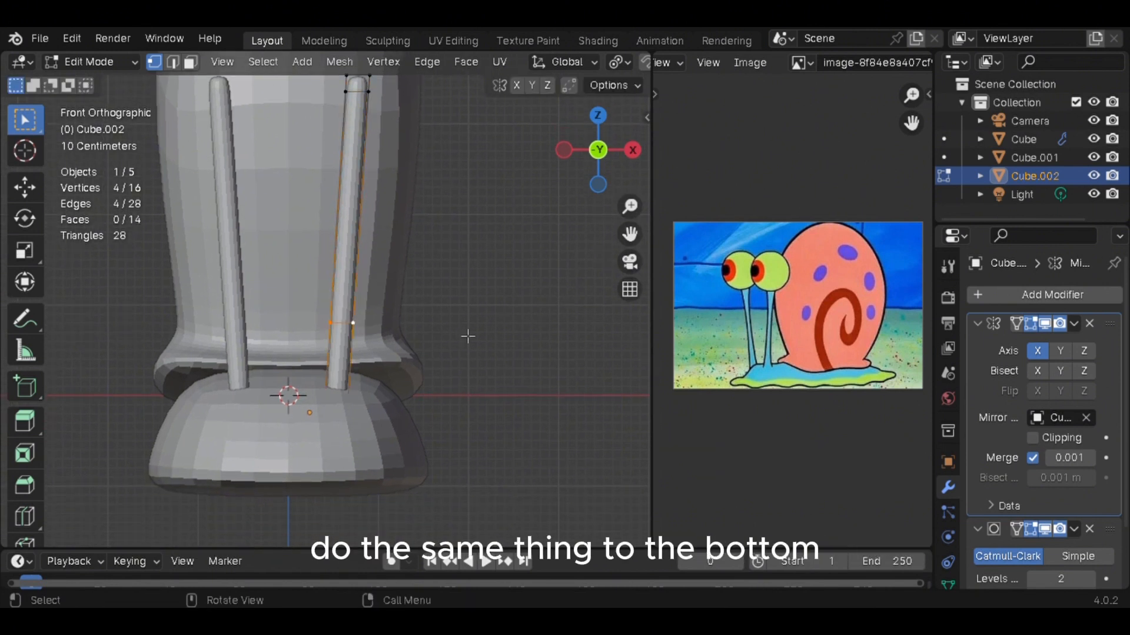
key(g)
key(g)
click(454, 406)
click(501, 357)
scroll(501, 357, down, 2)
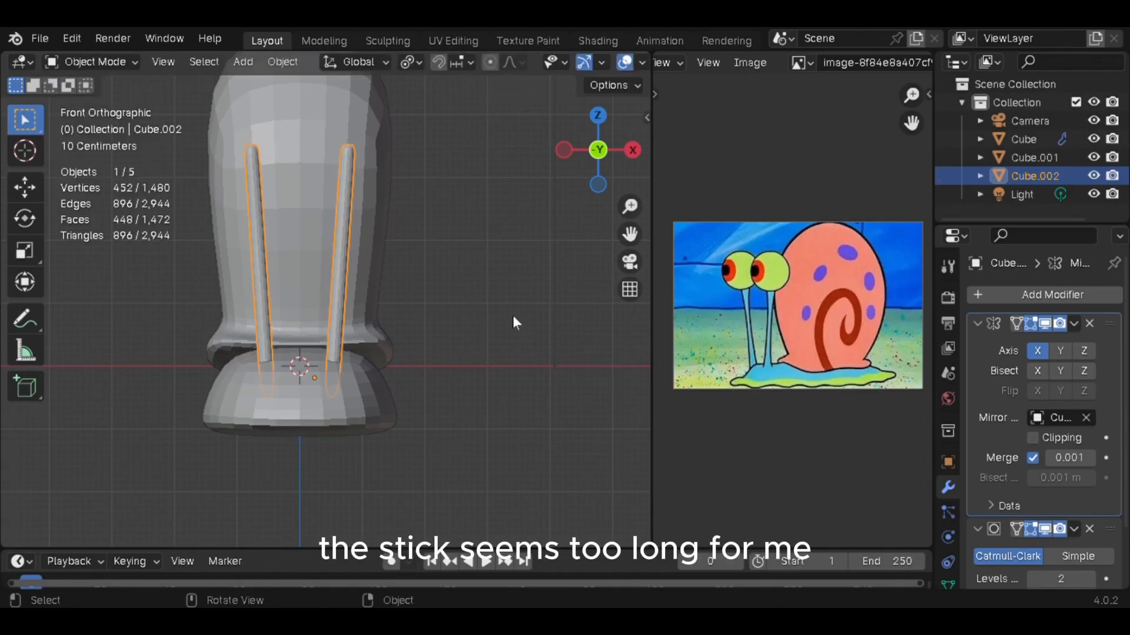
Shorten the eye stalk in Edit Mode by lowering its upper end, lean it outward, and return to Object Mode
key(Tab)
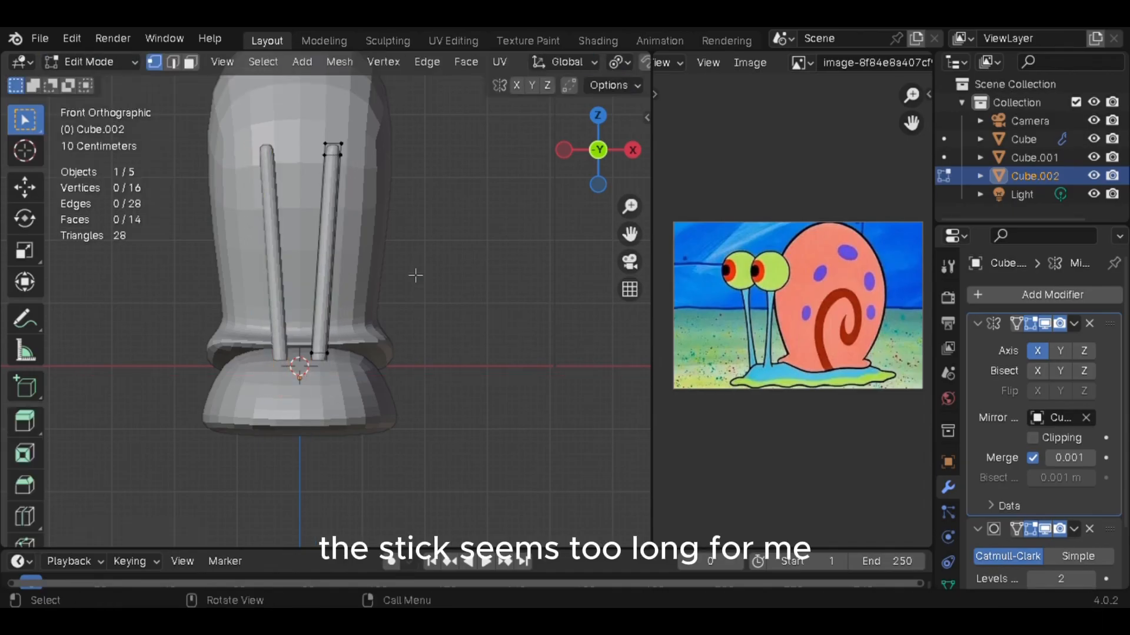
key(g)
key(z)
click(410, 303)
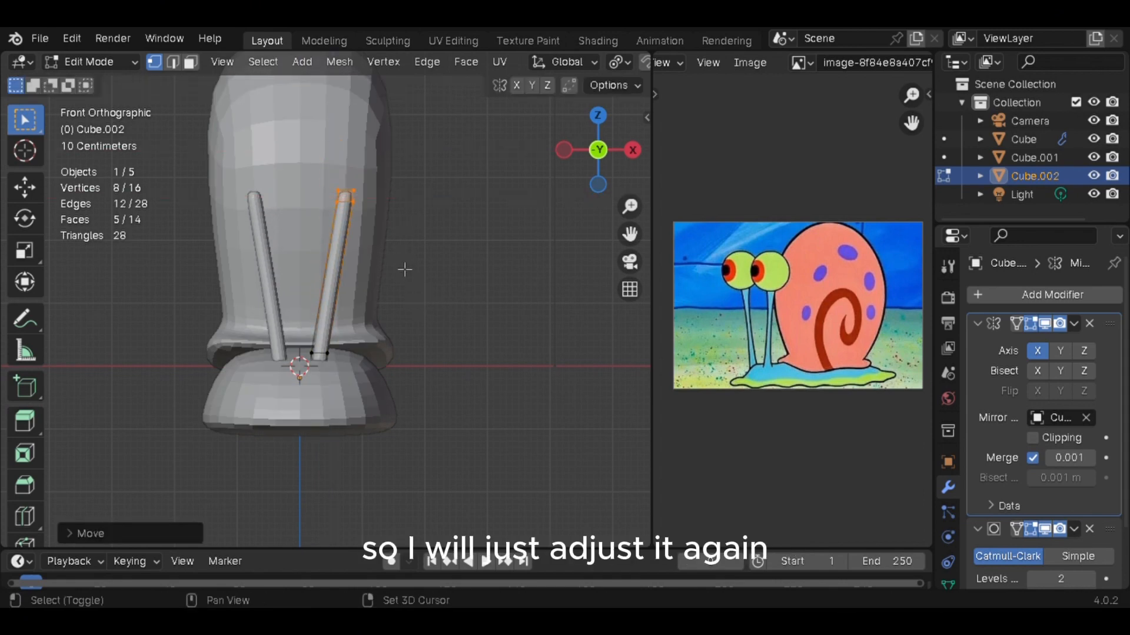
scroll(403, 267, down, 3)
key(KP_3)
click(548, 325)
scroll(530, 327, up, 3)
middle_drag(282, 338, 308, 354)
key(Tab)
click(482, 353)
Tilt the eye stalks slightly in the right side view and reposition them along the Y axis on the front of the body
click(296, 329)
key(KP_3)
key(r)
click(488, 318)
key(g)
key(y)
click(512, 318)
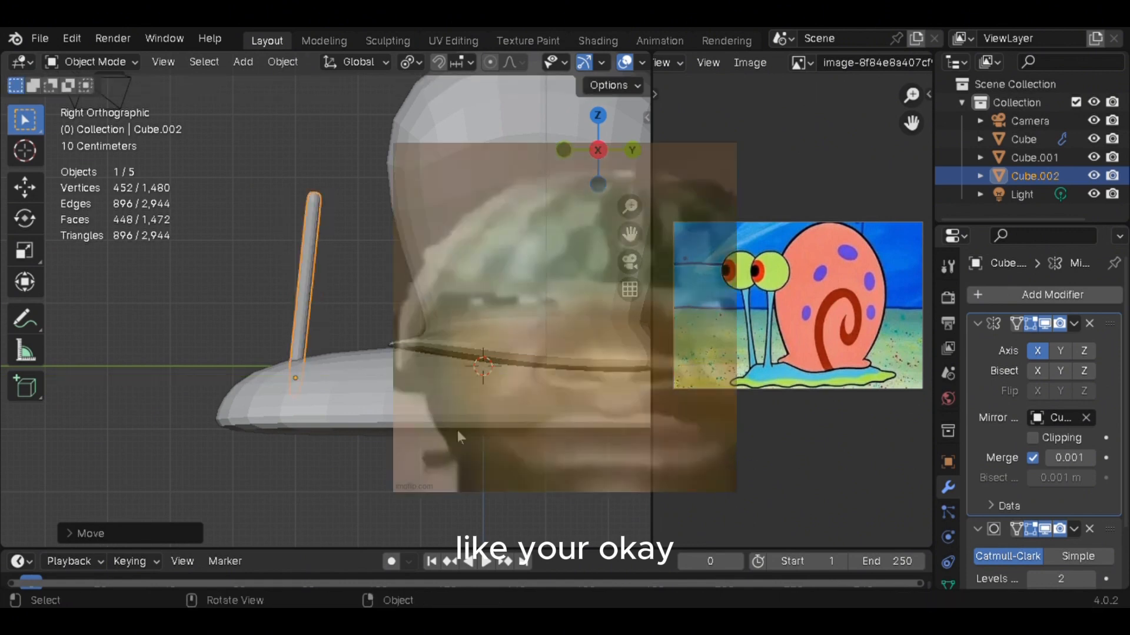
Reposition the mirrored eye stalks in front view to adjust the gap between them
middle_drag(457, 430, 579, 427)
click(282, 259)
key(KP_1)
key(g)
click(412, 318)
Select the eye stalk's upper end with X-ray on in Edit Mode, move it outward and rotate it to match the lean
key(Tab)
scroll(376, 235, up, 4)
key(alt+z)
drag(315, 94, 432, 341)
key(g)
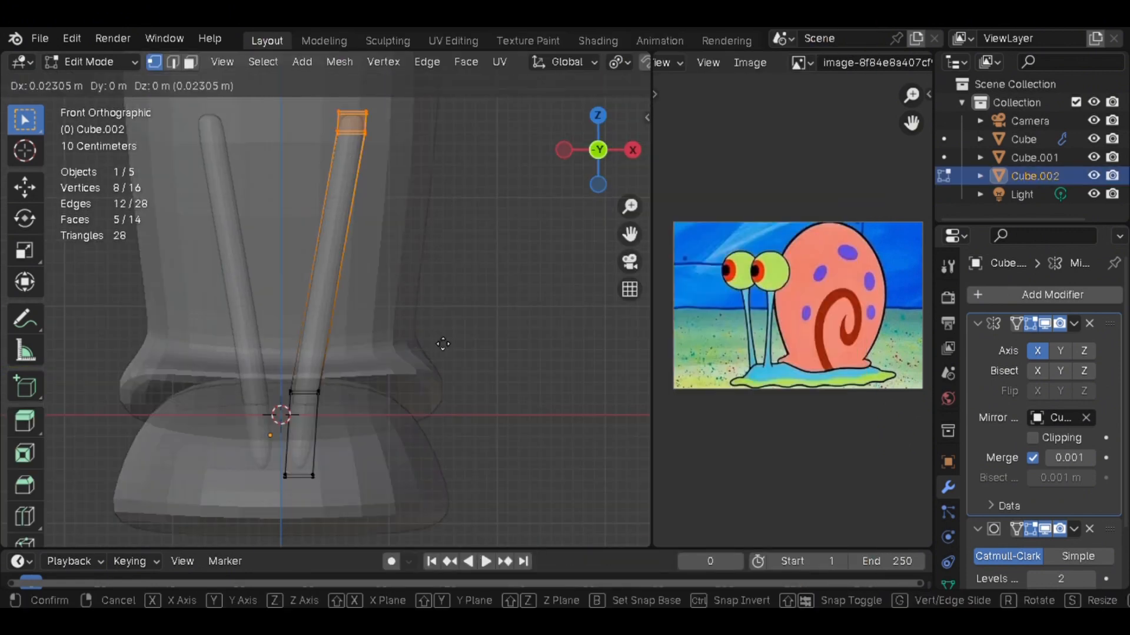
click(461, 351)
key(r)
click(495, 359)
Add a loop cut in the middle of the eye stalk and move it in side view to give the stalk a slight bend
key(ctrl+r)
click(347, 265)
click(347, 264)
middle_drag(376, 276, 294, 335)
click(627, 165)
key(g)
click(422, 347)
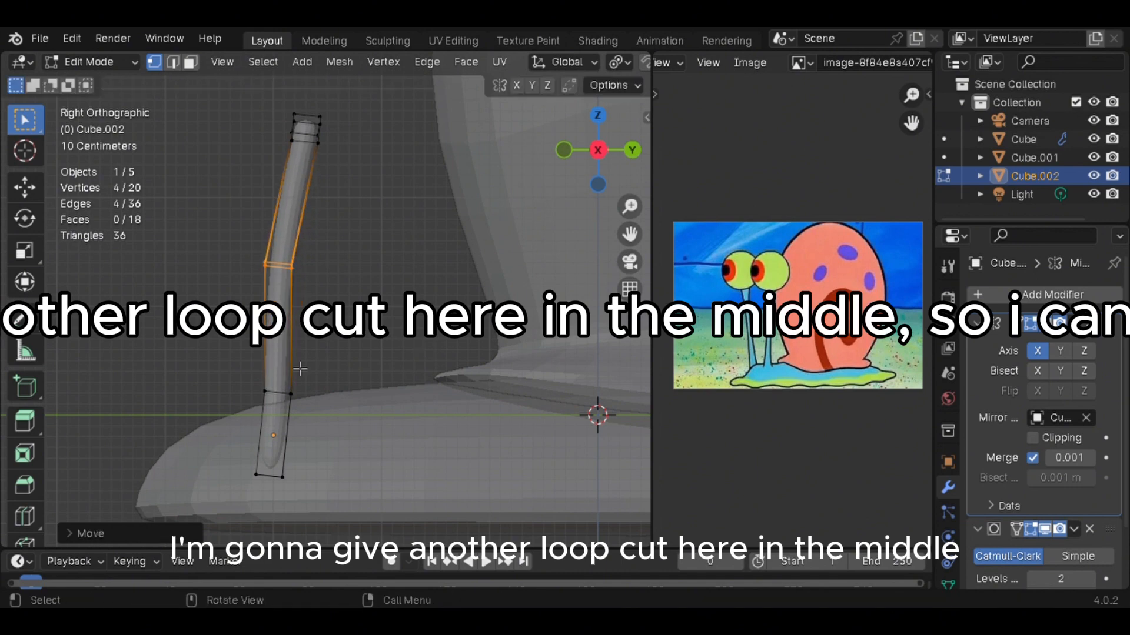
Select the stalk's lower loop, move it to smooth the curve into the body, and return to Object Mode
drag(260, 359, 341, 416)
key(g)
click(331, 417)
middle_drag(331, 417, 353, 330)
click(94, 61)
click(113, 88)
click(506, 296)
middle_drag(505, 296, 547, 357)
scroll(471, 357, down, 4)
mouse_move(472, 358)
middle_down()
mouse_move(492, 366)
mouse_move(363, 368)
mouse_move(323, 318)
mouse_move(337, 344)
mouse_move(476, 340)
middle_up()
scroll(380, 361, up, 3)
Add a UV sphere for the eyeball and move it along the X axis until it is clear of the snail
key(shift+a)
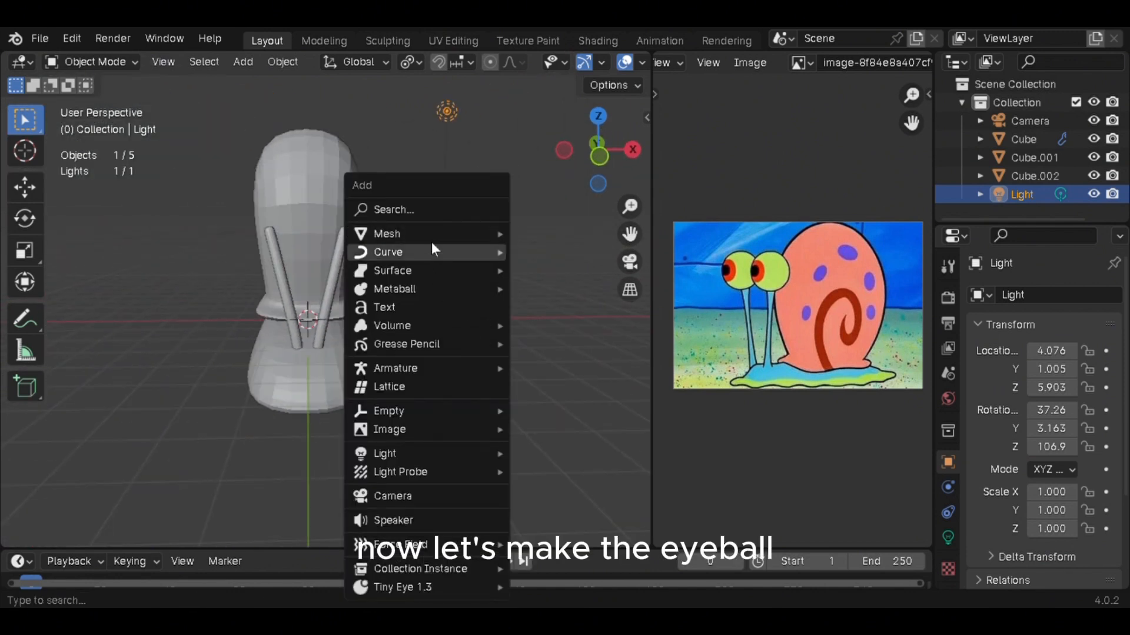
mouse_move(459, 234)
click(615, 291)
scroll(506, 360, down, 4)
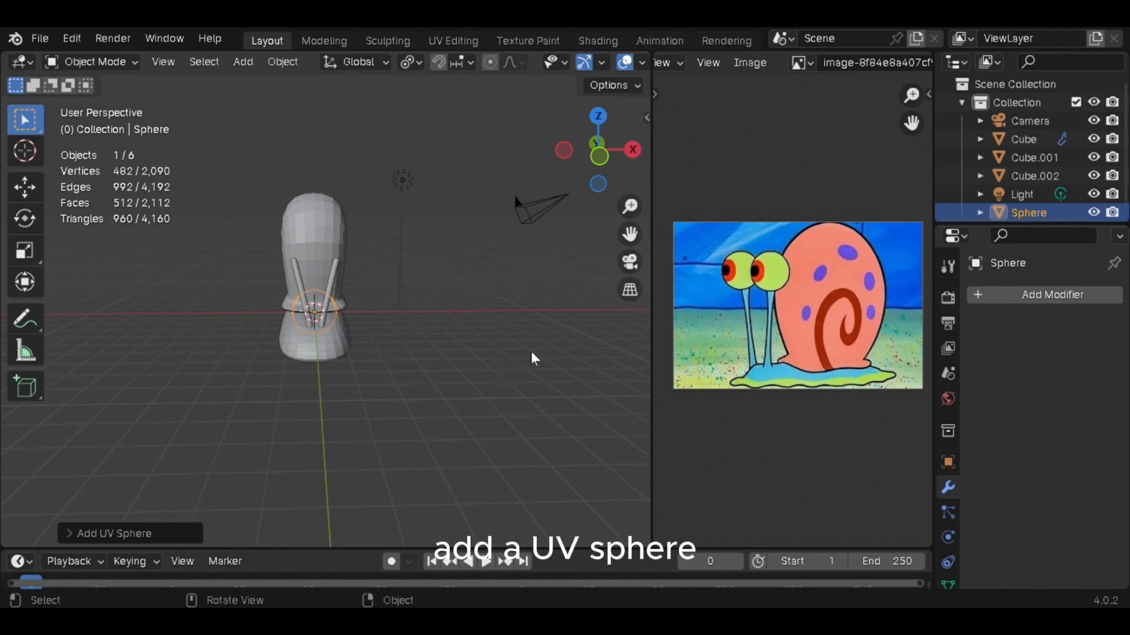
key(g)
key(x)
click(557, 380)
Rotate the sphere 90 degrees about the X axis
key(r)
key(x)
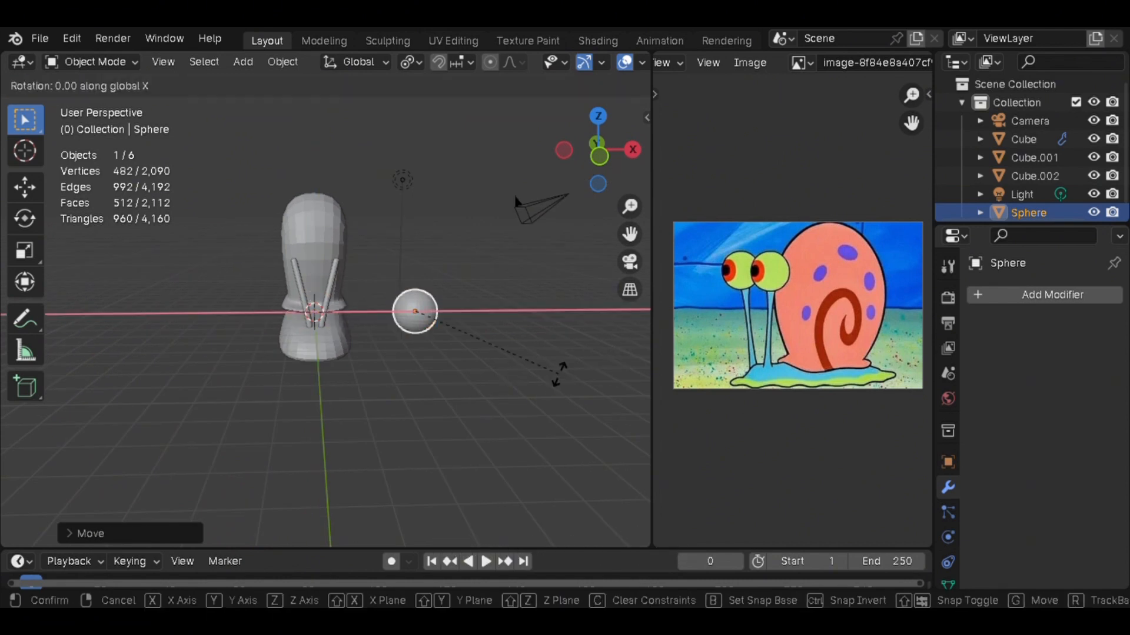
key(9)
key(0)
key(Return)
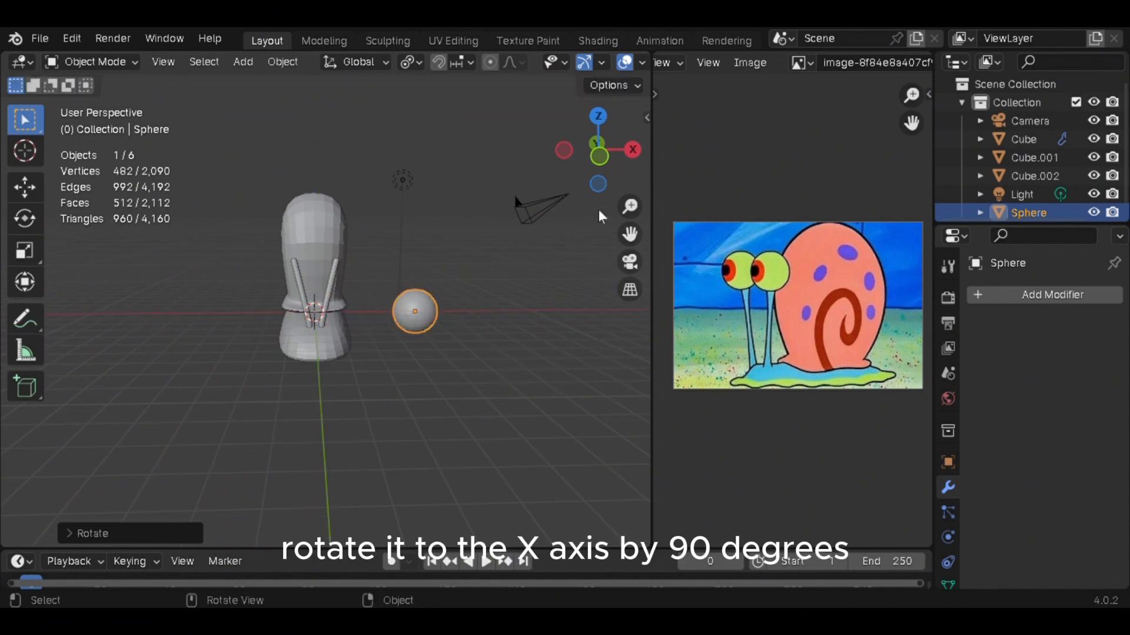
Place the sphere above the eye stalk in front view and align it with the stalk along the Y axis
click(599, 156)
key(g)
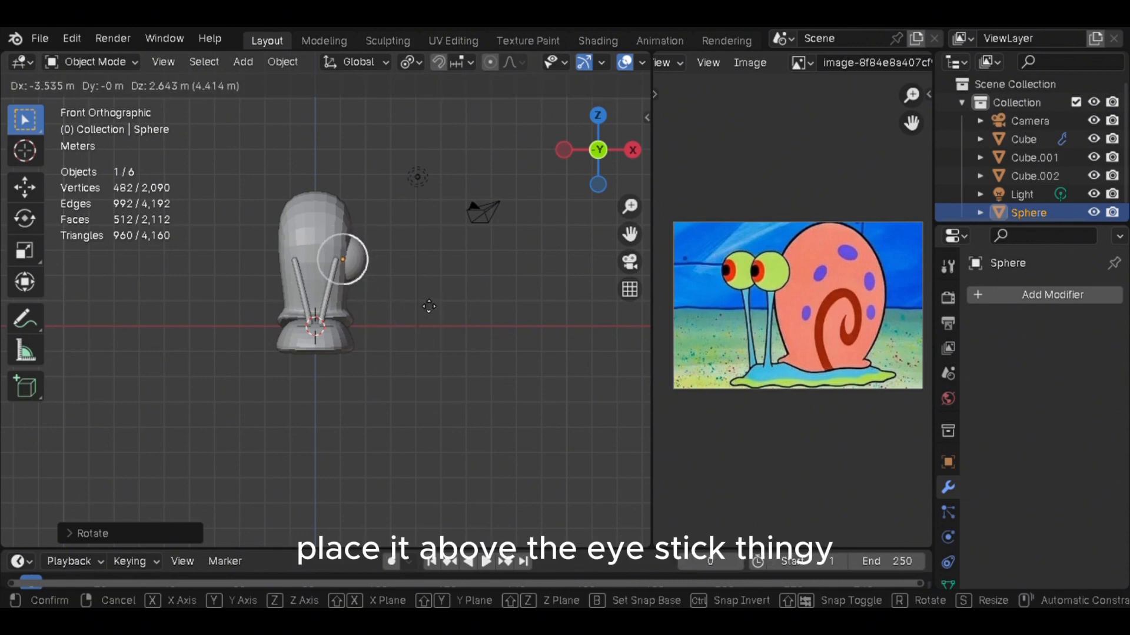
click(427, 308)
middle_drag(451, 323, 399, 406)
key(g)
key(y)
click(330, 407)
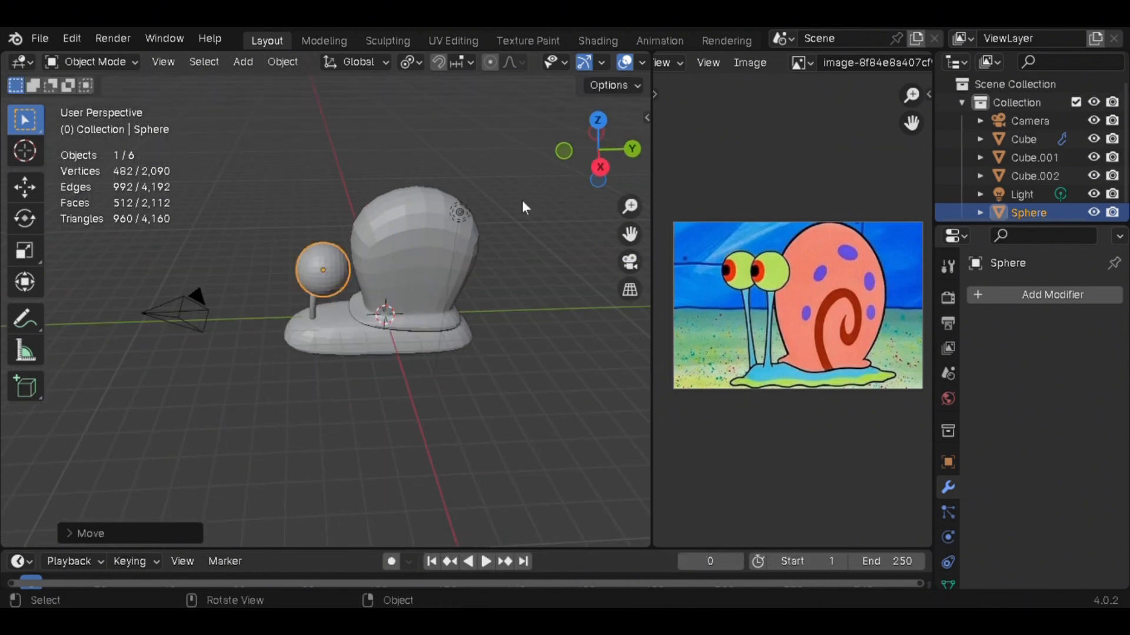
Fine-tune the sphere's position along the X axis in front view so it sits on the stalk's tip
click(600, 167)
click(562, 151)
key(g)
key(x)
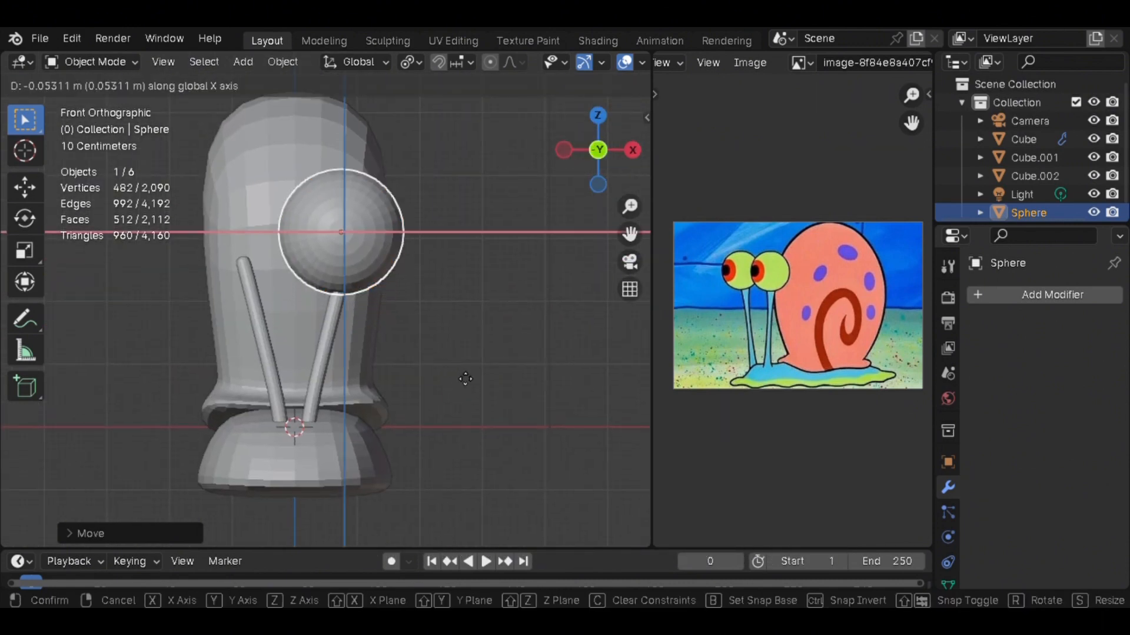
click(480, 371)
Add a Mirror modifier to the sphere with the snail's body as the mirror object
click(1033, 301)
mouse_move(1012, 299)
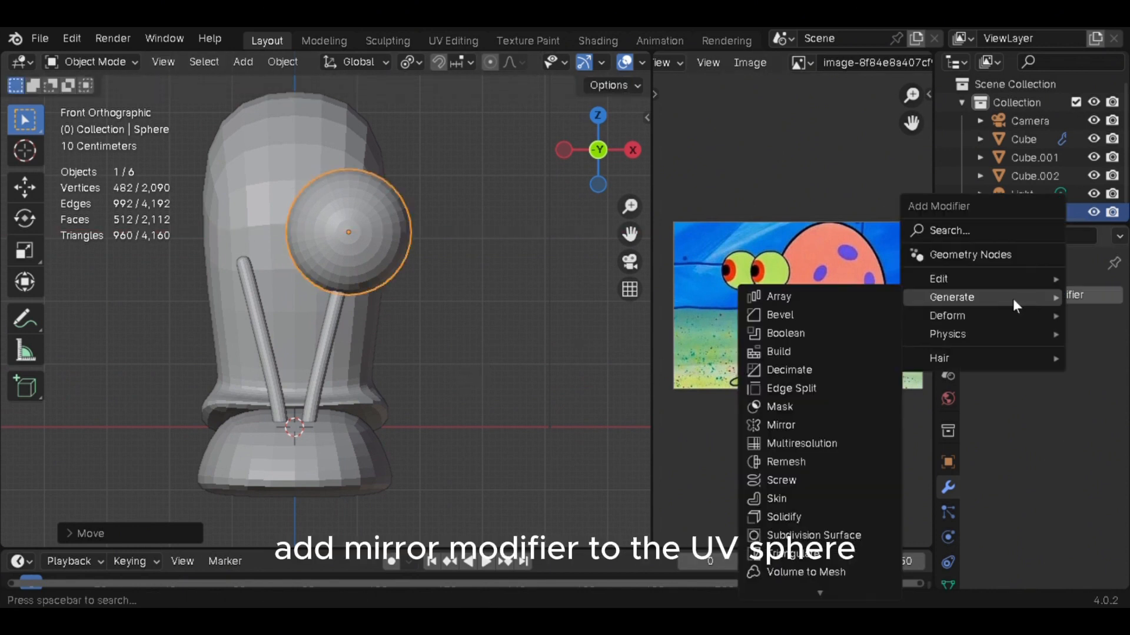
click(846, 421)
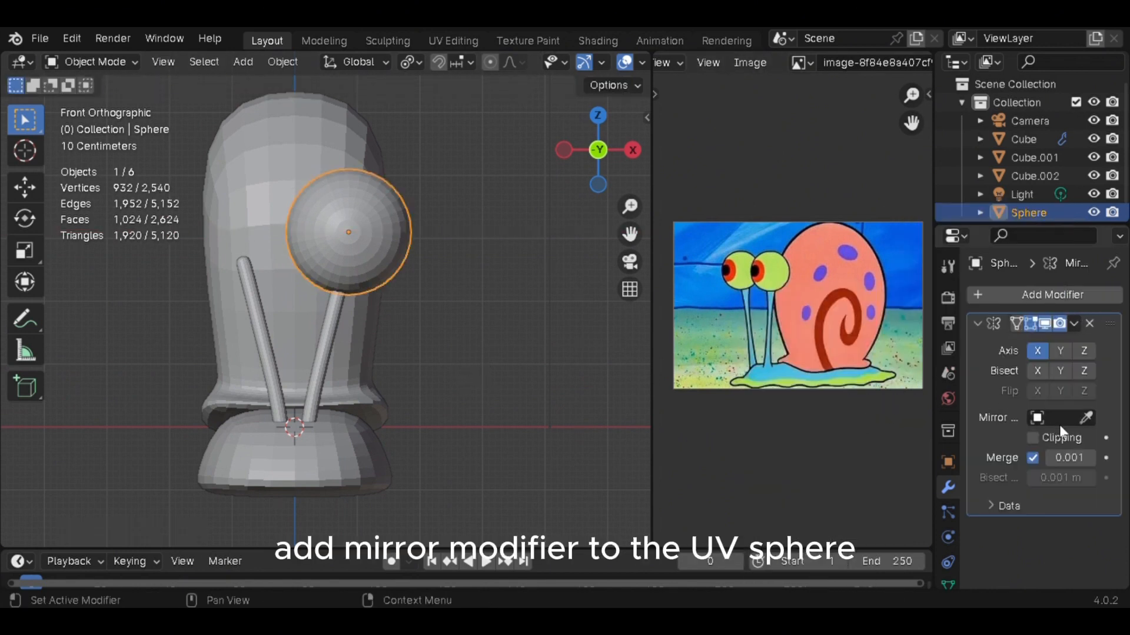
click(1086, 418)
click(360, 450)
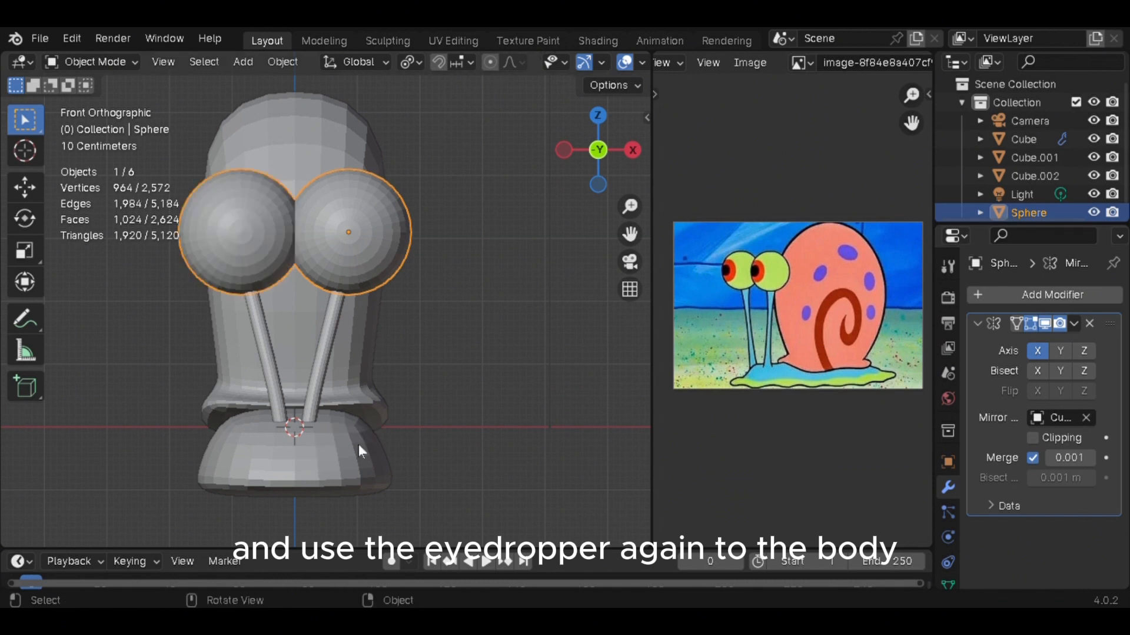
Move the eyeballs apart along the X axis so they no longer overlap, and save the file
click(415, 347)
click(396, 245)
key(g)
key(x)
click(415, 252)
click(507, 317)
scroll(504, 376, down, 4)
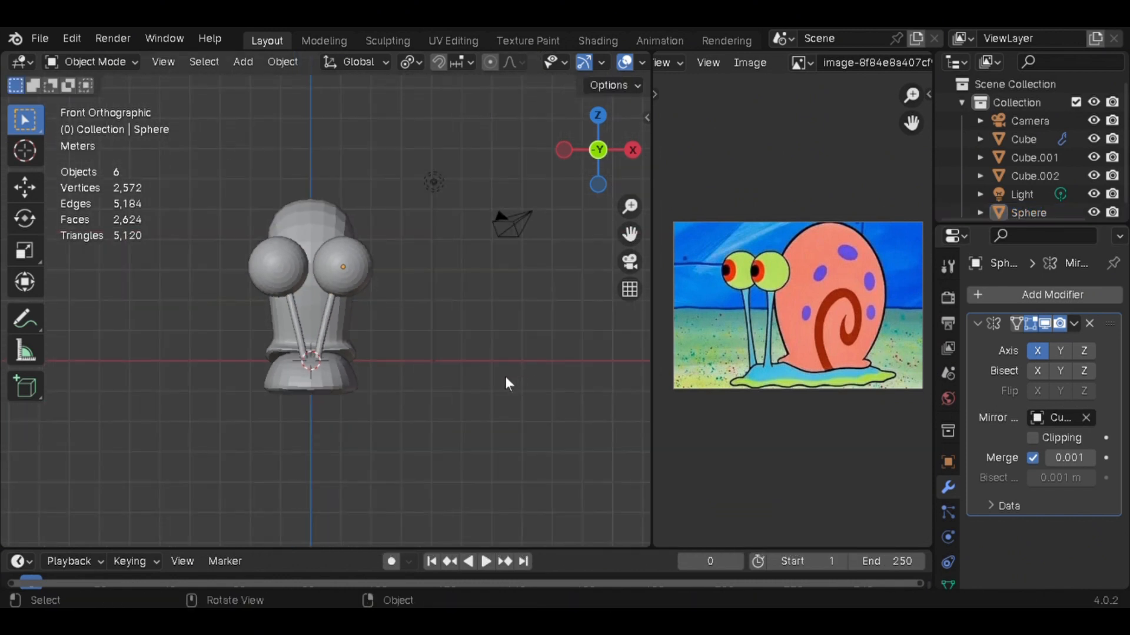
middle_drag(506, 377, 476, 361)
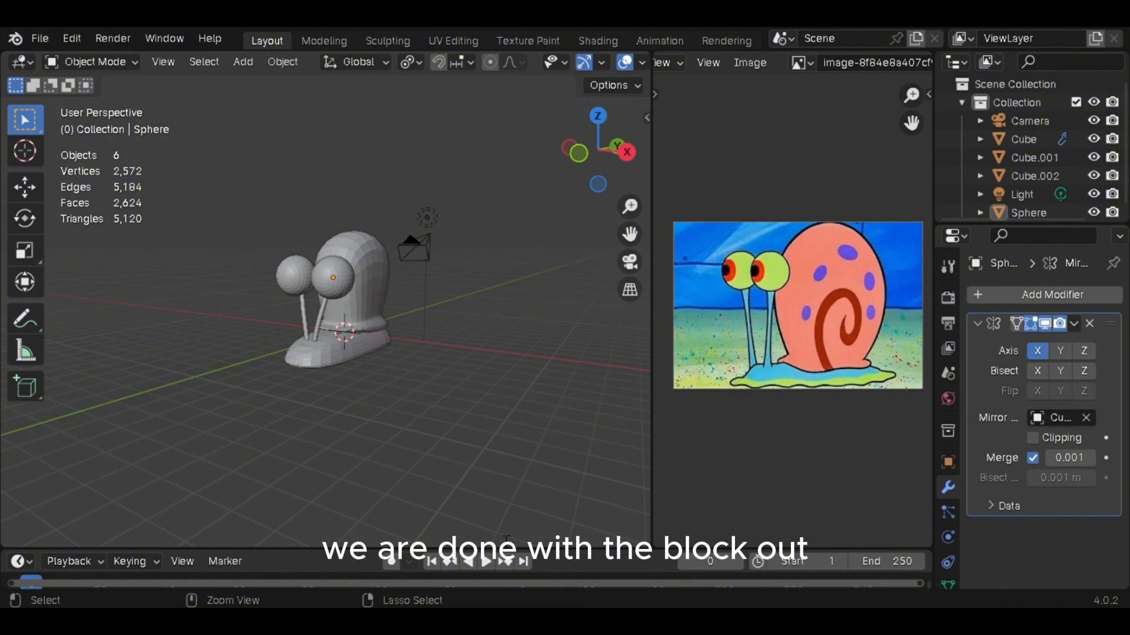
key(ctrl+s)
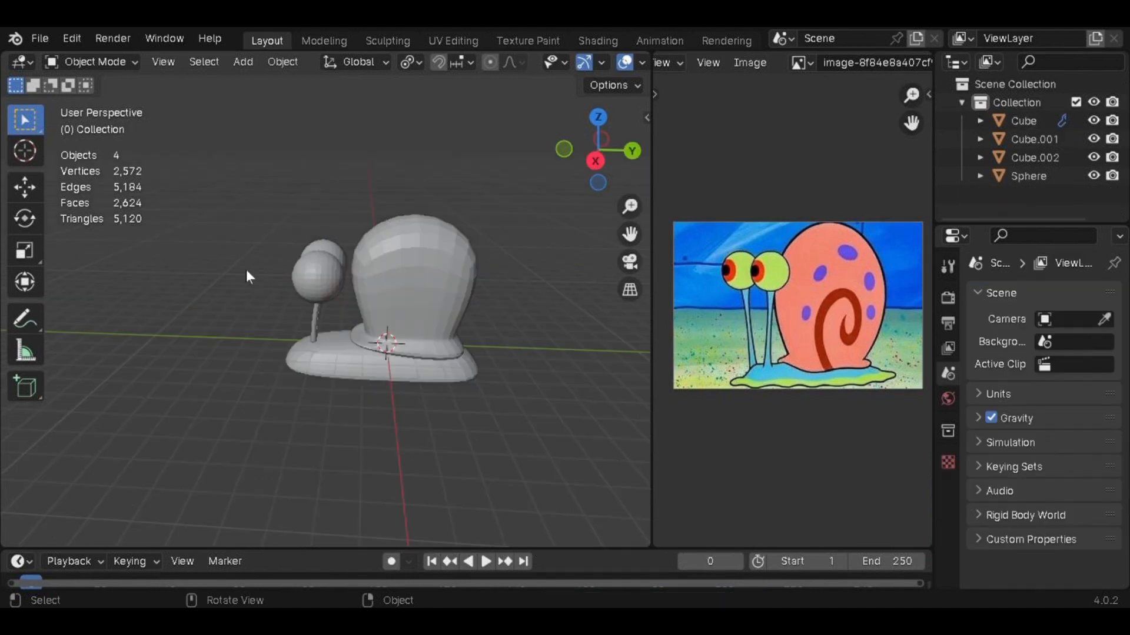
drag(240, 196, 542, 412)
right_click(436, 297)
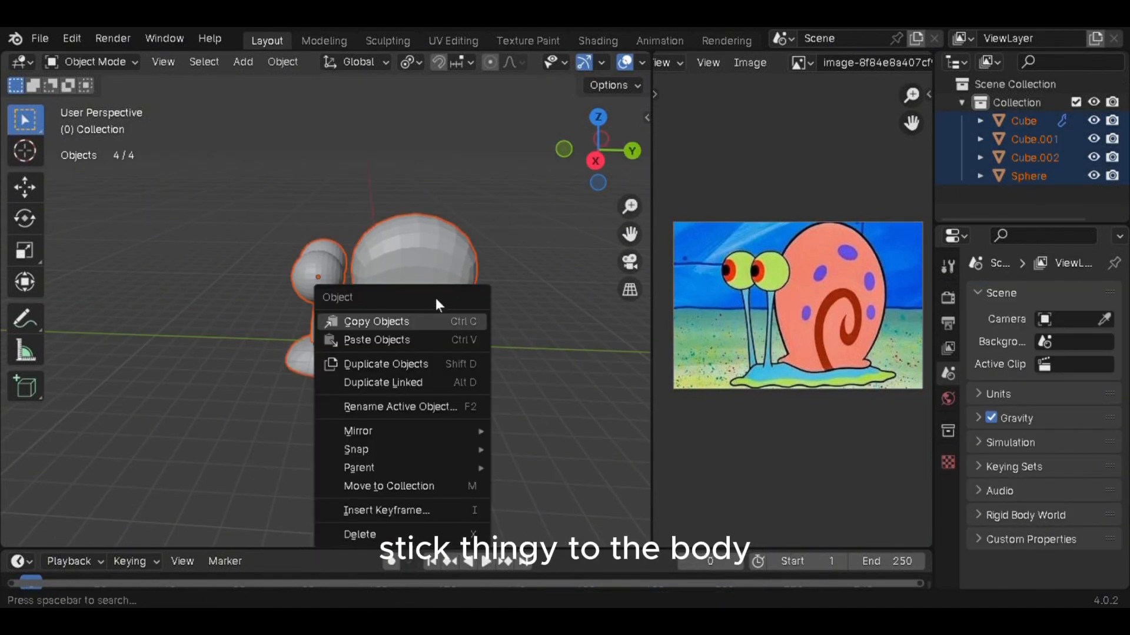
right_click(416, 288)
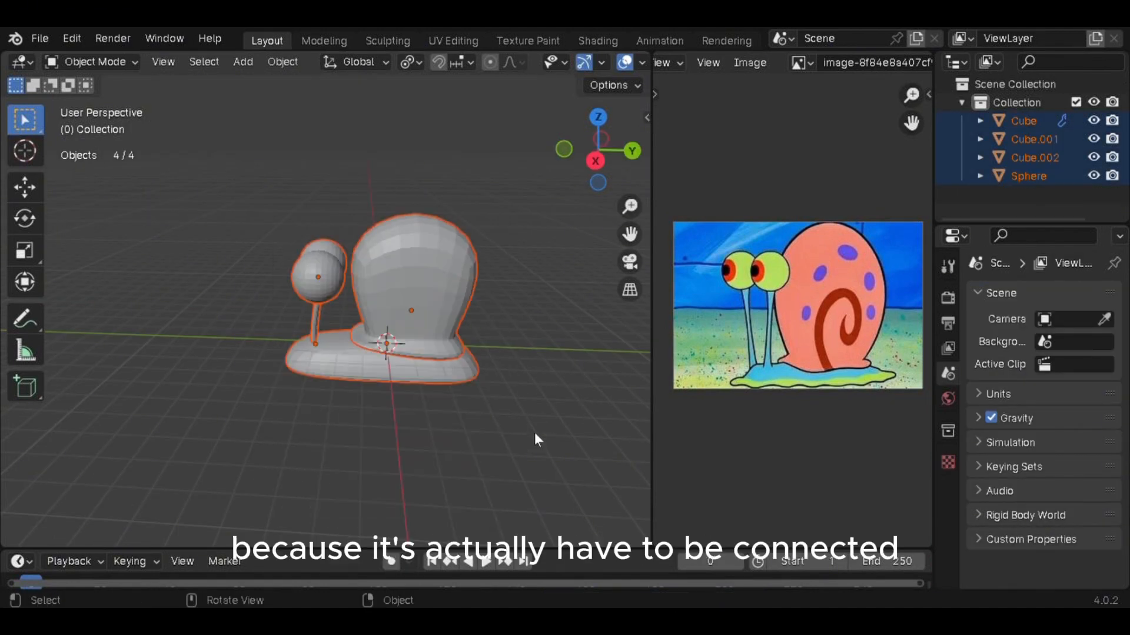
click(534, 433)
Select the shell, eyeballs, eye stalks and body together, and apply Shade Smooth
click(361, 291)
shift+click(320, 296)
shift+click(313, 315)
shift+click(348, 359)
right_click(353, 367)
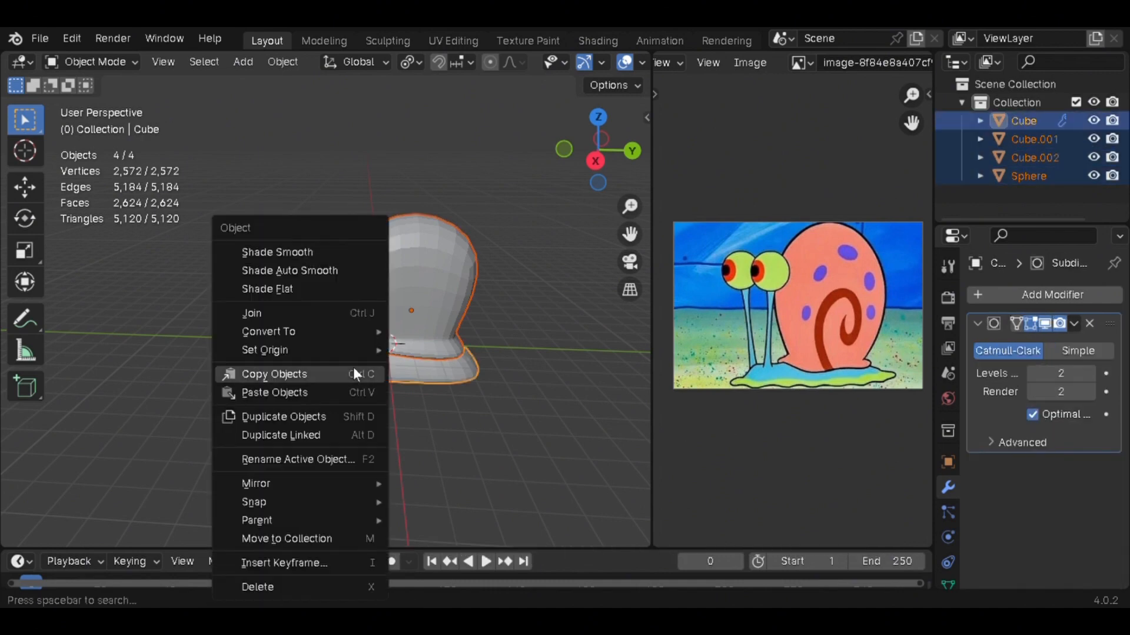
click(312, 254)
Examine the smoothed snail from the side and front, including the seam between shell and body
click(365, 409)
middle_drag(365, 408, 395, 391)
click(629, 152)
scroll(469, 394, up, 3)
scroll(406, 390, up, 3)
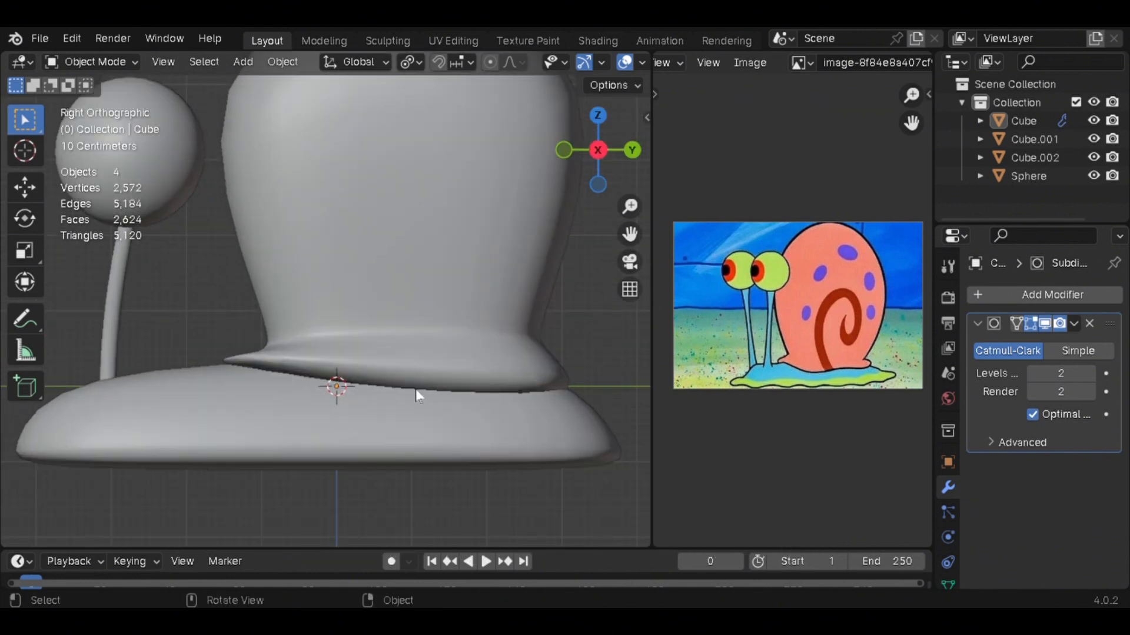
click(456, 349)
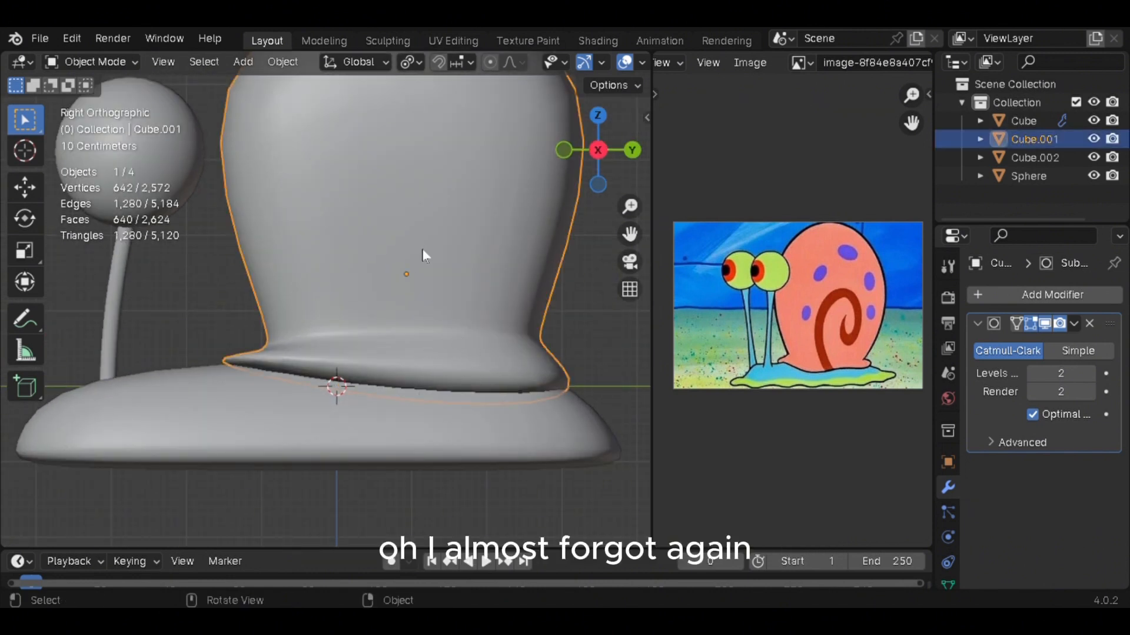
scroll(479, 380, down, 4)
click(518, 501)
middle_drag(518, 501, 320, 333)
middle_drag(276, 376, 264, 379)
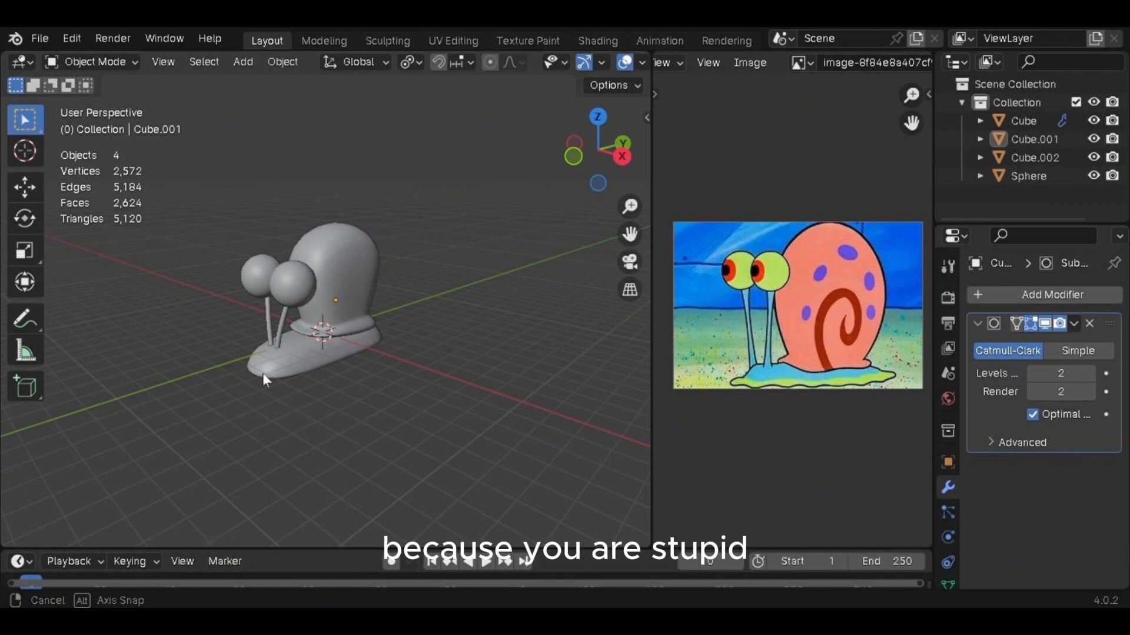
middle_drag(263, 373, 265, 369)
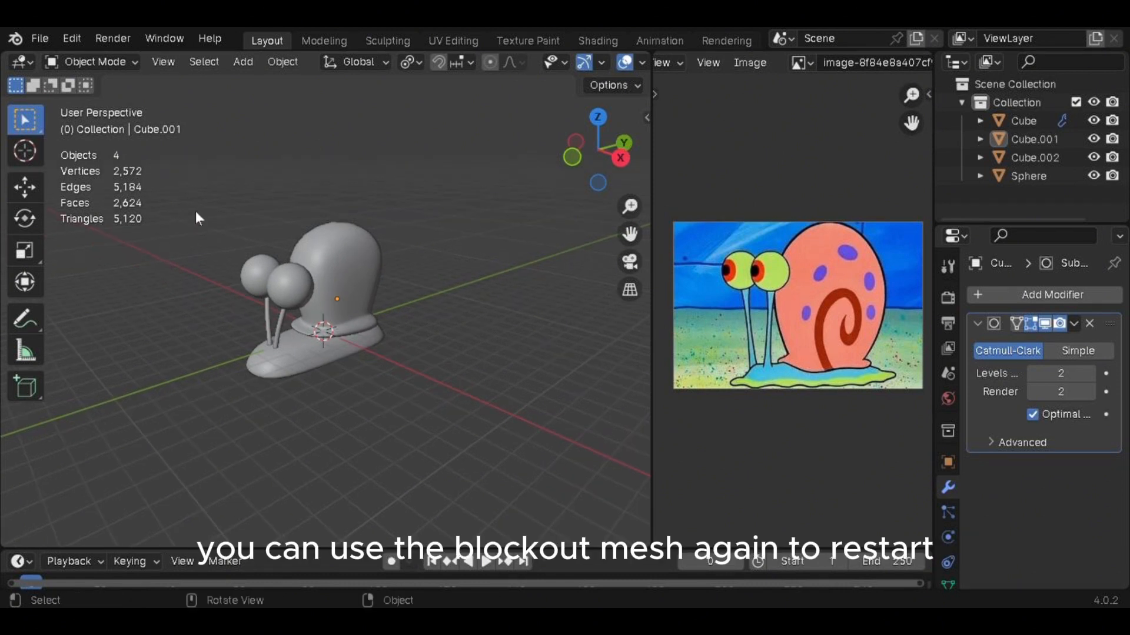
Duplicate all the snail's parts and leave the copies in their original place
drag(195, 210, 446, 408)
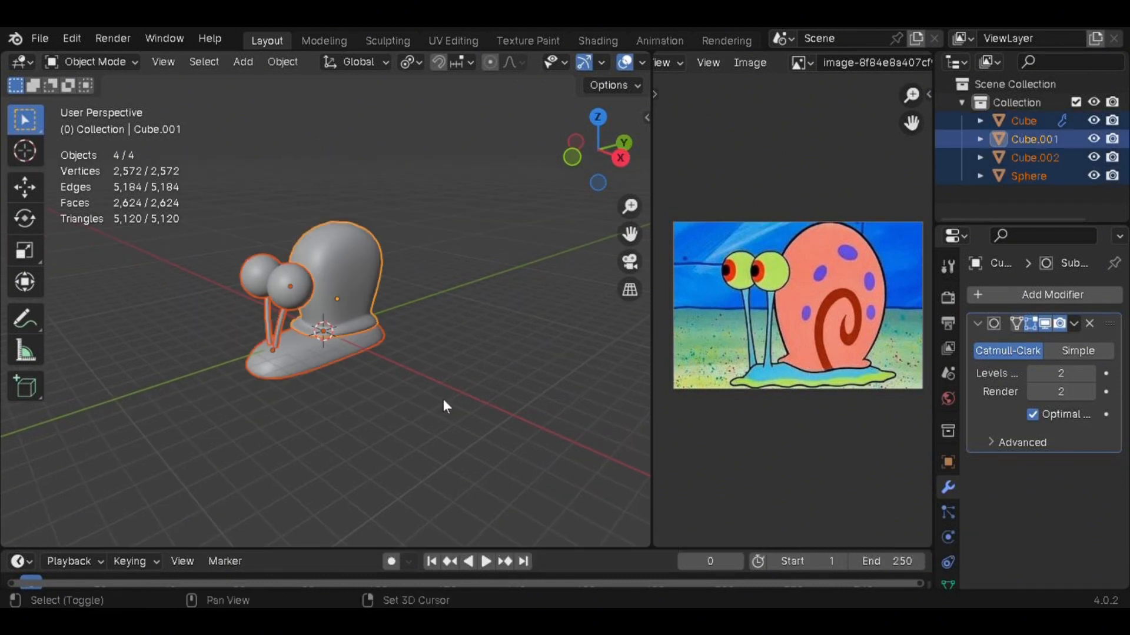
key(shift+d)
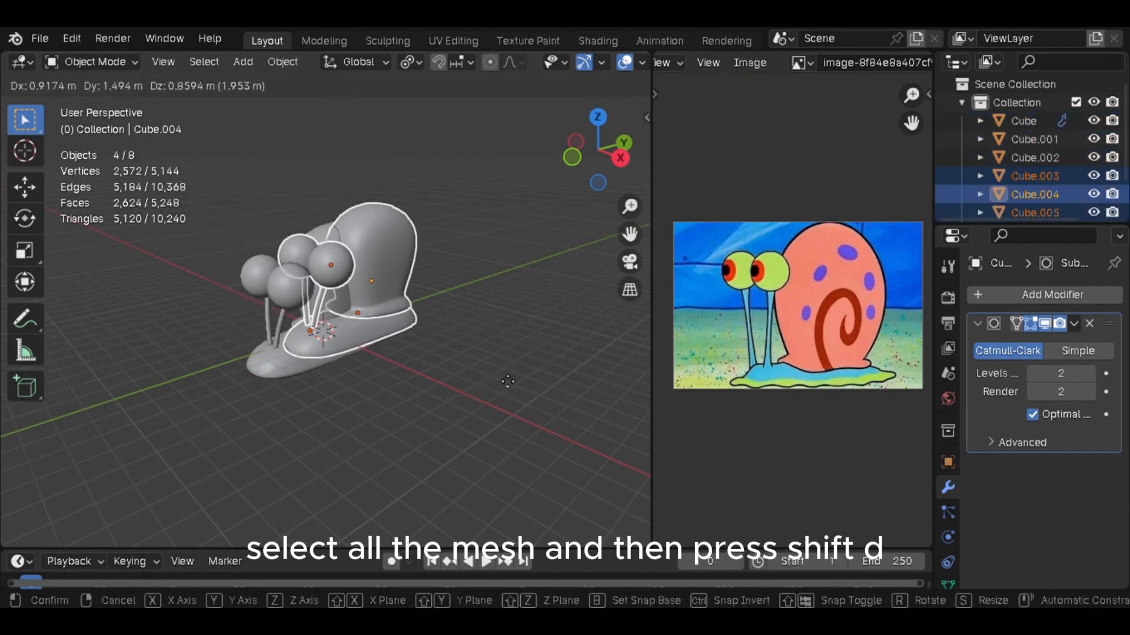
right_click(500, 373)
Move the duplicated parts to a new collection named Gary Blockout and exclude that collection from the view layer
key(m)
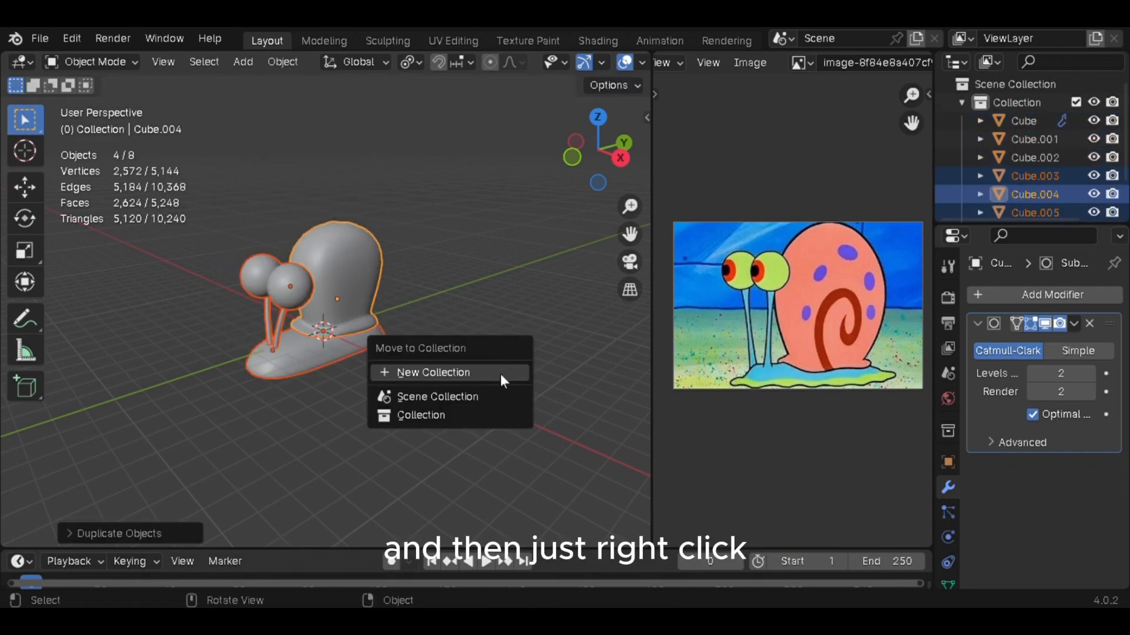
click(500, 373)
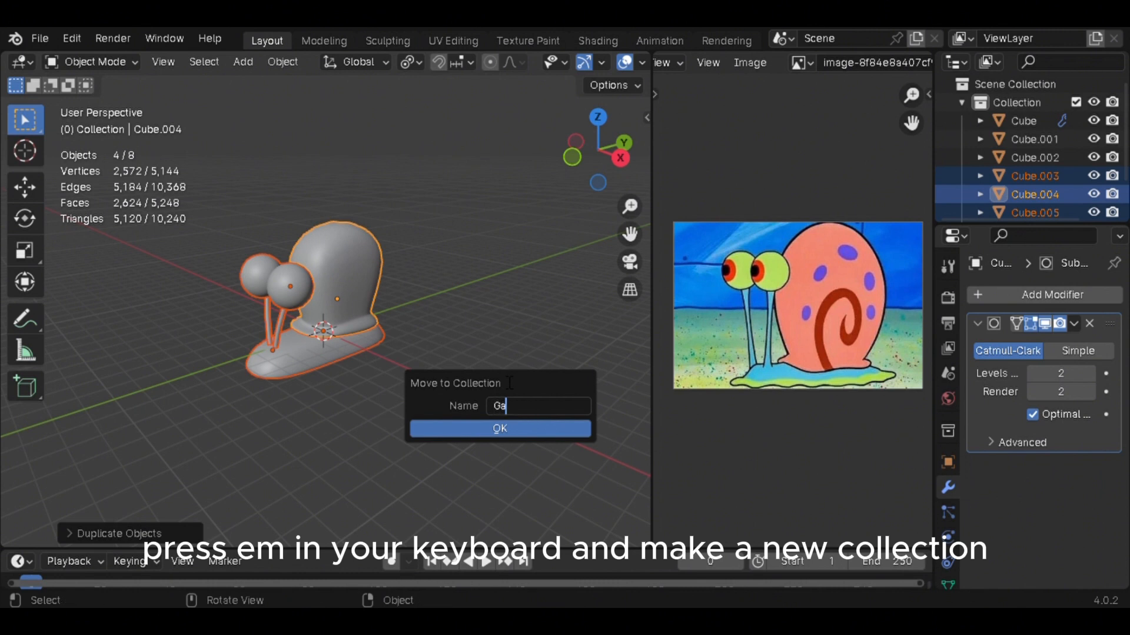
text(Gary Blockout)
key(Return)
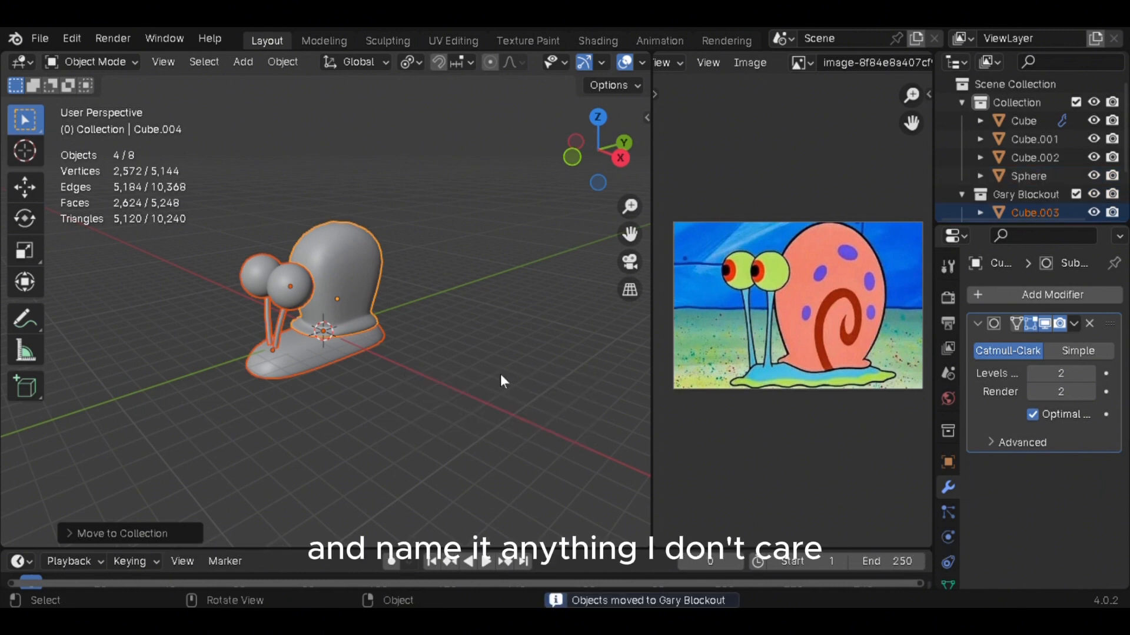
click(1076, 194)
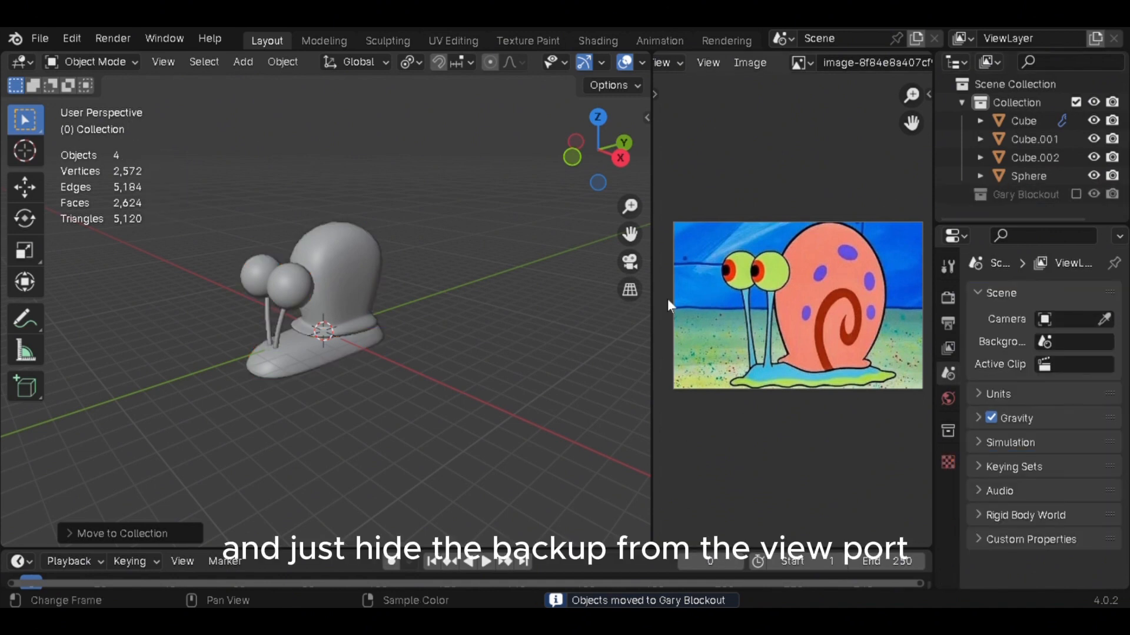
Select all the remaining snail parts and move them to a new collection named Gary Sculpt
drag(479, 448, 207, 214)
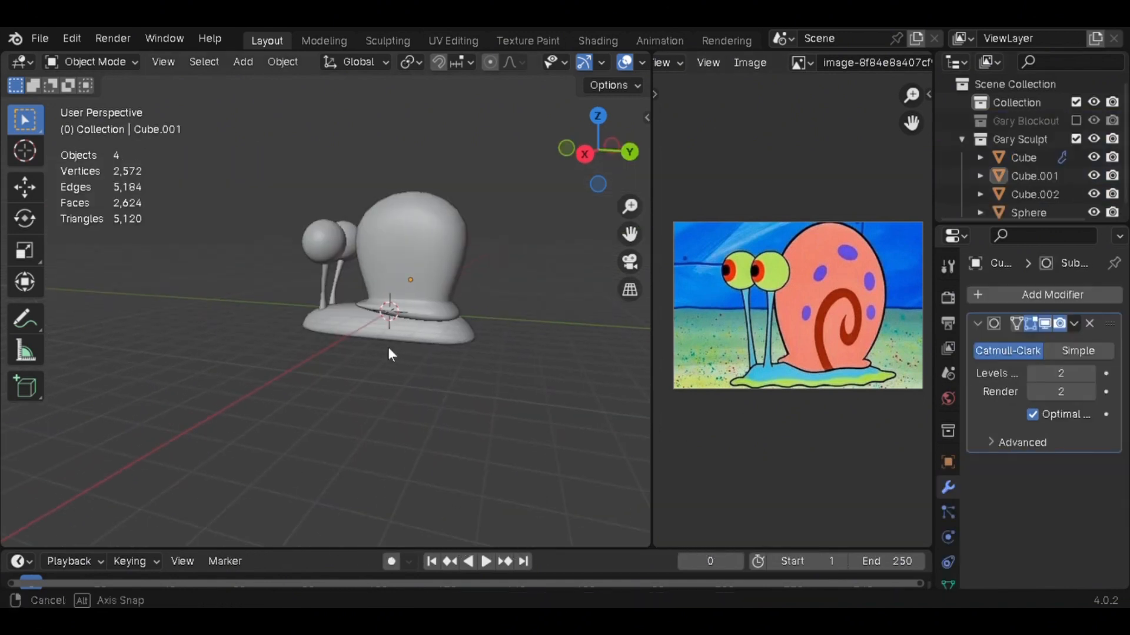
middle_drag(387, 347, 641, 353)
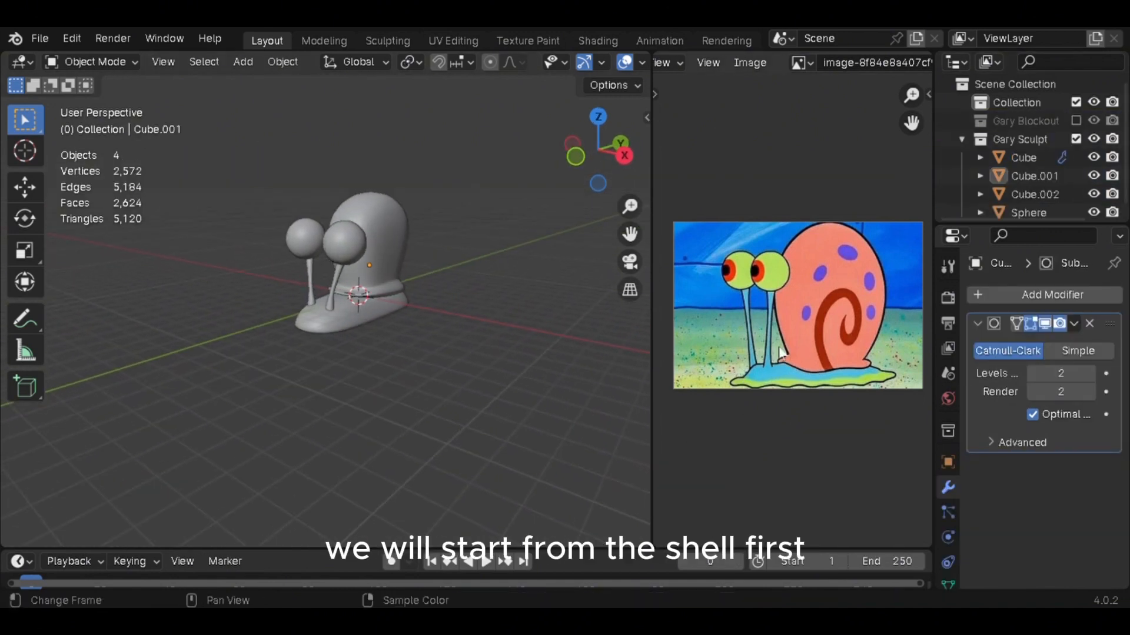
Apply the Subdivision modifier on the snail's shell
click(619, 162)
click(441, 254)
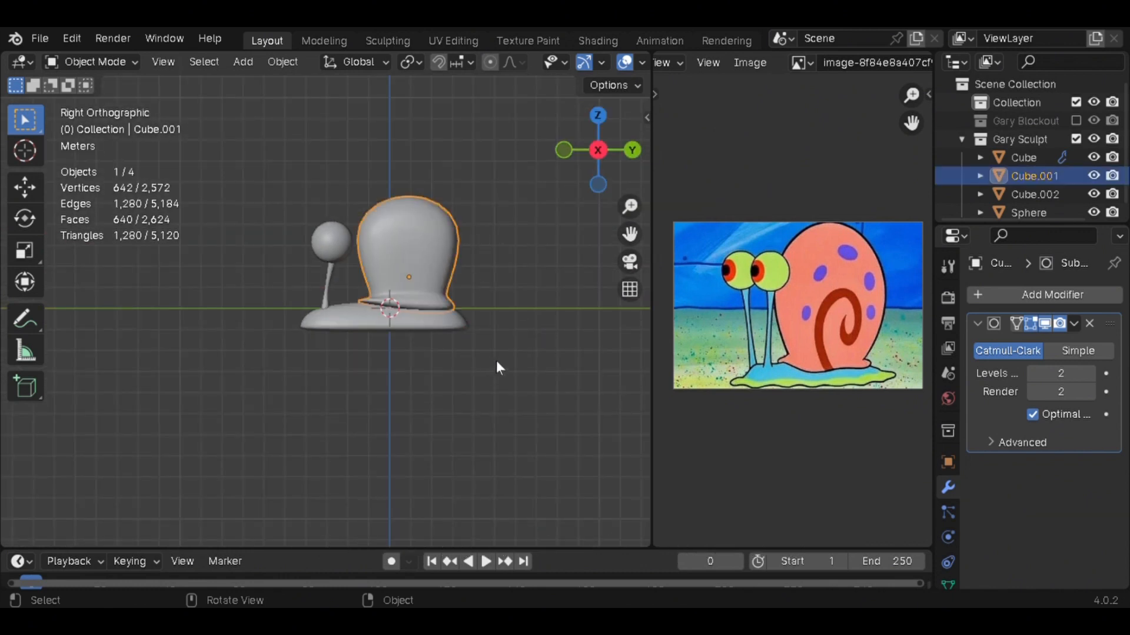
scroll(498, 348, up, 4)
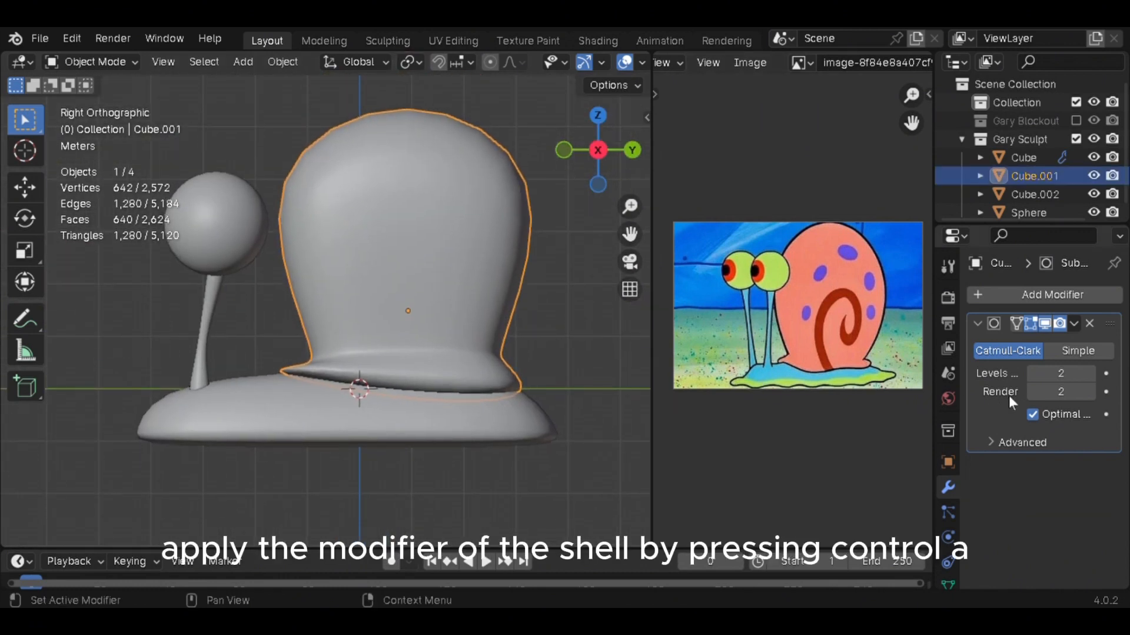
key(ctrl+a)
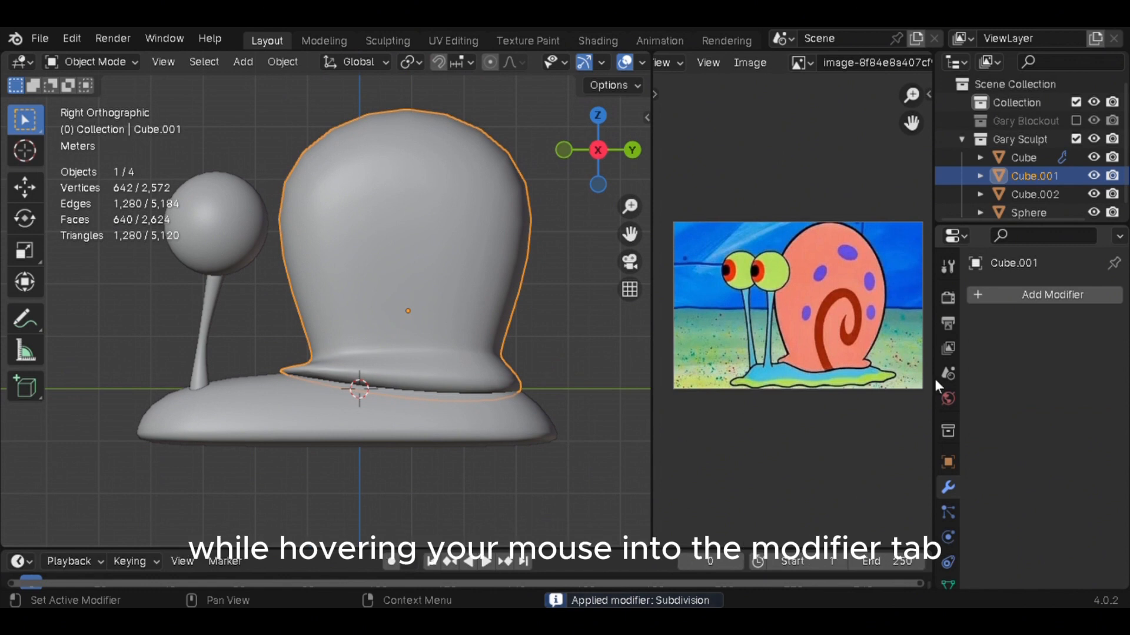
Apply the shell's object transform and switch the shell to Sculpt Mode
click(91, 62)
click(100, 123)
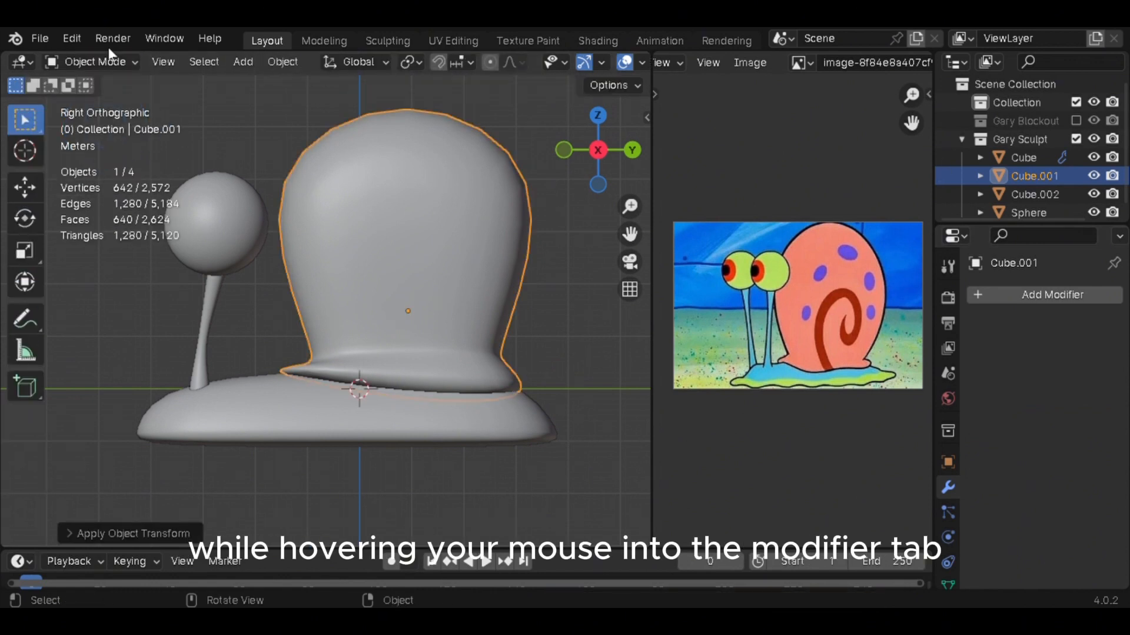
click(91, 62)
click(101, 123)
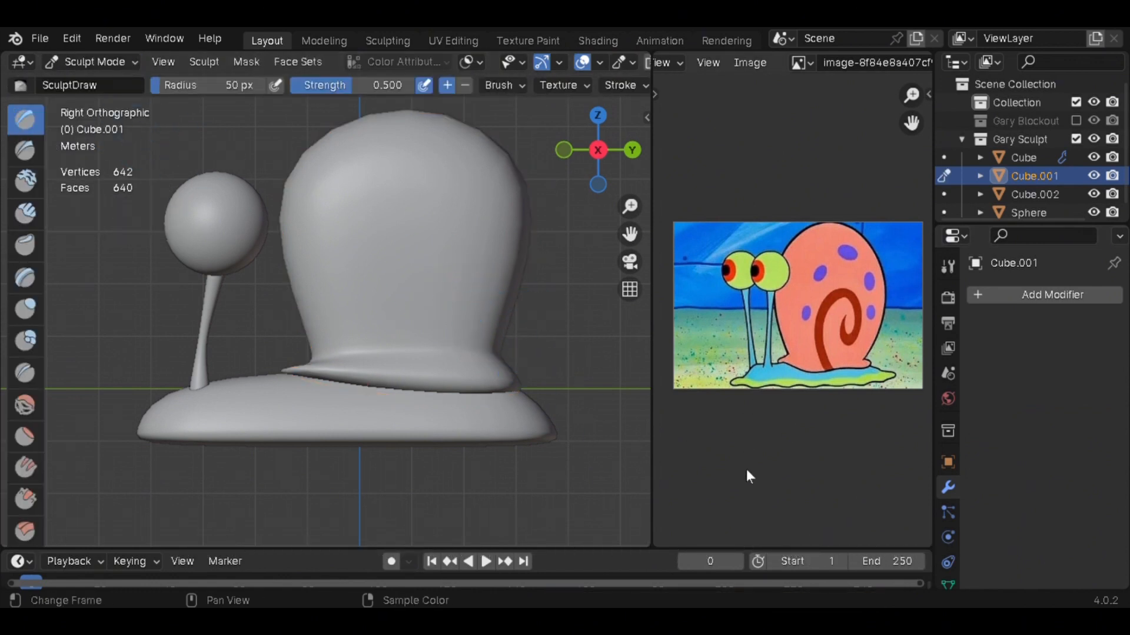
Set a finer voxel size for the shell and remesh it for sculpting
scroll(412, 294, up, 5)
middle_drag(479, 242, 500, 366)
scroll(522, 355, down, 5)
scroll(499, 366, up, 4)
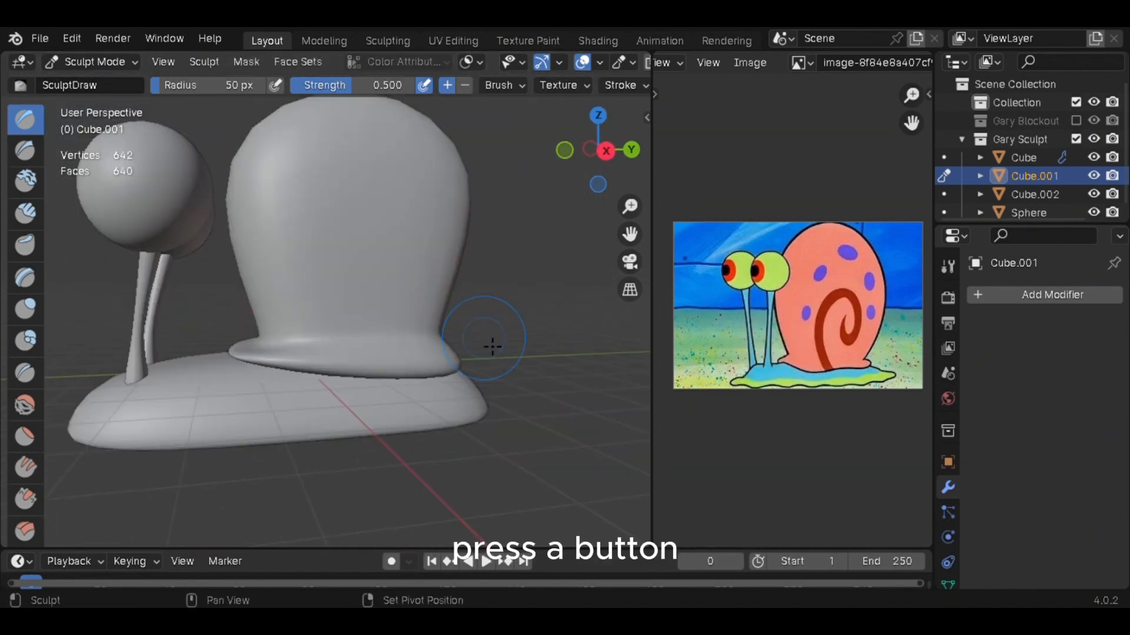
key(r)
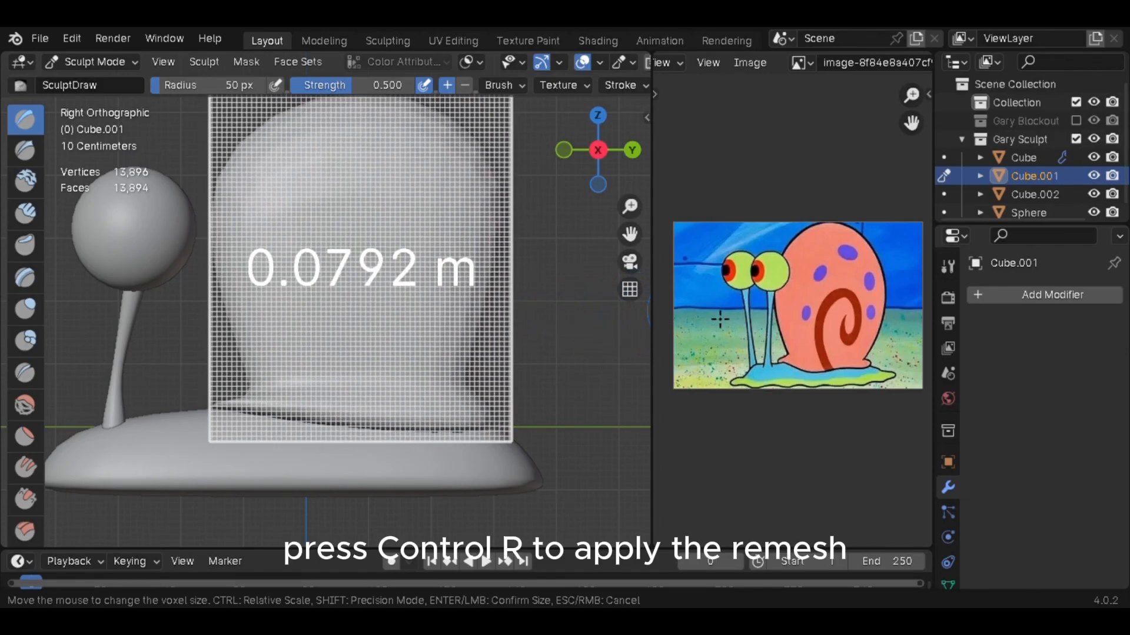
click(722, 319)
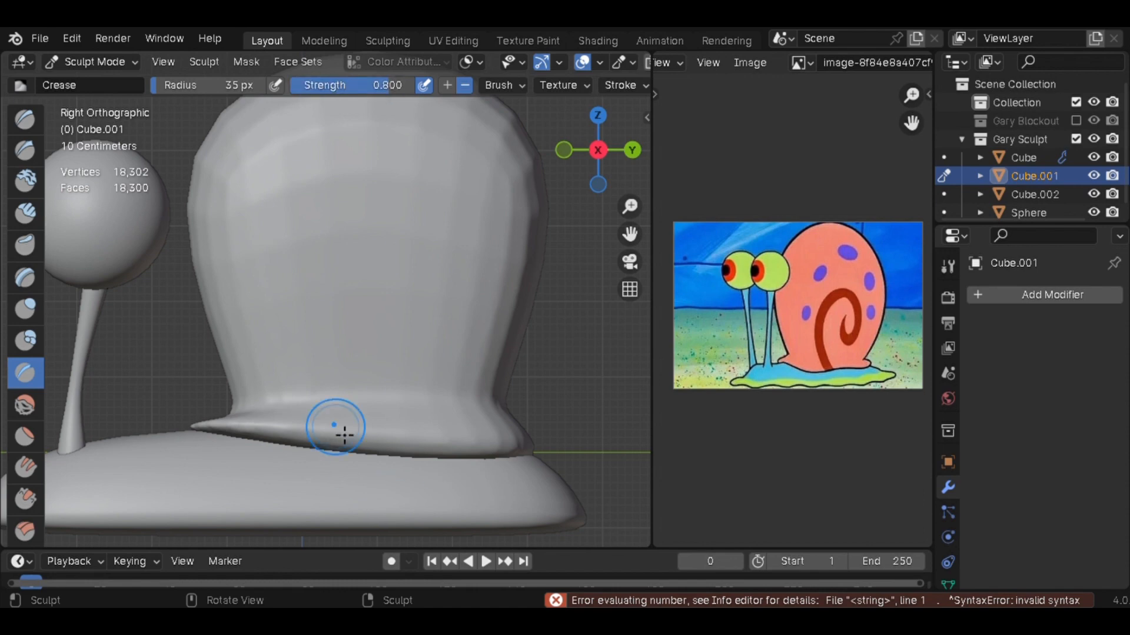
Turn on X symmetry for the Crease brush and undo a test stroke on the shell's side
drag(340, 429, 408, 327)
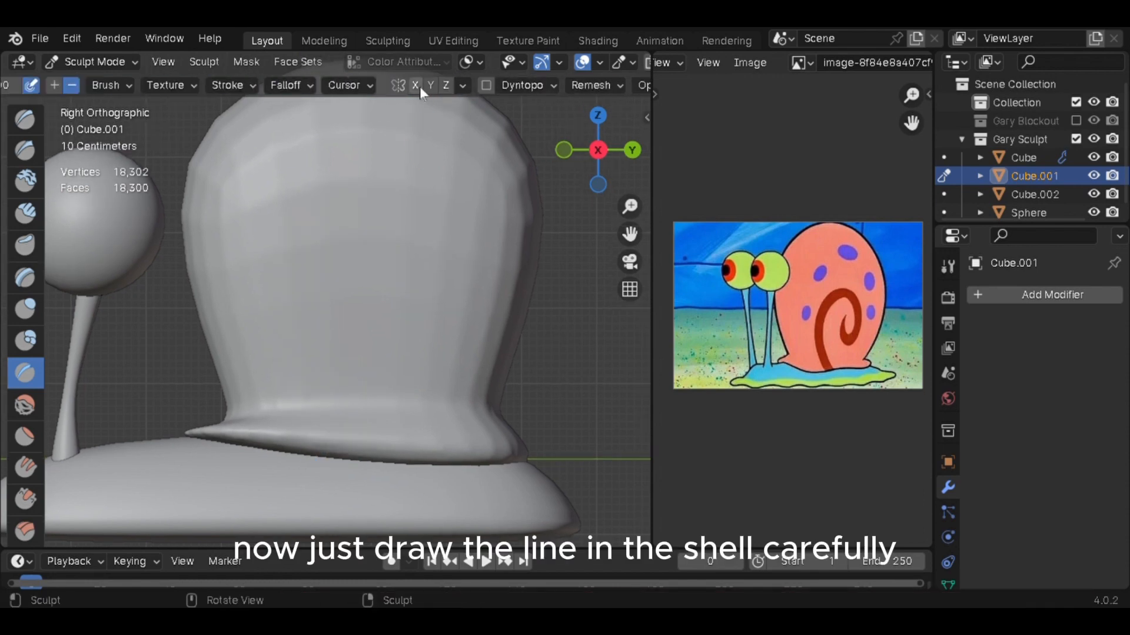
click(416, 87)
drag(377, 259, 353, 336)
middle_drag(276, 365, 470, 353)
key(ctrl+z)
Carve a spiral groove with the Crease brush on the shell's side, curling up from the rim as in the reference image
click(633, 155)
mouse_move(354, 479)
mouse_down()
mouse_move(305, 348)
mouse_move(435, 360)
mouse_move(395, 269)
mouse_up()
scroll(396, 295, down, 4)
mouse_move(388, 306)
middle_down()
mouse_move(457, 326)
mouse_move(439, 323)
middle_up()
click(618, 154)
scroll(377, 365, up, 4)
drag(317, 430, 403, 343)
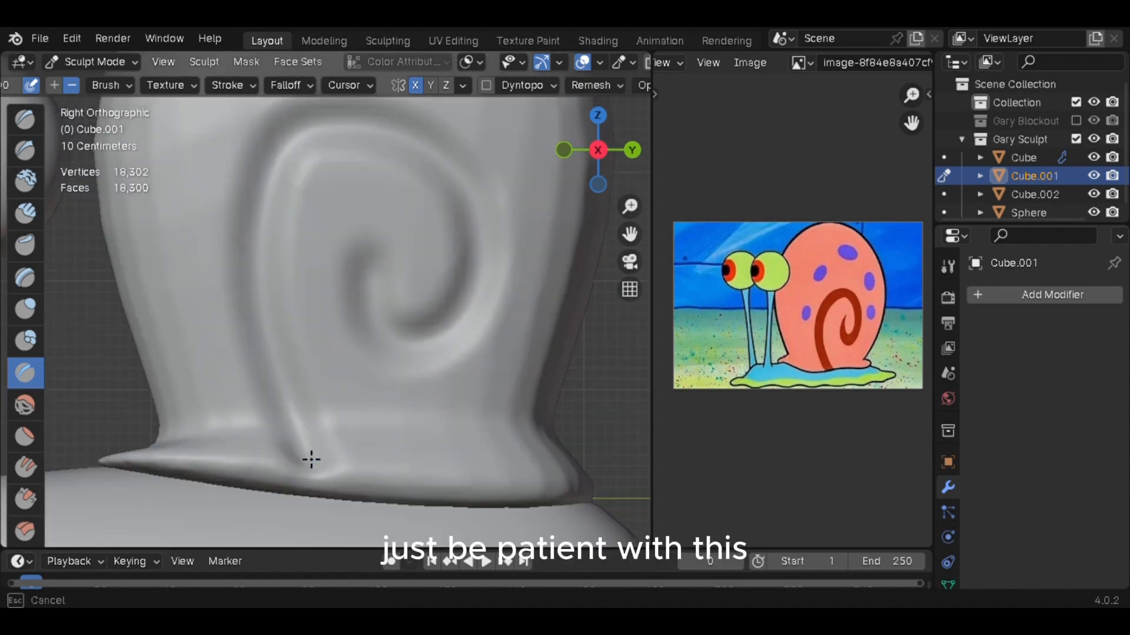
mouse_move(310, 459)
mouse_down()
mouse_move(288, 197)
mouse_move(425, 339)
mouse_up()
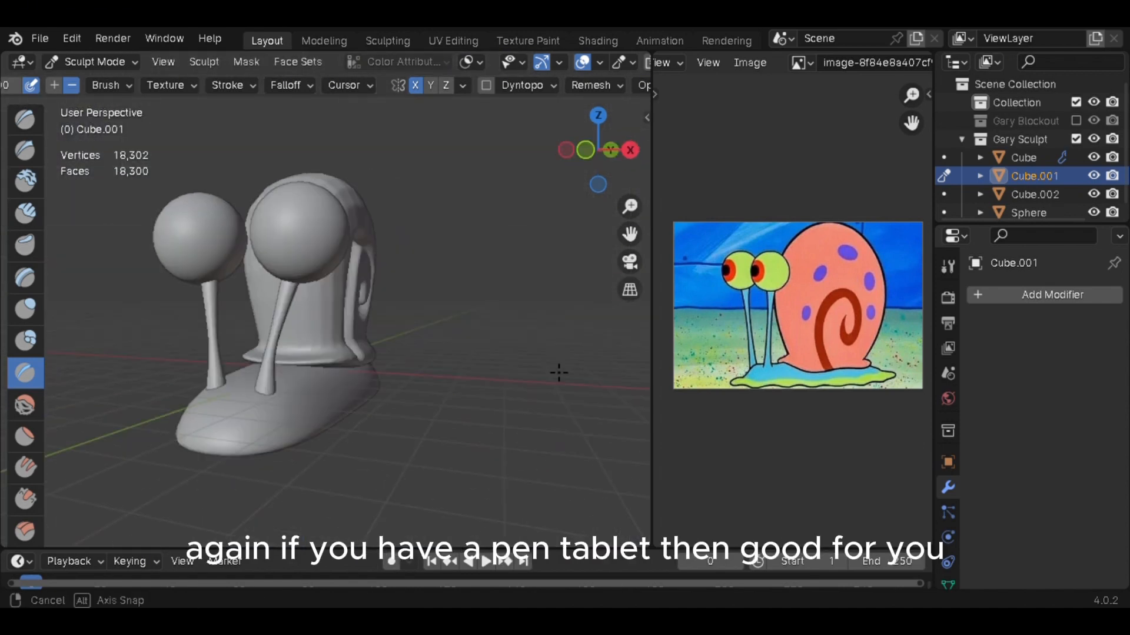
middle_drag(557, 373, 565, 376)
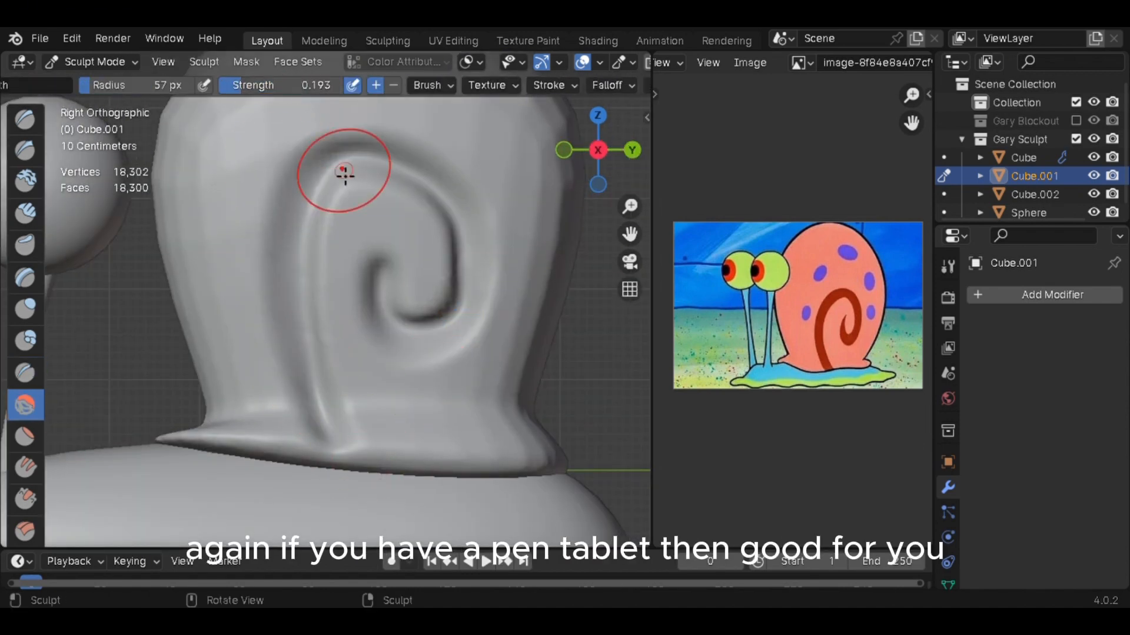
Sharpen the inner curl of the shell's spiral with the Crease brush at 36 px radius and 0.543 strength
drag(315, 86, 317, 86)
click(376, 86)
scroll(341, 393, up, 4)
key(f)
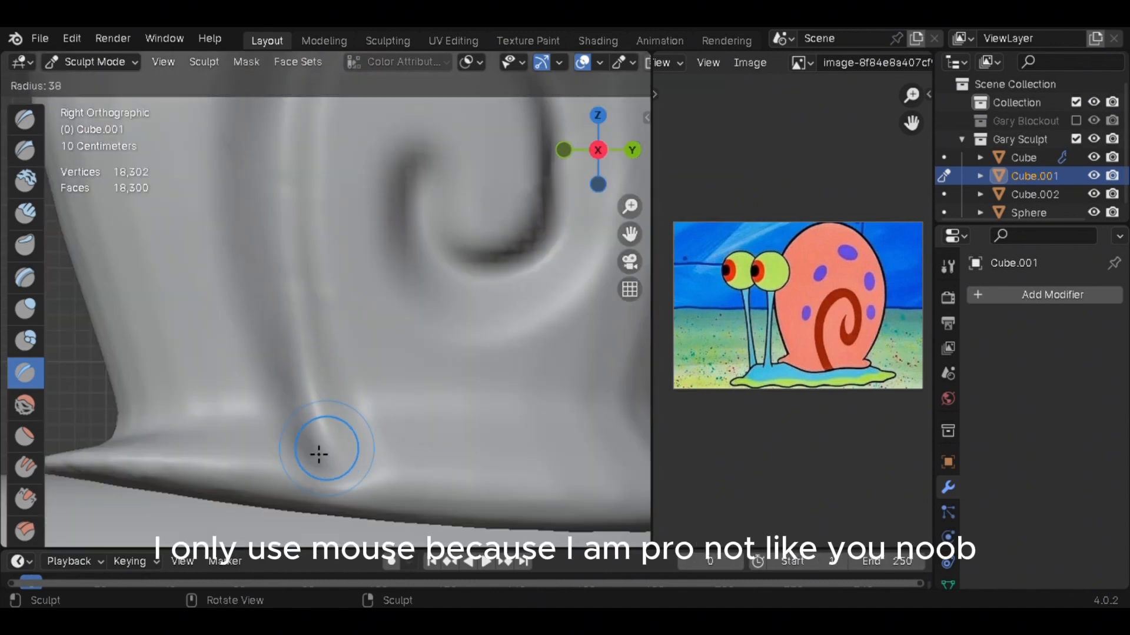
click(318, 454)
shift+middle_drag(433, 177, 394, 232)
drag(390, 216, 495, 126)
scroll(465, 183, down, 2)
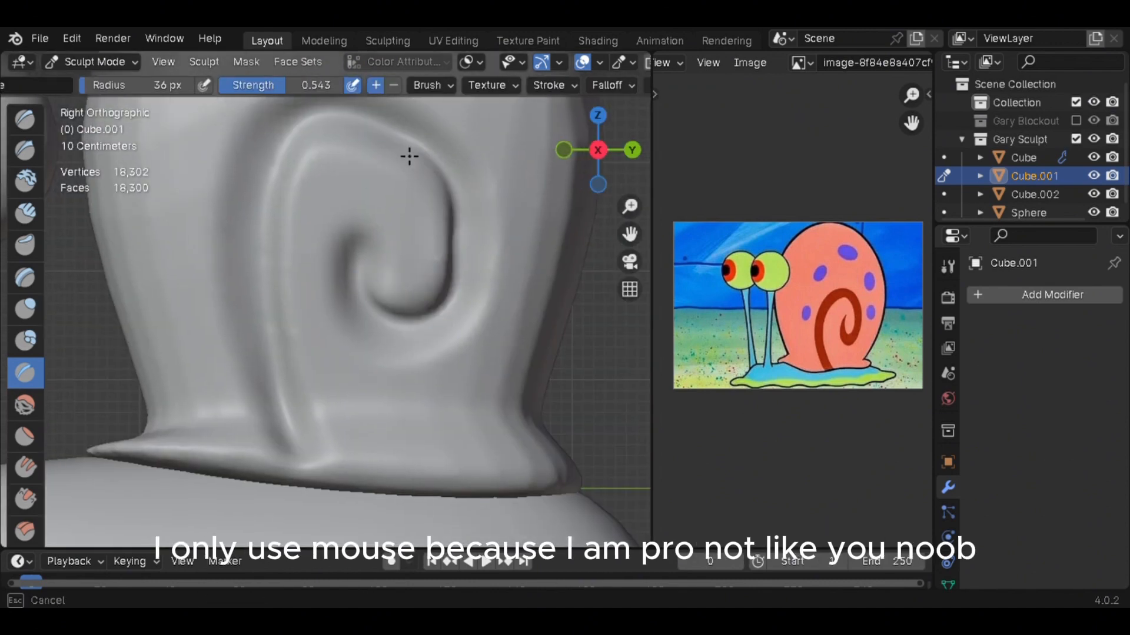
Deepen the outer edge of the spiral from the shell's rim around the arch with the Crease brush
drag(305, 375, 242, 300)
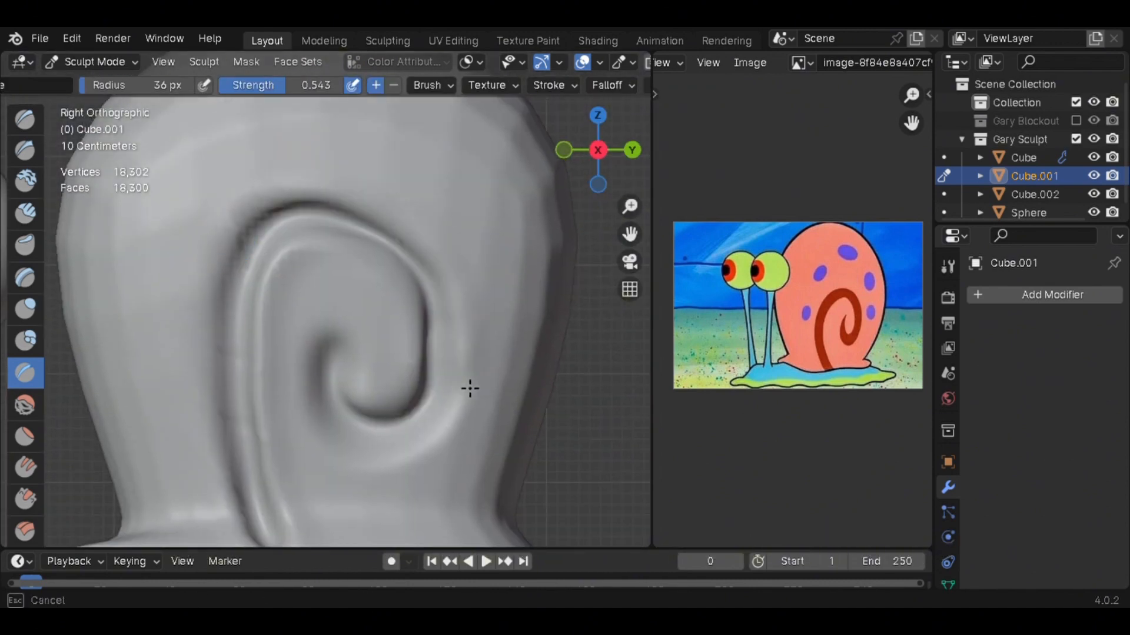
drag(362, 407, 388, 419)
scroll(565, 385, down, 6)
mouse_move(342, 456)
middle_down()
mouse_move(368, 479)
mouse_move(404, 451)
mouse_move(412, 459)
mouse_move(345, 475)
middle_up()
scroll(414, 481, up, 3)
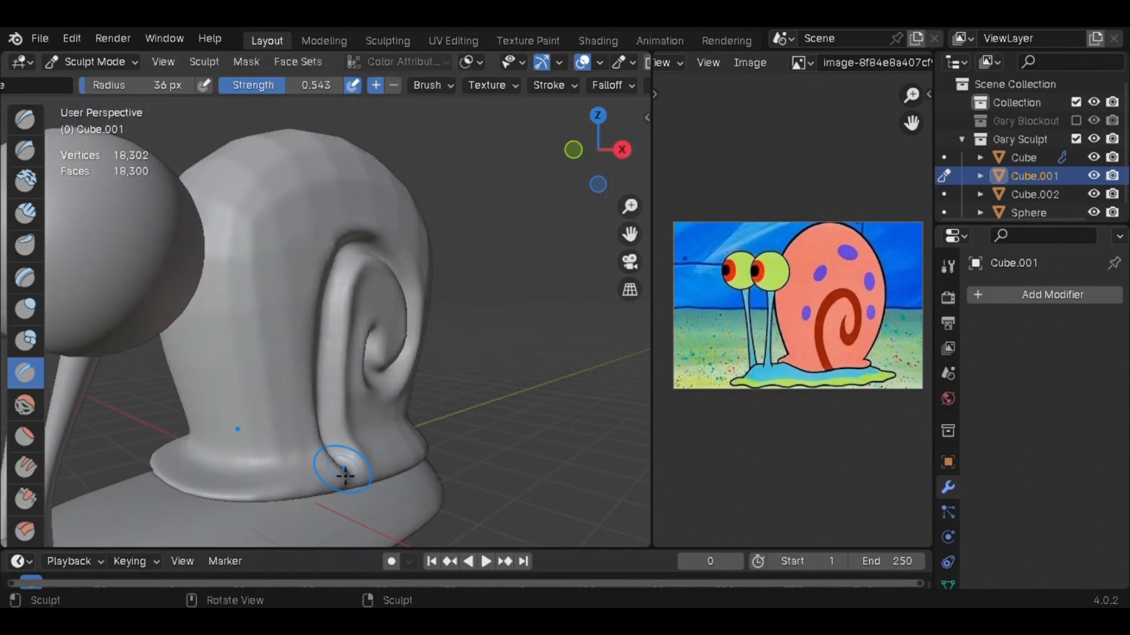
Soften the spiral creases on the shell's side with the Smooth brush at 60 px radius
click(25, 400)
click(622, 149)
key(f)
click(396, 379)
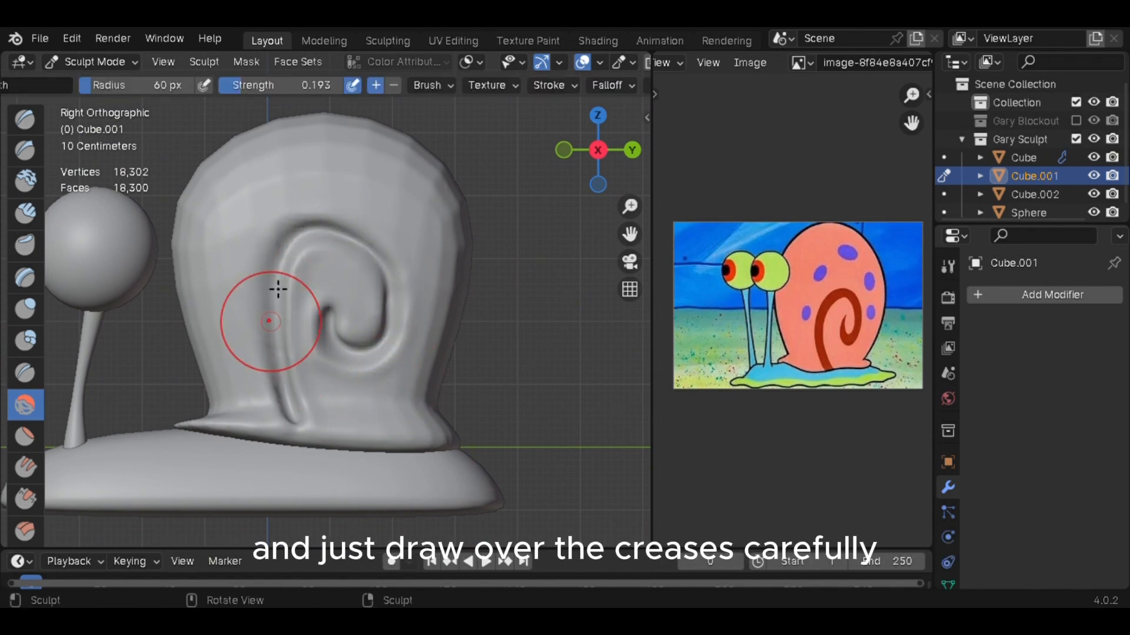
scroll(376, 424, down, 4)
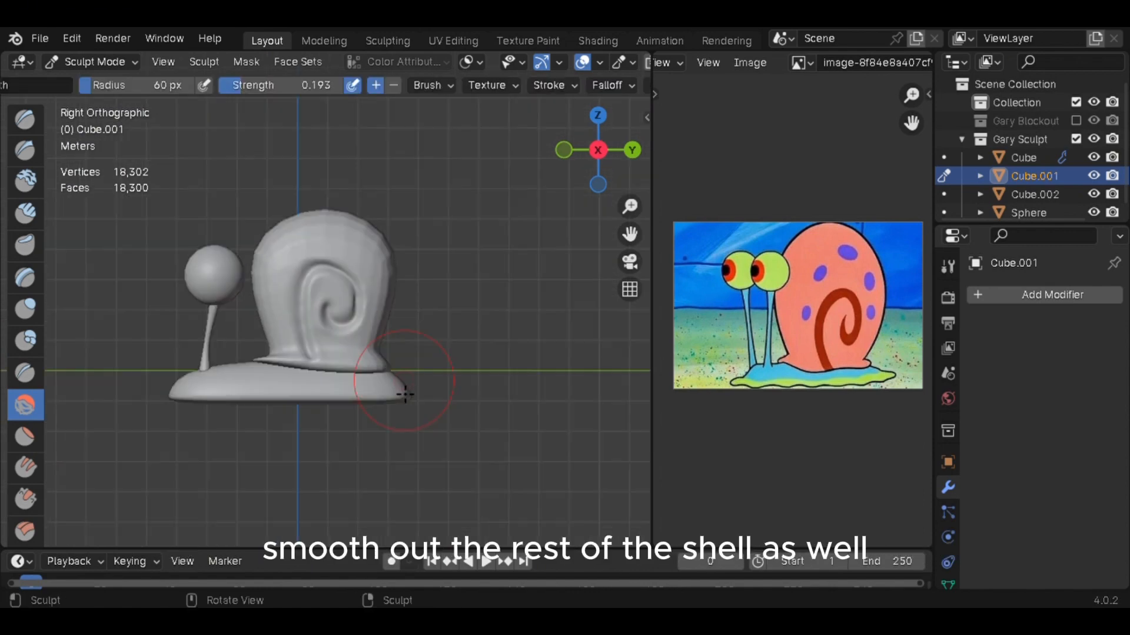
Smooth out the rest of the shell's surface with the Smooth brush at 107 px radius and return to Object Mode
mouse_move(404, 391)
middle_down()
mouse_move(318, 409)
mouse_move(308, 378)
mouse_move(375, 393)
mouse_move(442, 320)
mouse_move(265, 376)
middle_up()
scroll(441, 320, down, 4)
scroll(412, 326, up, 6)
key(f)
click(362, 225)
middle_drag(362, 225, 341, 383)
scroll(338, 365, up, 5)
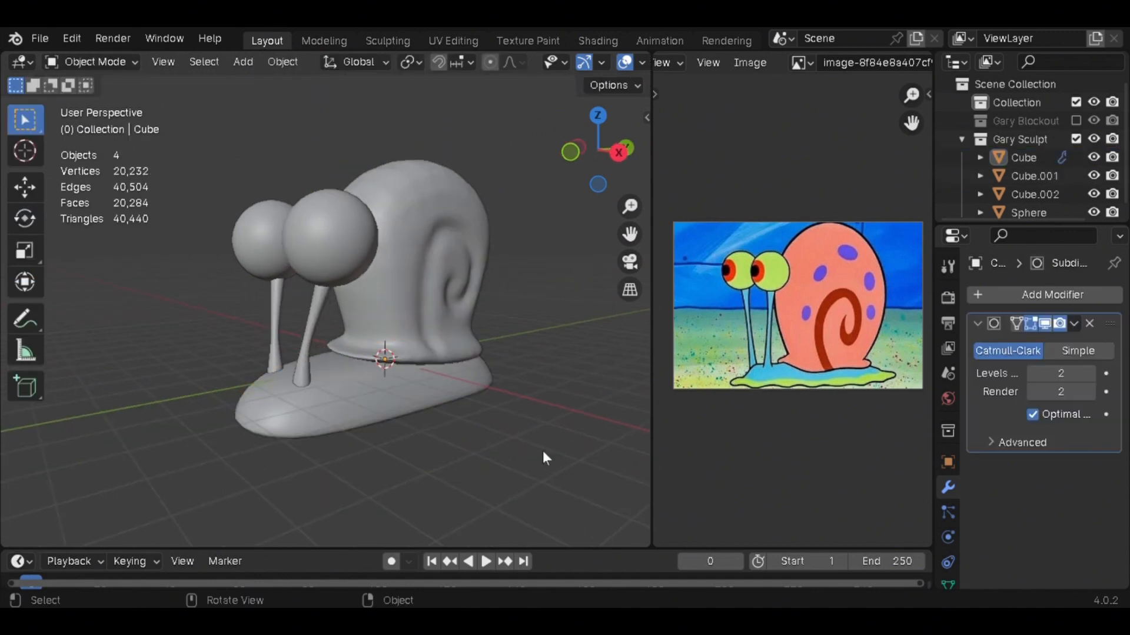
Apply the Subdivision modifier on the snail's body
middle_drag(542, 450, 589, 459)
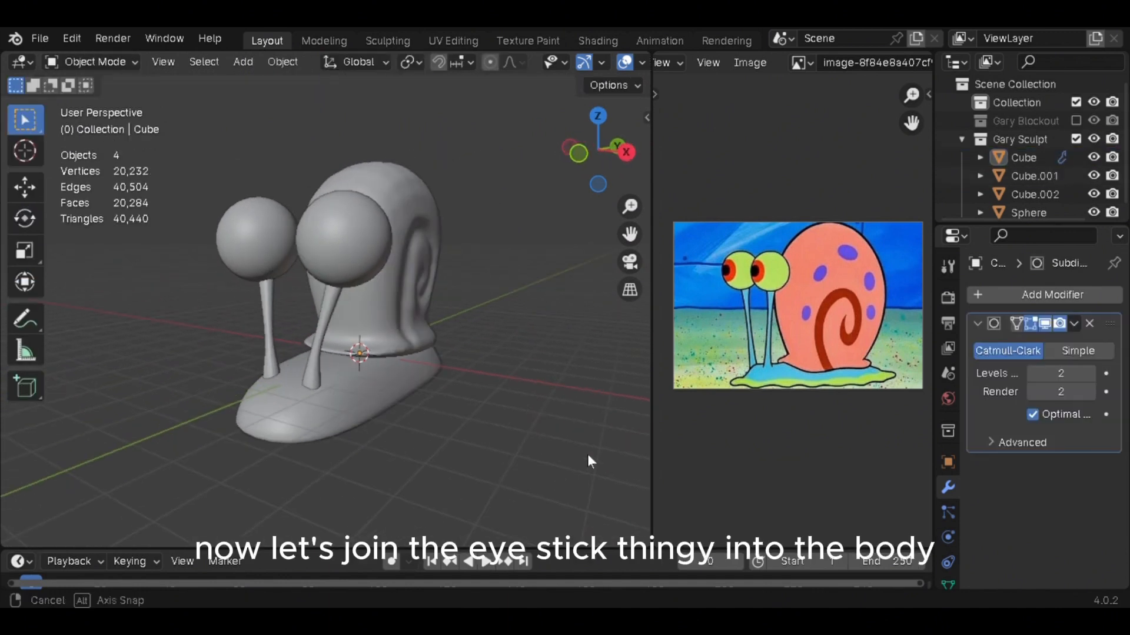
click(346, 415)
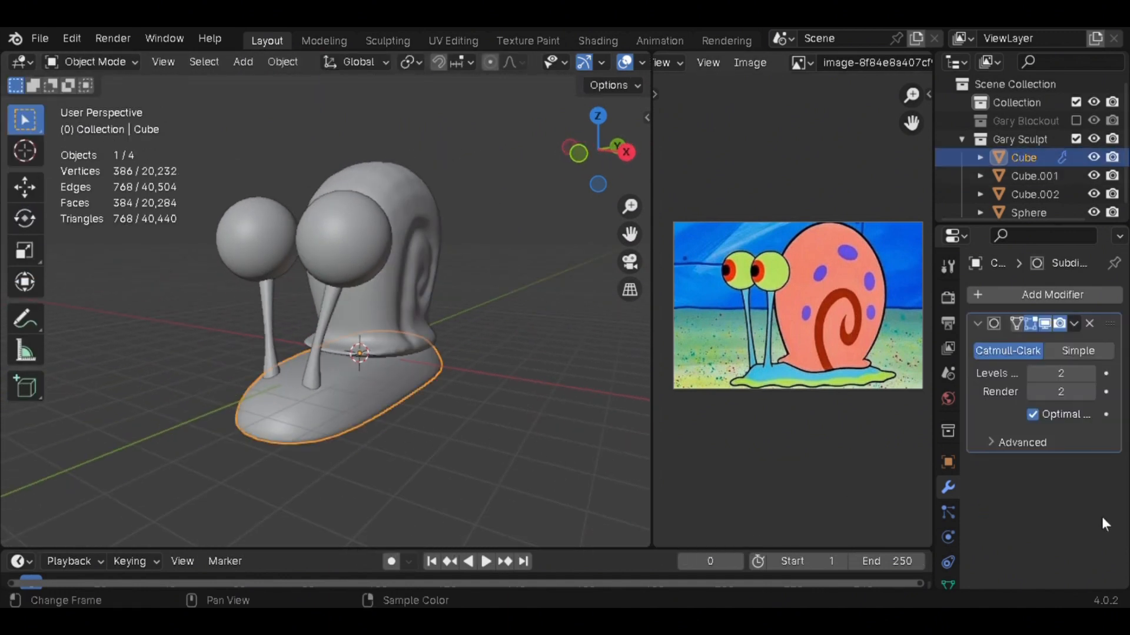
click(449, 453)
click(383, 408)
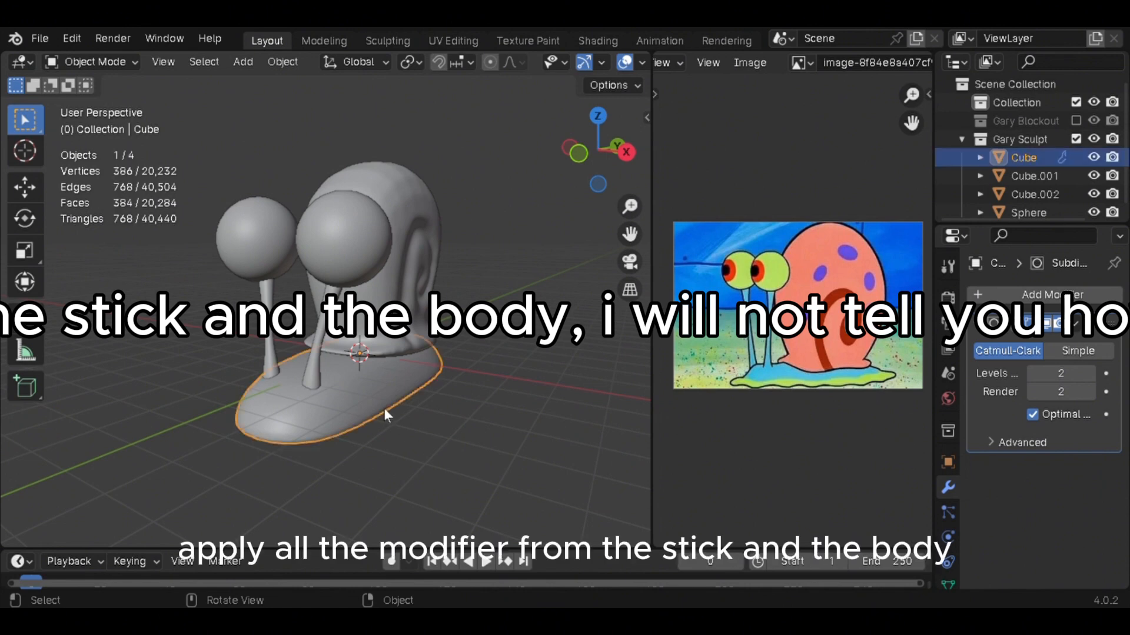
click(328, 339)
click(453, 417)
middle_drag(500, 456, 415, 388)
scroll(399, 468, up, 3)
click(480, 385)
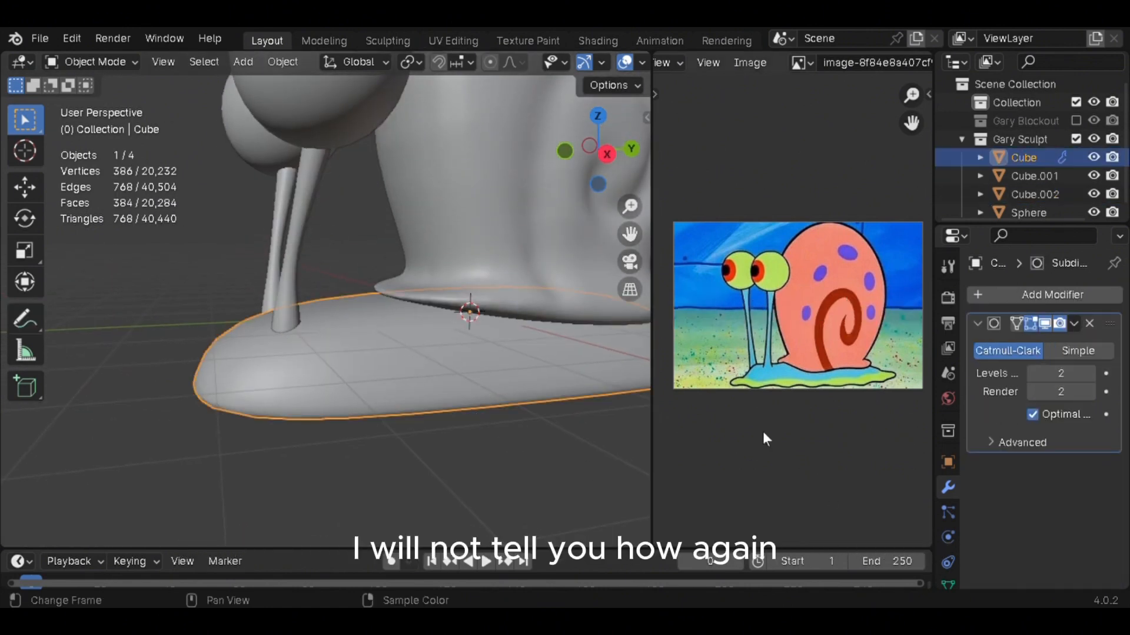
key(ctrl+a)
middle_drag(500, 404, 303, 327)
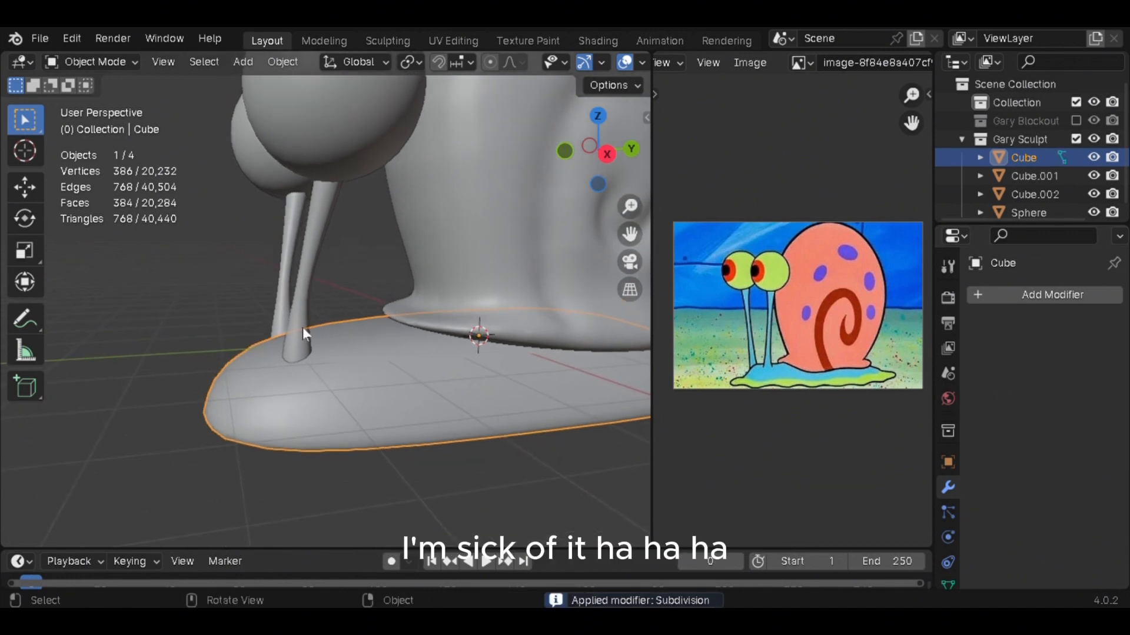
Join the eye stalks with the body into one object, keeping the body as the active object
click(303, 298)
key(alt+a)
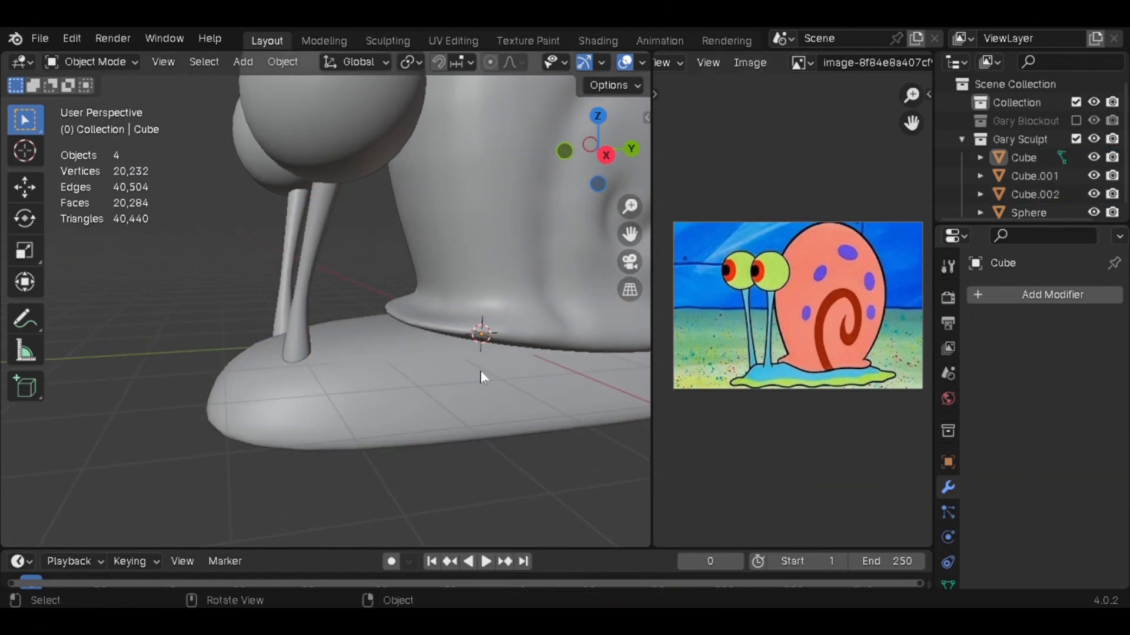
click(316, 250)
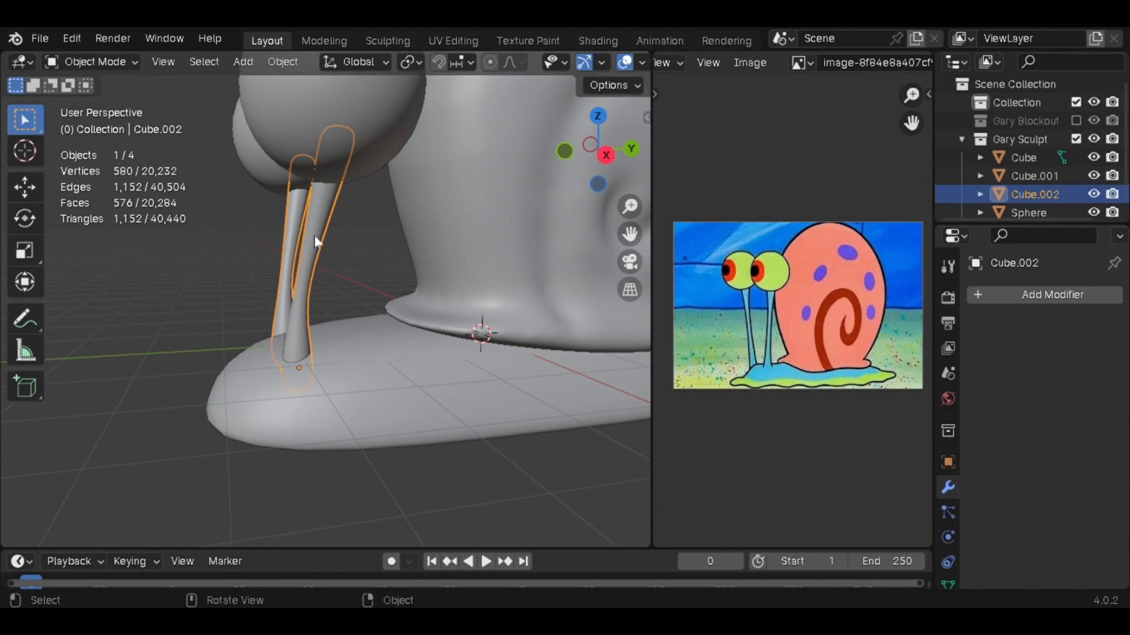
shift+click(447, 403)
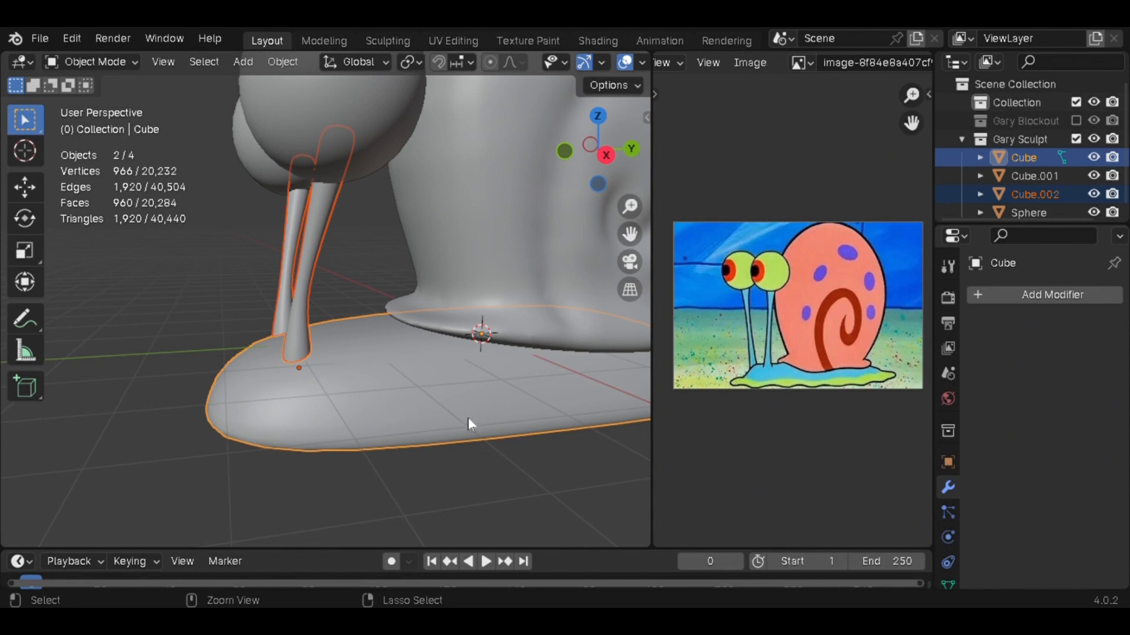
key(ctrl+j)
Switch the joined body and eye stalks to Sculpt Mode
scroll(510, 443, down, 3)
key(KP_3)
scroll(432, 386, up, 4)
key(ctrl+Tab)
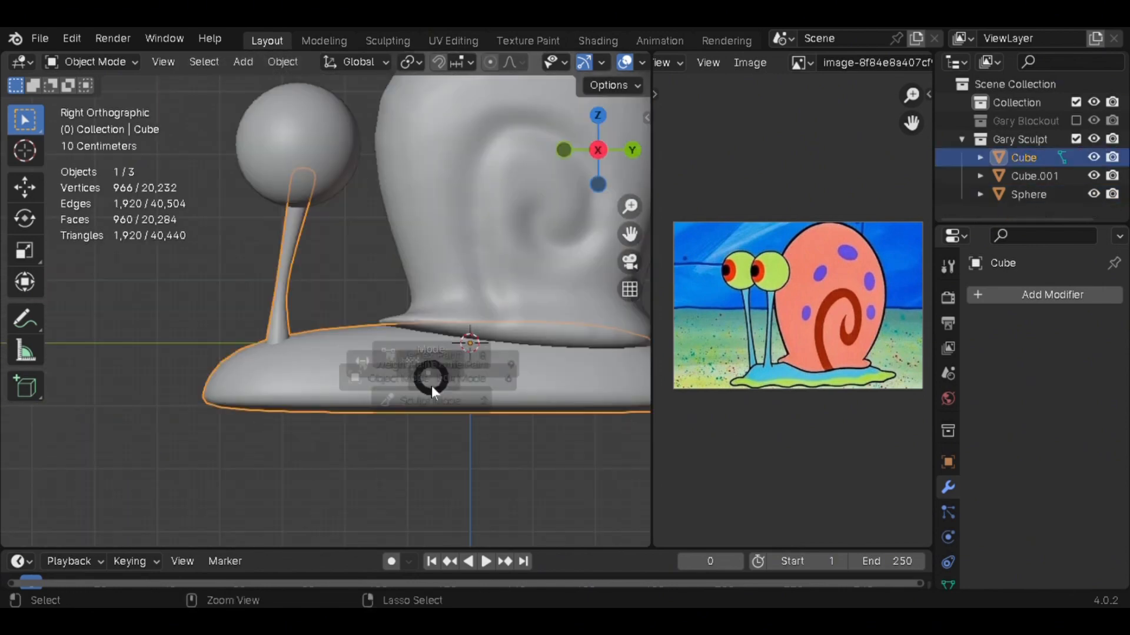
click(433, 480)
Examine from several angles where the eye stalks intersect the body
mouse_move(441, 487)
middle_down()
mouse_move(467, 429)
mouse_move(388, 404)
mouse_move(393, 335)
middle_up()
scroll(391, 408, up, 4)
scroll(305, 380, up, 3)
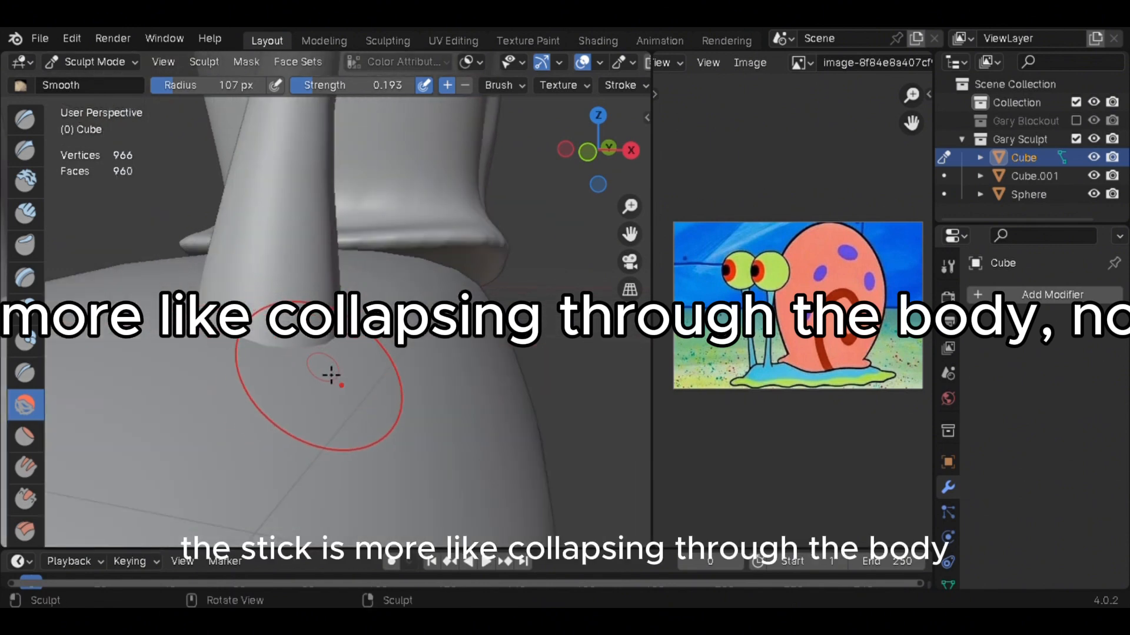
middle_drag(331, 375, 377, 360)
middle_drag(526, 343, 306, 383)
mouse_move(222, 353)
shift+middle_down()
mouse_move(348, 402)
mouse_move(425, 383)
shift+middle_up()
mouse_move(359, 359)
middle_down()
mouse_move(394, 396)
mouse_move(350, 376)
middle_up()
scroll(347, 396, down, 4)
scroll(353, 406, up, 5)
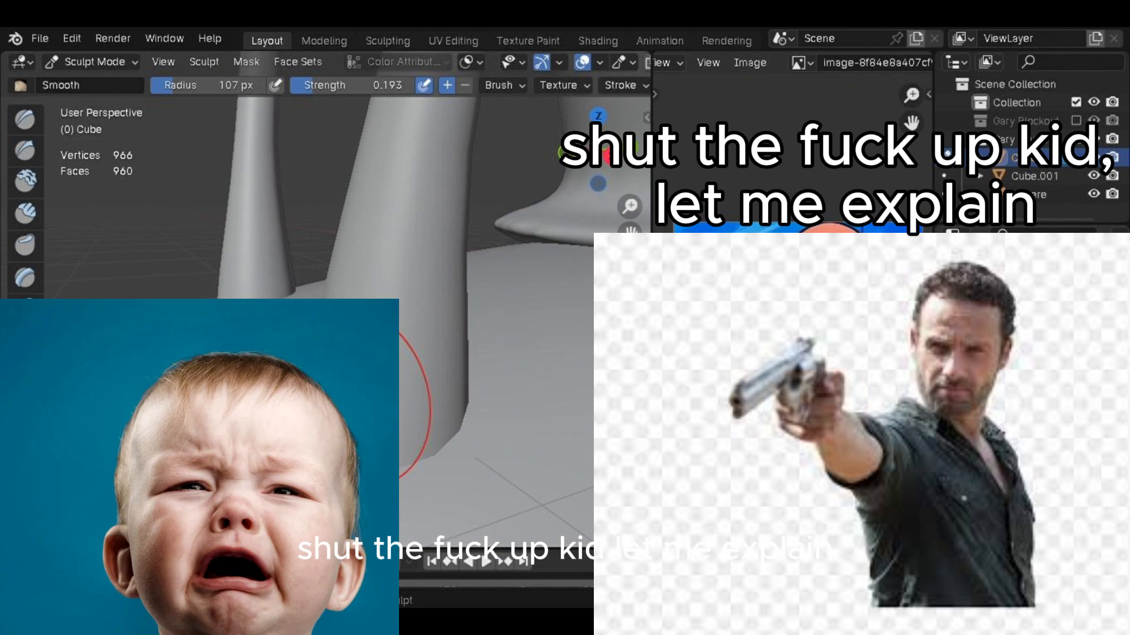
middle_drag(349, 402, 434, 396)
scroll(406, 397, down, 4)
Set the body's remesh voxel size and remesh it to fuse the eye stalks with the body, then return to Object Mode
key(r)
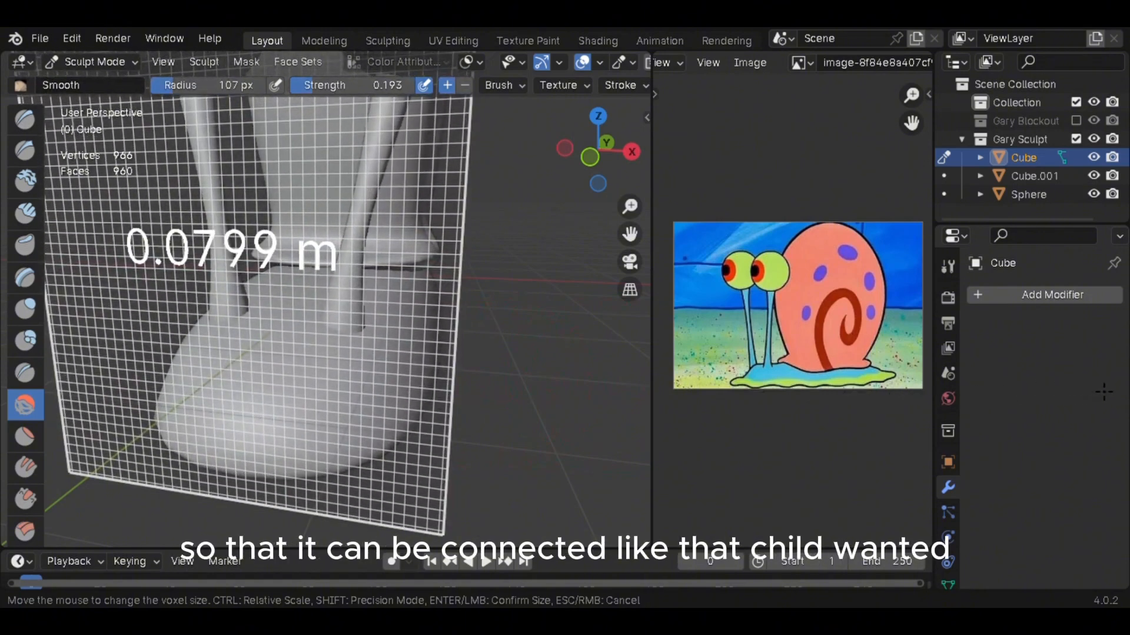
click(485, 379)
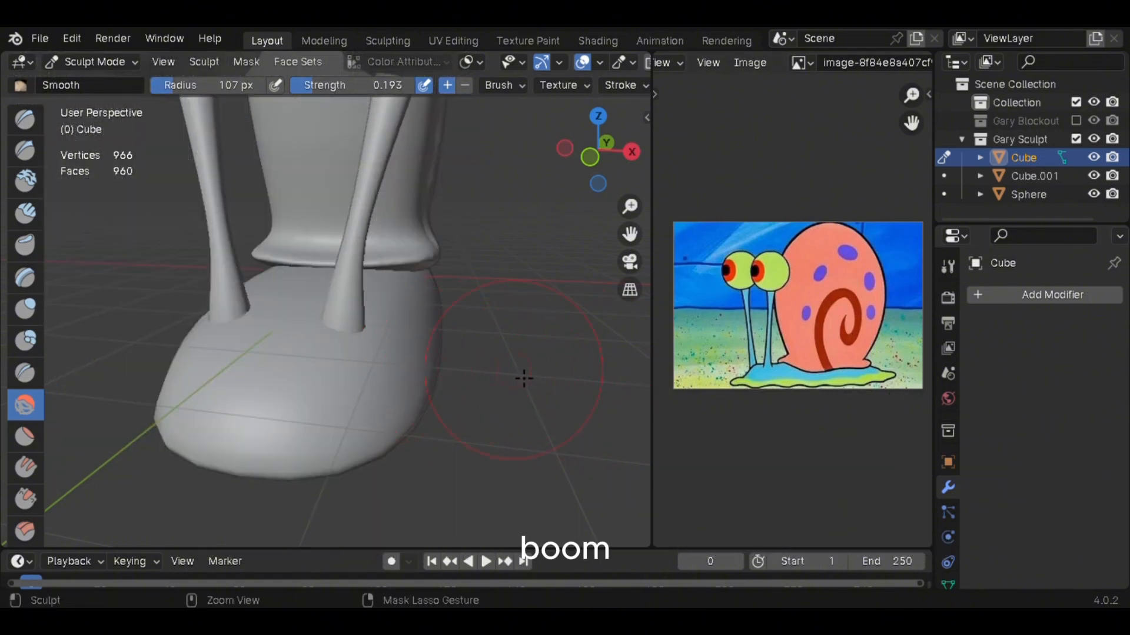
mouse_move(526, 379)
middle_down()
mouse_move(340, 381)
mouse_move(365, 356)
middle_up()
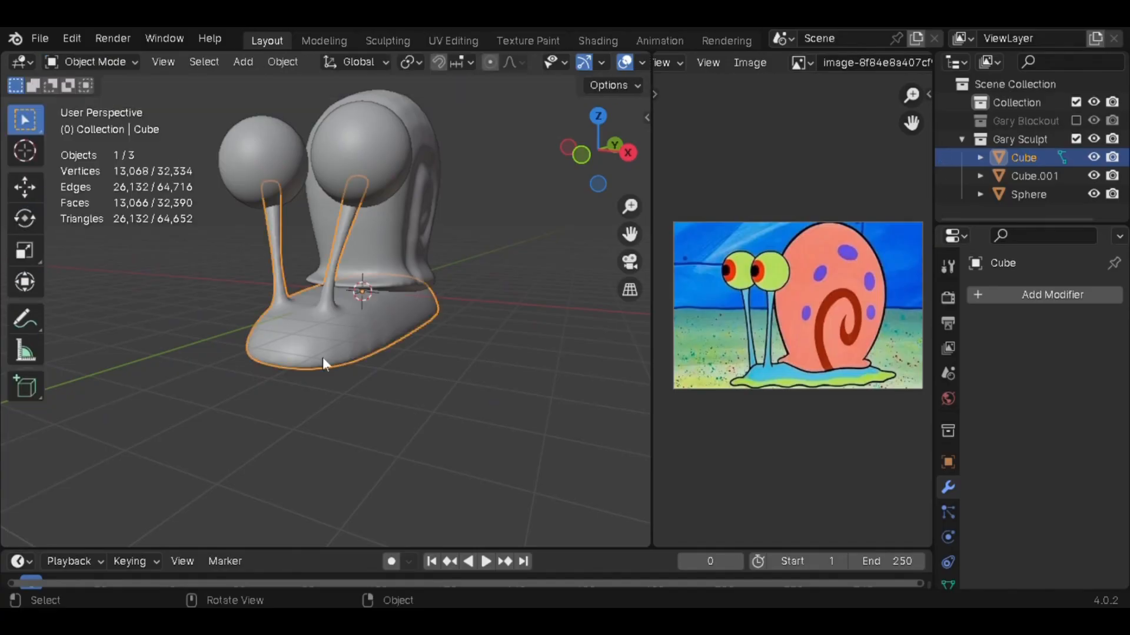
Select the fused snail body and switch it back to Sculpt Mode
mouse_move(323, 358)
middle_down()
mouse_move(366, 445)
mouse_move(228, 393)
mouse_move(382, 421)
mouse_move(387, 361)
mouse_move(423, 341)
middle_up()
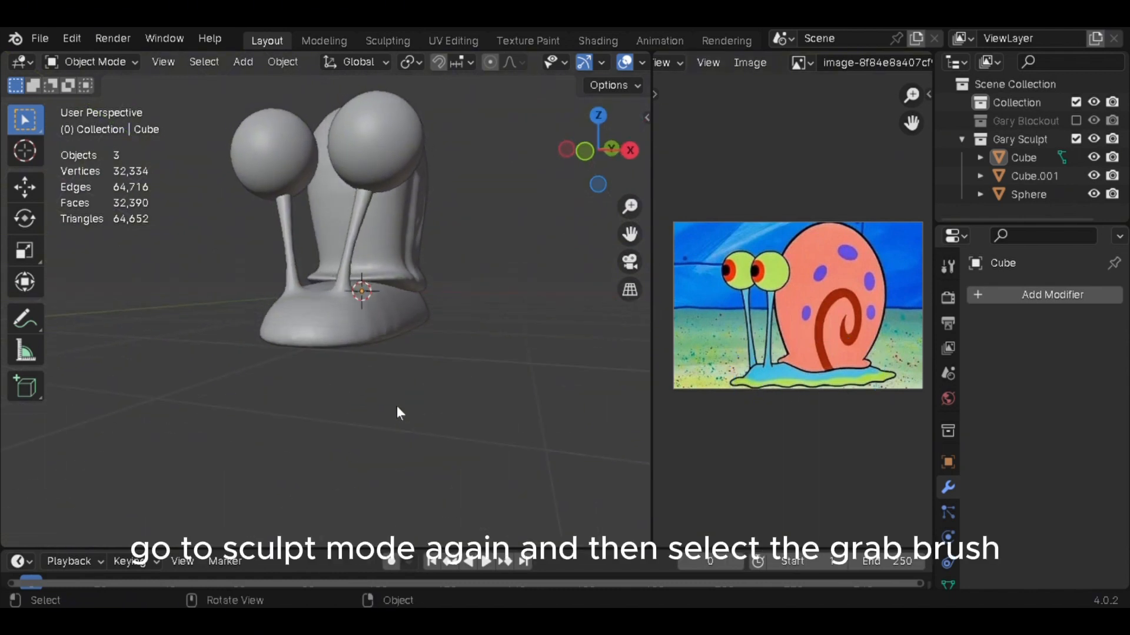
click(372, 334)
key(ctrl+Tab)
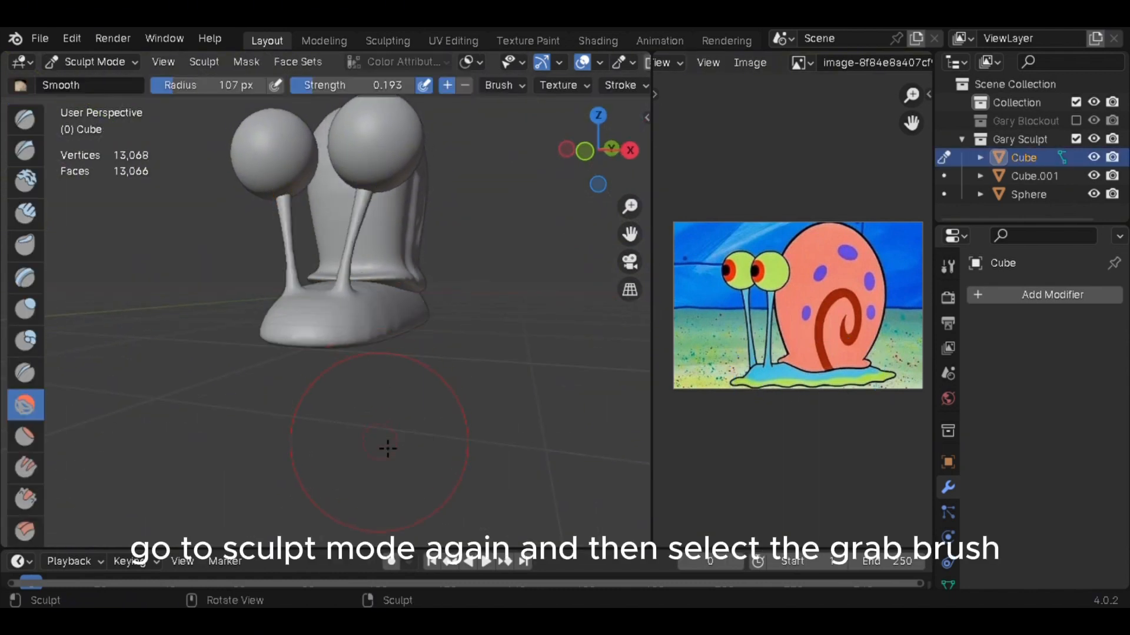
Switch to the Grab brush and, from the bottom view, pull the body's sides outward near the head
middle_drag(386, 447, 409, 347)
scroll(409, 347, up, 4)
scroll(36, 421, down, 5)
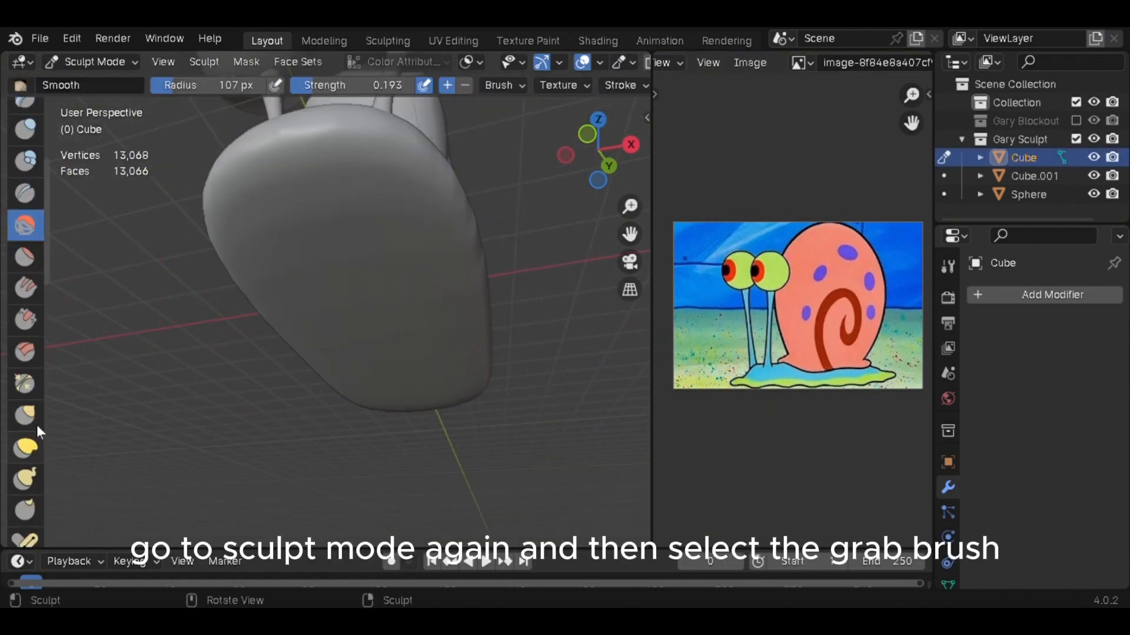
click(597, 180)
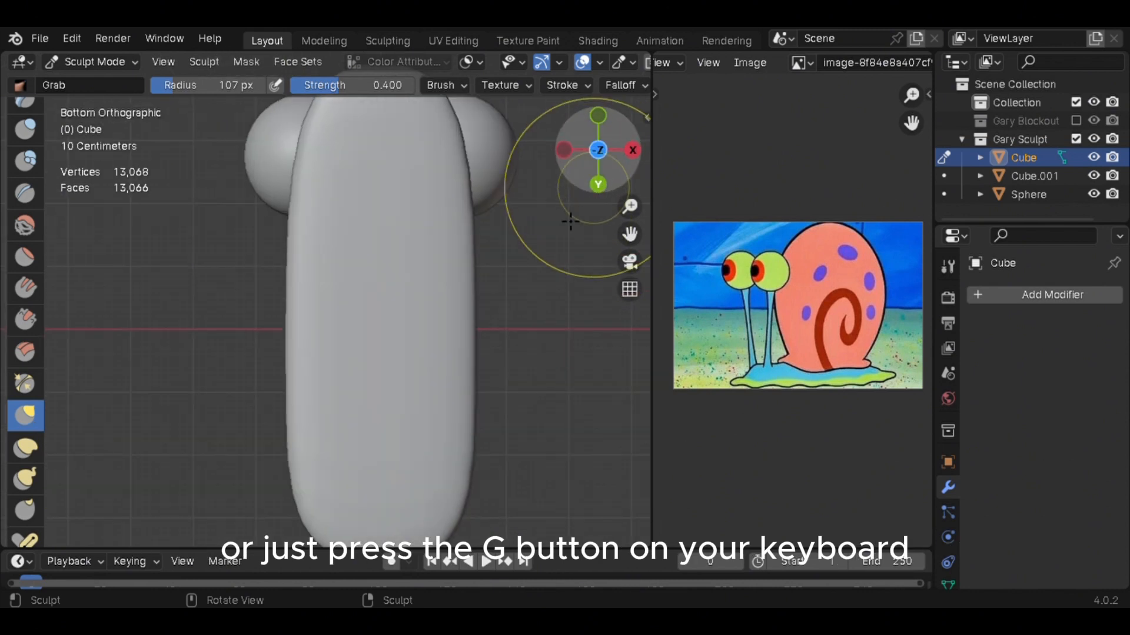
scroll(424, 308, up, 2)
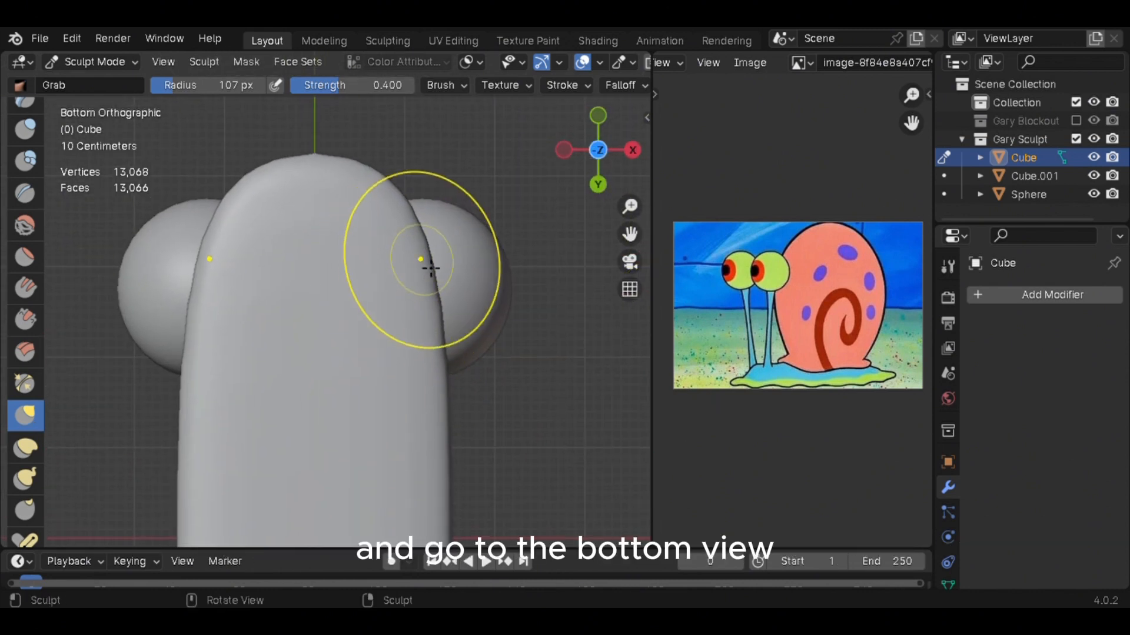
drag(497, 265, 508, 266)
Pull three more spaced bulges out of the body's side edges towards the tail to make the foot wavy
shift+middle_drag(479, 320, 477, 201)
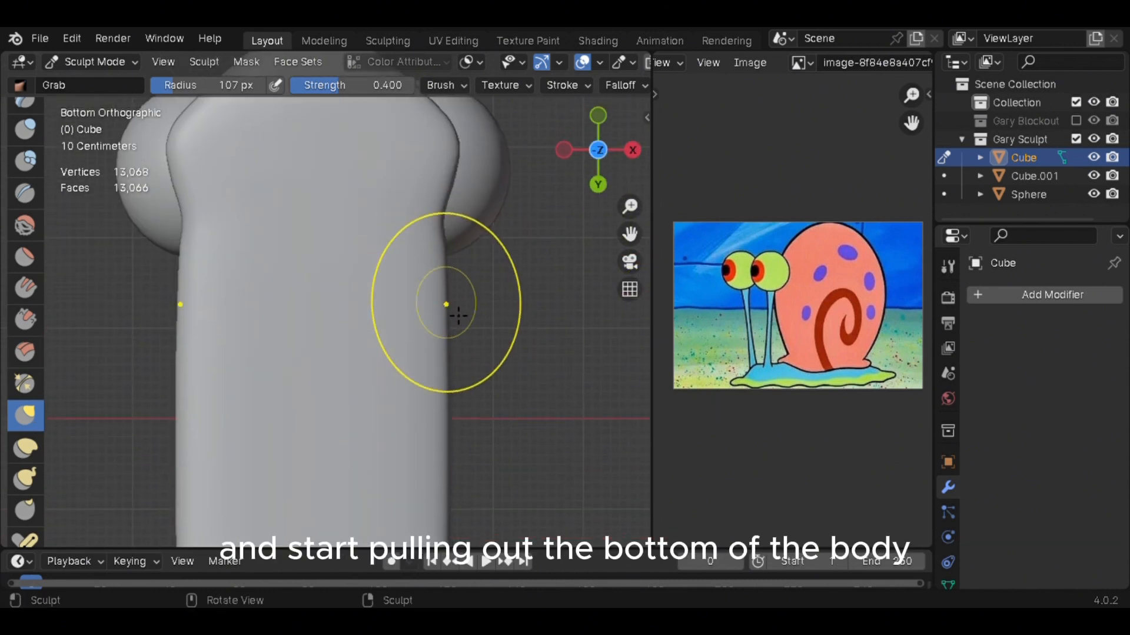
drag(464, 318, 529, 321)
shift+middle_drag(461, 393, 460, 247)
drag(466, 345, 525, 348)
shift+middle_drag(515, 320, 518, 197)
drag(471, 351, 509, 354)
shift+middle_drag(535, 391, 519, 276)
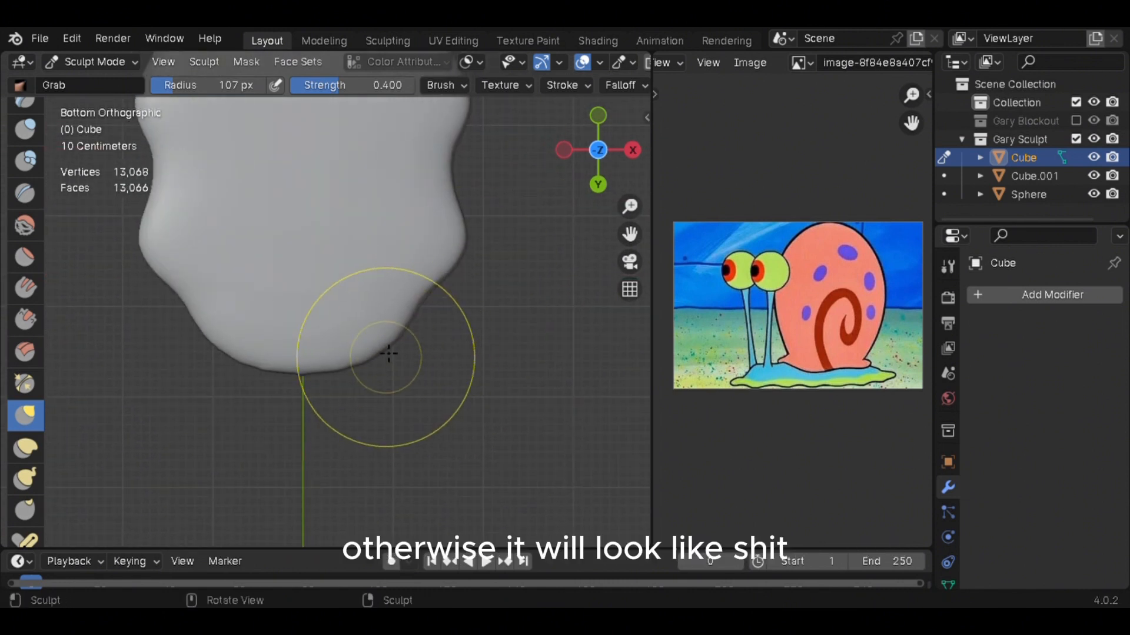
Pull the tail end's corners and tip outward, and grab the body's front edge forward into rounded lobes
drag(388, 355, 414, 400)
drag(308, 434, 307, 448)
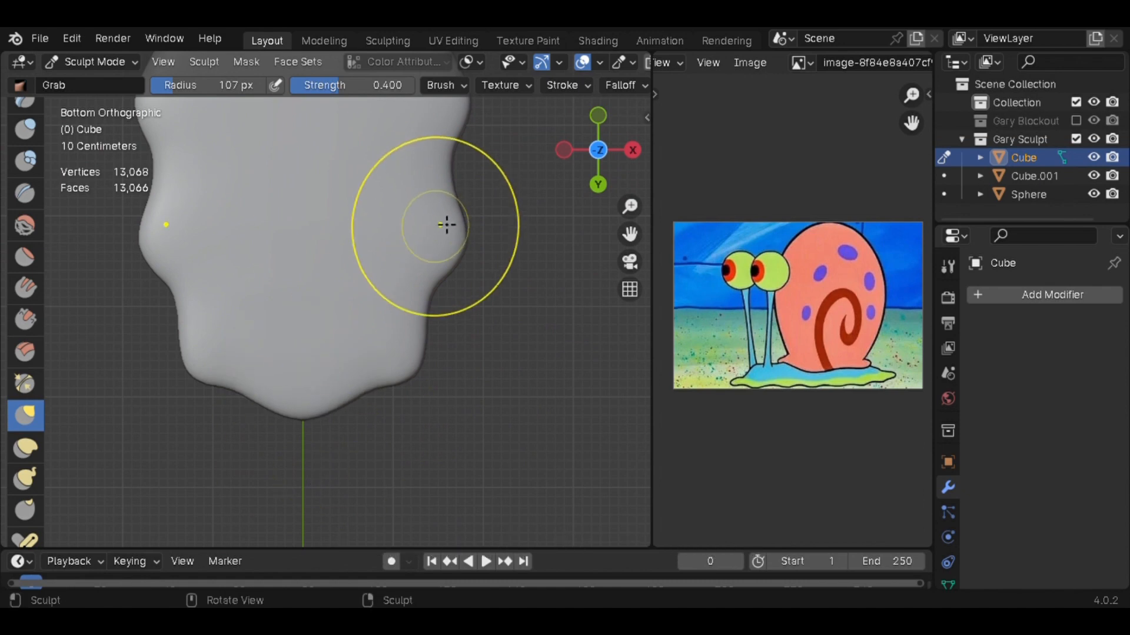
shift+middle_drag(434, 170, 415, 316)
scroll(412, 318, down, 4)
shift+middle_drag(348, 175, 347, 347)
scroll(352, 330, up, 4)
drag(355, 268, 359, 234)
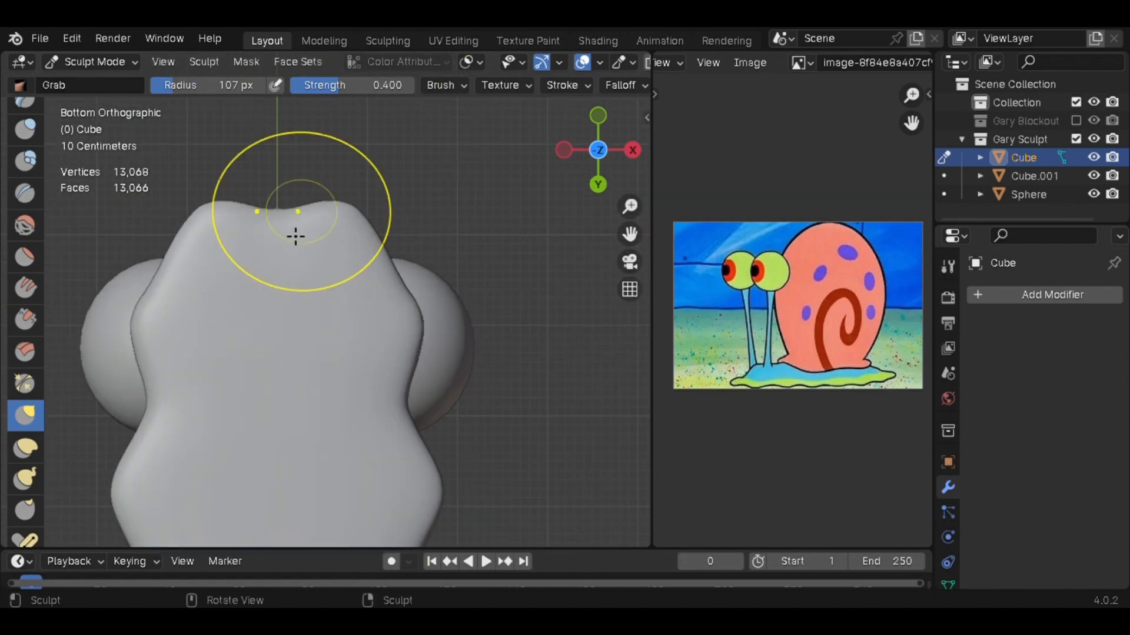
Review the wavy foot from the side and at an angle, and set the brush radius to 106 px
scroll(461, 347, down, 4)
mouse_move(461, 348)
middle_down()
mouse_move(453, 435)
mouse_move(403, 373)
mouse_move(530, 370)
mouse_move(515, 369)
middle_up()
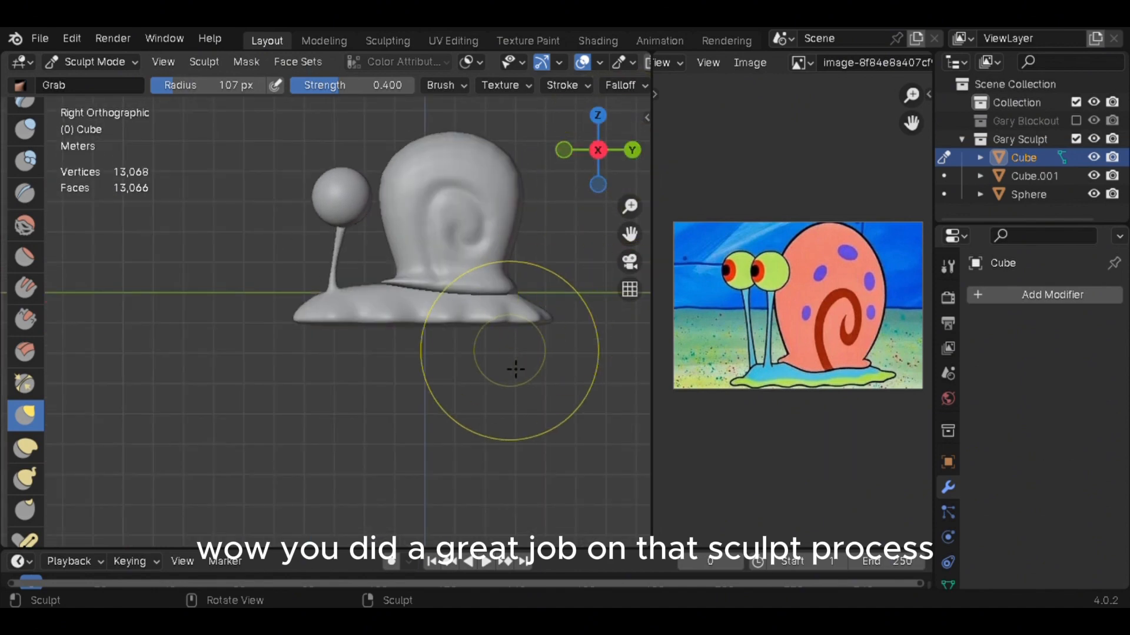
scroll(353, 365, up, 4)
middle_drag(353, 365, 377, 364)
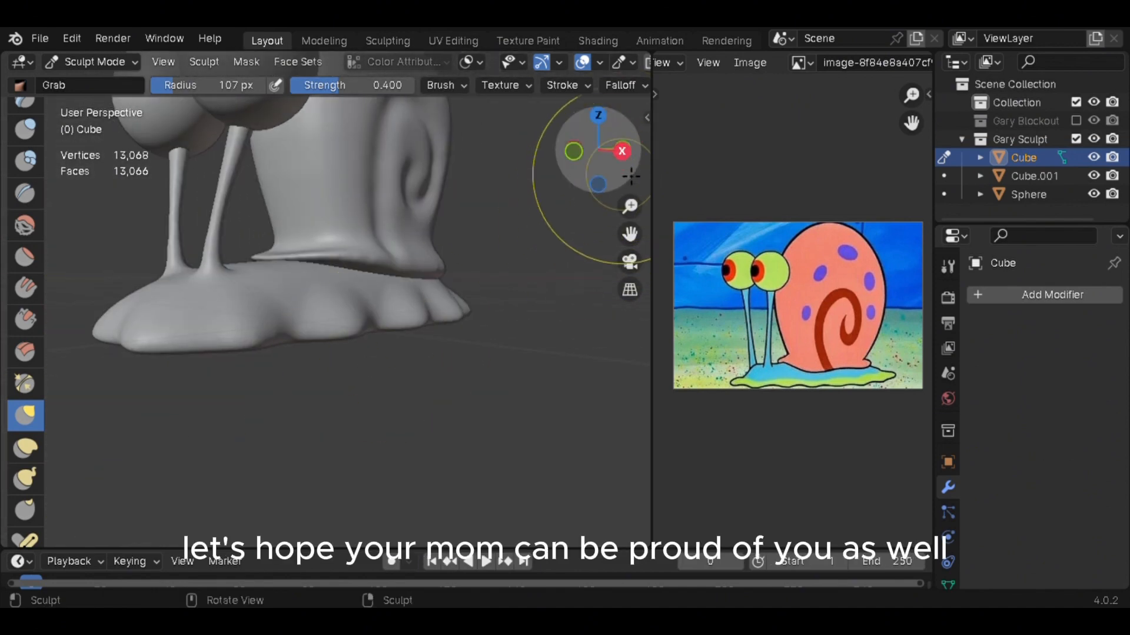
click(622, 151)
key(f)
click(445, 366)
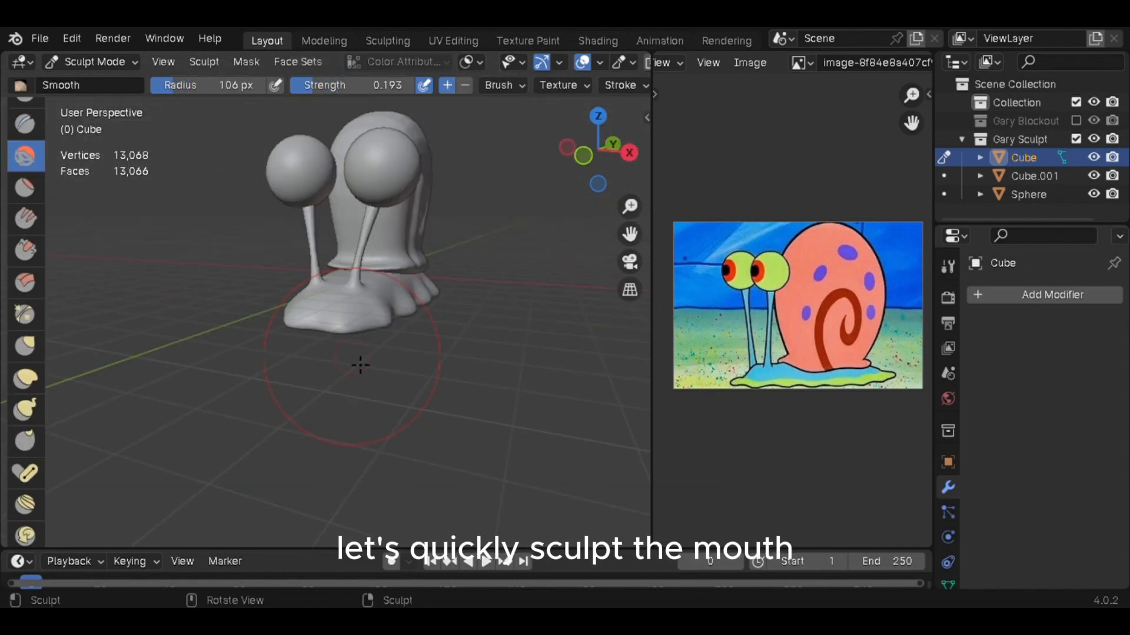
Enlarge the Grab brush and, from the side view, reshape the front of the head for the mouth
scroll(360, 365, up, 4)
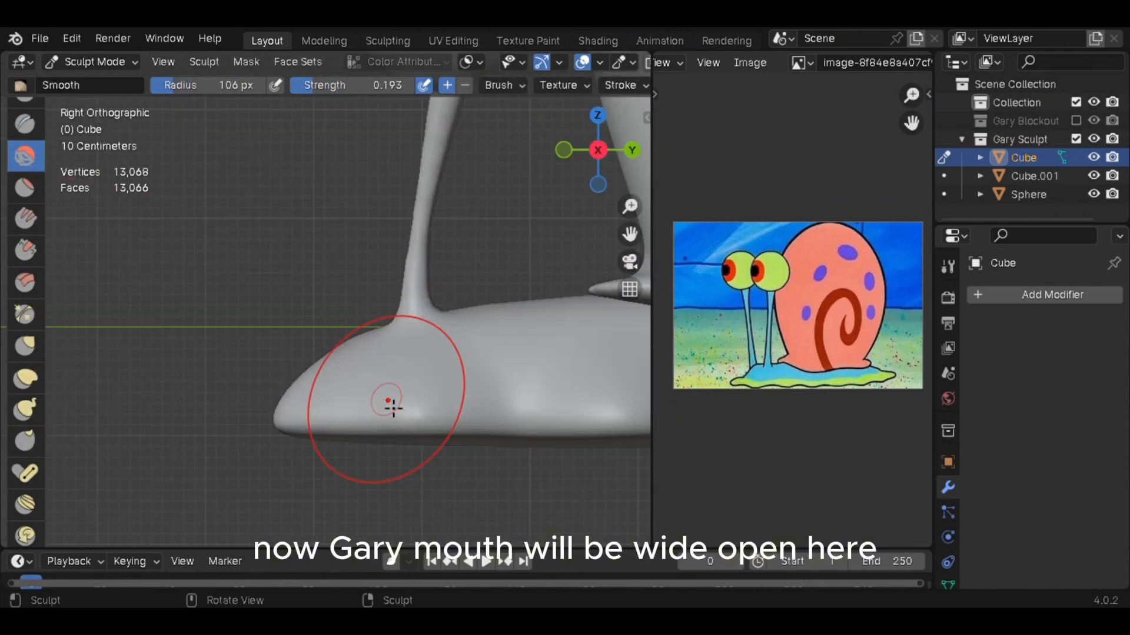
key(g)
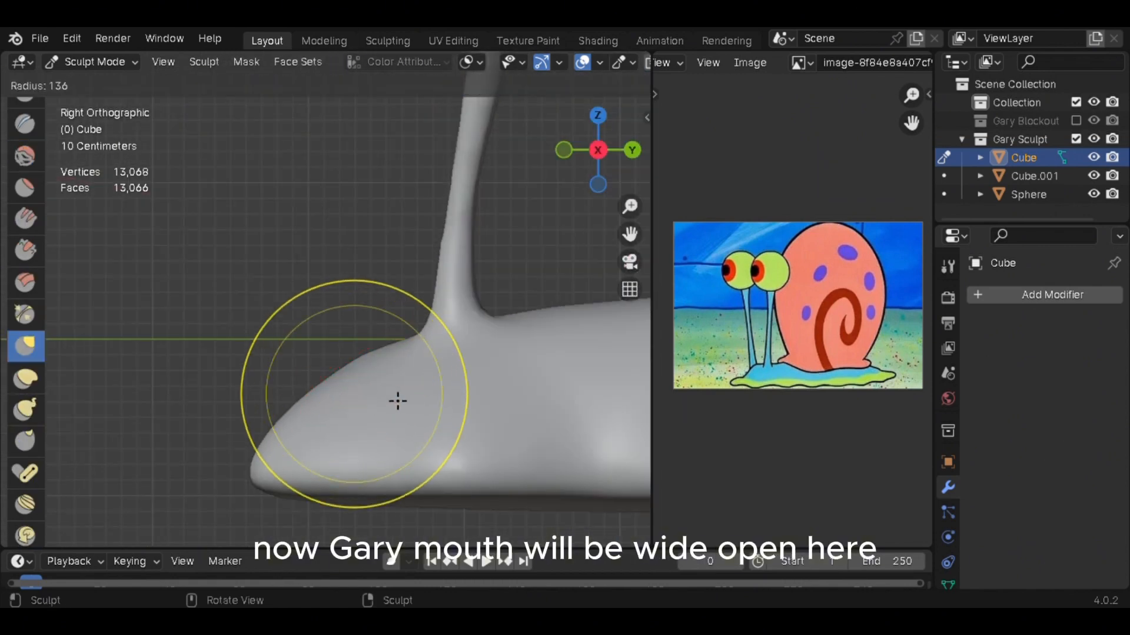
key(f)
mouse_move(378, 394)
middle_down()
mouse_move(347, 408)
mouse_move(403, 421)
mouse_move(327, 404)
middle_up()
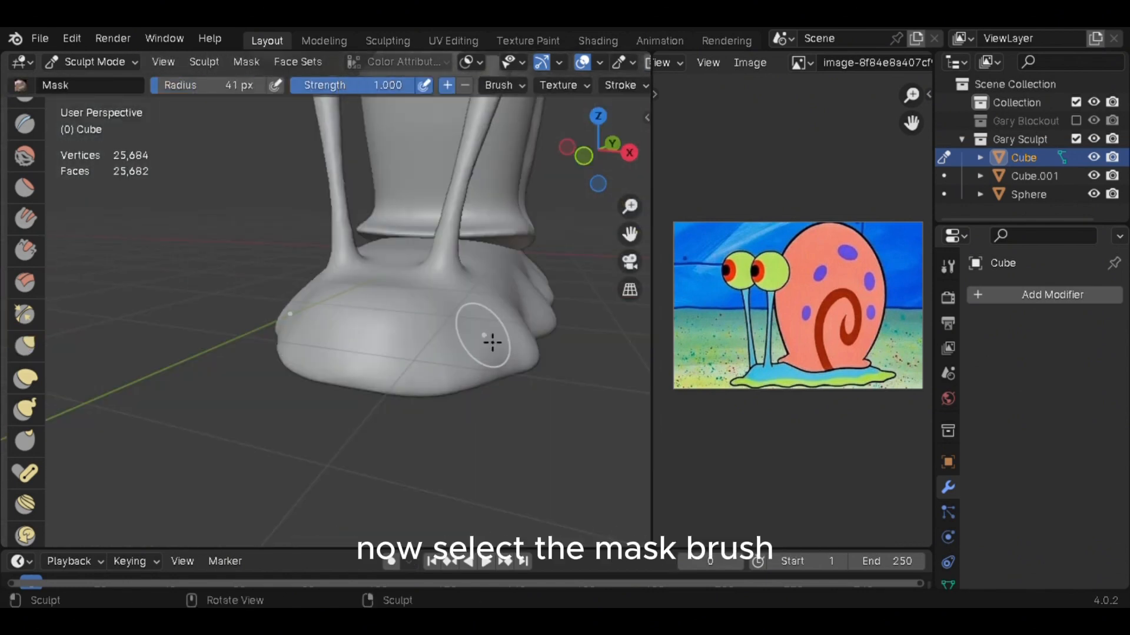
Remesh the body more finely and paint a smile-shaped mask with the Mask brush on the front of the head
key(r)
key(Escape)
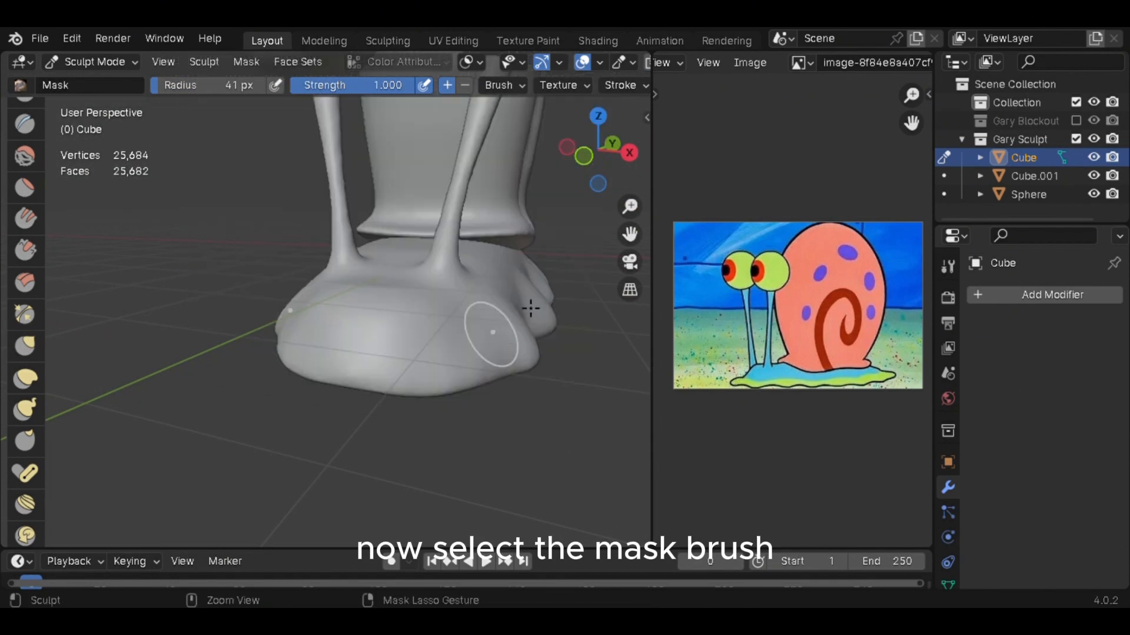
click(583, 156)
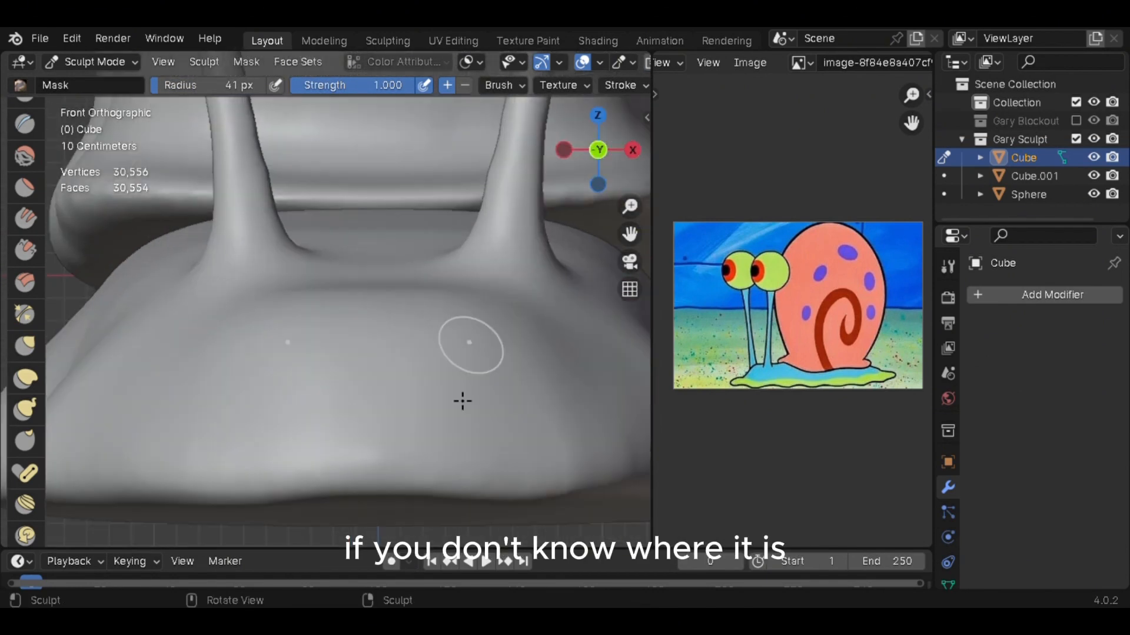
click(298, 364)
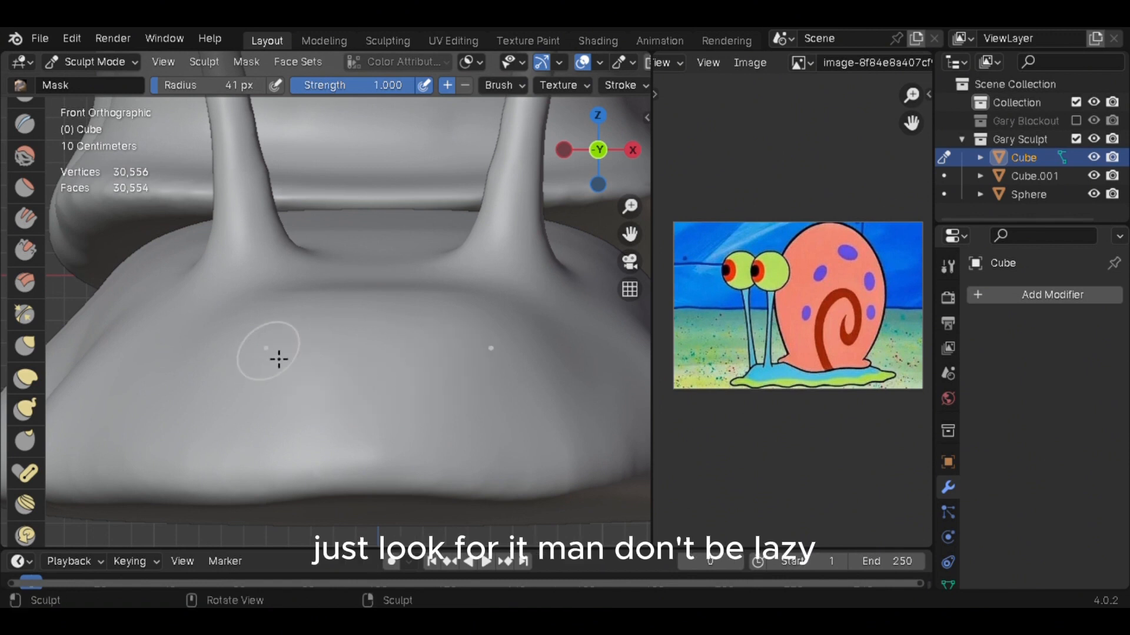
drag(418, 393, 482, 347)
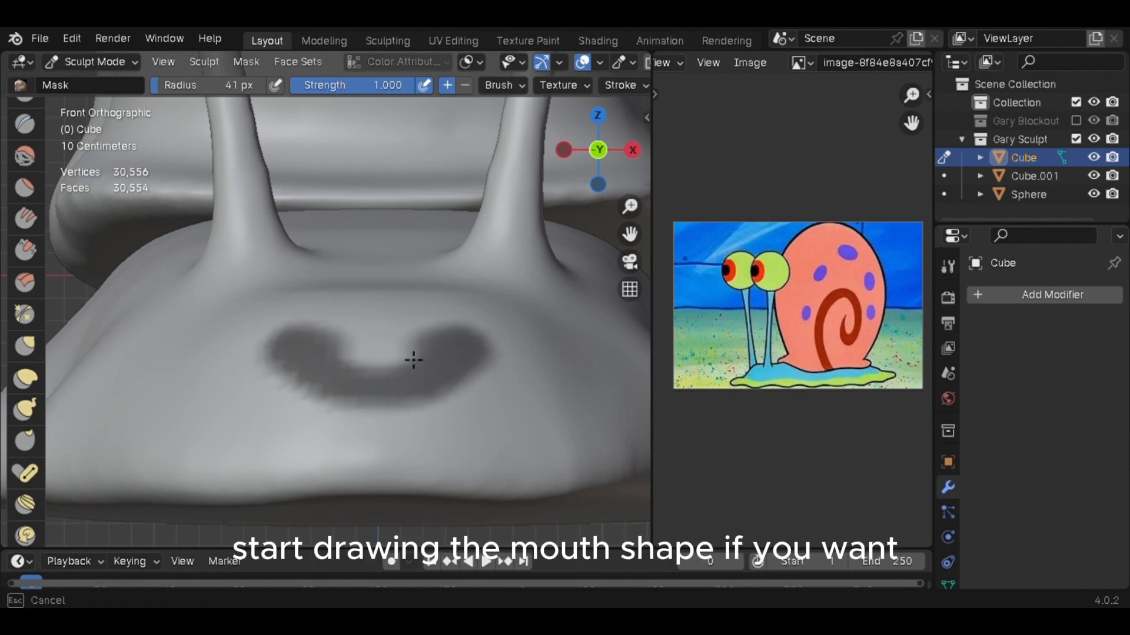
Invert the mask and push the mouth area back into the head along the Y axis with the Move tool
mouse_move(357, 384)
middle_down()
mouse_move(330, 429)
mouse_move(433, 418)
mouse_move(346, 389)
middle_up()
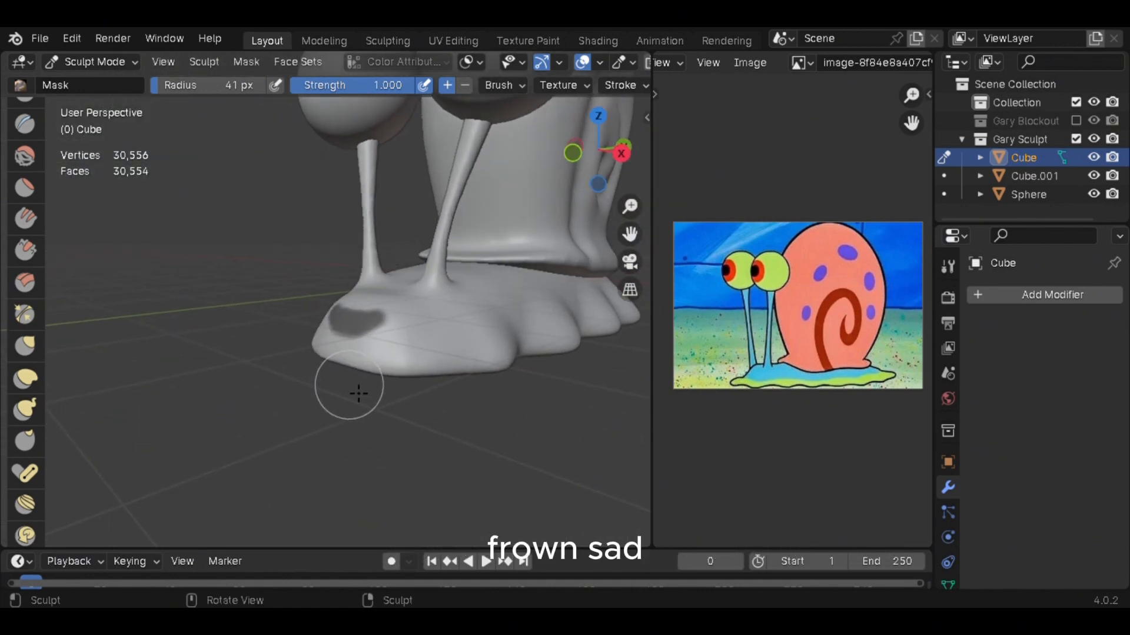
key(ctrl+i)
scroll(17, 453, down, 10)
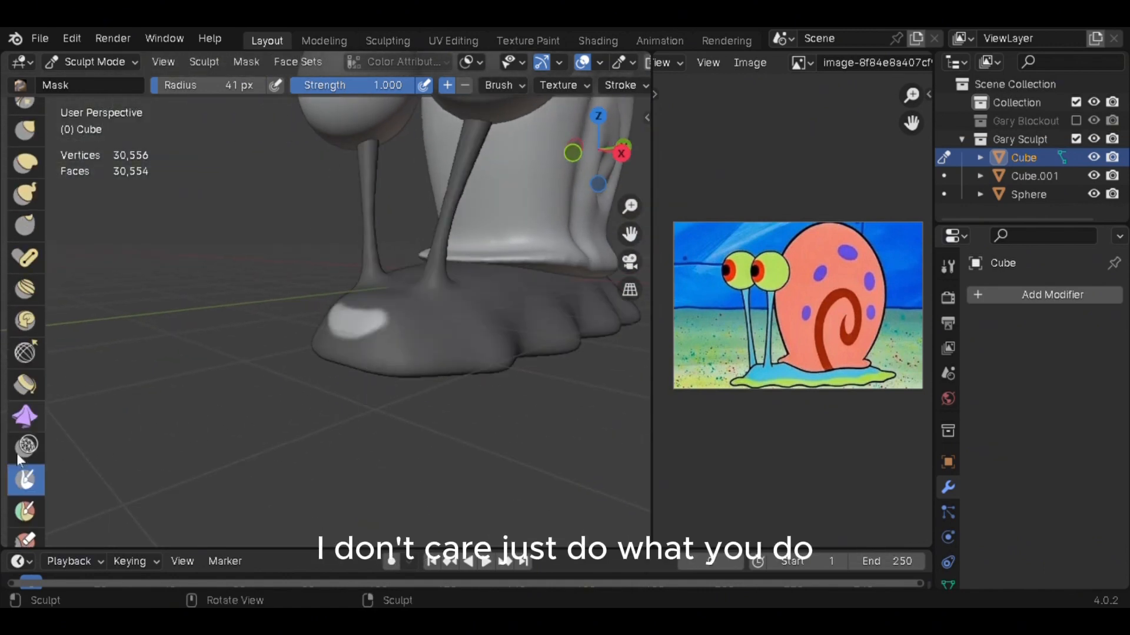
scroll(22, 415, down, 10)
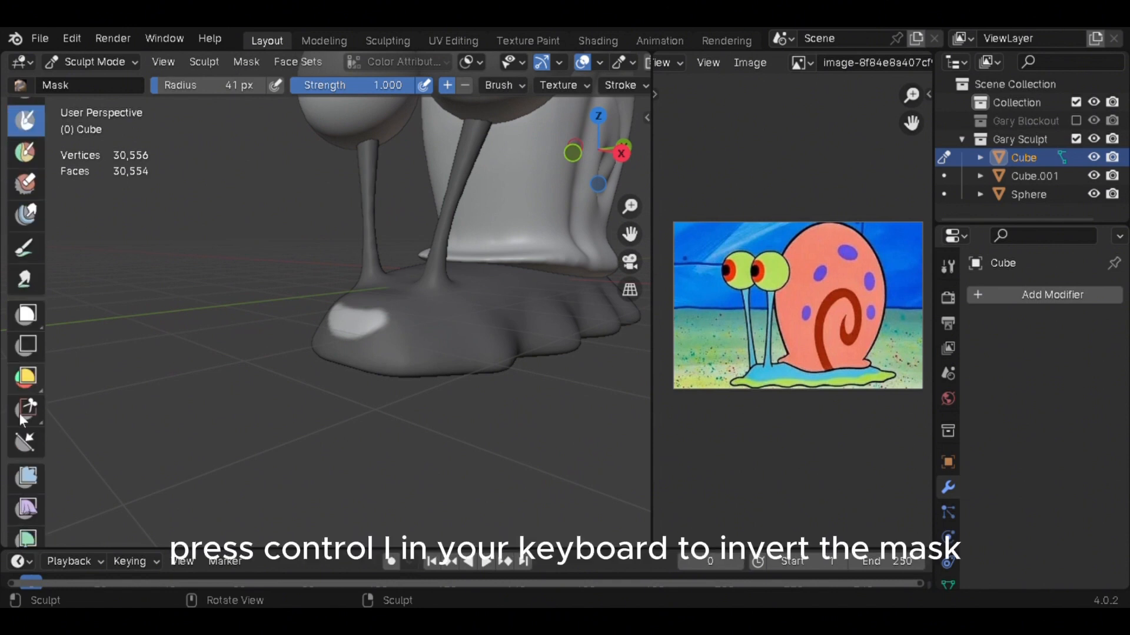
click(24, 395)
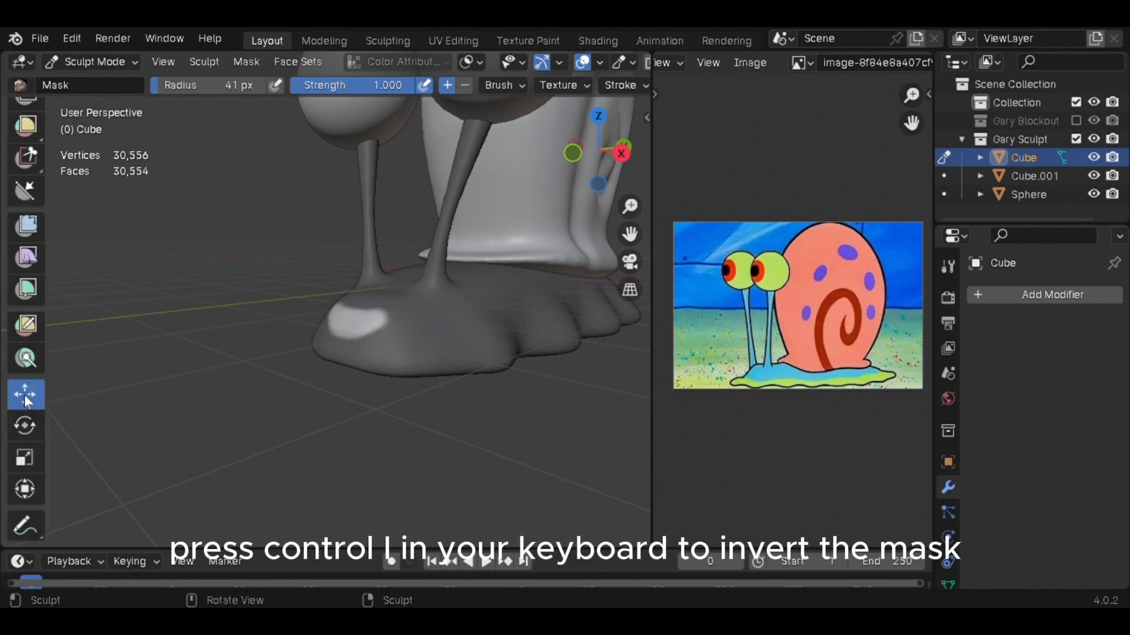
middle_drag(571, 334, 385, 390)
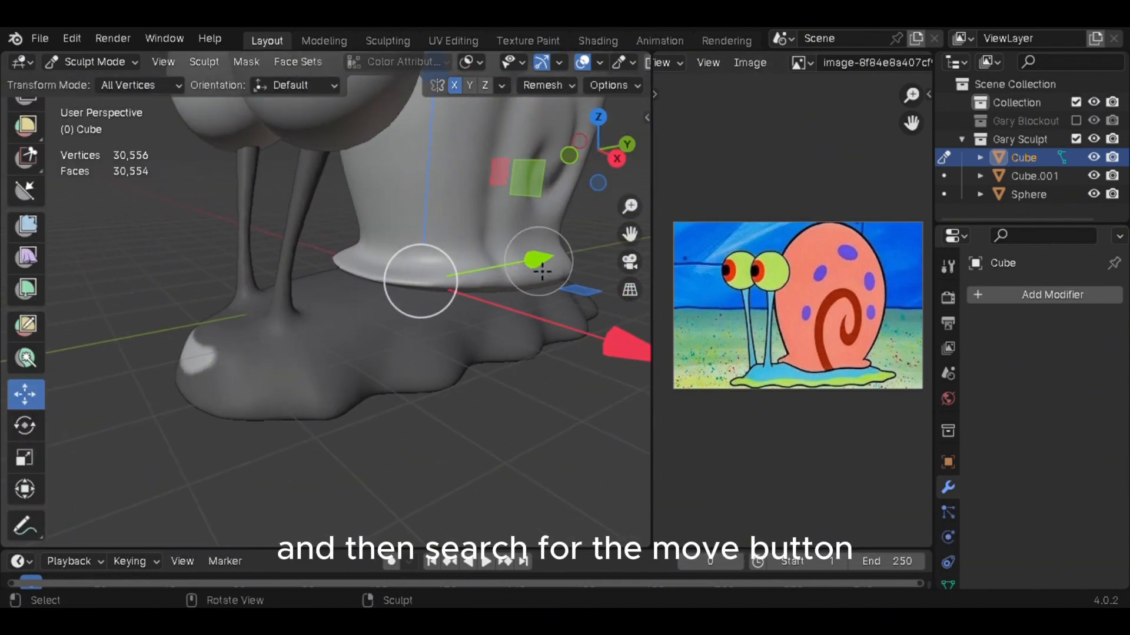
drag(542, 270, 583, 262)
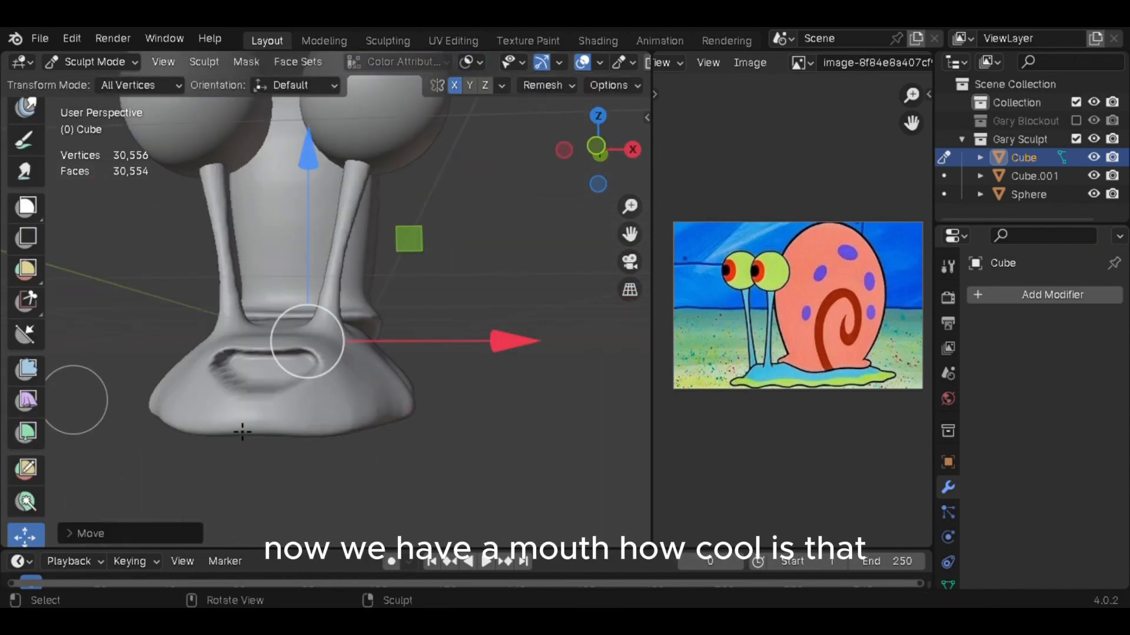
Adjust the body's voxel size and remesh it with the new mouth cavity
key(r)
click(306, 423)
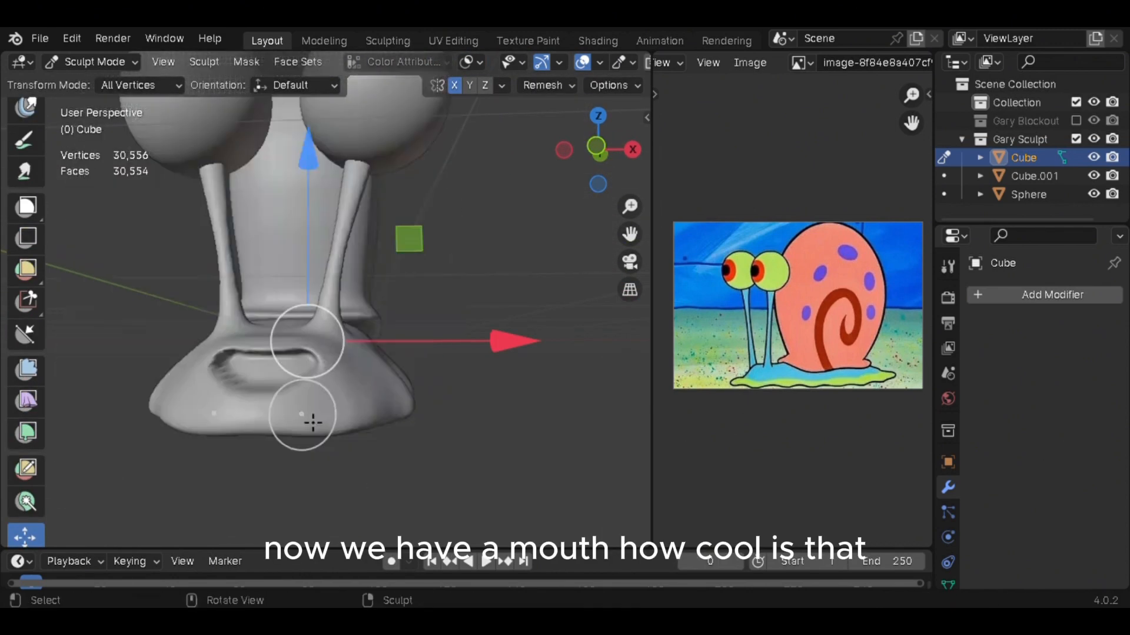
key(ctrl+r)
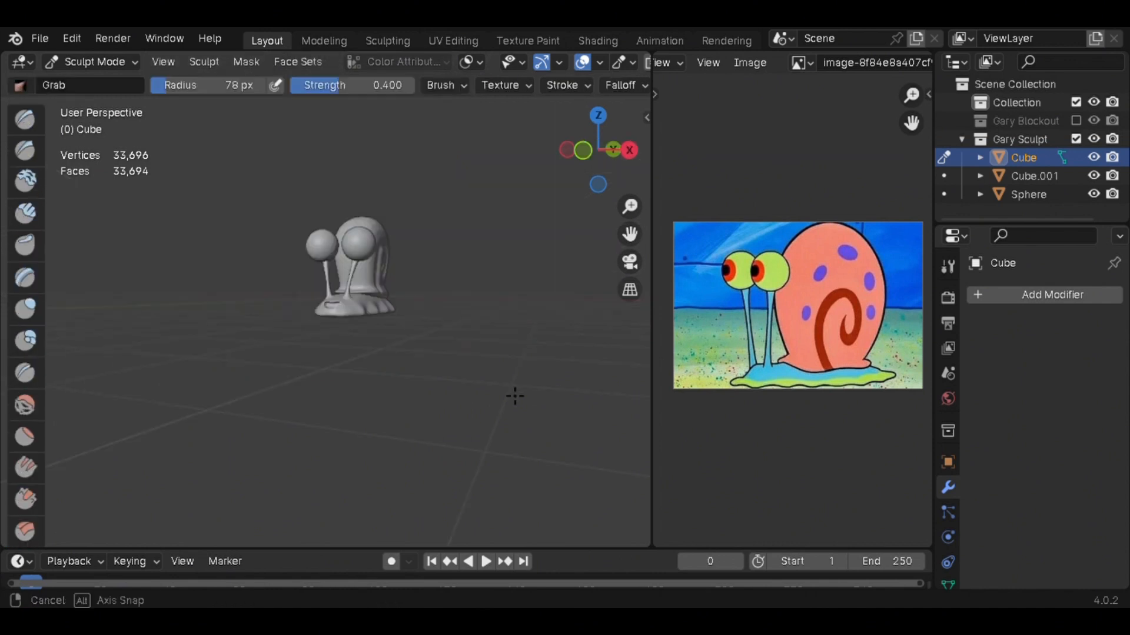
Check the body from several sides, switch sculpting to the shell and smooth its surface with the Smooth brush
mouse_move(443, 422)
middle_down()
mouse_move(312, 391)
mouse_move(467, 411)
mouse_move(421, 380)
middle_up()
click(631, 151)
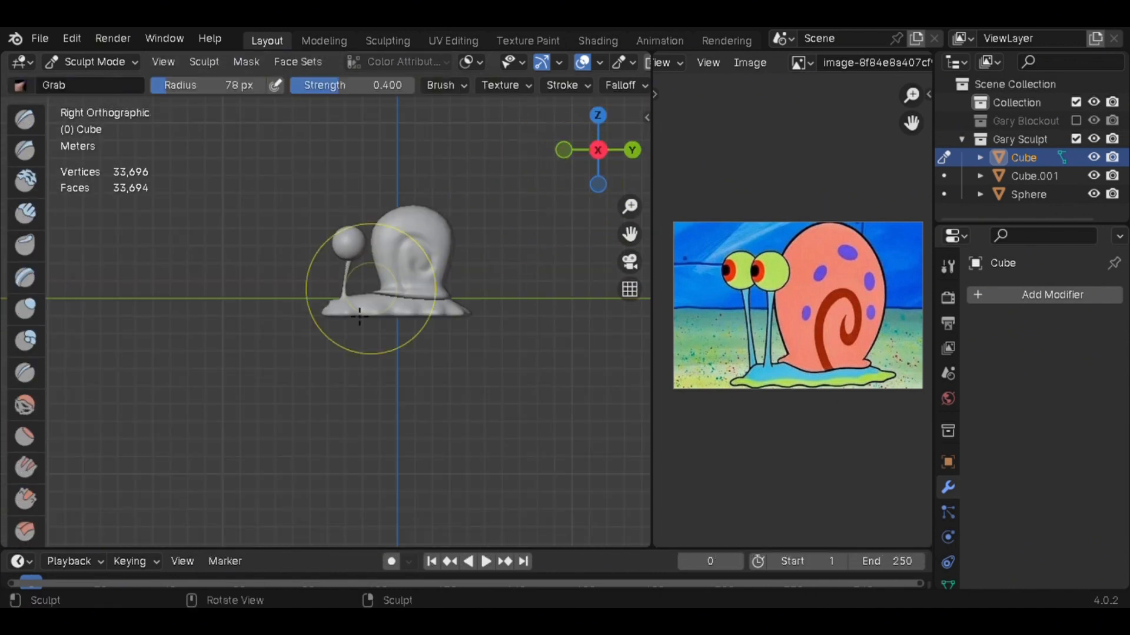
middle_drag(435, 316, 257, 389)
click(40, 401)
mouse_move(373, 425)
shift+middle_down()
mouse_move(385, 351)
mouse_move(410, 367)
shift+middle_up()
middle_drag(629, 441, 506, 365)
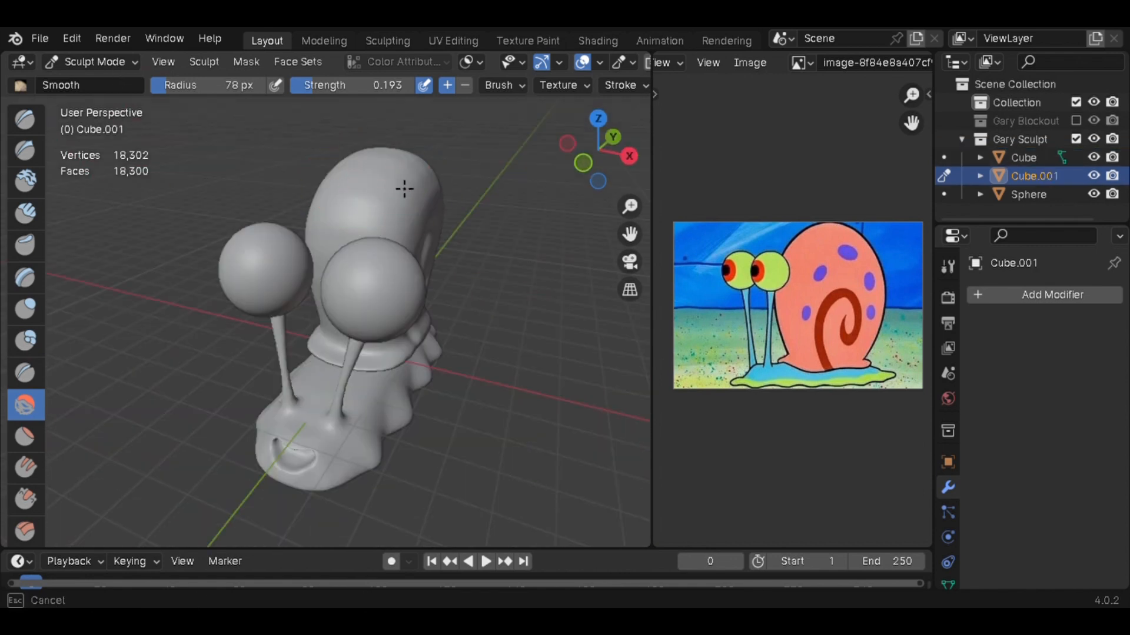
Choose the Paint brush with a pink of hue 0.961, saturation 0.401 and value 0.937, and paint the shell's upper part
scroll(30, 416, down, 5)
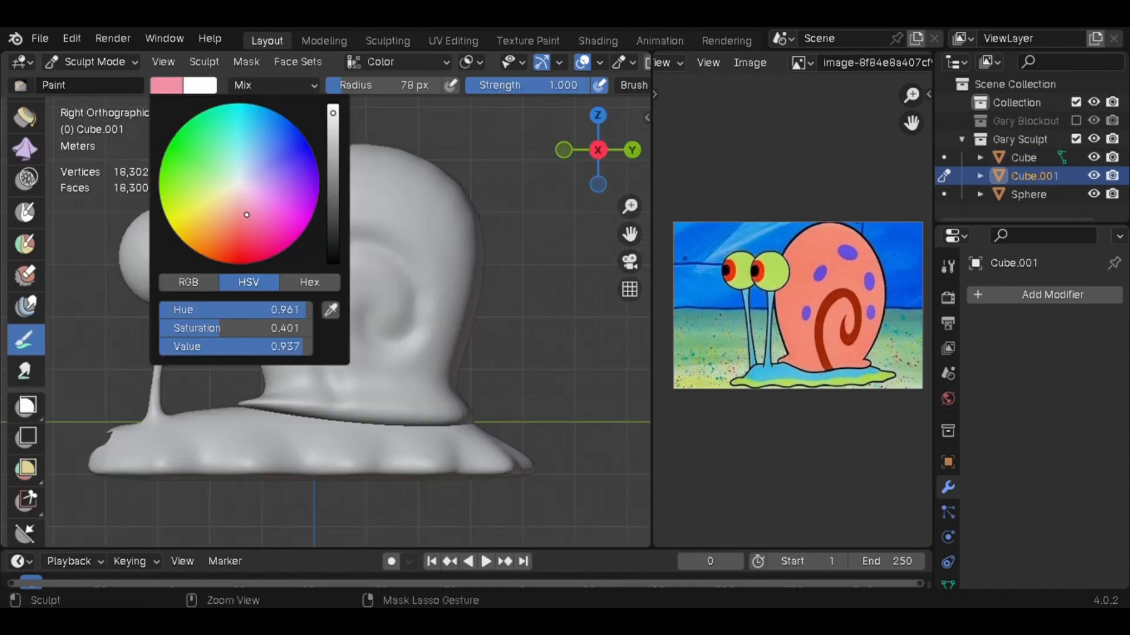
drag(347, 194, 439, 196)
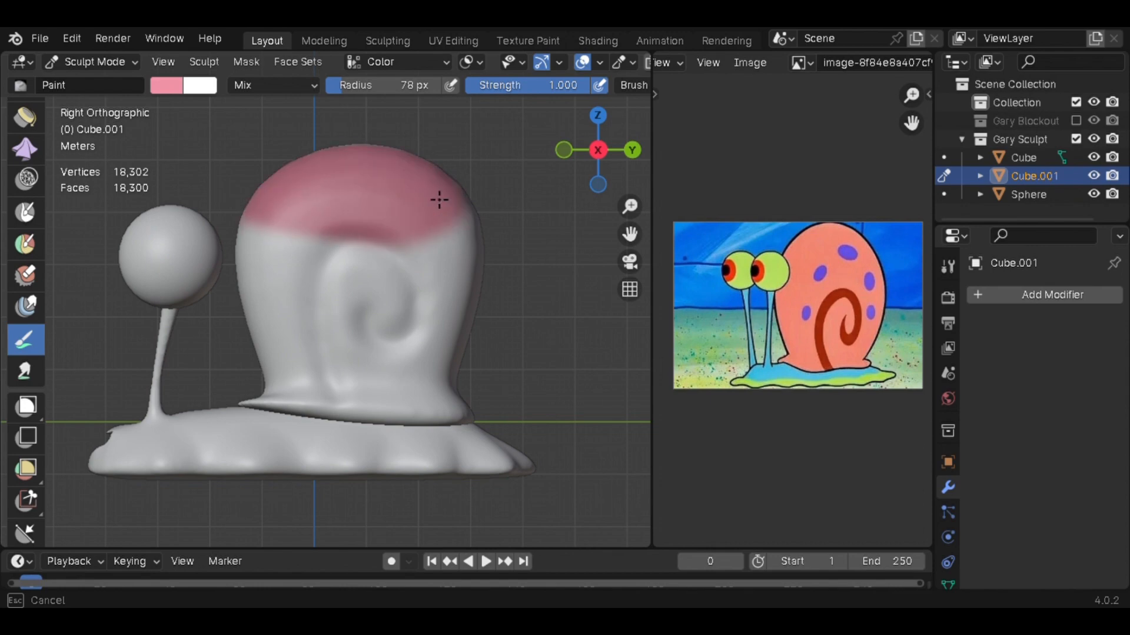
mouse_move(439, 197)
middle_down()
mouse_move(432, 329)
mouse_move(229, 317)
middle_up()
scroll(228, 317, down, 3)
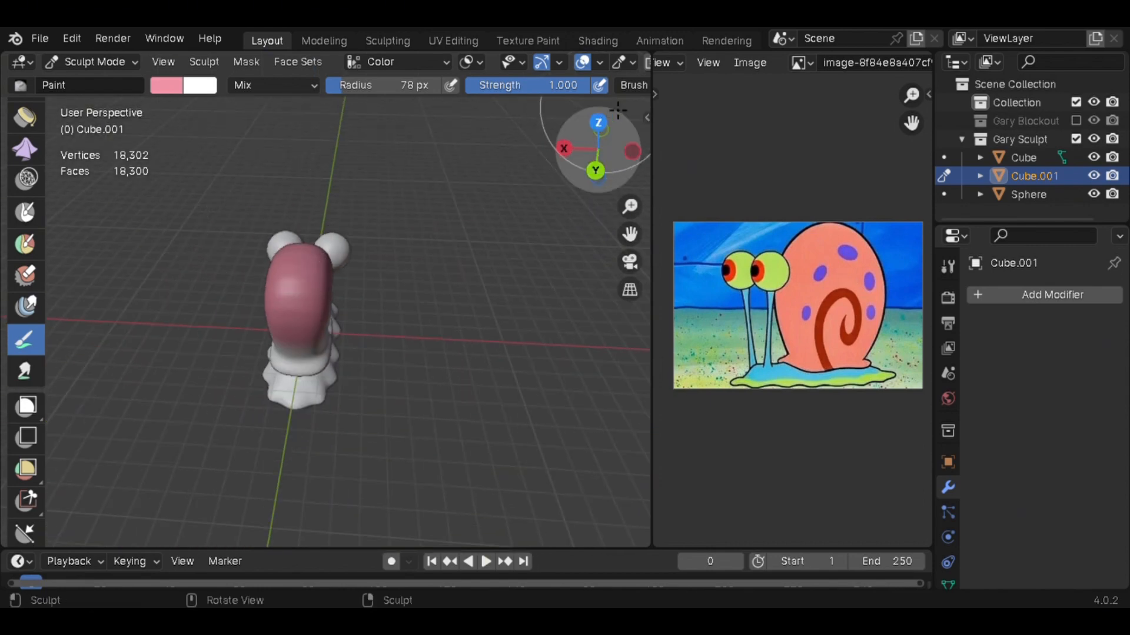
Paint the remaining lower part of the shell pink from the side view
scroll(588, 150, down, 4)
scroll(609, 87, down, 5)
middle_drag(415, 185, 525, 189)
click(576, 165)
scroll(358, 290, up, 7)
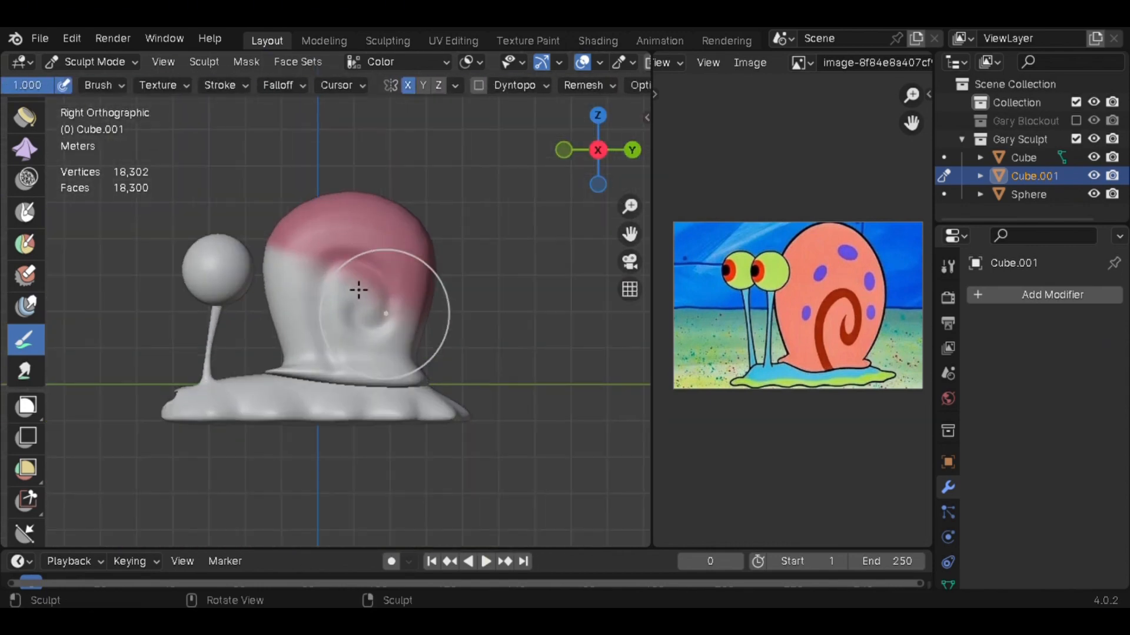
mouse_move(341, 282)
mouse_down()
mouse_move(263, 316)
mouse_move(407, 386)
mouse_up()
mouse_move(407, 386)
middle_down()
mouse_move(189, 379)
mouse_move(418, 399)
mouse_move(434, 379)
mouse_move(298, 383)
middle_up()
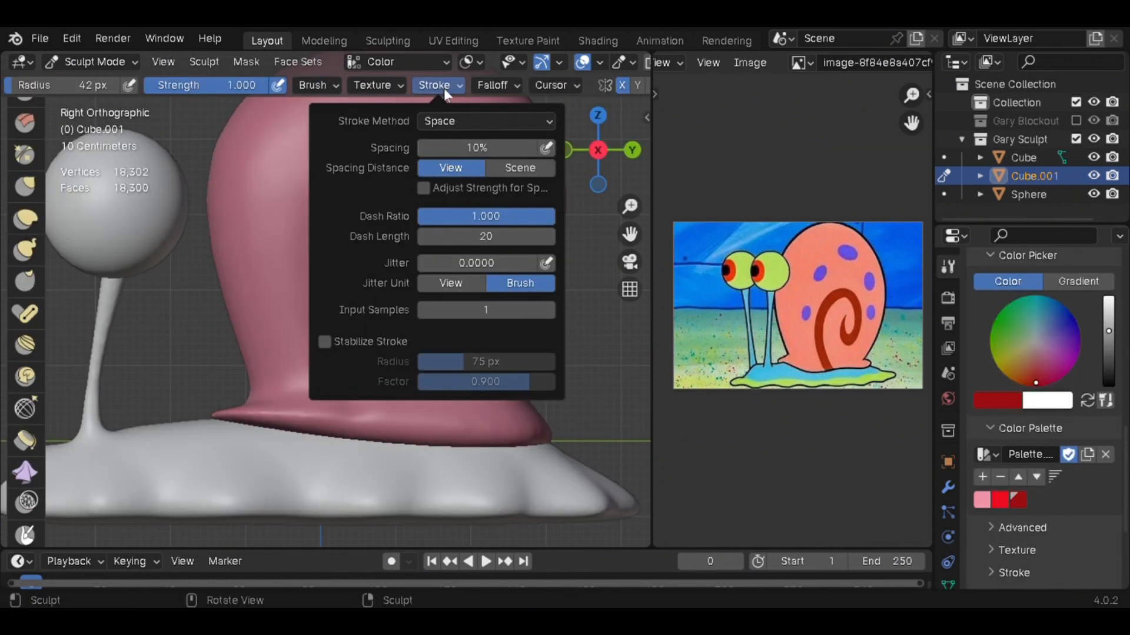
Enable Stabilize Stroke for the Paint brush and paint the shell's spiral dark red at a 42 px radius
click(327, 339)
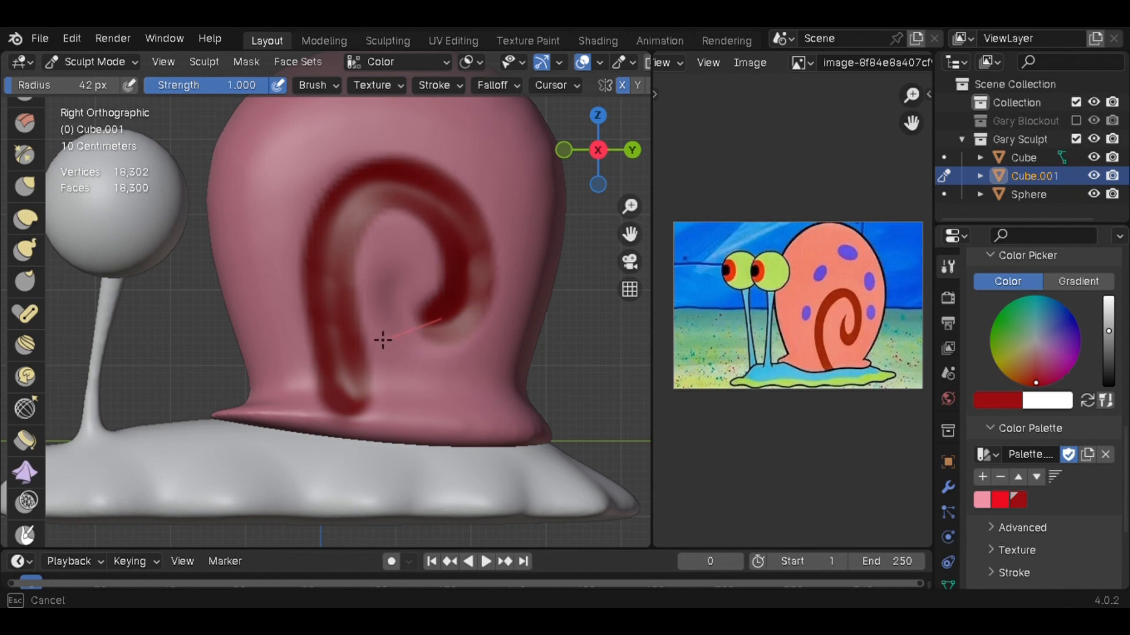
scroll(414, 295, down, 4)
Paint four violet-blue oval spots on the shell above and beside the red spiral at a 42 px radius
mouse_move(449, 386)
middle_down()
mouse_move(553, 391)
mouse_move(276, 412)
middle_up()
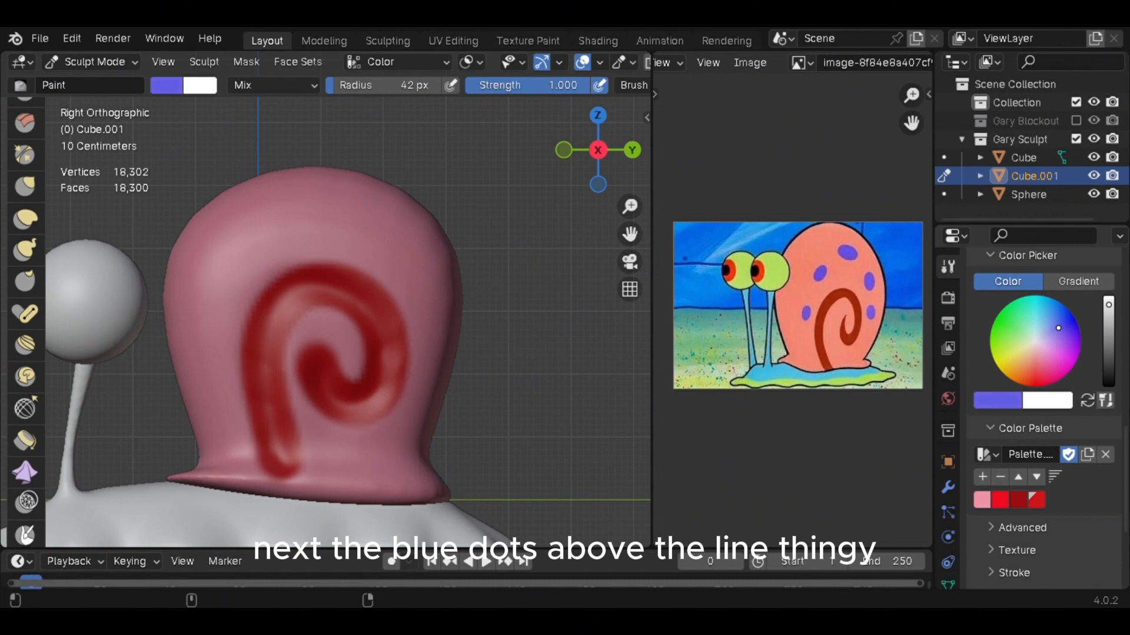
scroll(316, 283, up, 5)
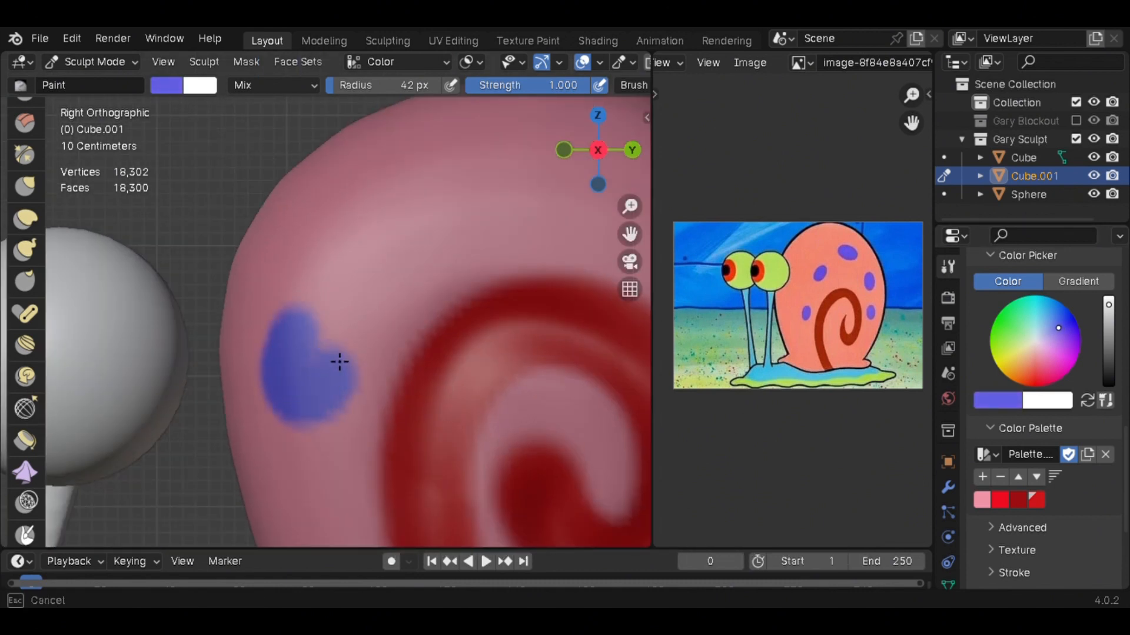
shift+middle_drag(406, 237, 365, 254)
drag(357, 234, 429, 205)
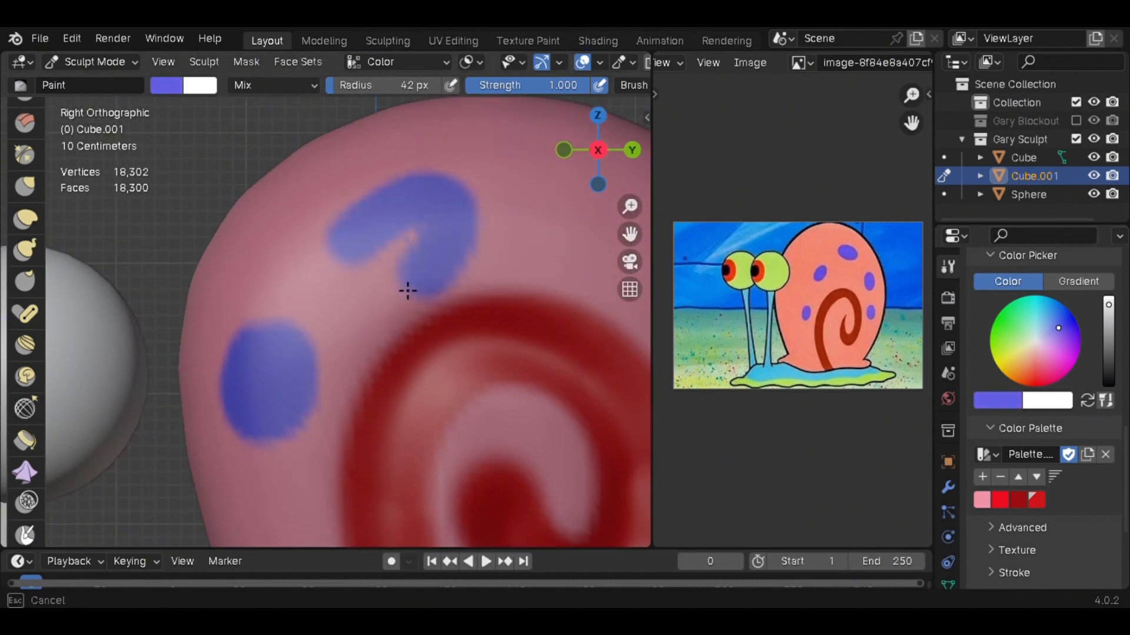
key(ctrl+z)
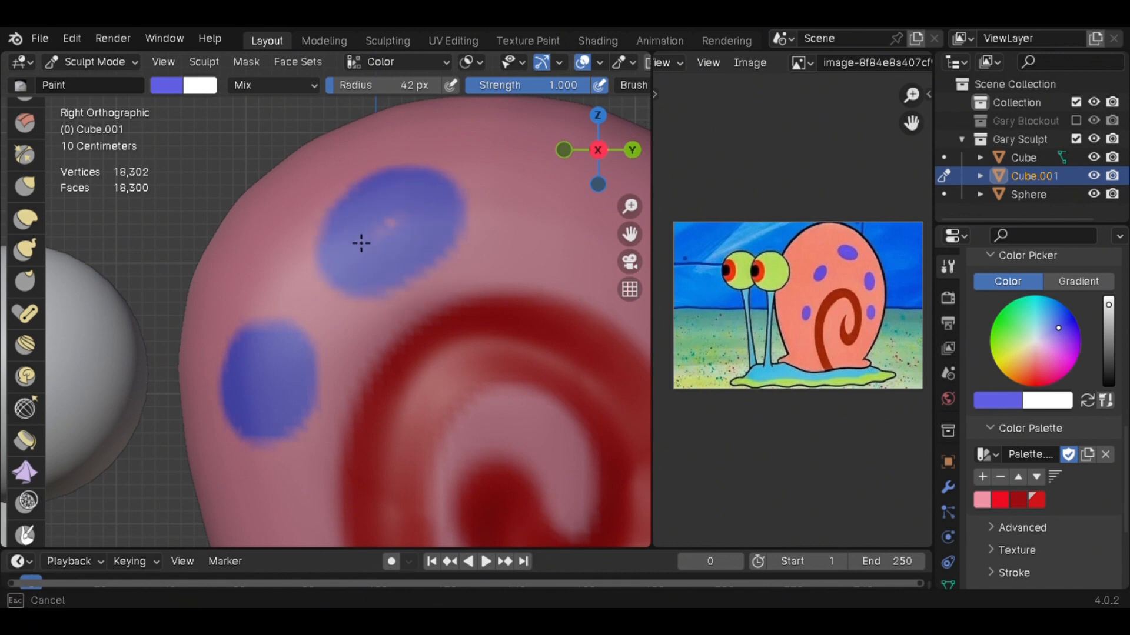
shift+middle_drag(440, 276, 426, 222)
drag(426, 222, 501, 224)
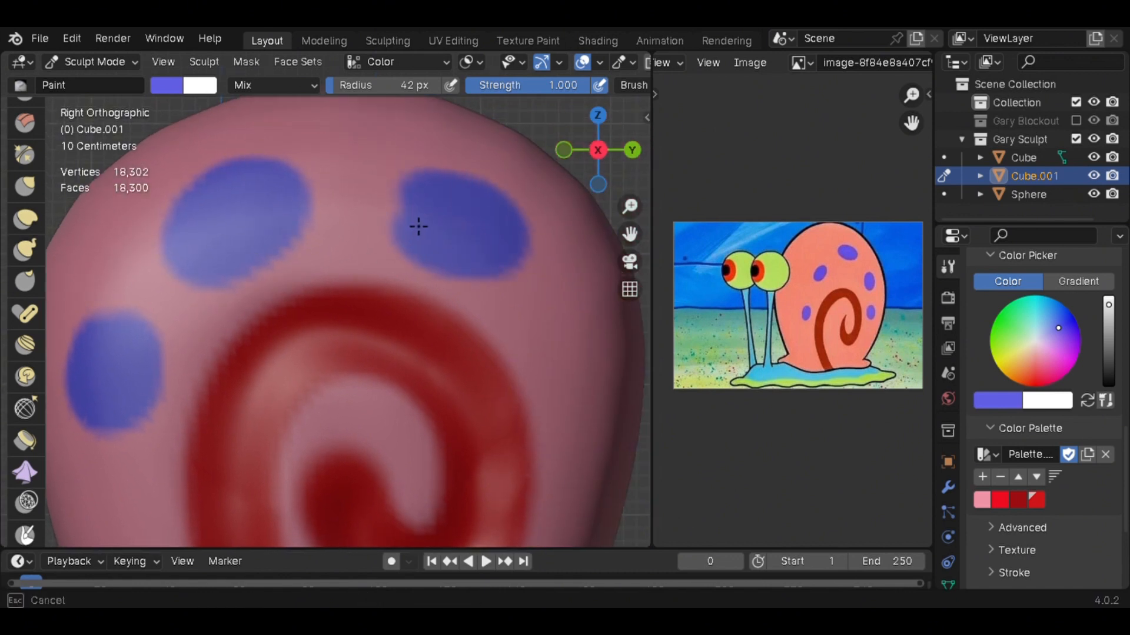
shift+middle_drag(450, 221, 390, 260)
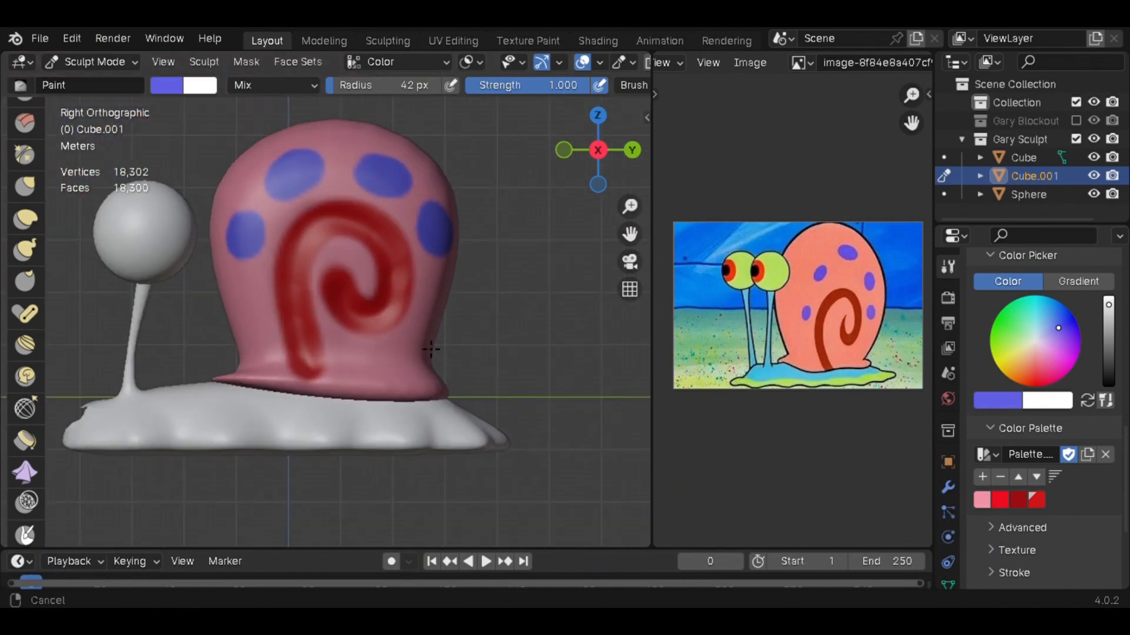
Switch sculpting from the shell to the snail's body and activate the Paint brush with its color picker in view
scroll(305, 300, up, 4)
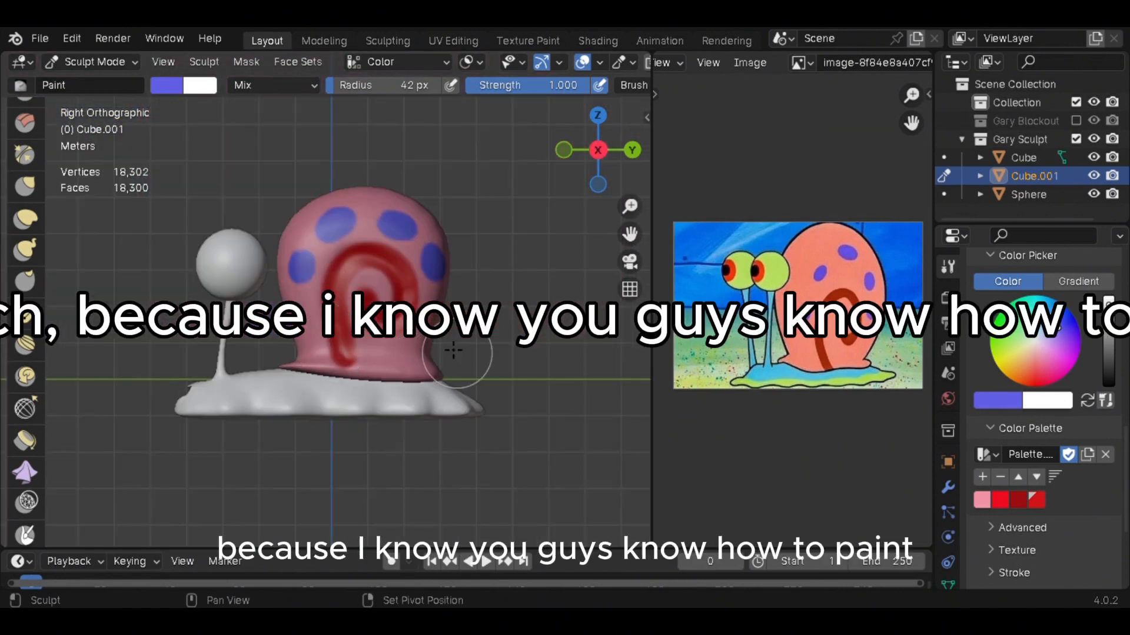
scroll(412, 329, up, 5)
middle_drag(412, 330, 514, 355)
scroll(445, 327, down, 6)
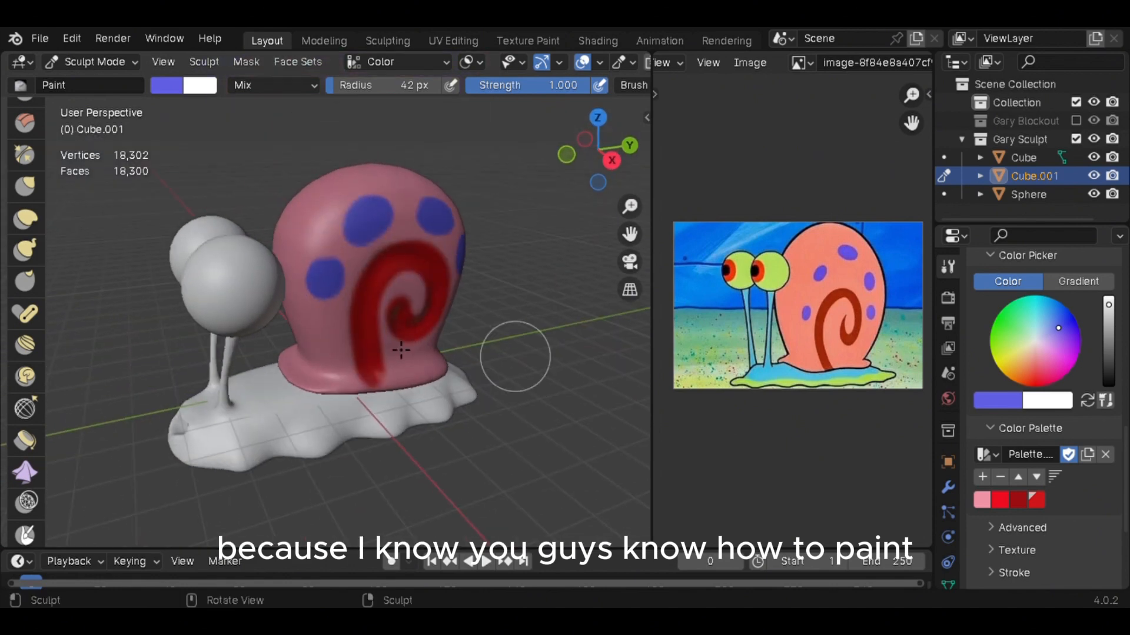
middle_drag(398, 351, 461, 312)
middle_drag(493, 335, 471, 312)
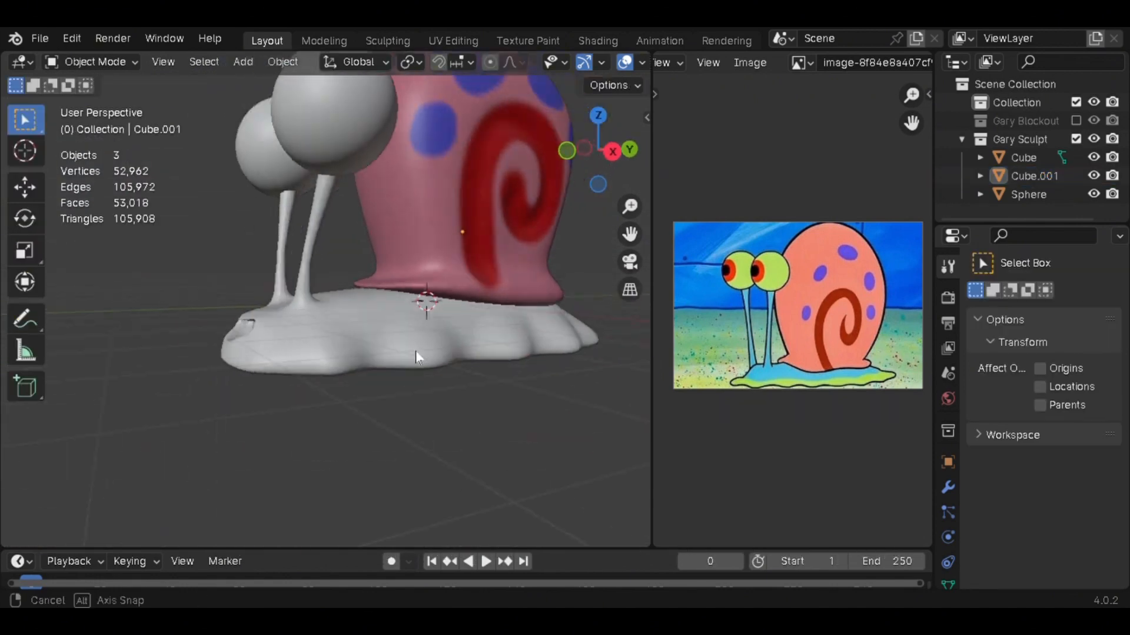
mouse_move(415, 351)
middle_down()
mouse_move(531, 362)
mouse_move(424, 344)
middle_up()
click(425, 345)
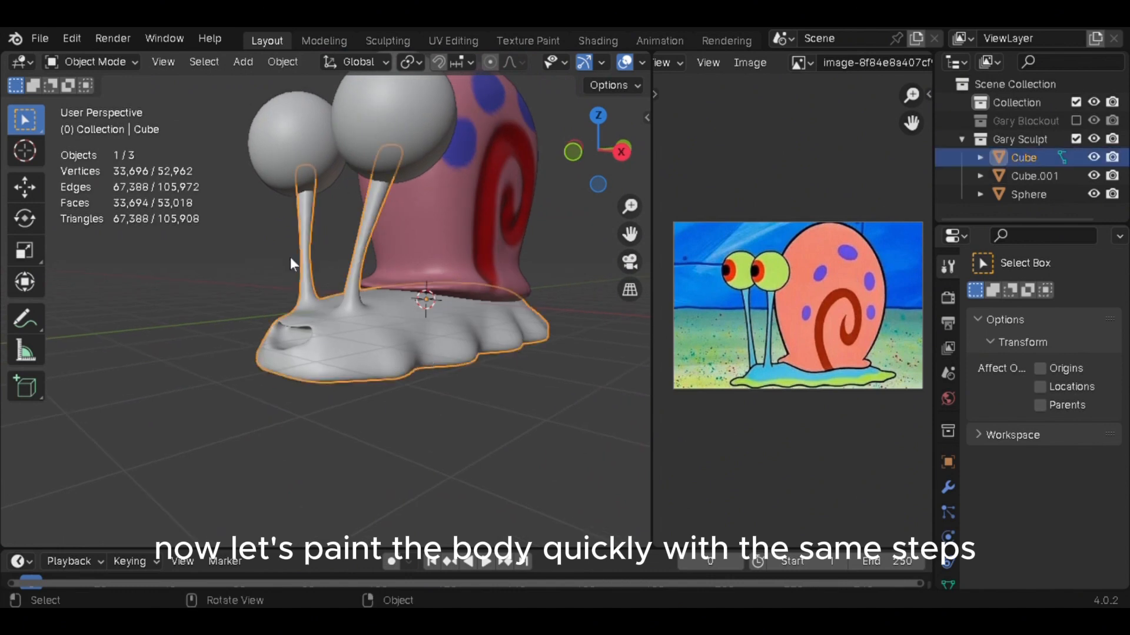
click(27, 422)
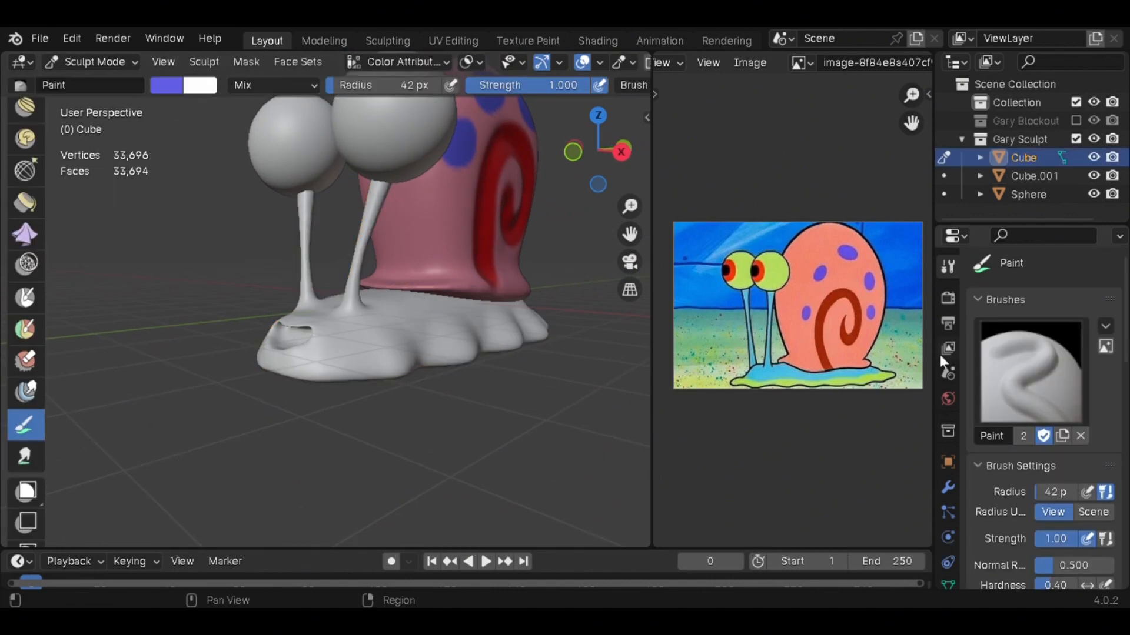
scroll(1006, 422, down, 10)
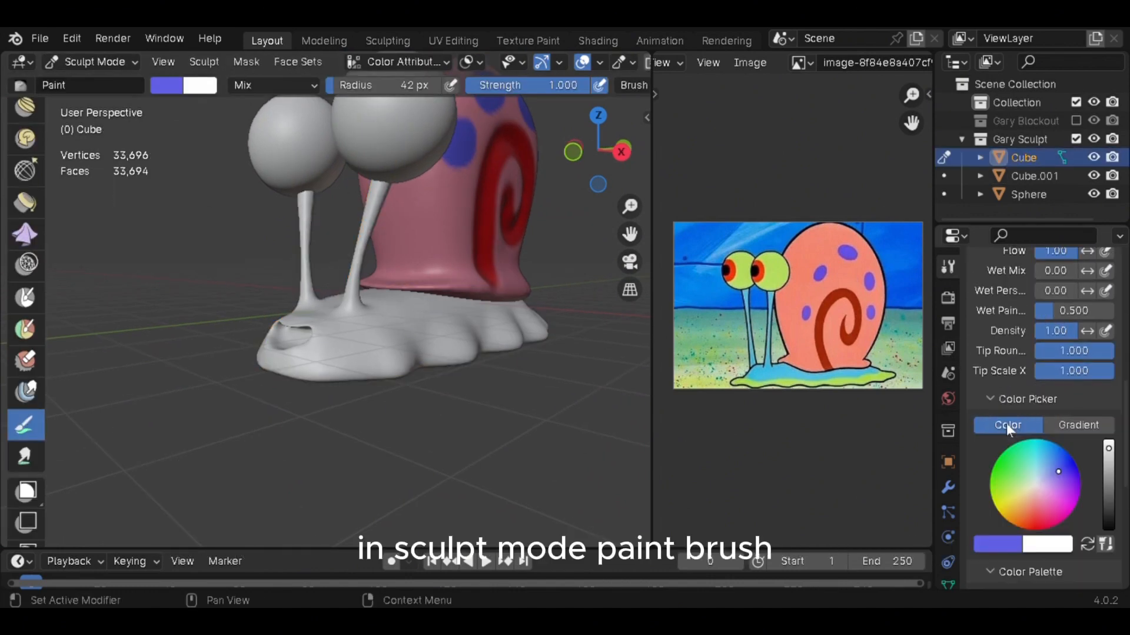
scroll(1006, 423, down, 5)
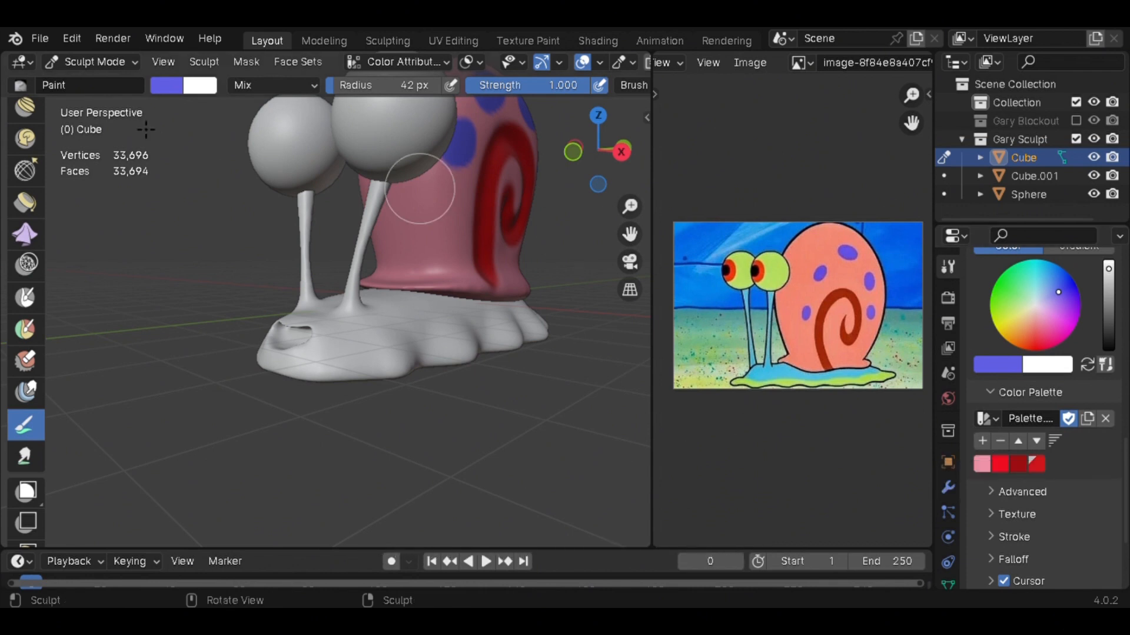
Choose a light cyan-blue, saved to the palette, and paint the whole body and eye stalks with it at a 71 px radius
click(1039, 272)
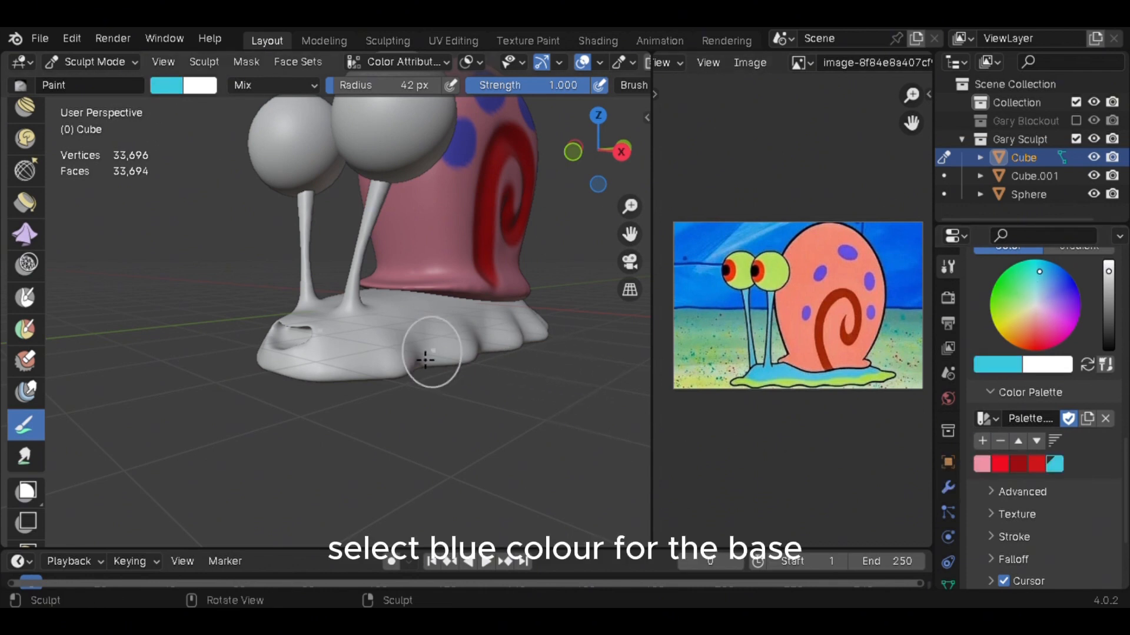
middle_drag(447, 330, 512, 277)
key(KP_3)
key(f)
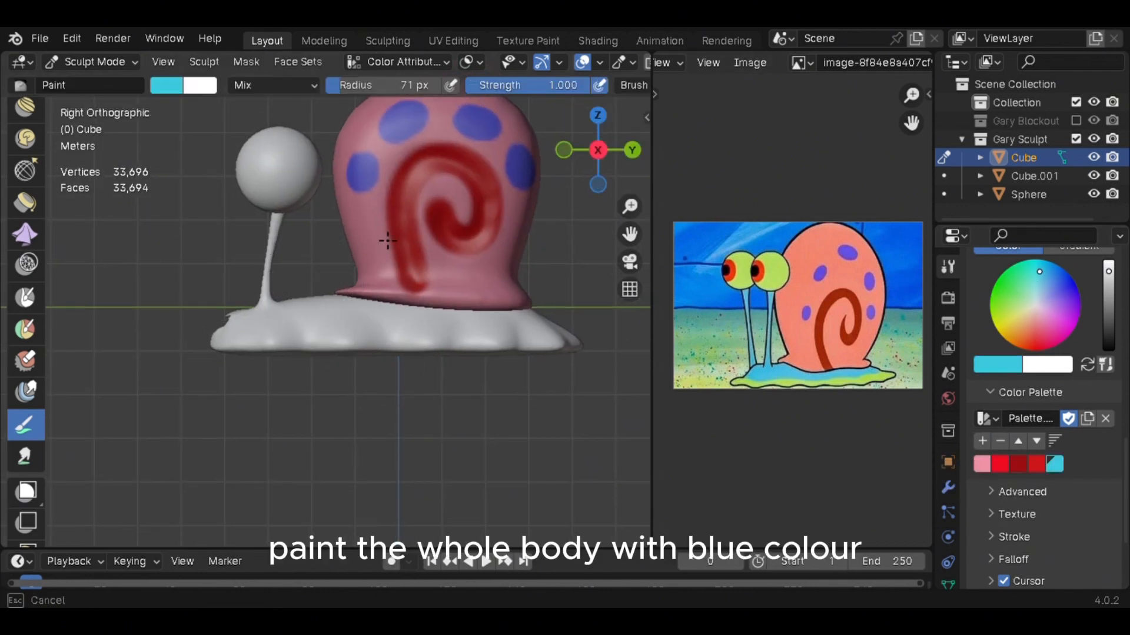
click(150, 310)
drag(223, 332, 568, 339)
mouse_move(333, 383)
middle_down()
mouse_move(492, 340)
mouse_move(338, 345)
middle_up()
mouse_move(441, 362)
middle_down()
mouse_move(416, 343)
mouse_move(298, 370)
mouse_move(443, 381)
mouse_move(441, 368)
mouse_move(580, 390)
middle_up()
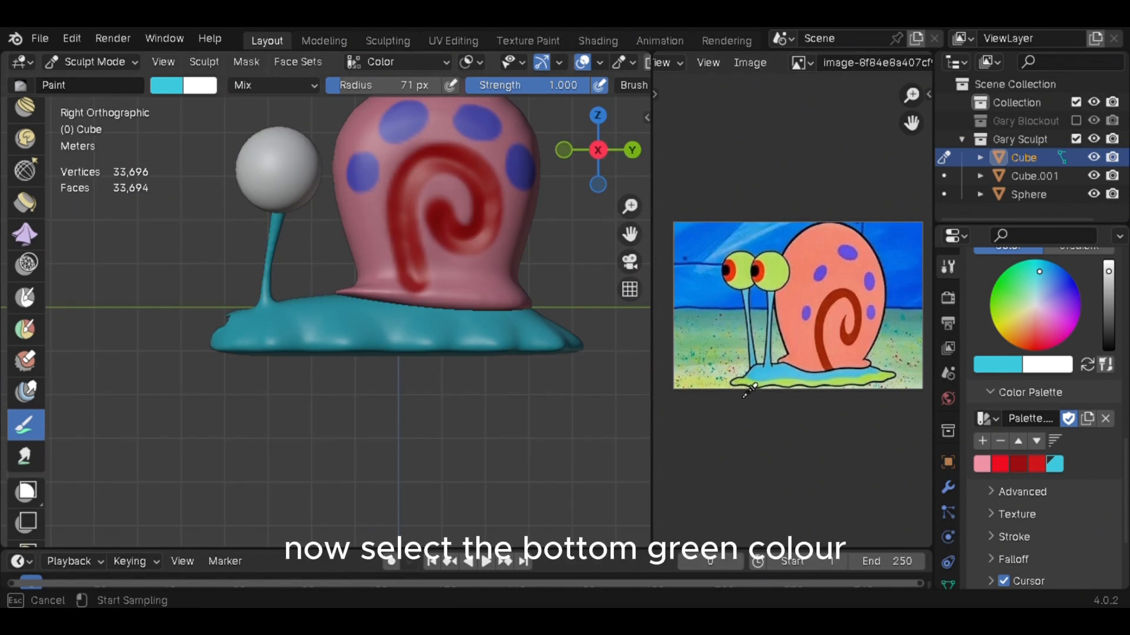
Sample the lime green from the snail's base in the reference image and set the brush radius to 57 px
click(814, 383)
shift+middle_drag(396, 358, 416, 371)
scroll(413, 382, up, 3)
key(f)
click(399, 403)
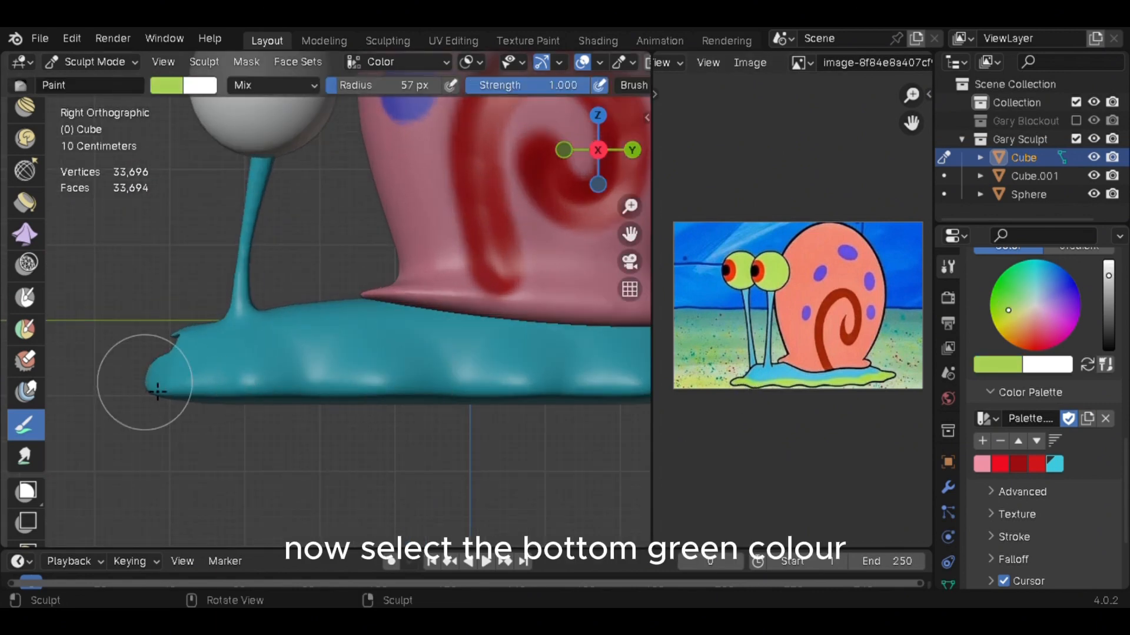
drag(158, 391, 374, 389)
key(ctrl+z)
shift+middle_drag(464, 418, 376, 406)
scroll(259, 419, down, 2)
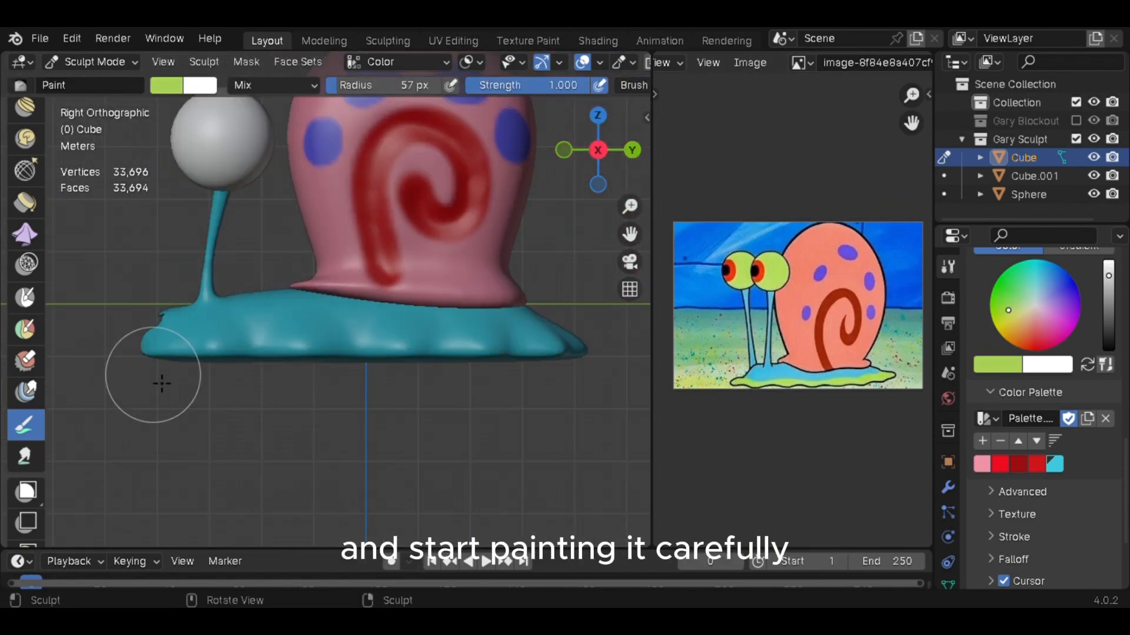
key(f)
click(154, 376)
drag(339, 364, 318, 383)
key(ctrl+z)
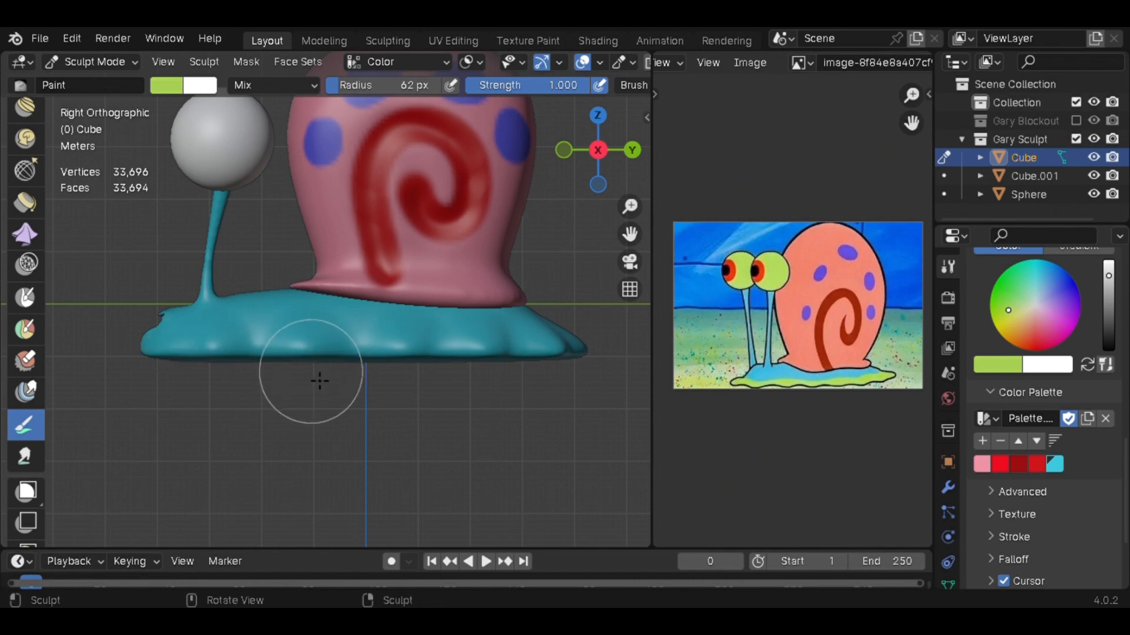
Set the brush radius to 40 px and paint the body's lower rim and underside lime green
key(f)
click(168, 359)
drag(163, 364, 347, 365)
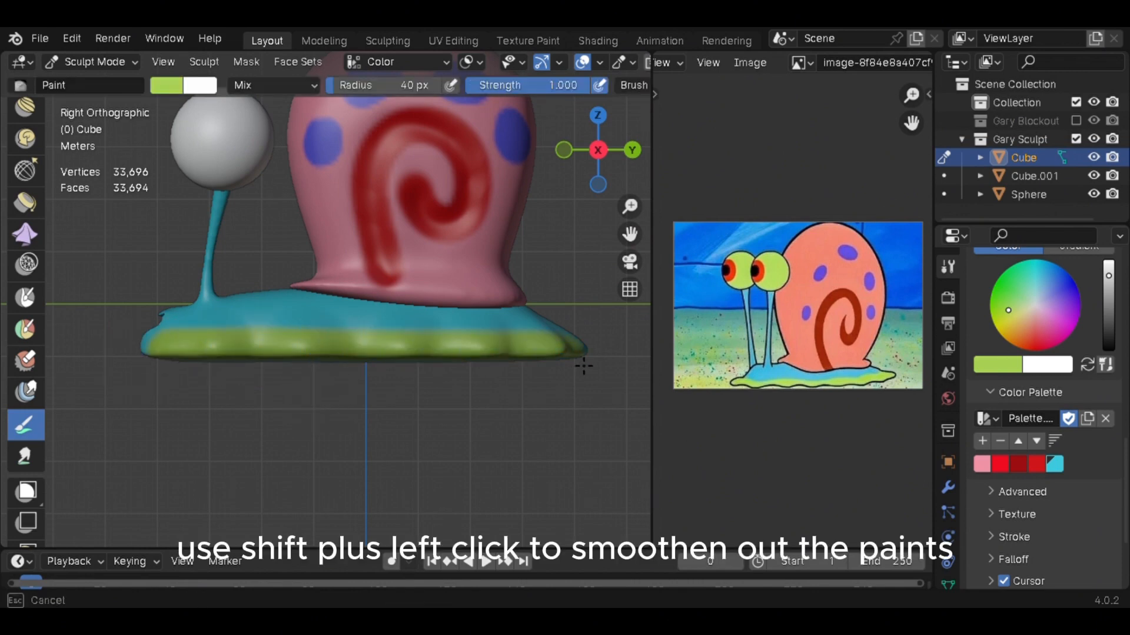
mouse_move(584, 365)
middle_down()
mouse_move(303, 434)
mouse_move(439, 443)
mouse_move(500, 418)
middle_up()
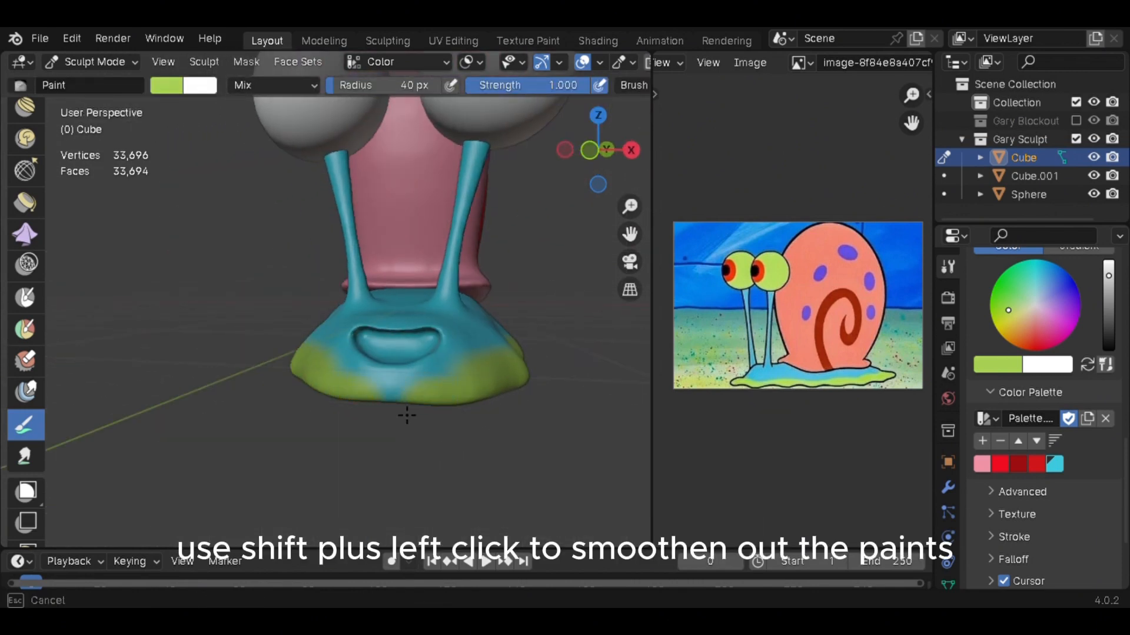
mouse_move(407, 416)
middle_down()
mouse_move(459, 429)
mouse_move(340, 448)
mouse_move(369, 171)
middle_up()
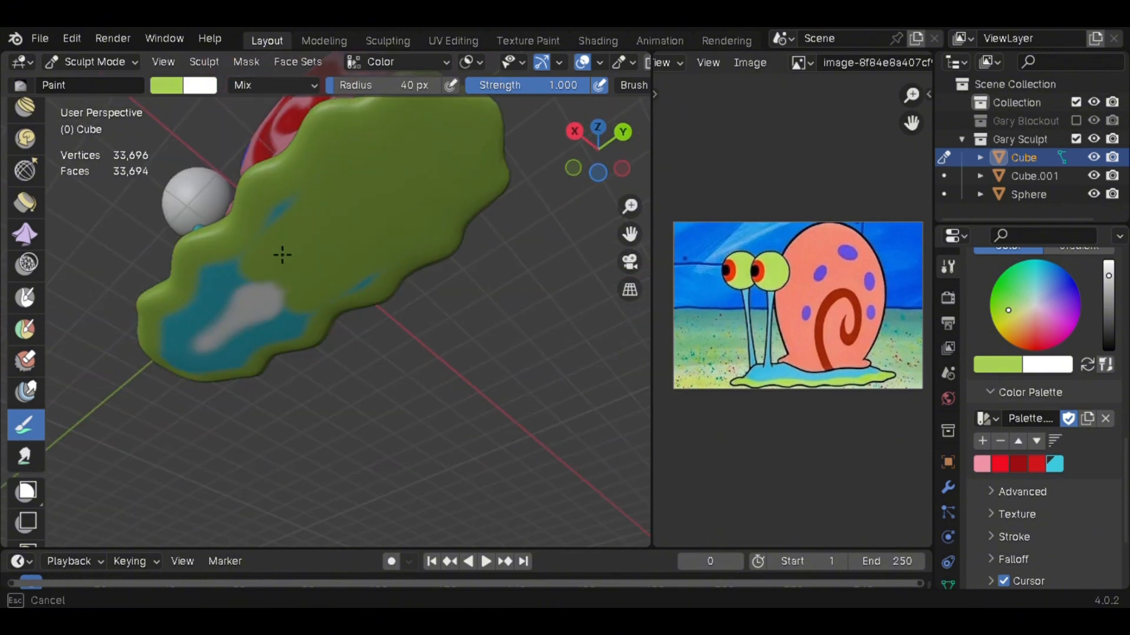
Choose the dark red palette color, set the brush radius to 53 px and show the mouth from the front
mouse_move(315, 336)
middle_down()
mouse_move(373, 443)
mouse_move(412, 373)
mouse_move(242, 380)
mouse_move(336, 340)
mouse_move(517, 323)
mouse_move(361, 379)
mouse_move(315, 305)
mouse_move(406, 395)
mouse_move(338, 270)
mouse_move(323, 341)
mouse_move(400, 353)
middle_up()
scroll(400, 353, up, 6)
shift+middle_drag(400, 353, 373, 350)
scroll(373, 350, up, 2)
click(1017, 464)
mouse_move(447, 377)
middle_down()
mouse_move(453, 396)
mouse_move(430, 247)
middle_up()
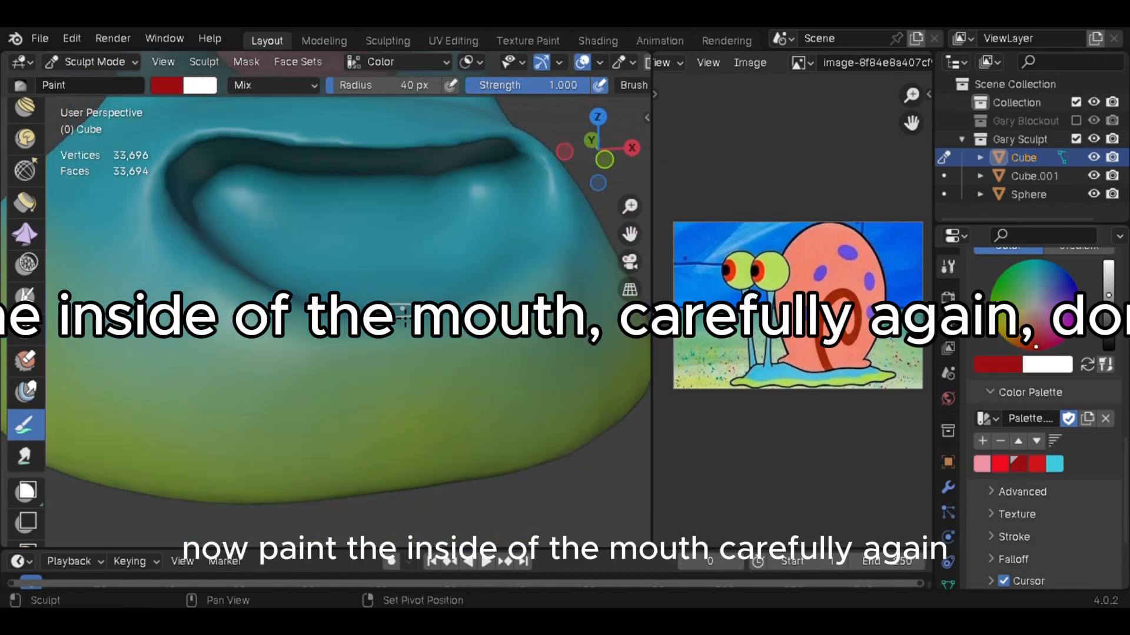
key(f)
click(439, 235)
click(604, 160)
shift+middle_drag(364, 259, 406, 306)
scroll(338, 305, up, 6)
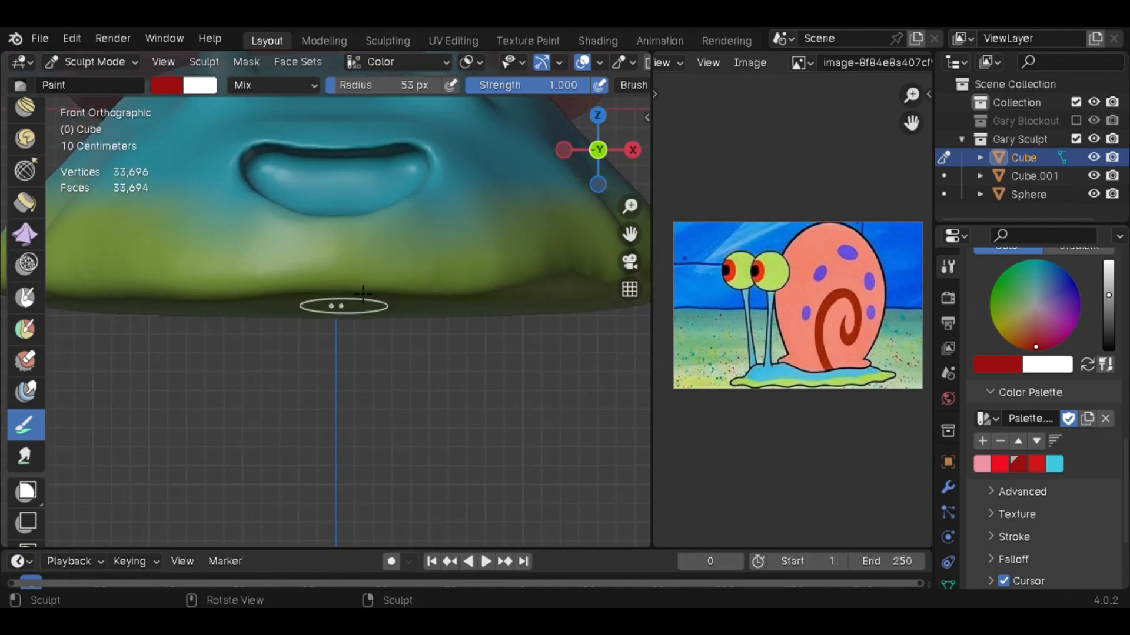
Paint the inside of the mouth dark red, working from the front and from angled views
scroll(335, 306, up, 4)
shift+middle_drag(312, 177, 316, 318)
mouse_move(277, 263)
mouse_down()
mouse_move(353, 263)
mouse_move(359, 335)
mouse_up()
mouse_move(359, 317)
middle_down()
mouse_move(350, 386)
mouse_move(283, 347)
middle_up()
scroll(350, 386, down, 6)
drag(176, 330, 156, 335)
middle_drag(177, 341, 318, 353)
drag(341, 367, 389, 379)
mouse_move(506, 377)
middle_down()
mouse_move(464, 336)
mouse_move(491, 332)
middle_up()
Reduce the brush radius to 19 px and paint the narrow corners of the mouth dark red
key(f)
click(456, 282)
drag(444, 247, 439, 265)
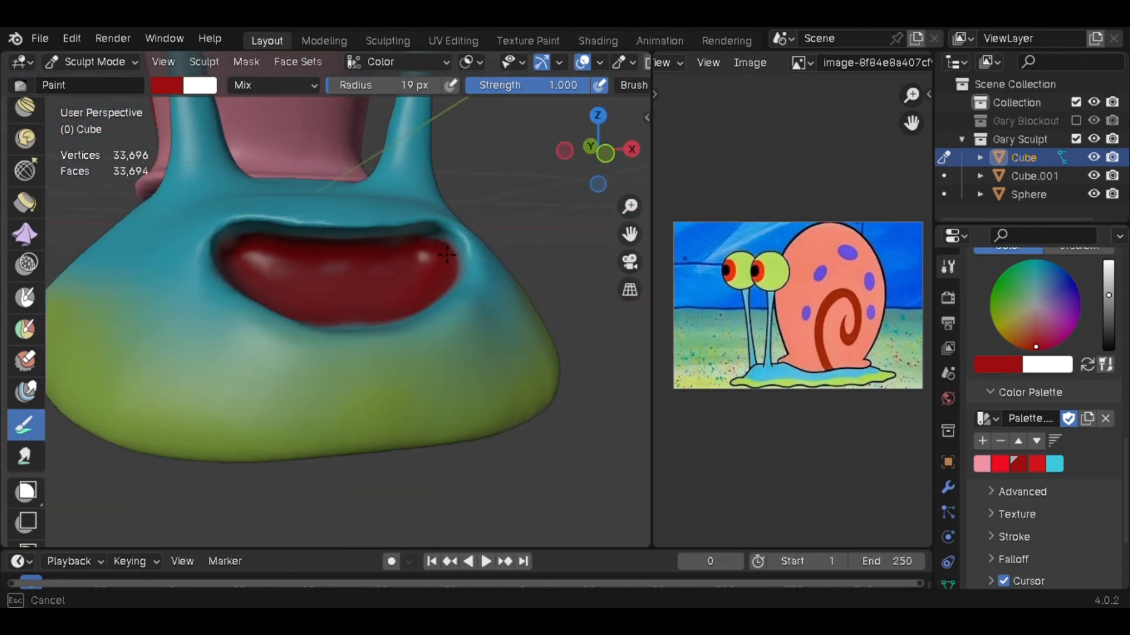
middle_drag(436, 277, 421, 362)
drag(429, 353, 421, 370)
mouse_move(412, 379)
middle_down()
mouse_move(385, 319)
mouse_move(294, 338)
middle_up()
Set the brush radius to 47 px and fill the remaining areas inside the mouth with dark red
key(f)
click(177, 365)
mouse_move(148, 370)
middle_down()
mouse_move(233, 275)
mouse_move(373, 360)
middle_up()
scroll(373, 361, up, 5)
shift+middle_drag(377, 283, 447, 376)
drag(491, 227, 339, 373)
middle_drag(339, 373, 332, 412)
drag(197, 341, 320, 426)
middle_drag(364, 412, 433, 284)
mouse_move(434, 236)
shift+middle_down()
mouse_move(476, 330)
mouse_move(457, 426)
mouse_move(295, 374)
shift+middle_up()
Choose the cyan-blue palette color and touch up the skin around the mouth's edge
scroll(295, 374, down, 4)
scroll(295, 374, down, 6)
middle_drag(376, 435, 454, 453)
scroll(524, 464, up, 6)
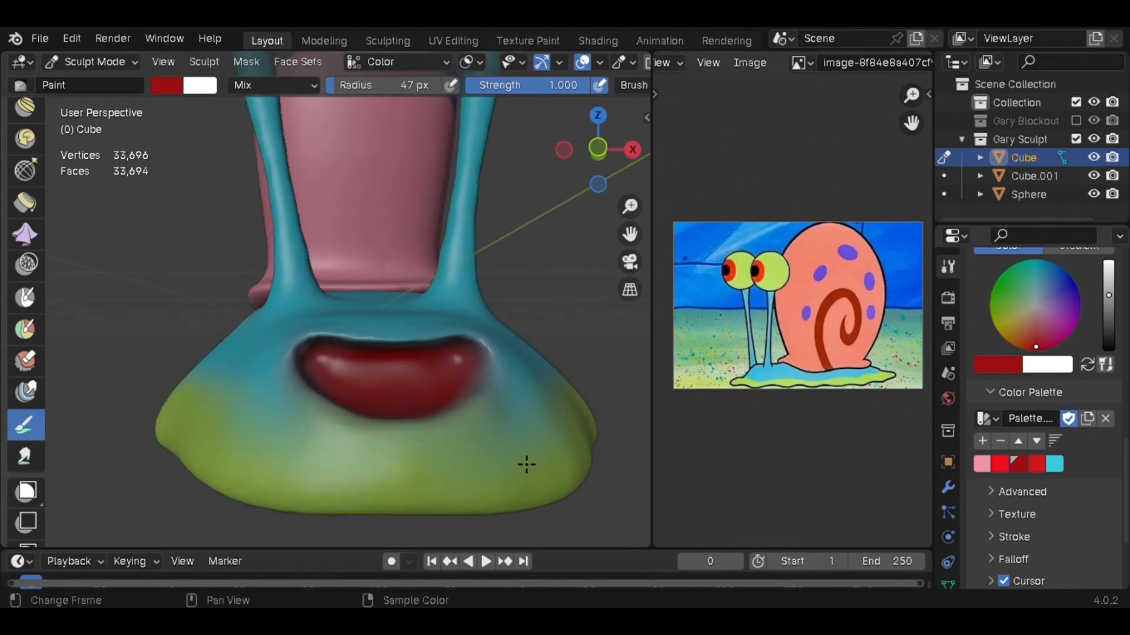
scroll(549, 464, up, 3)
click(1054, 464)
scroll(400, 353, down, 4)
middle_drag(400, 424, 370, 384)
scroll(370, 384, up, 5)
drag(329, 400, 424, 382)
shift+middle_drag(411, 376, 403, 396)
Return to Object Mode, deselect the body and show the snail in Material Preview shading
scroll(406, 394, down, 8)
mouse_move(482, 394)
middle_down()
mouse_move(441, 386)
mouse_move(497, 433)
mouse_move(517, 426)
mouse_move(495, 435)
middle_up()
scroll(497, 434, down, 5)
scroll(494, 435, up, 4)
click(100, 63)
click(101, 82)
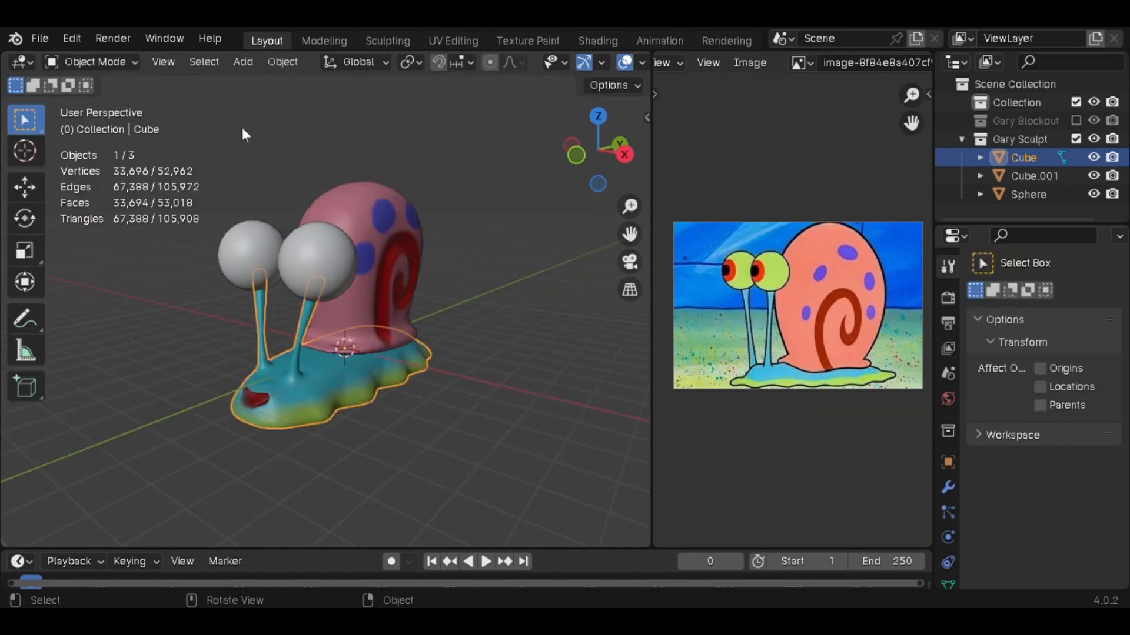
scroll(447, 194, down, 4)
click(477, 189)
scroll(542, 66, down, 5)
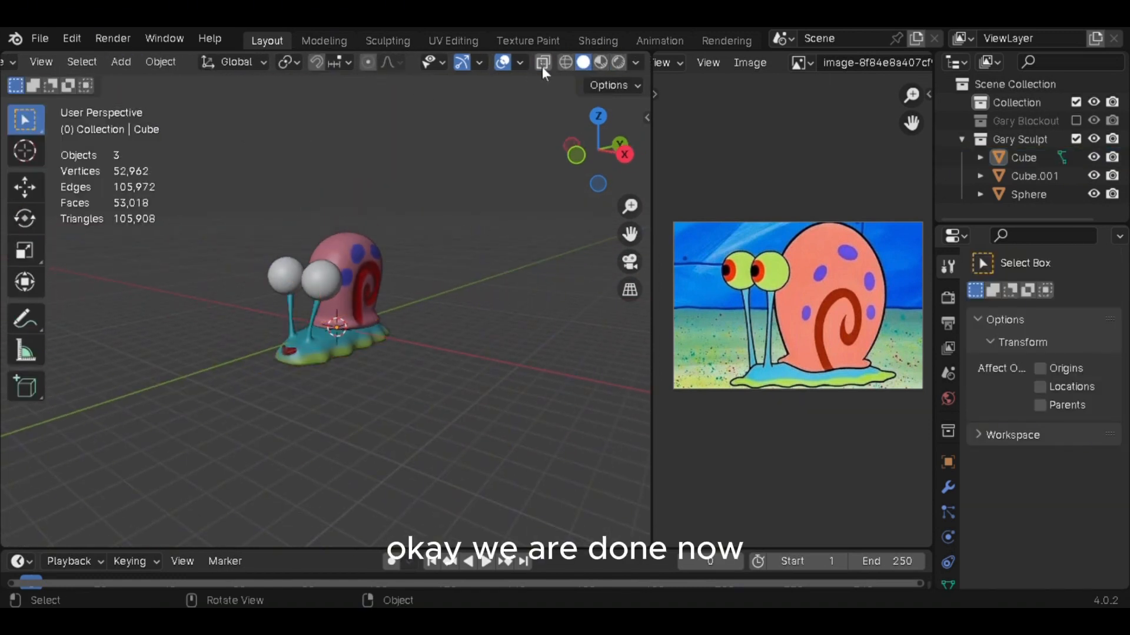
click(600, 62)
middle_drag(519, 264, 539, 254)
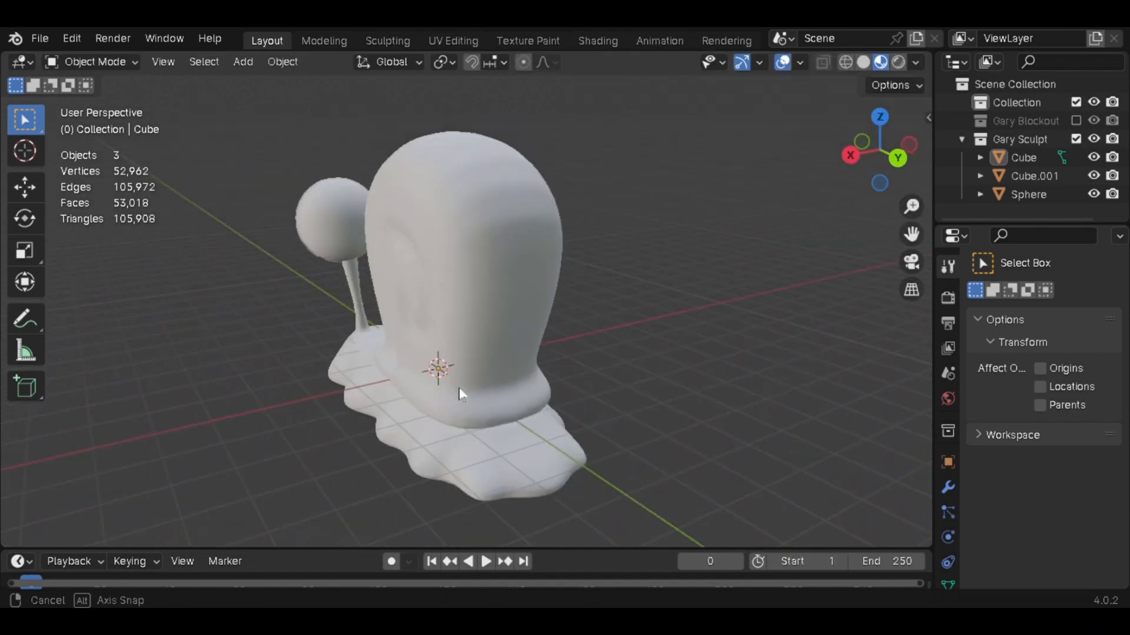
Select the shell and create a new material for it in the Shading workspace
middle_drag(462, 391, 529, 353)
click(532, 323)
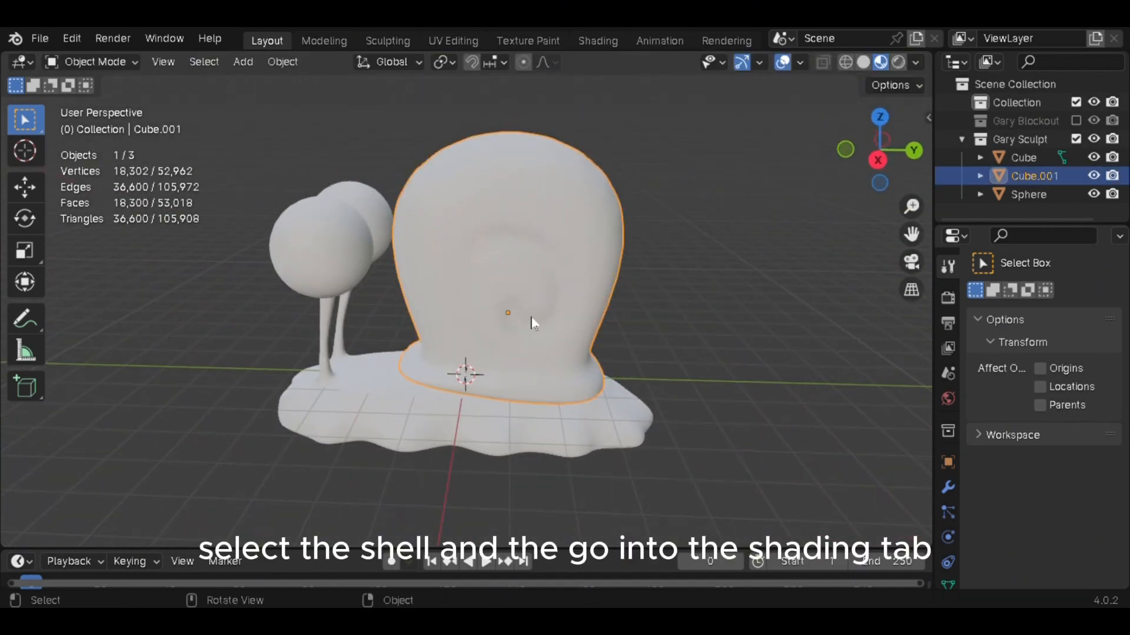
click(595, 41)
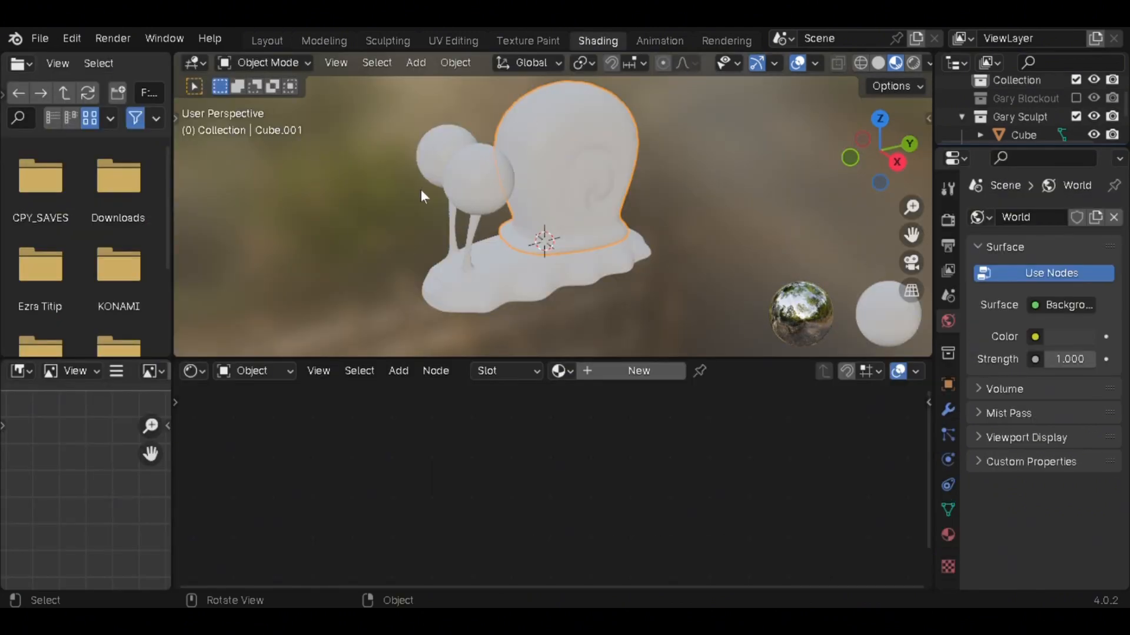
click(629, 371)
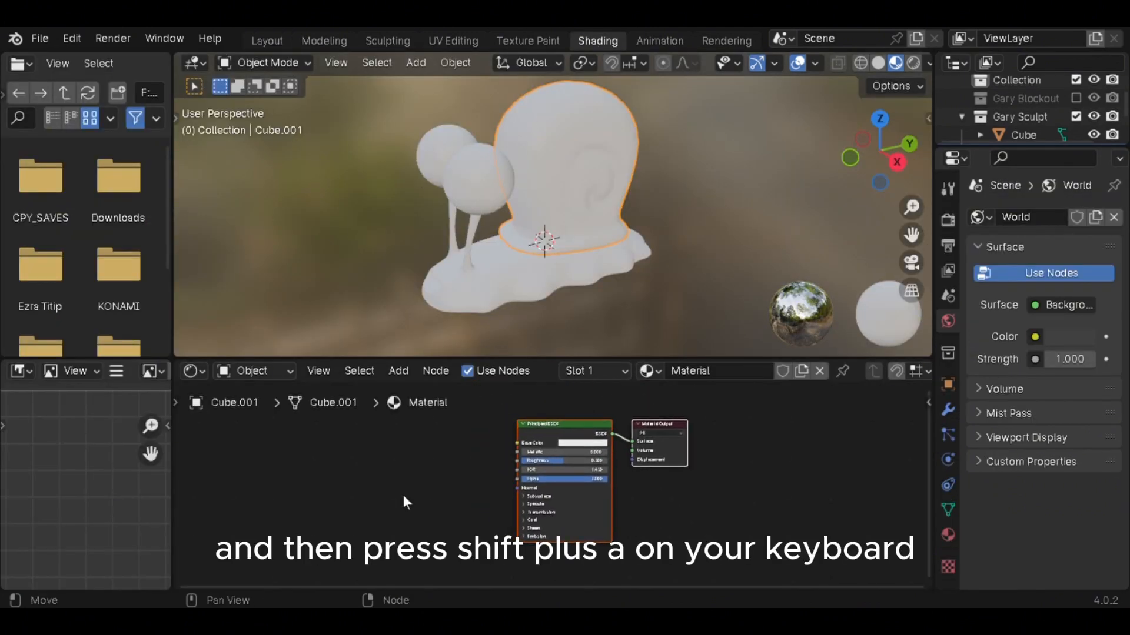
key(shift+a)
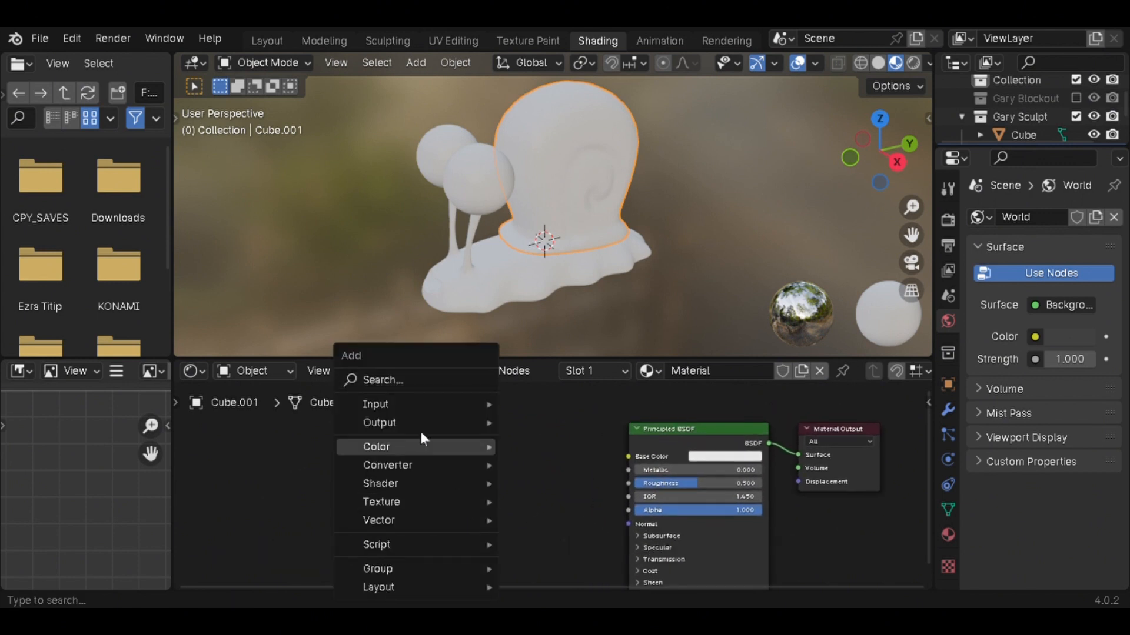
click(429, 382)
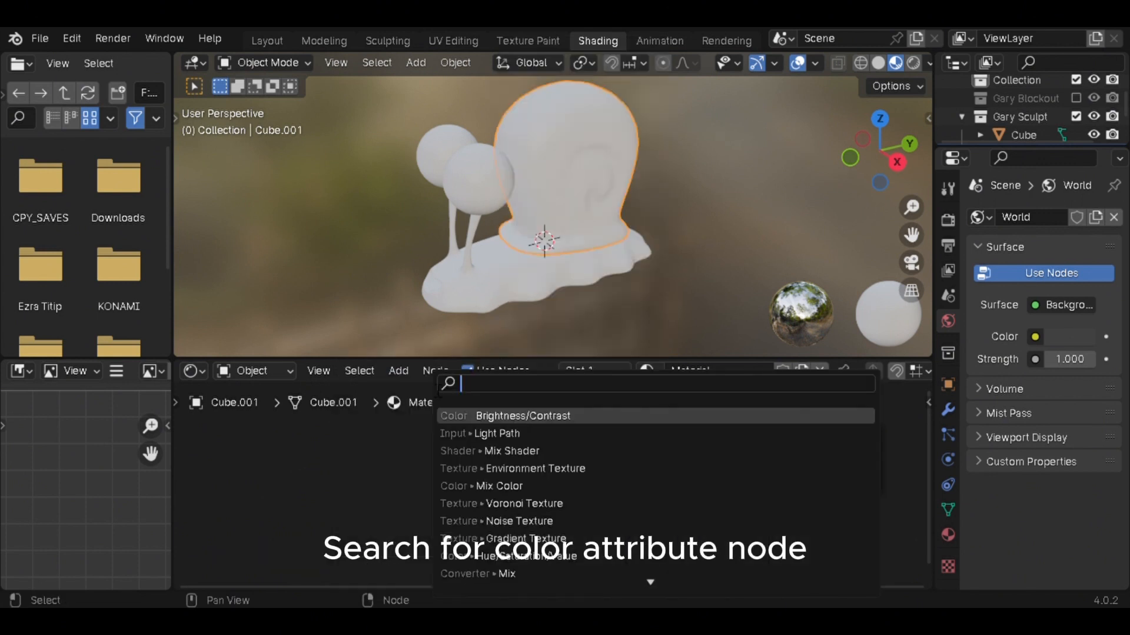
text(color)
key(Return)
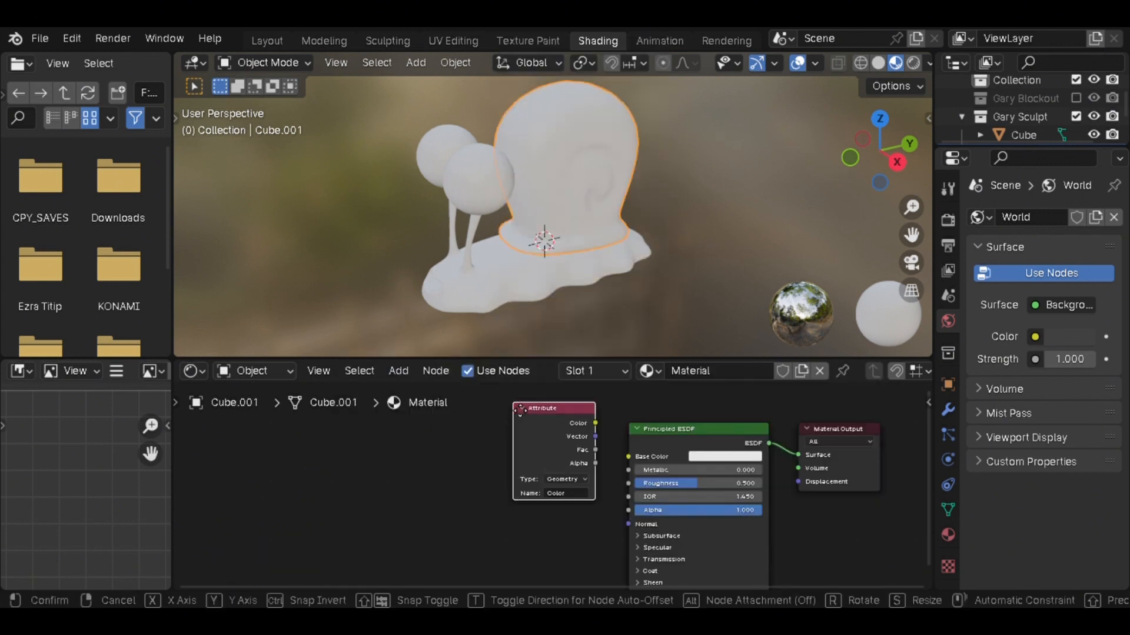
key(Escape)
Add a Color Attribute node beside the Principled BSDF in the shell's material
key(shift+a)
click(410, 384)
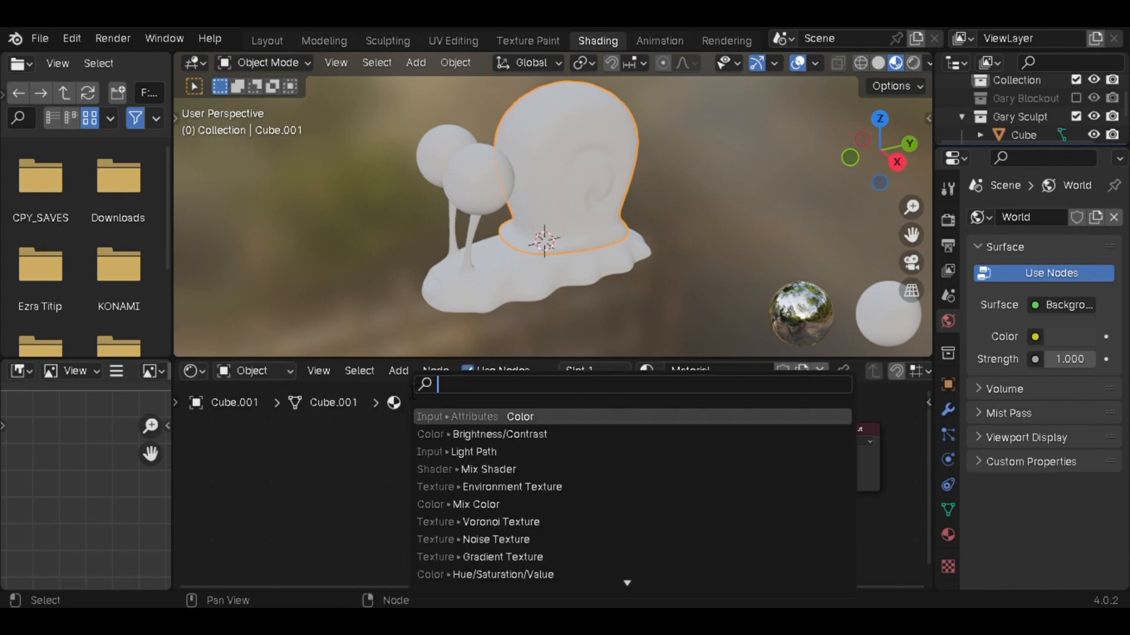
text(color attr)
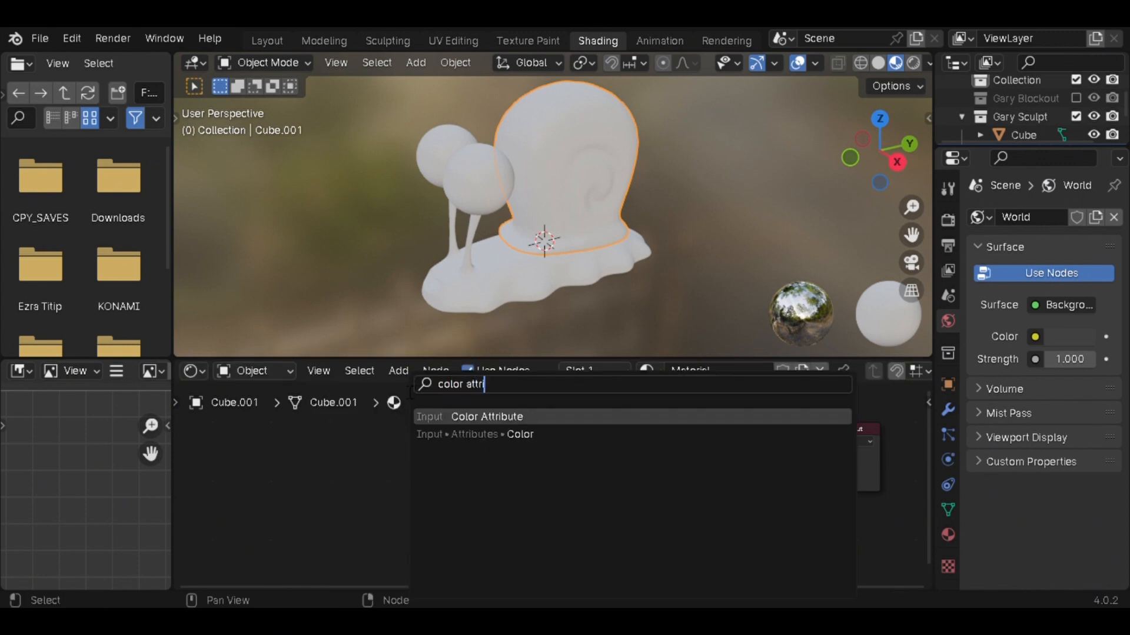
key(Return)
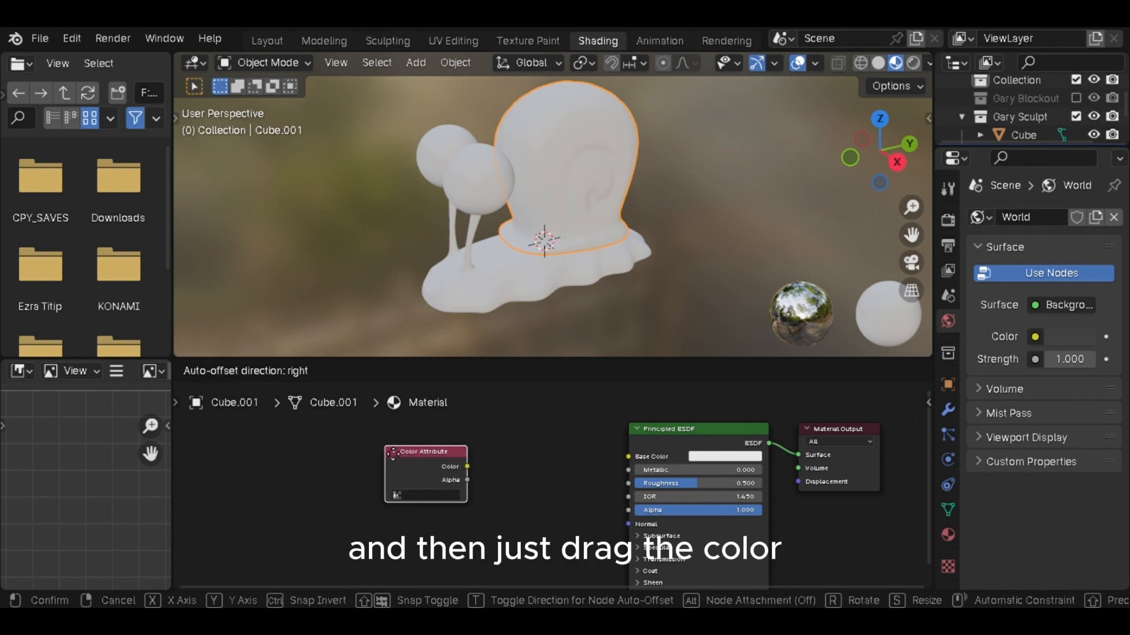
click(390, 453)
Set the node's attribute to Color and connect its Color output to the Principled BSDF's Base Color
click(450, 499)
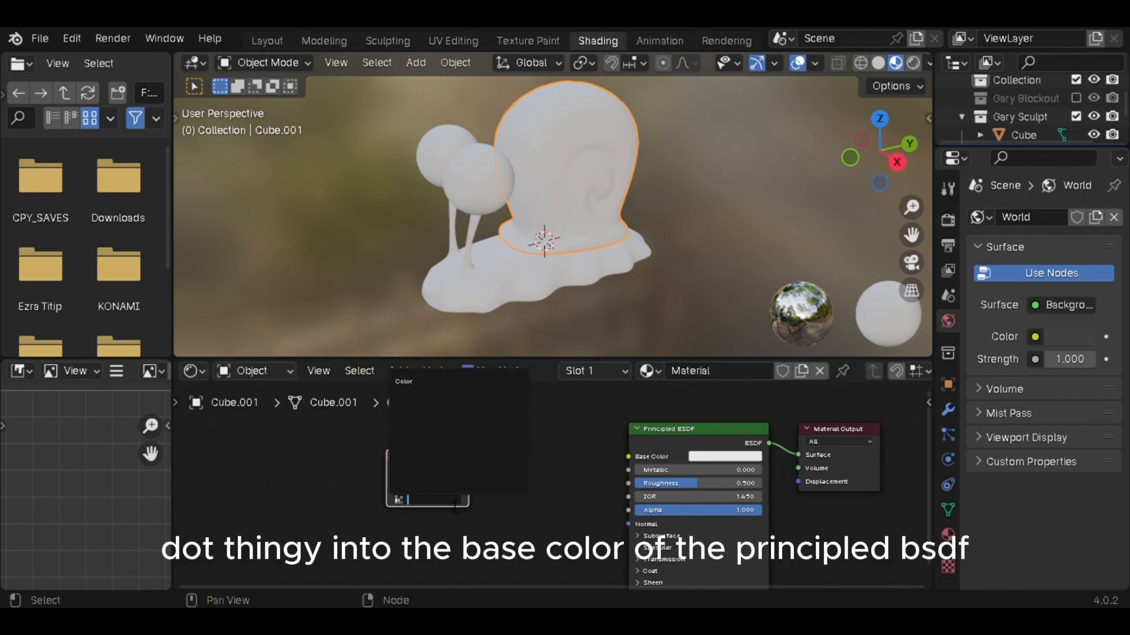
click(434, 383)
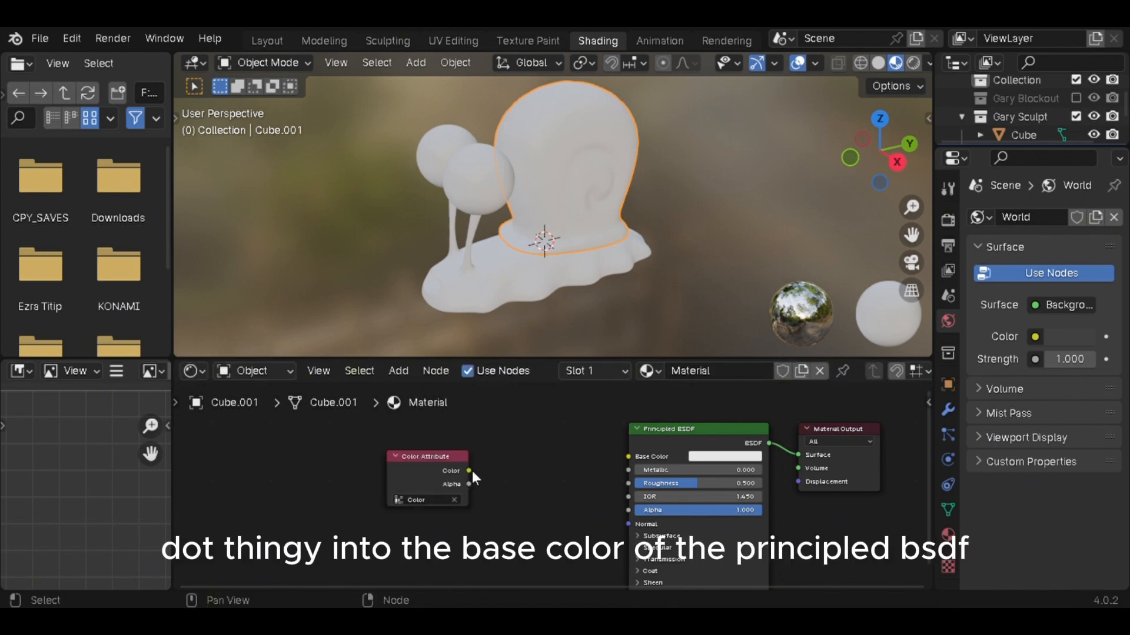
drag(472, 471, 625, 458)
Select the snail's body and create a new material for it
middle_drag(692, 320, 525, 246)
click(733, 221)
scroll(285, 209, down, 3)
click(524, 246)
scroll(525, 246, up, 3)
Add a Color Attribute node to the body's material and connect its Color output to the Principled BSDF's Base Color
key(shift+a)
text(color att)
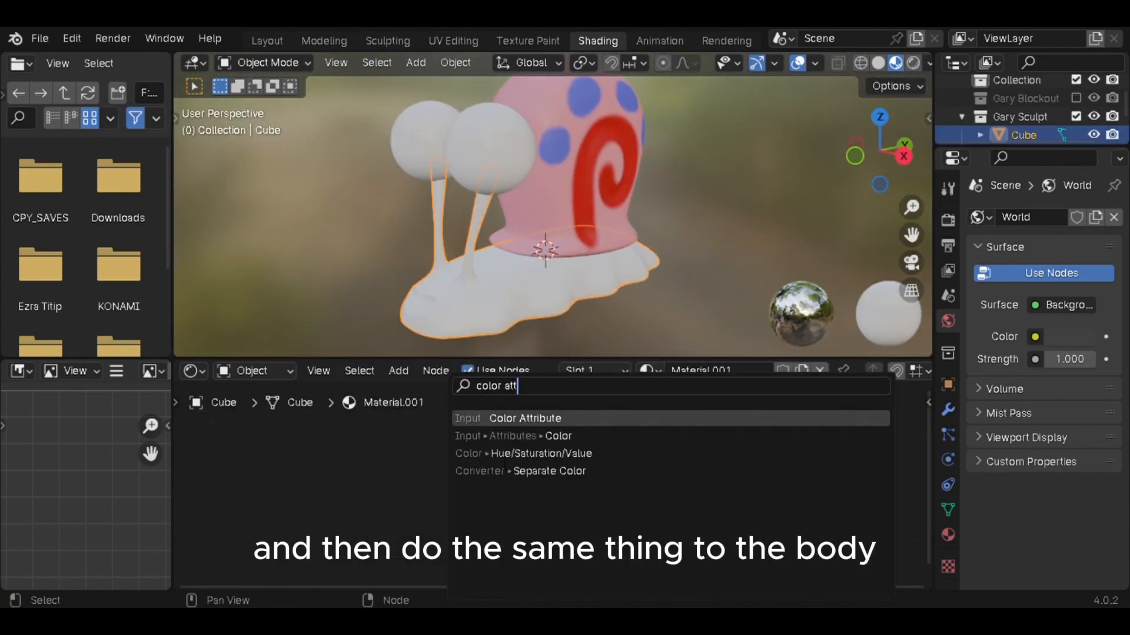
key(Return)
click(404, 476)
drag(446, 484, 628, 457)
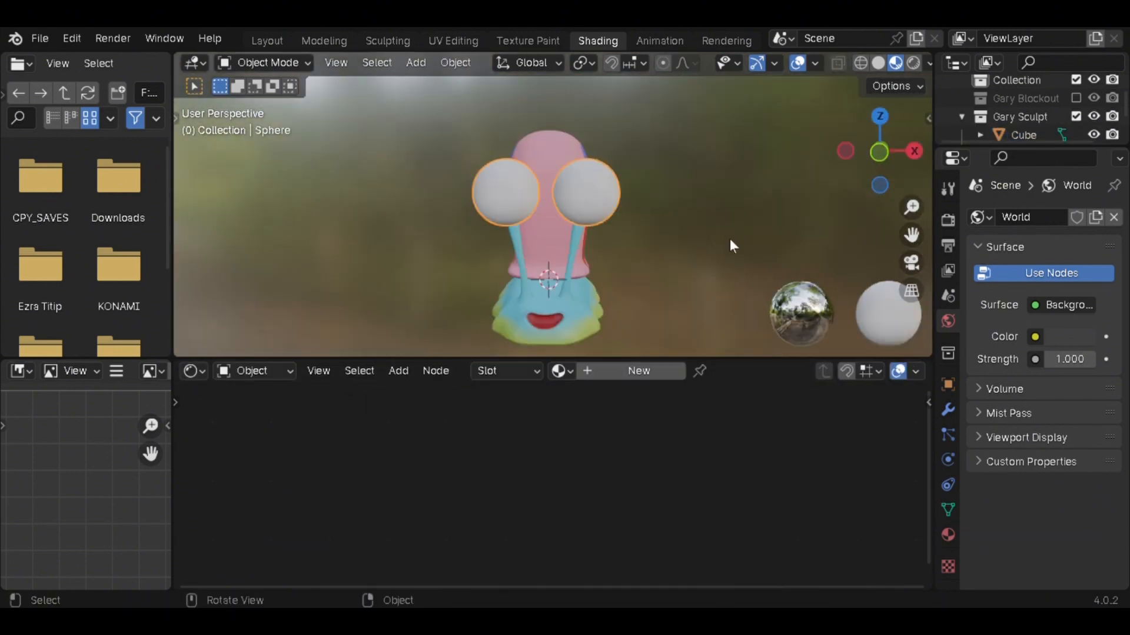
Enter Edit Mode on the eyeballs, deselect all geometry and switch to face selection
middle_drag(730, 239, 693, 275)
scroll(662, 206, up, 3)
shift+middle_drag(634, 228, 657, 275)
middle_drag(664, 283, 641, 291)
click(526, 234)
key(Tab)
middle_drag(526, 238, 547, 274)
key(alt+a)
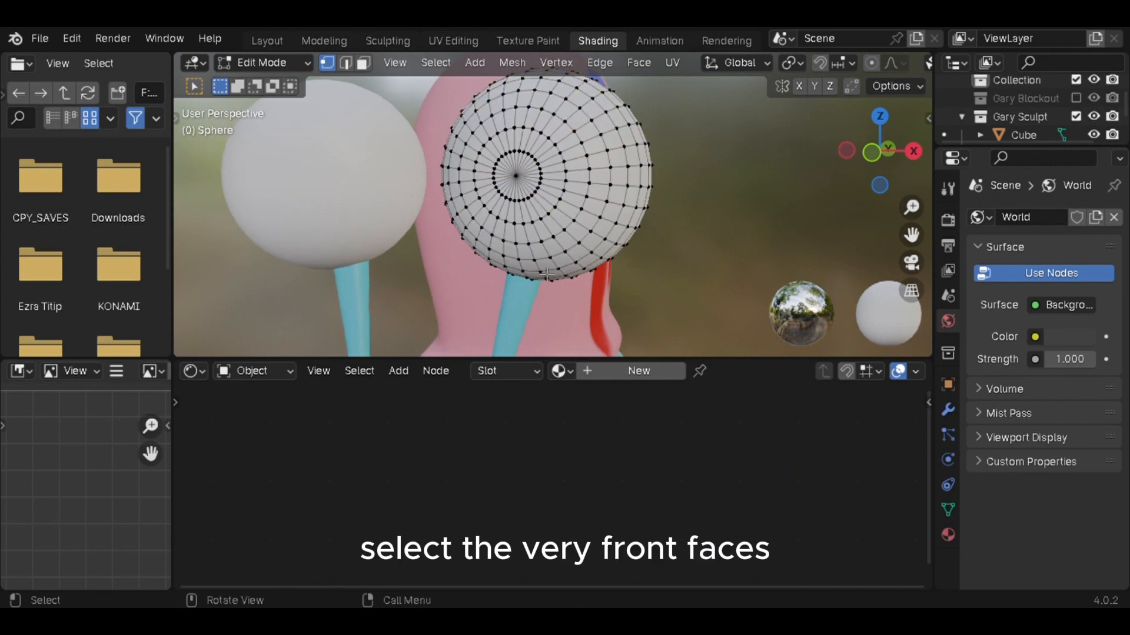
click(363, 63)
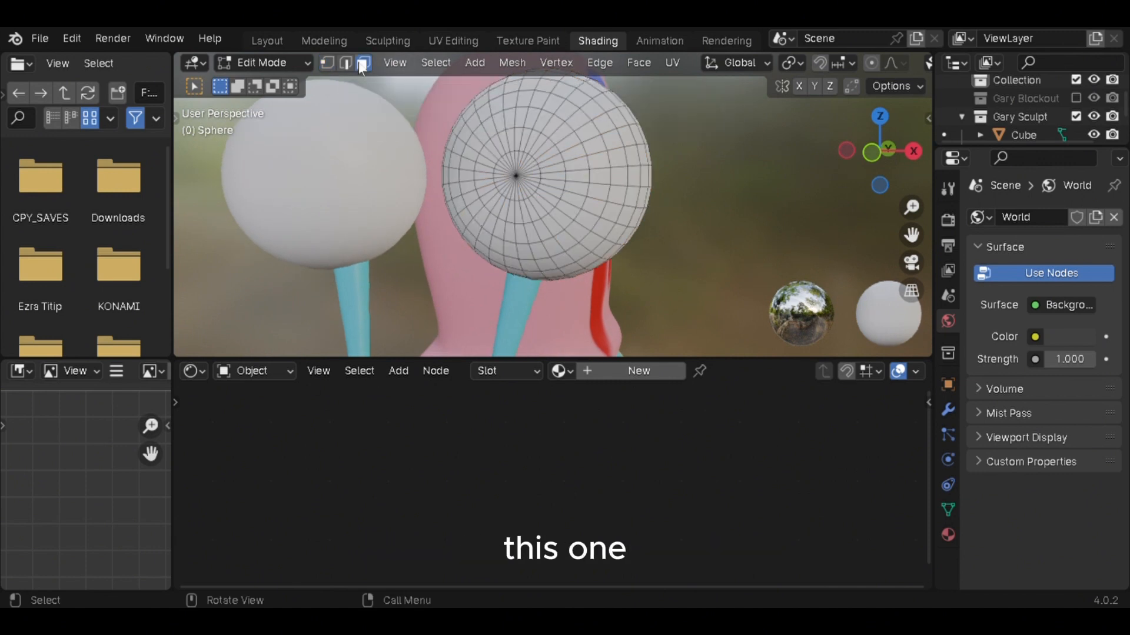
Circle-select the innermost faces around the front pole of the eyeball
scroll(524, 183, up, 3)
key(c)
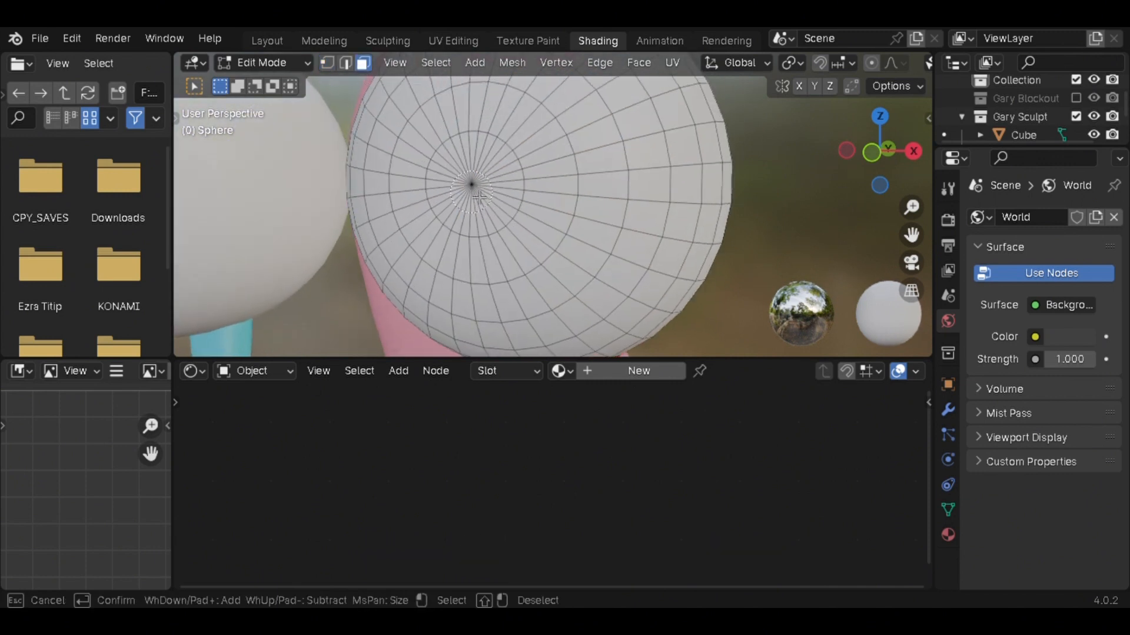
key(Escape)
middle_drag(612, 253, 588, 272)
scroll(588, 272, down, 6)
mouse_move(500, 286)
middle_down()
mouse_move(444, 290)
mouse_move(505, 274)
middle_up()
Enable proportional editing and push the front faces into the eyeball along Y, adjusting the influence radius
key(o)
scroll(502, 274, up, 6)
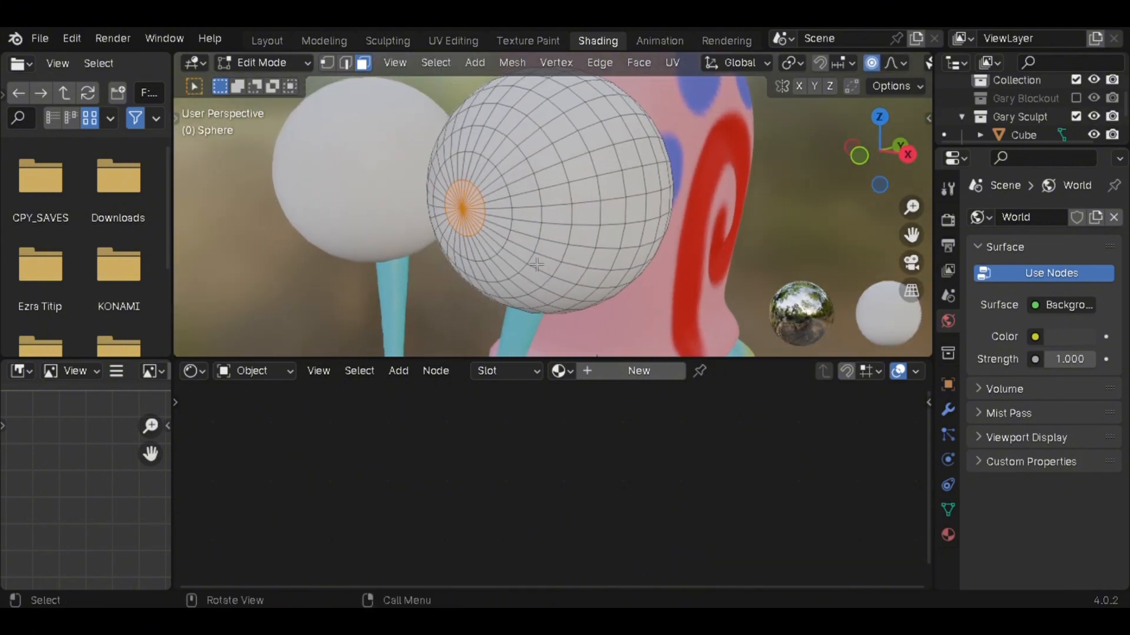
key(g)
scroll(536, 263, up, 7)
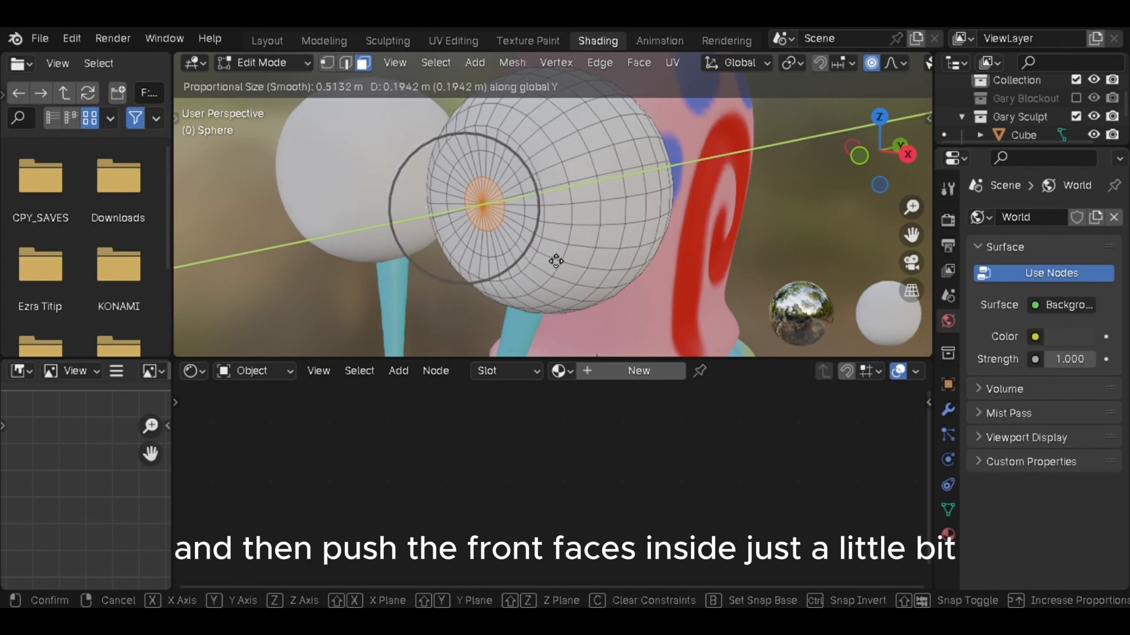
scroll(562, 259, up, 3)
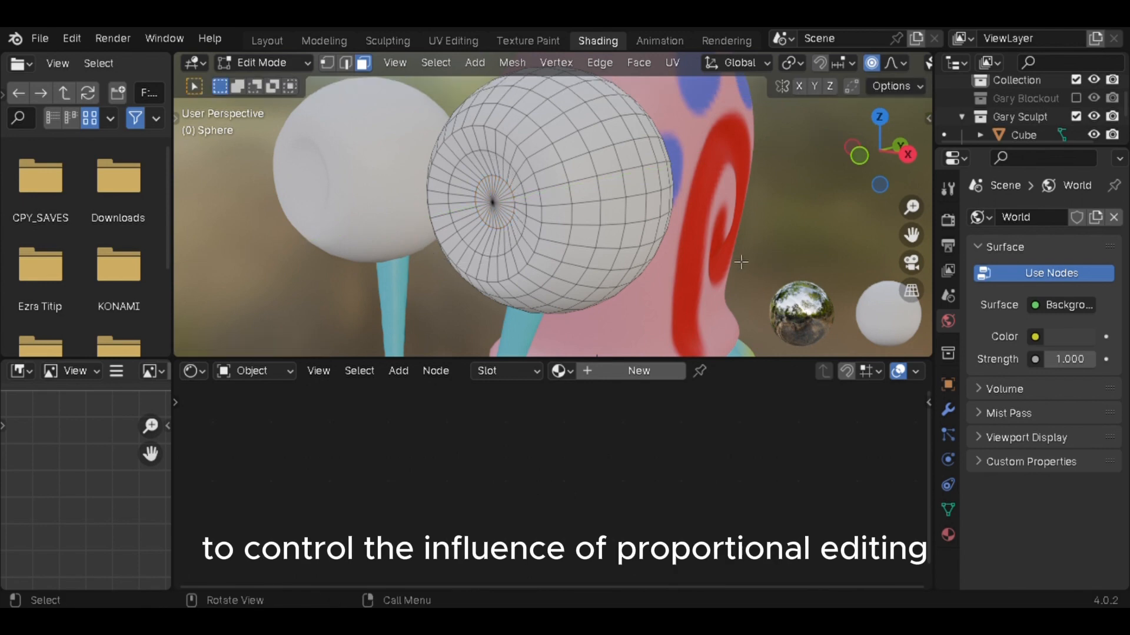
Show the model in Solid shading to inspect the dented eyeballs from the front
scroll(817, 169, down, 3)
scroll(882, 63, down, 3)
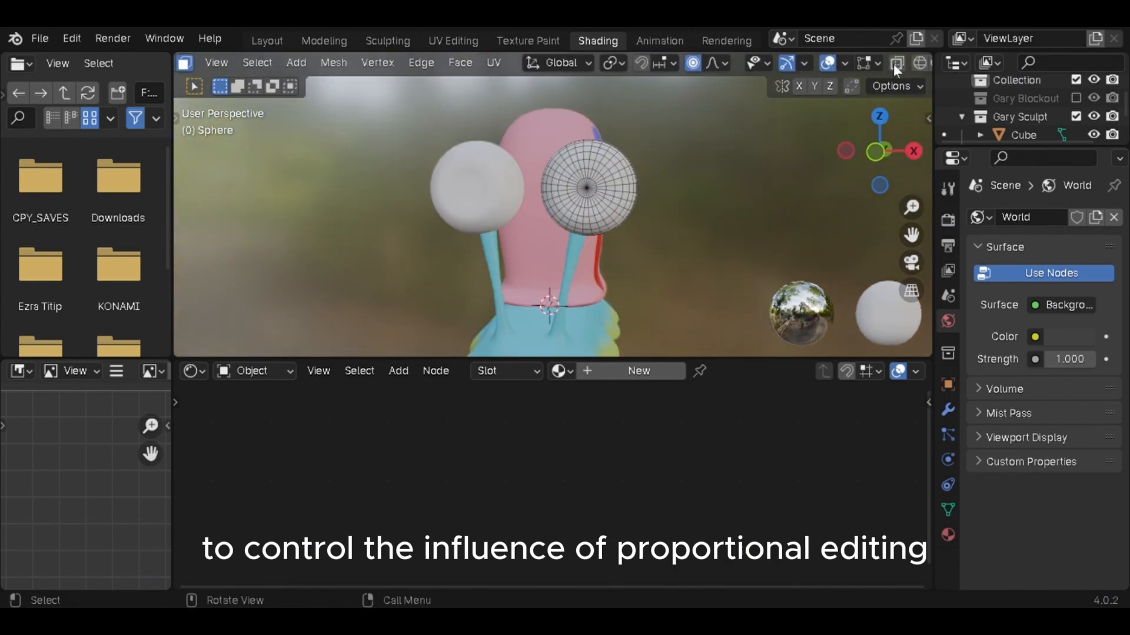
click(865, 63)
mouse_move(760, 226)
middle_down()
mouse_move(747, 230)
mouse_move(775, 245)
mouse_move(761, 255)
middle_up()
scroll(748, 230, up, 5)
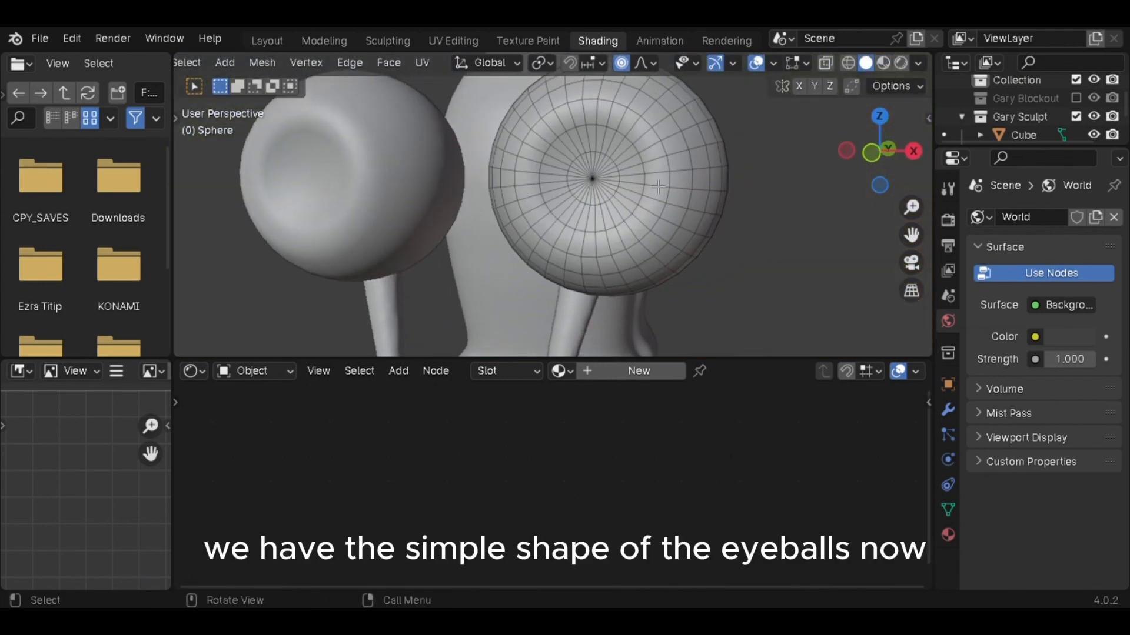
Select the face loop around the eyeball's dent, disable proportional editing and move the loop about -0.043 m along Y
alt+click(581, 124)
middle_drag(602, 125, 616, 263)
key(o)
key(g)
key(y)
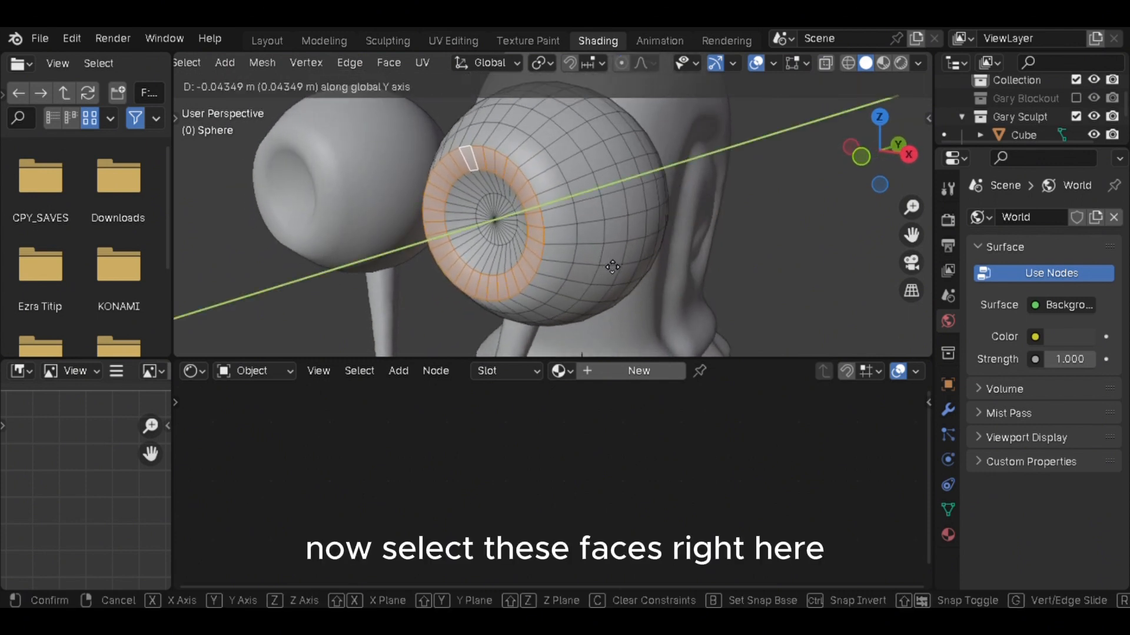
click(612, 267)
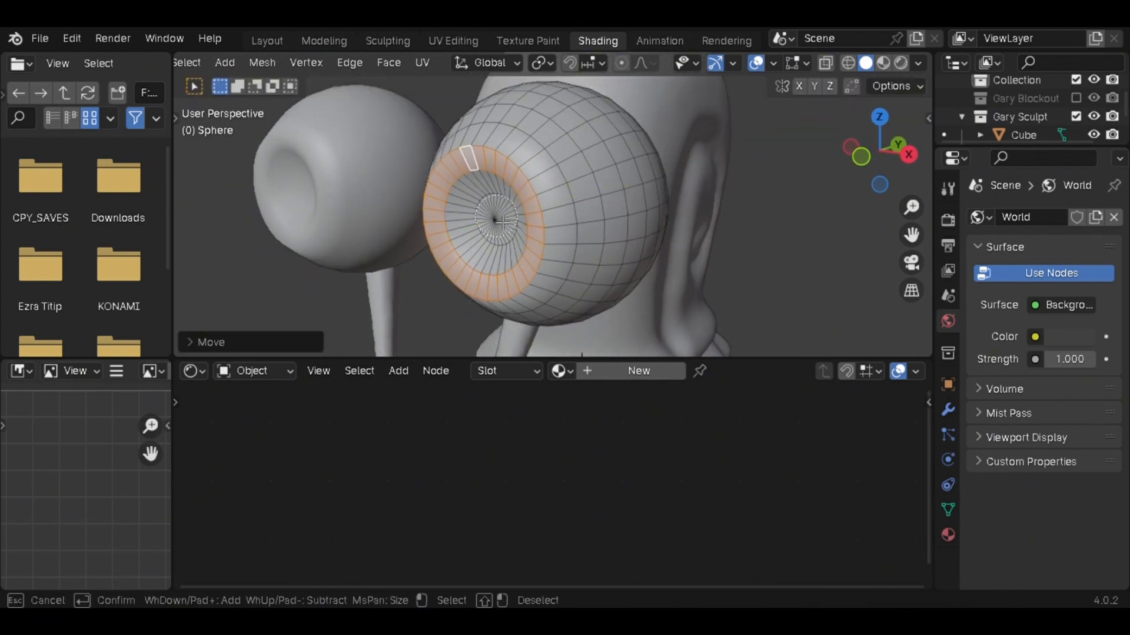
drag(501, 222, 506, 234)
key(Escape)
scroll(593, 249, up, 4)
scroll(592, 249, down, 2)
click(747, 239)
middle_drag(806, 239, 873, 237)
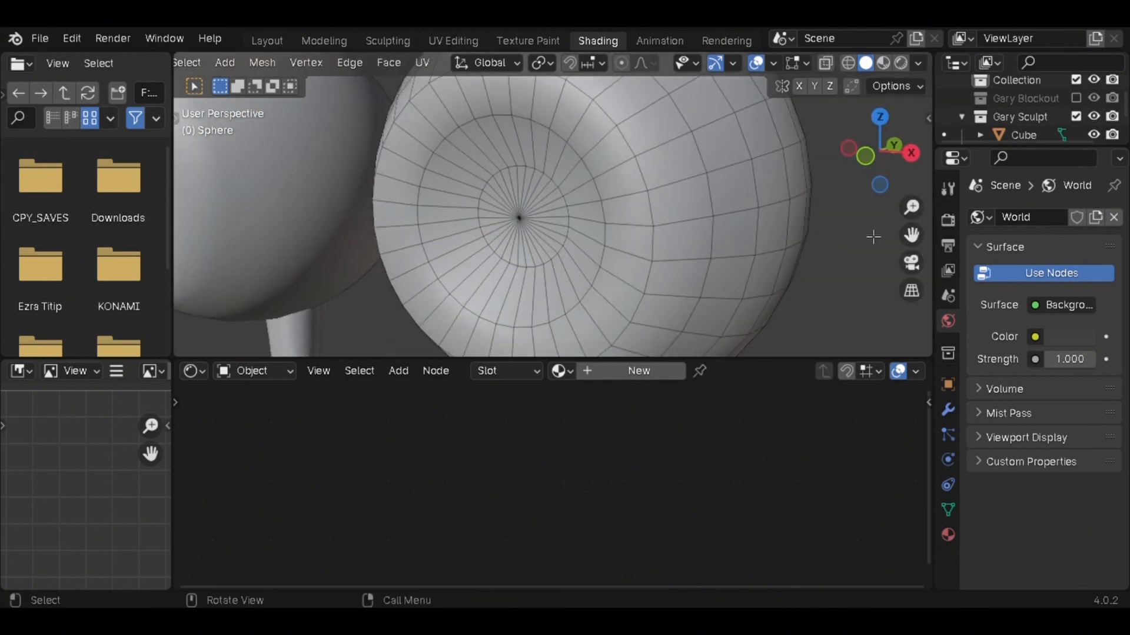
Circle-select the faces at the centre of the dent and move them about -0.25 m along Y
click(529, 228)
key(Escape)
scroll(530, 229, down, 3)
key(g)
key(y)
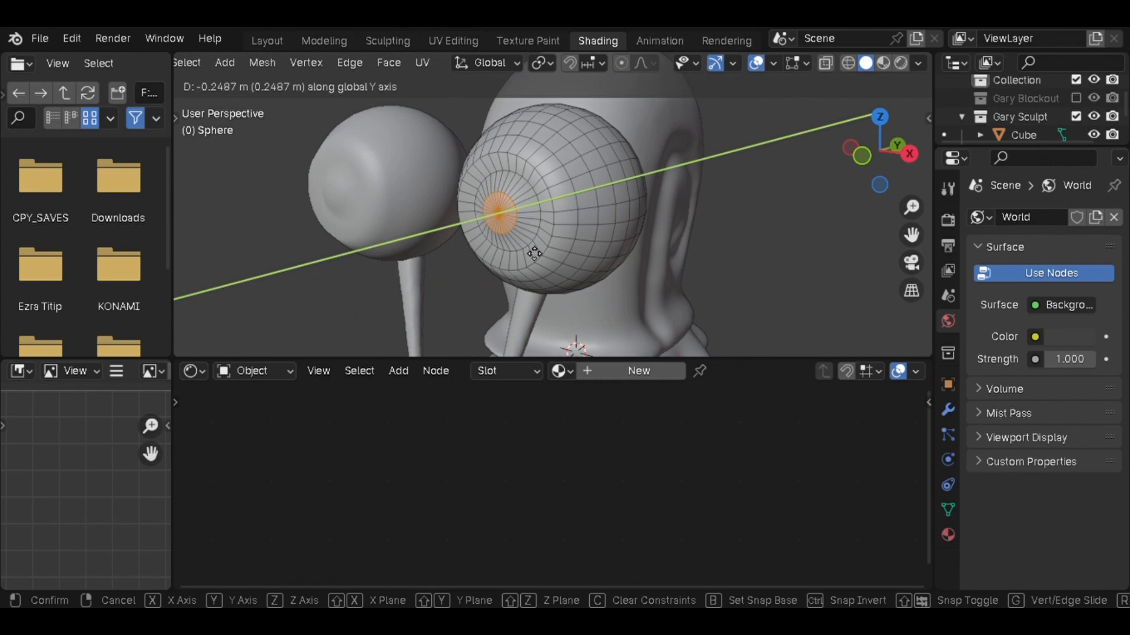
click(534, 253)
Return to Object Mode and show the snail in Material Preview shading
scroll(298, 69, up, 5)
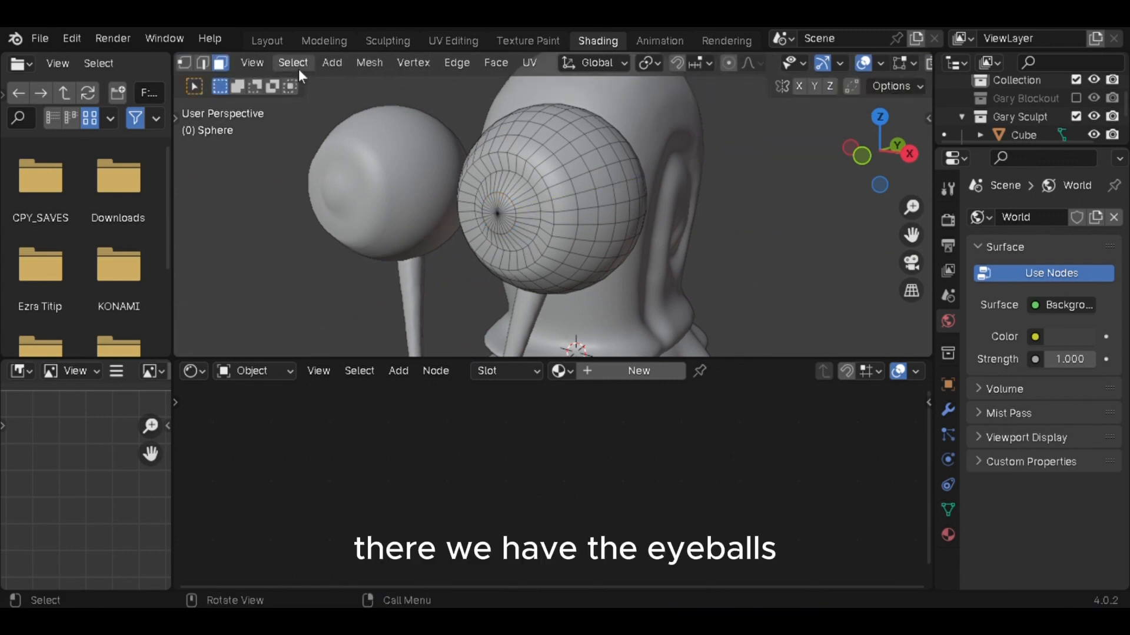
click(299, 62)
click(295, 83)
scroll(328, 280, down, 2)
middle_drag(376, 283, 471, 282)
scroll(868, 64, down, 1)
click(882, 63)
middle_drag(647, 216, 601, 214)
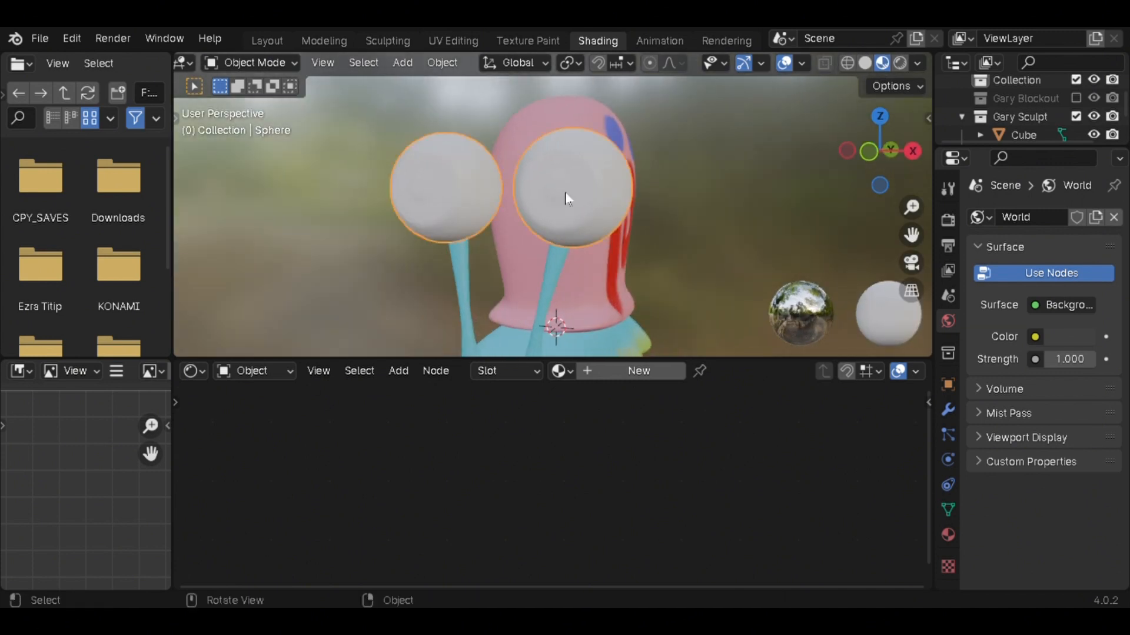
Create a new white material for the eyeballs and lower its roughness to 0.089
click(633, 372)
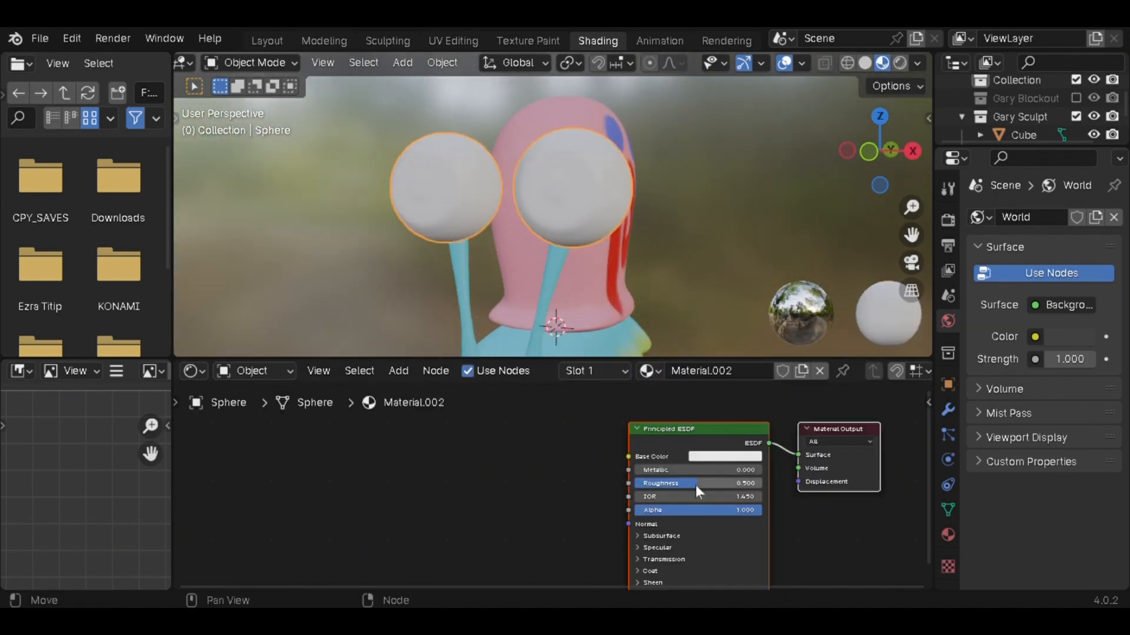
drag(688, 483, 664, 483)
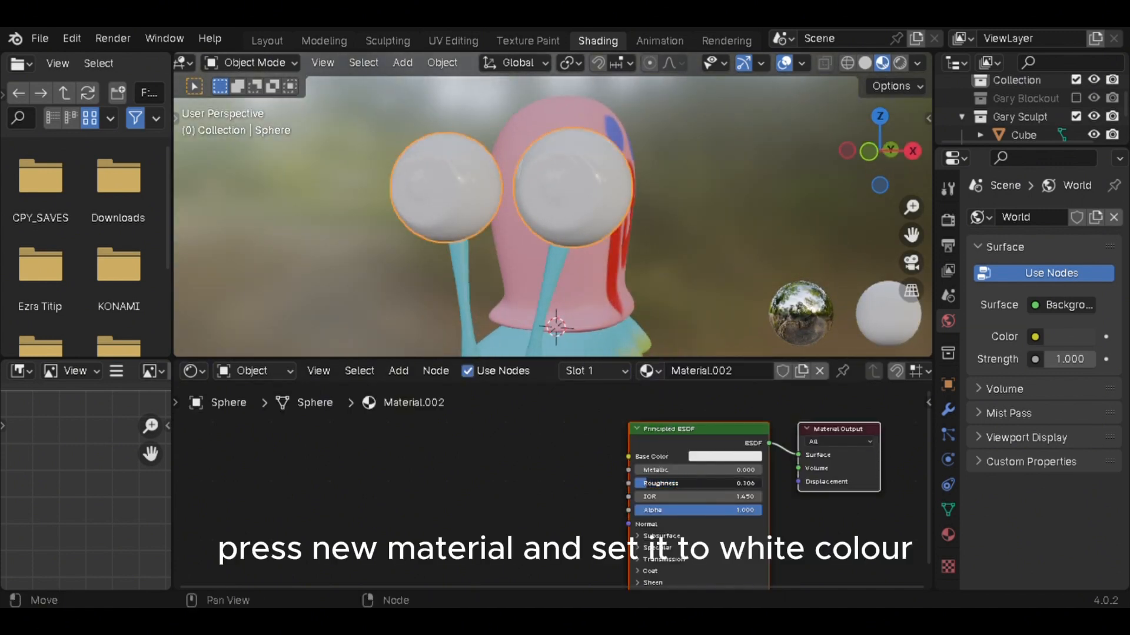
mouse_move(724, 282)
middle_down()
mouse_move(786, 203)
mouse_move(615, 194)
mouse_move(621, 168)
mouse_move(665, 202)
mouse_move(711, 265)
middle_up()
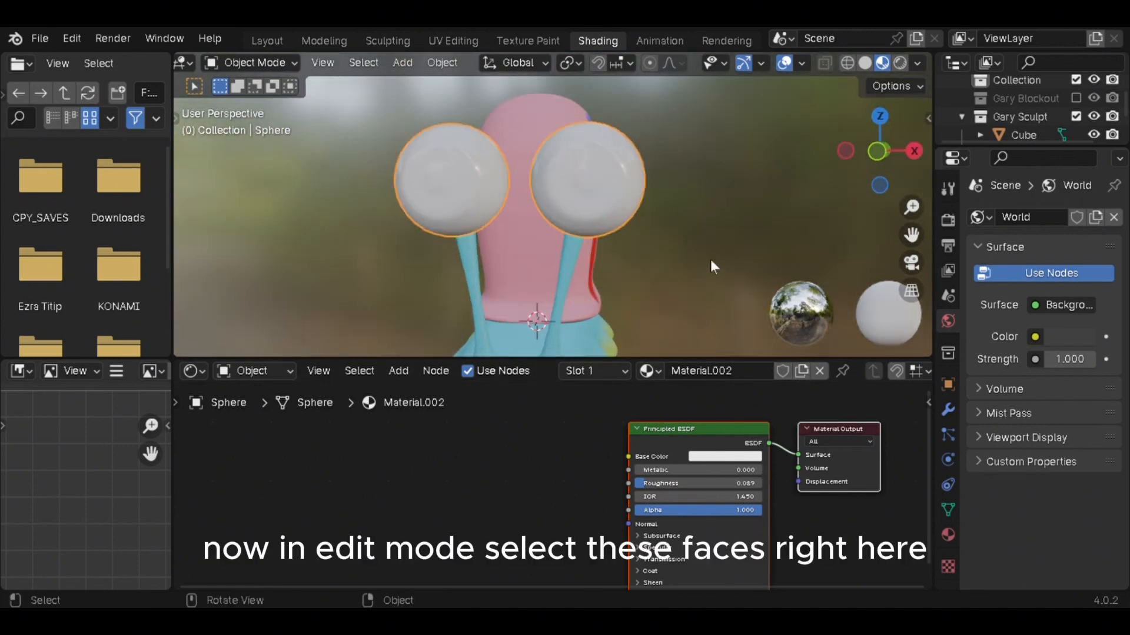
In Edit Mode, add a second material slot to the eyeballs with a new material
key(Tab)
click(948, 533)
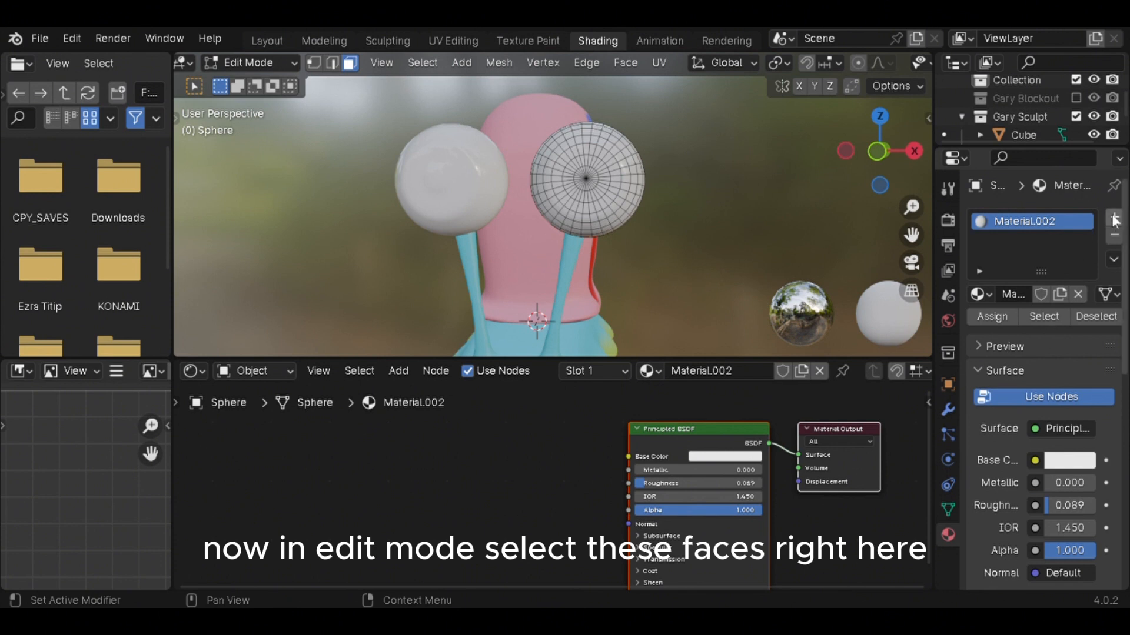
click(1114, 217)
click(1035, 332)
Select the face rings surrounding the central pupil faces to form the eyeball's iris
key(KP_Decimal)
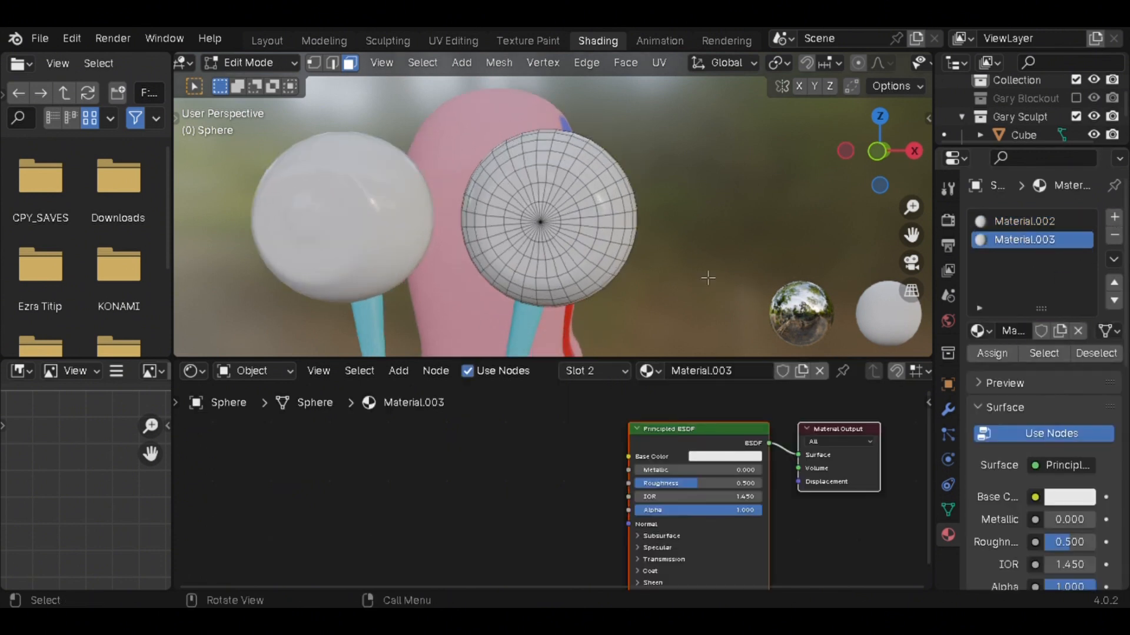
scroll(662, 242, up, 3)
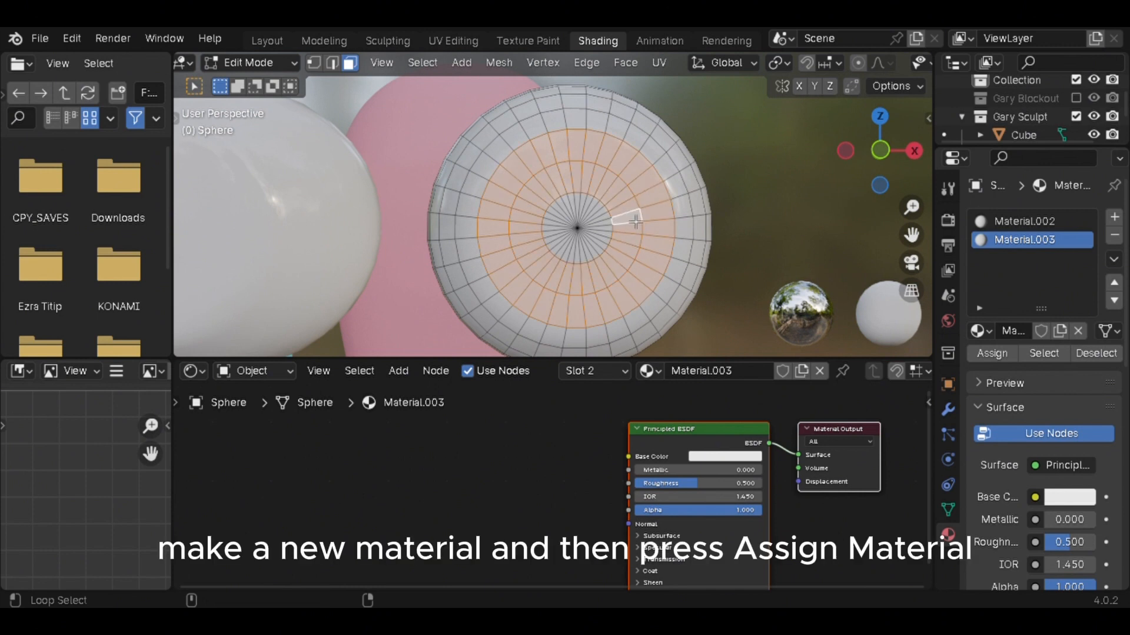
shift+middle_drag(759, 284, 774, 229)
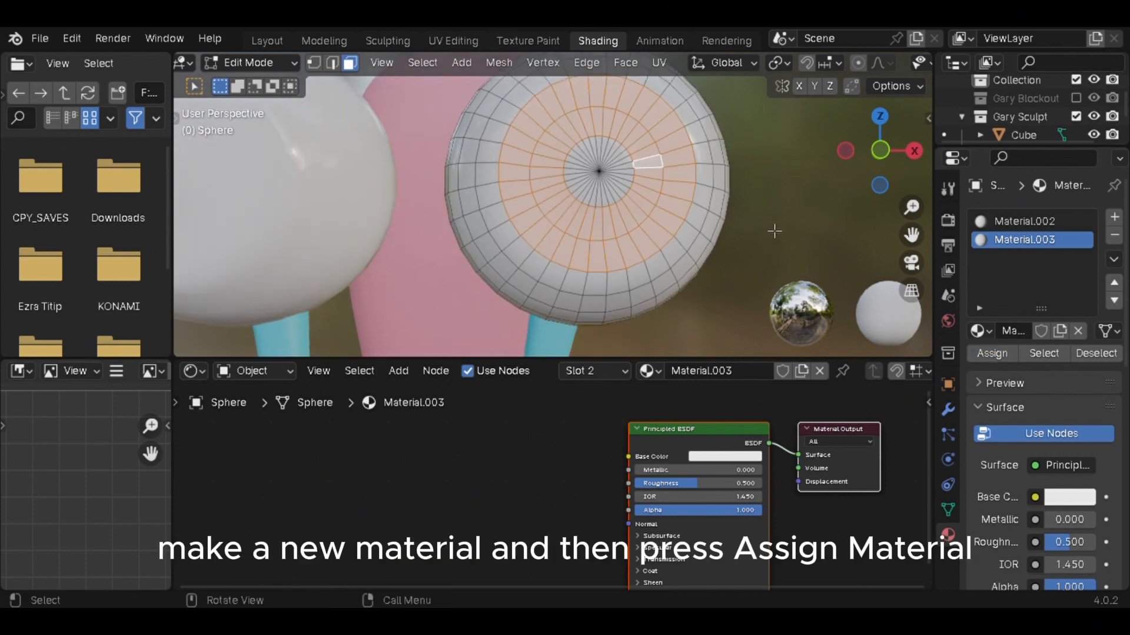
scroll(774, 229, down, 4)
Assign the second material to the iris faces and set its base color to brown with a value of 0.525
click(1056, 497)
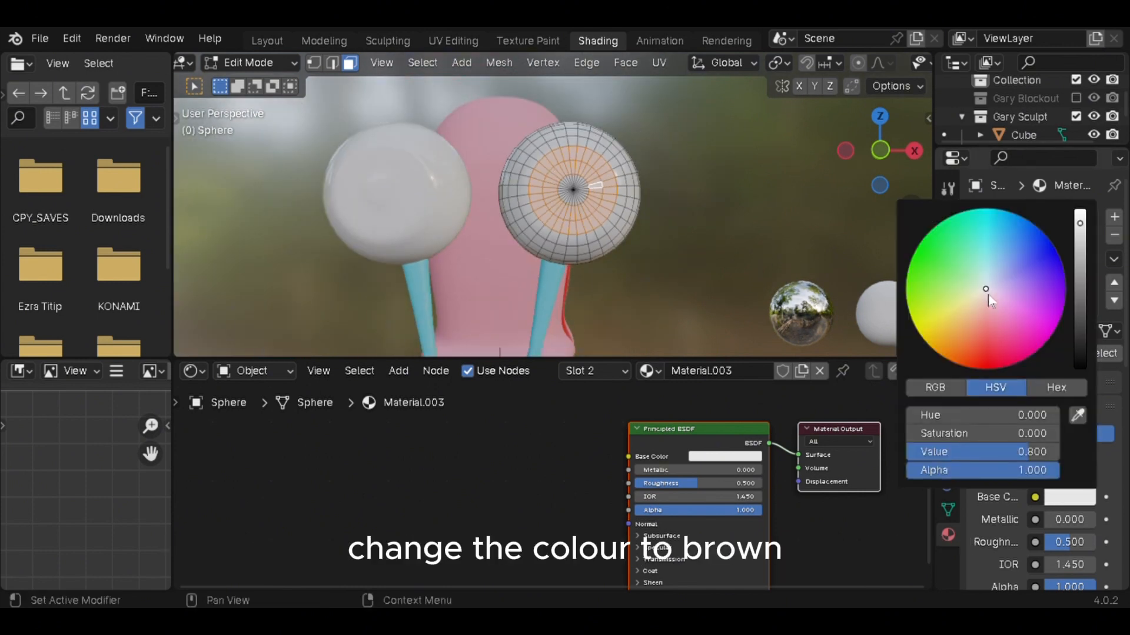
drag(981, 296, 965, 336)
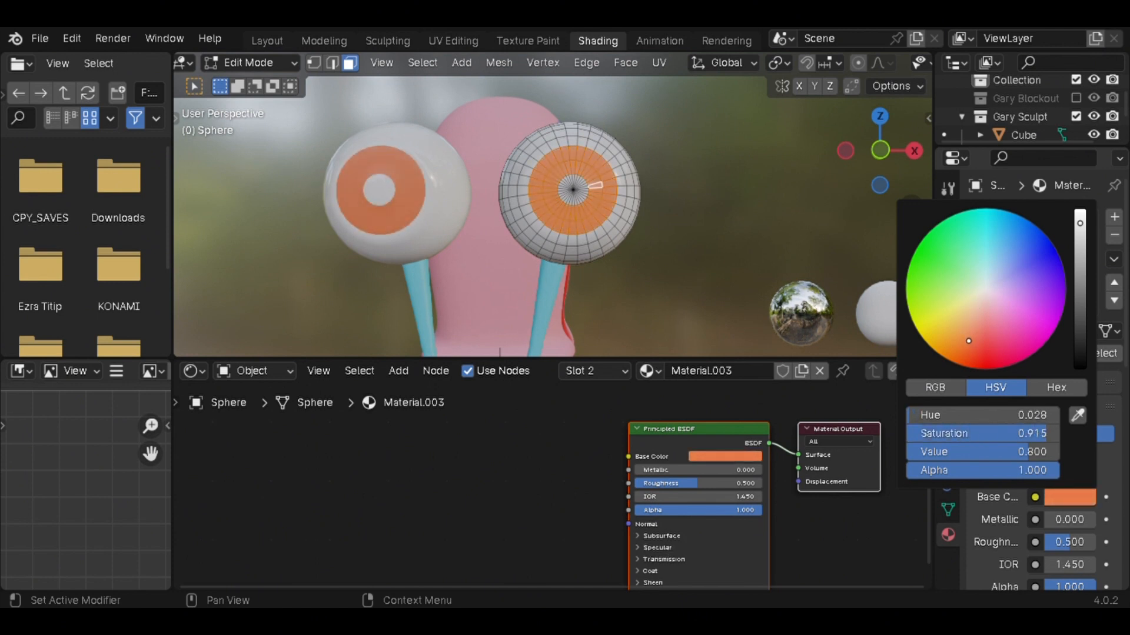
drag(1080, 223, 1080, 248)
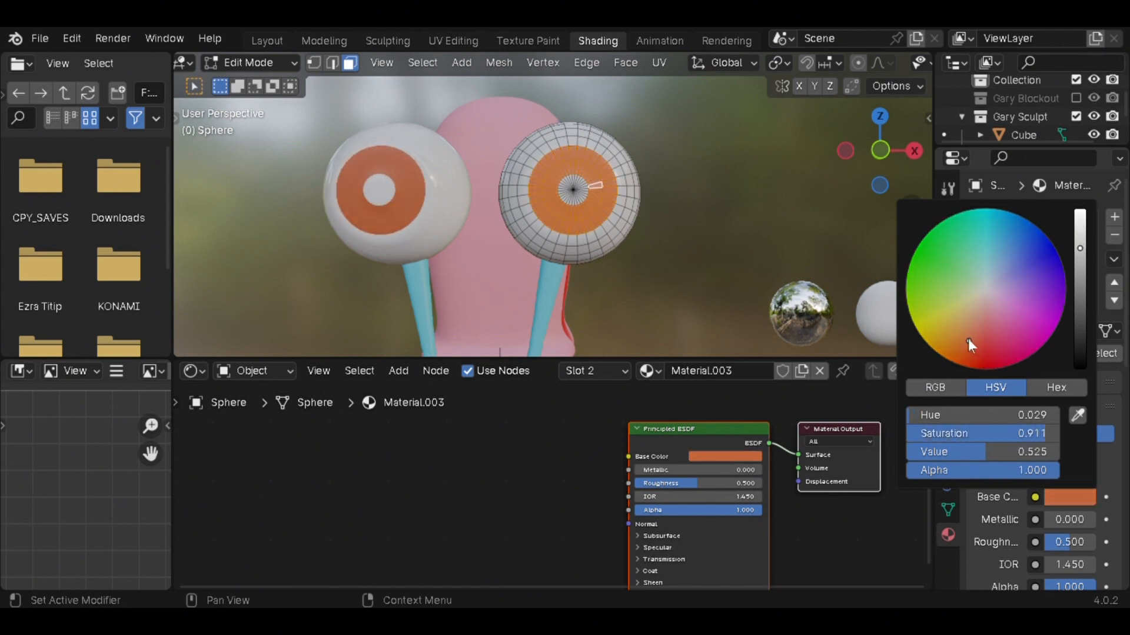
drag(968, 338, 960, 334)
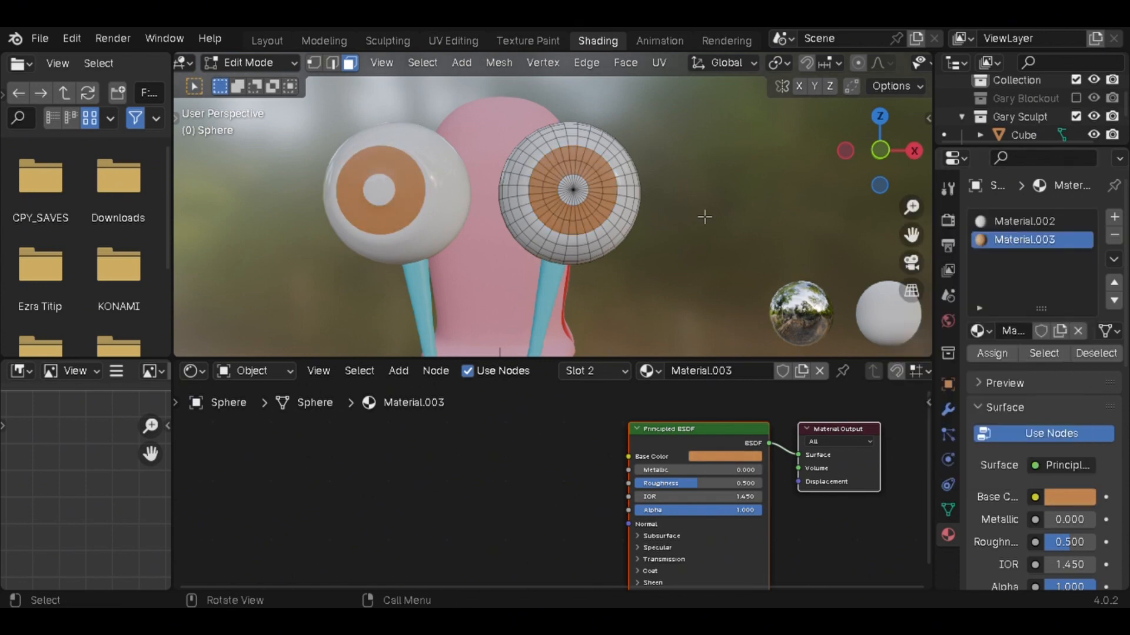
Select the white faces at the center of the eyeball's iris that form the pupil
scroll(706, 214, up, 10)
key(c)
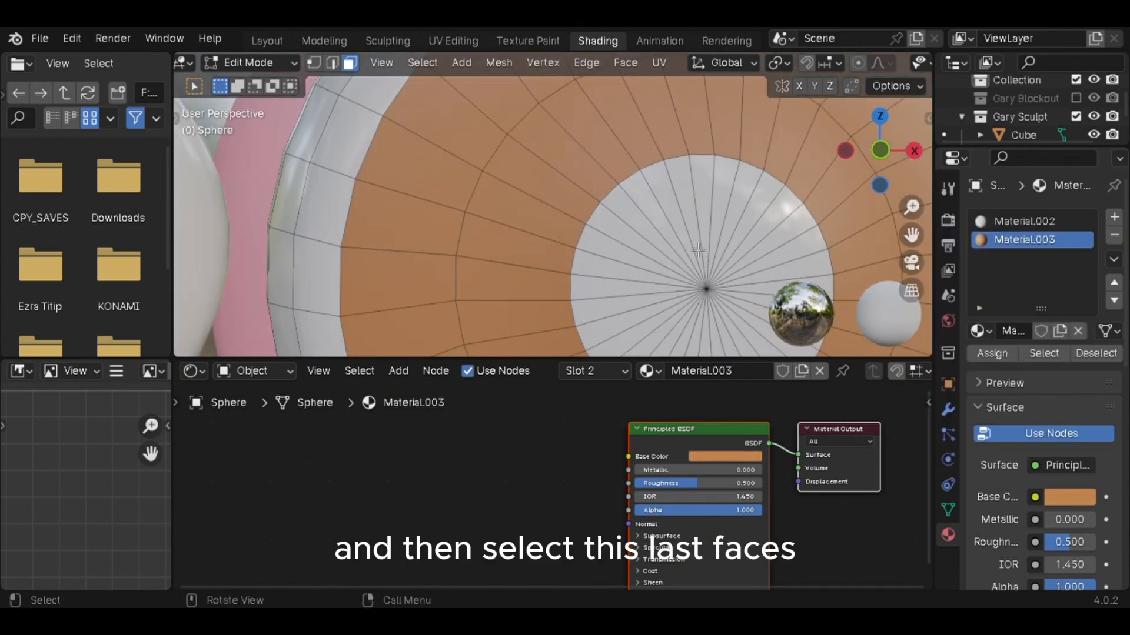
scroll(697, 250, down, 3)
key(c)
click(612, 219)
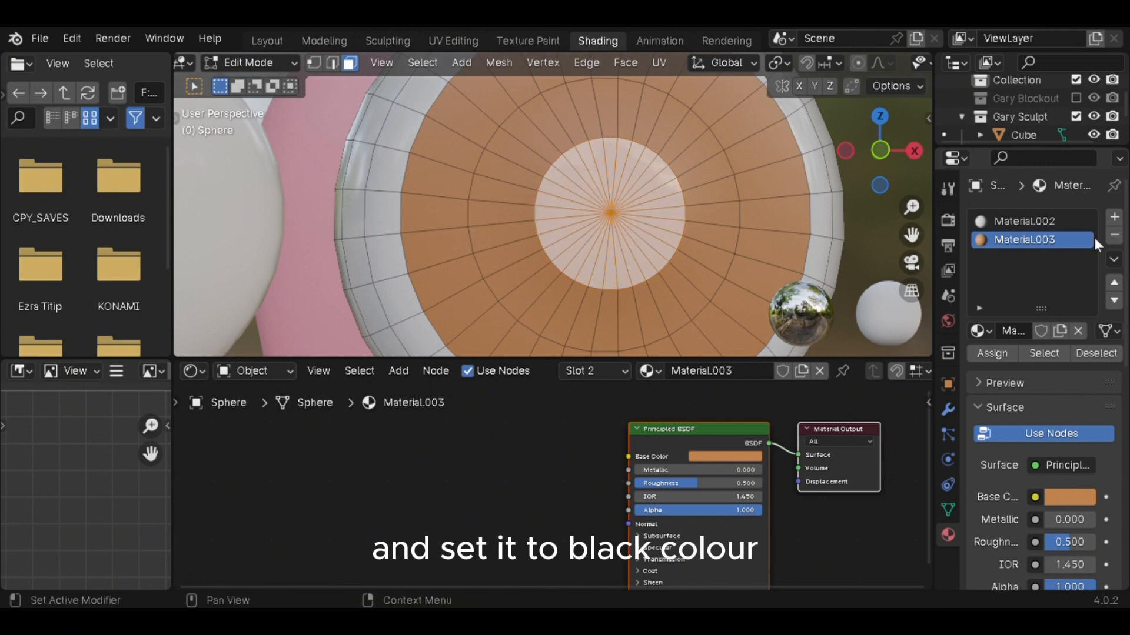
Add a third material slot with a new material, assign it to the pupil faces and set its base color to black
click(1113, 217)
click(1039, 331)
click(1005, 354)
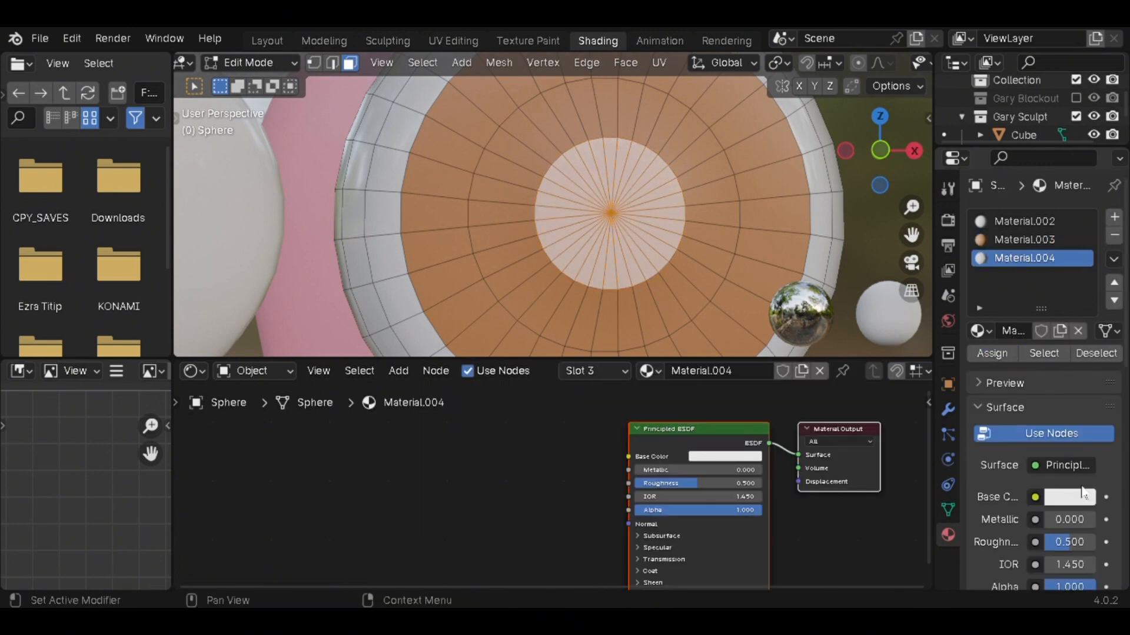
click(1082, 497)
drag(1080, 269, 1080, 366)
scroll(769, 272, down, 5)
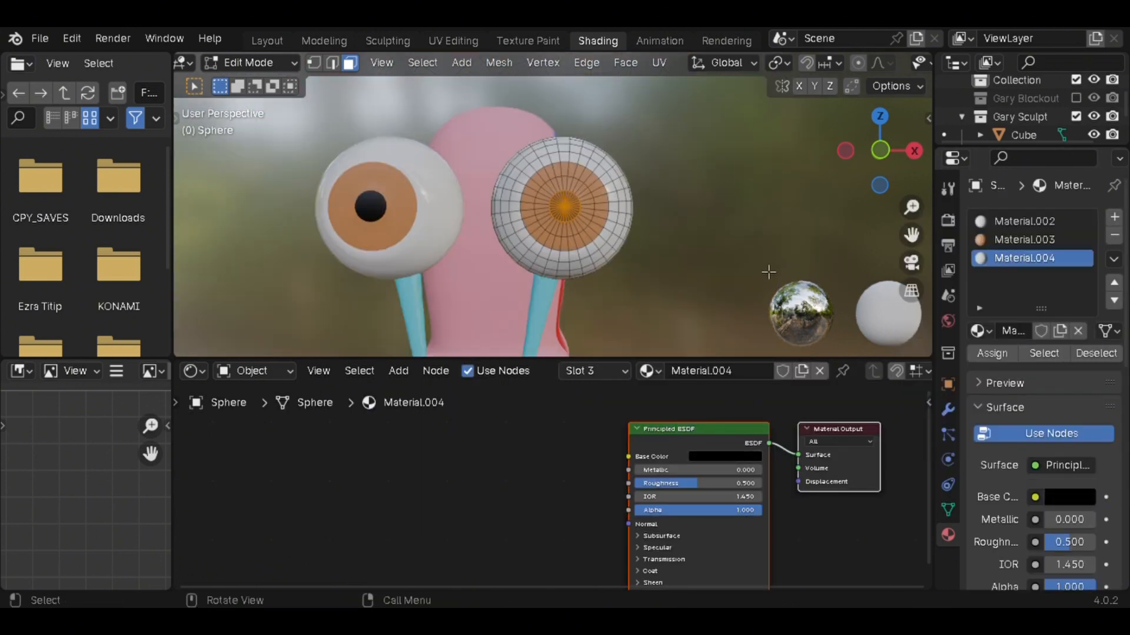
Select the black pupil faces and scale them up a bit, enlarging the pupil
scroll(609, 235, up, 5)
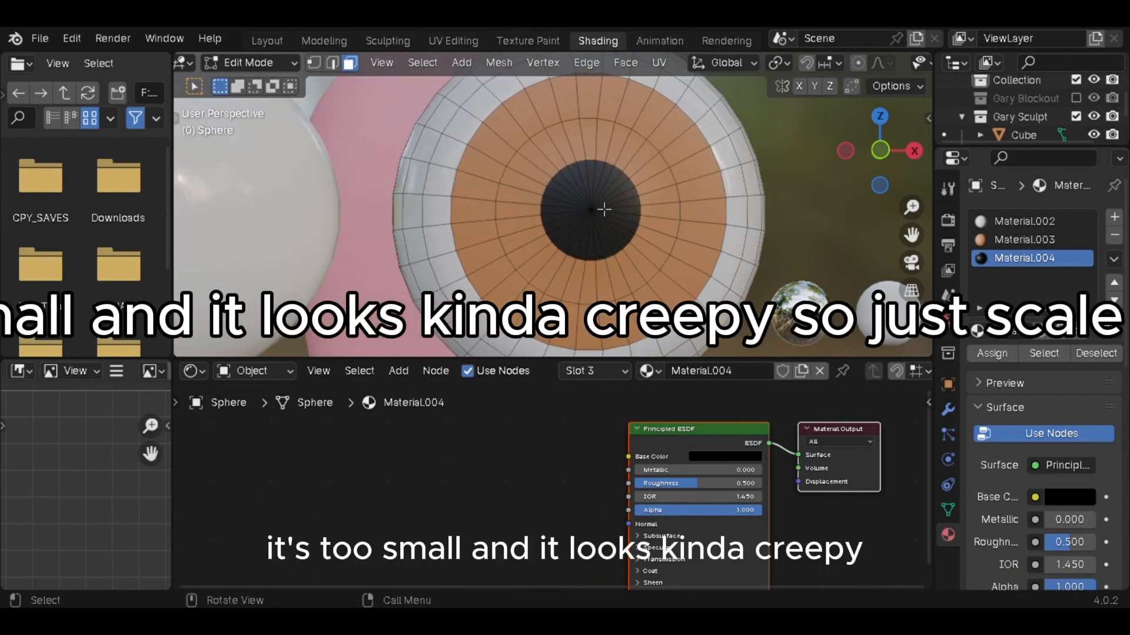
key(c)
click(593, 207)
right_click(595, 208)
key(s)
scroll(673, 262, down, 4)
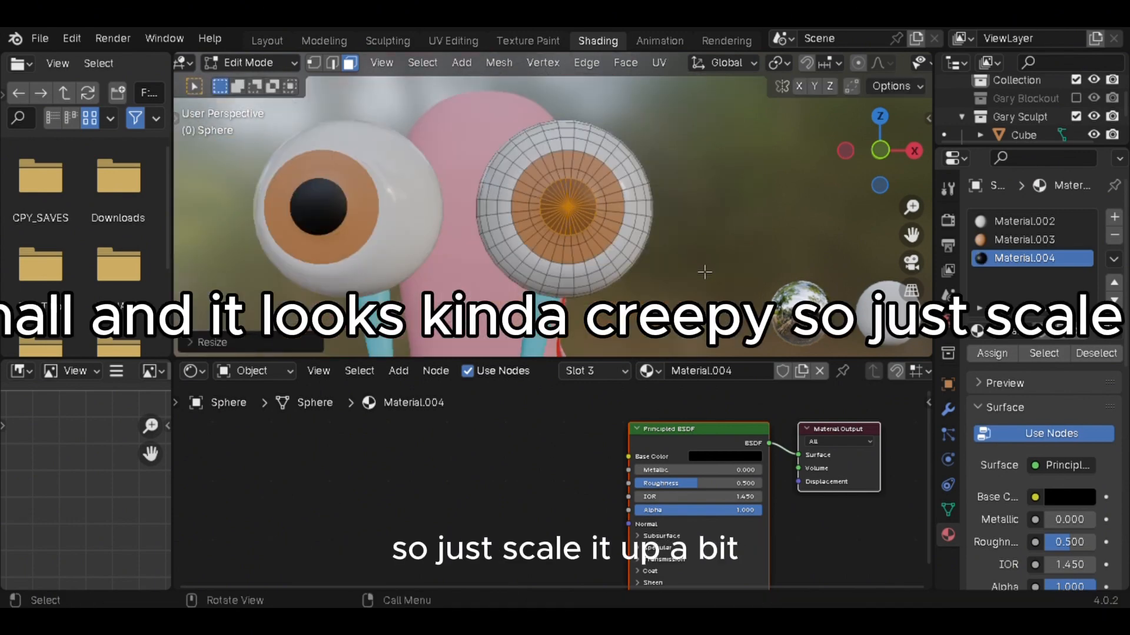
click(732, 264)
Switch to edge selection and scale up the iris's middle edge loop around the pupil
click(332, 63)
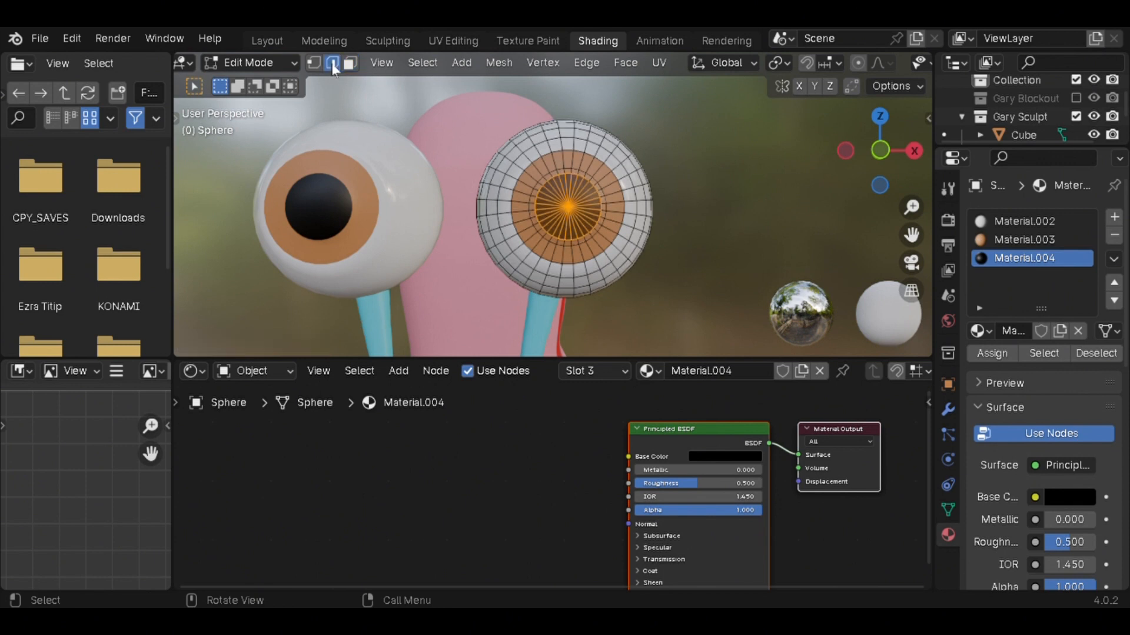
key(s)
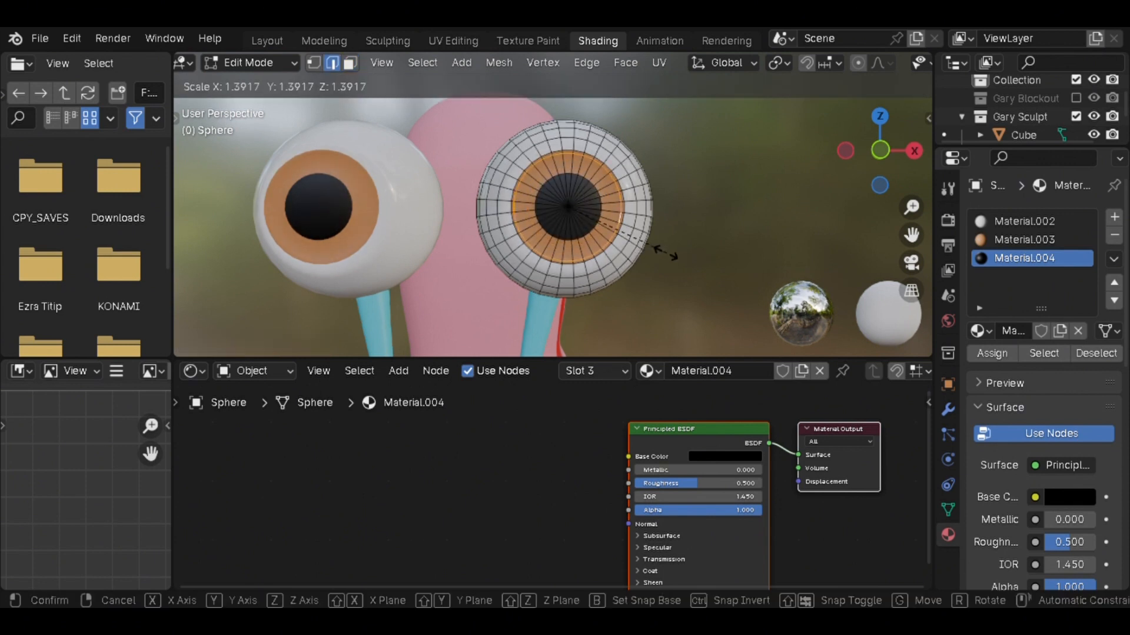
click(659, 250)
click(700, 245)
In Object Mode, lower the roughness of the brown iris material and set the black pupil material's roughness to 0.198
click(288, 64)
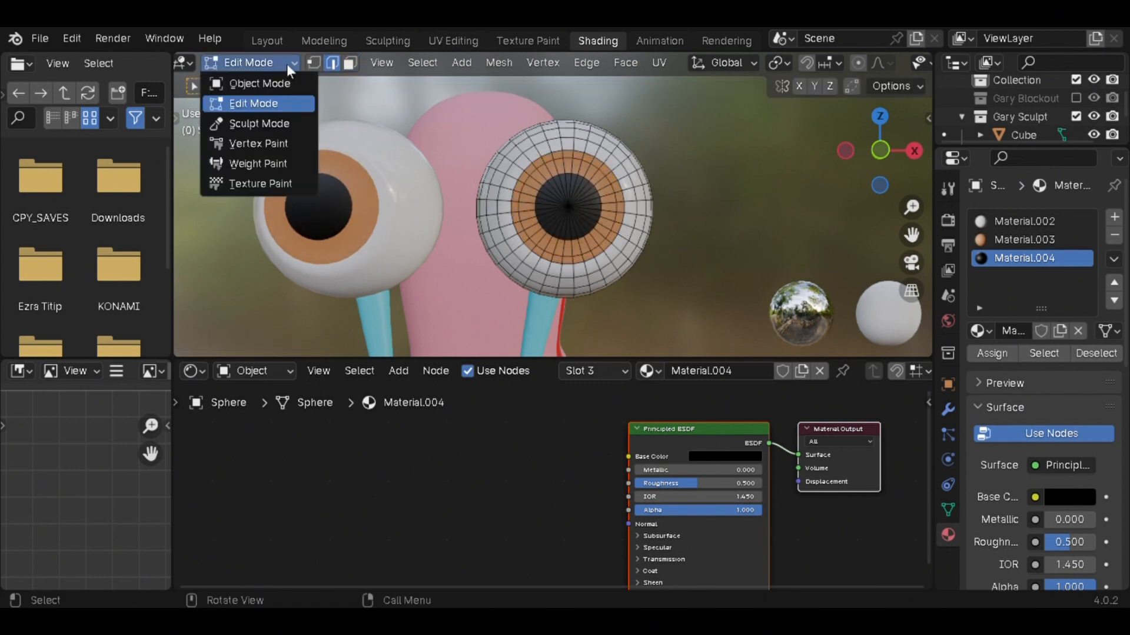
click(265, 83)
scroll(723, 197, down, 5)
middle_drag(723, 200, 582, 211)
scroll(643, 216, down, 3)
scroll(720, 224, up, 4)
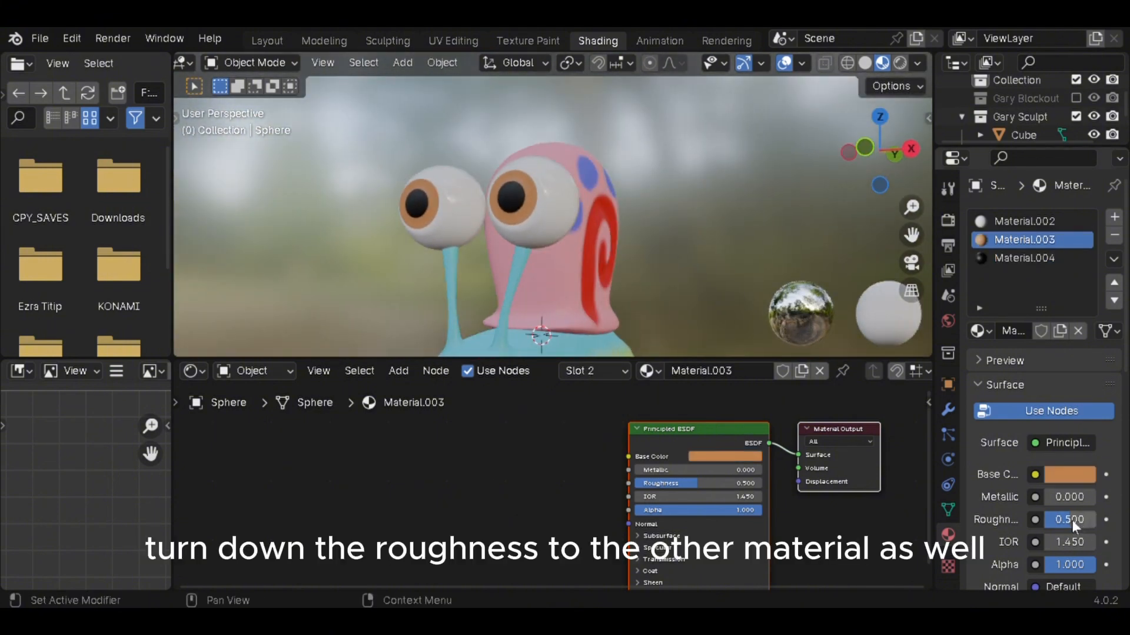
drag(1070, 520, 1027, 522)
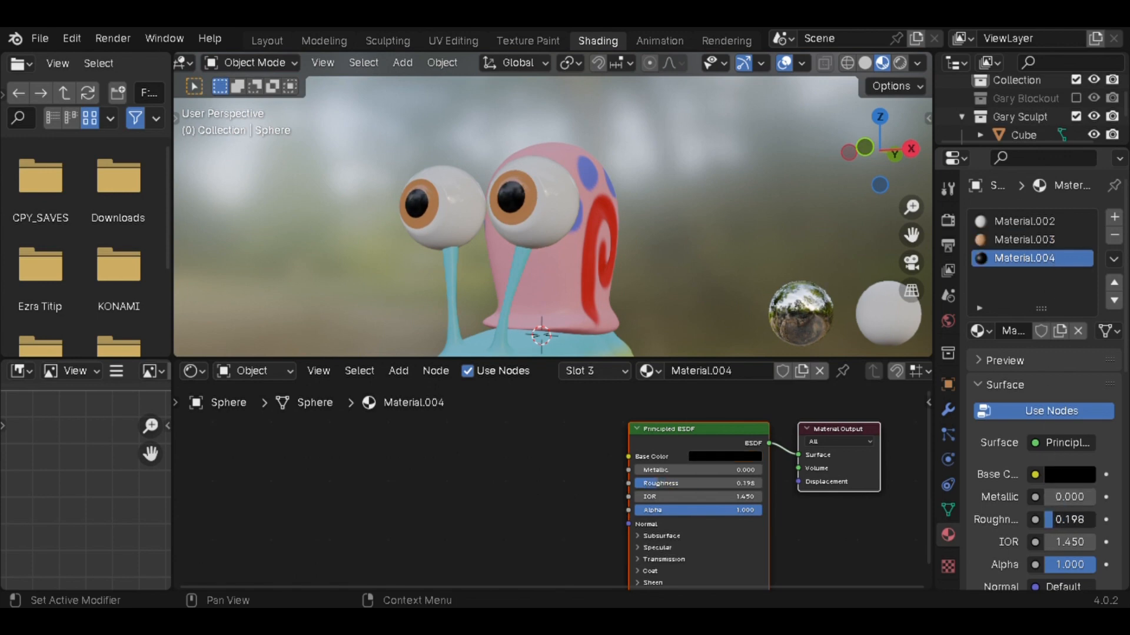
Examine the finished eyes and the whole snail from several angles
scroll(753, 256, down, 4)
middle_drag(753, 256, 685, 198)
scroll(824, 246, up, 3)
middle_drag(686, 197, 641, 222)
scroll(641, 221, down, 4)
middle_drag(749, 223, 765, 246)
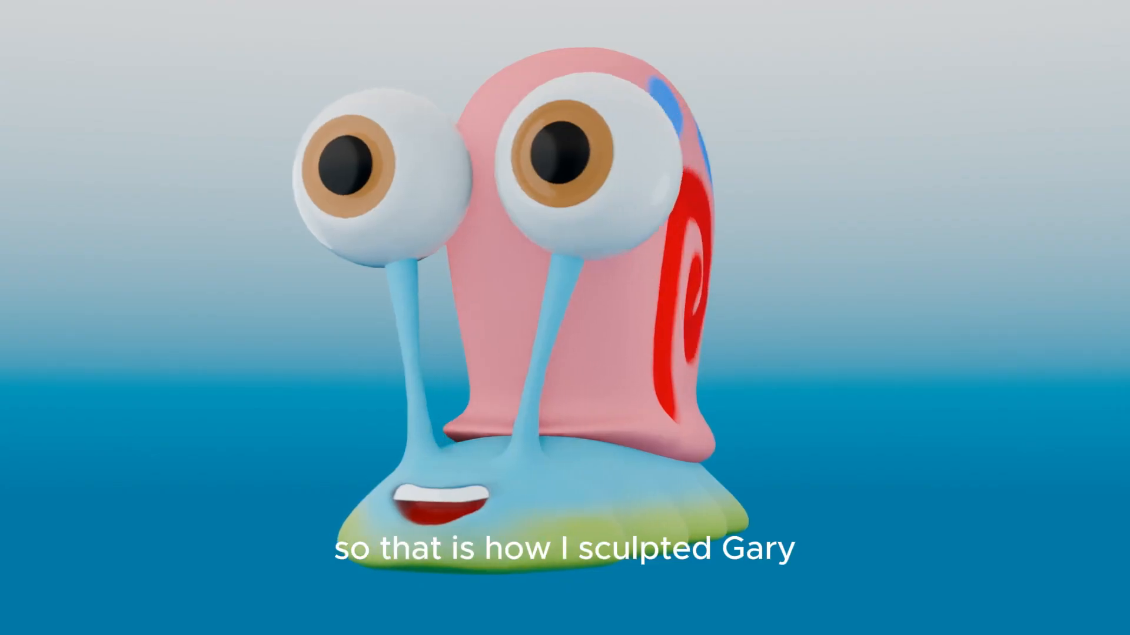